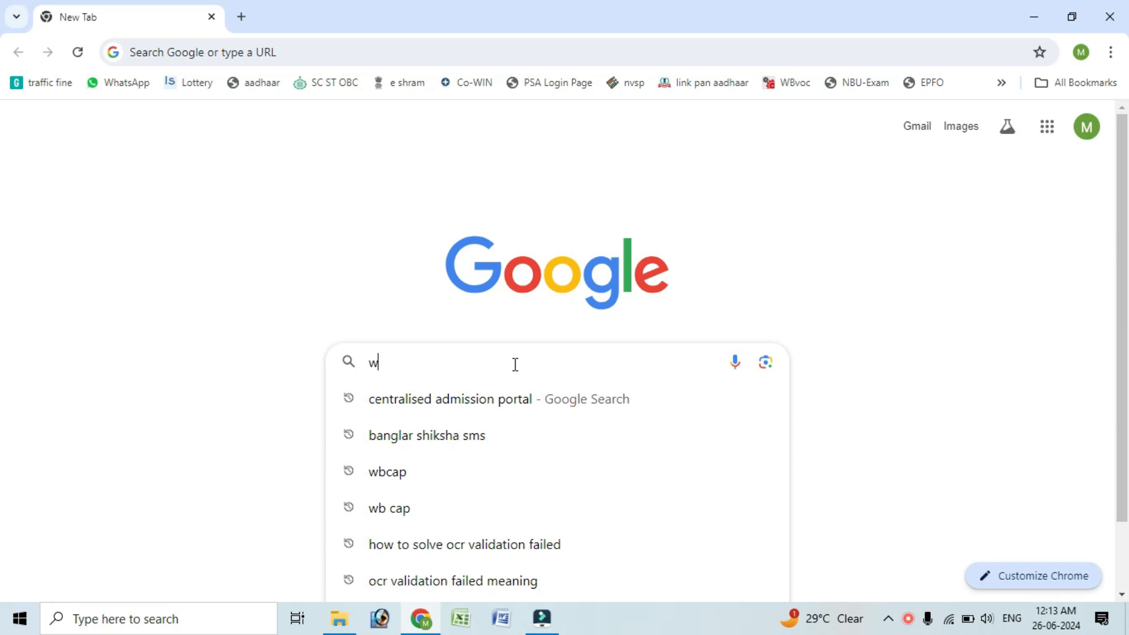
Search Google for wbcap and open the wbcap.in Admission Portal result.
{"action": "type", "text": "bc"}
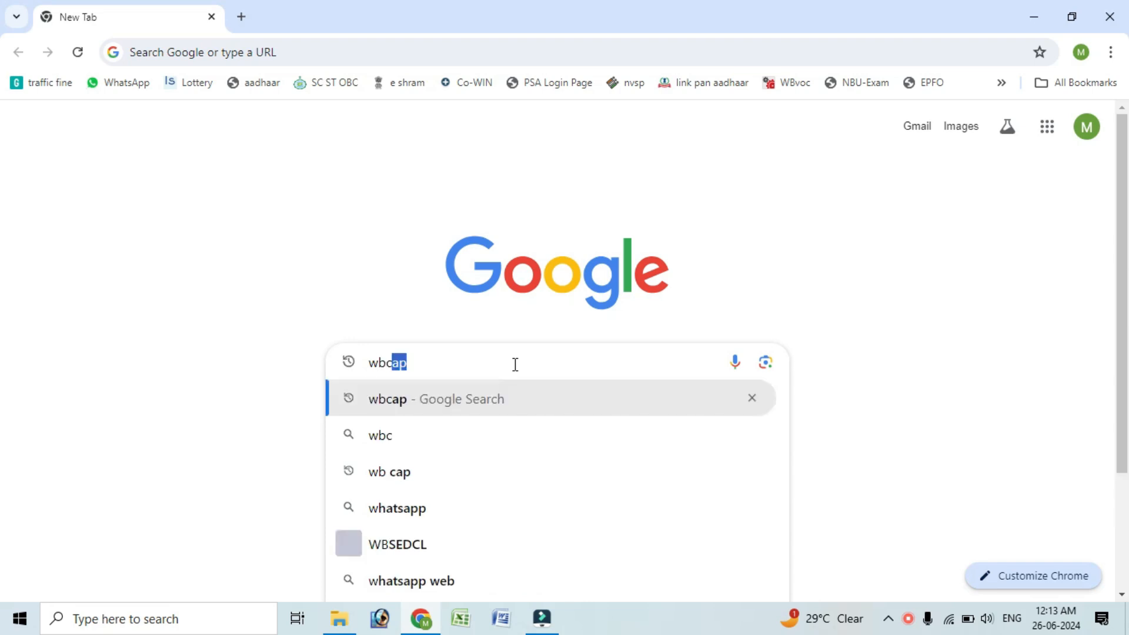
{"action": "type", "text": "ap"}
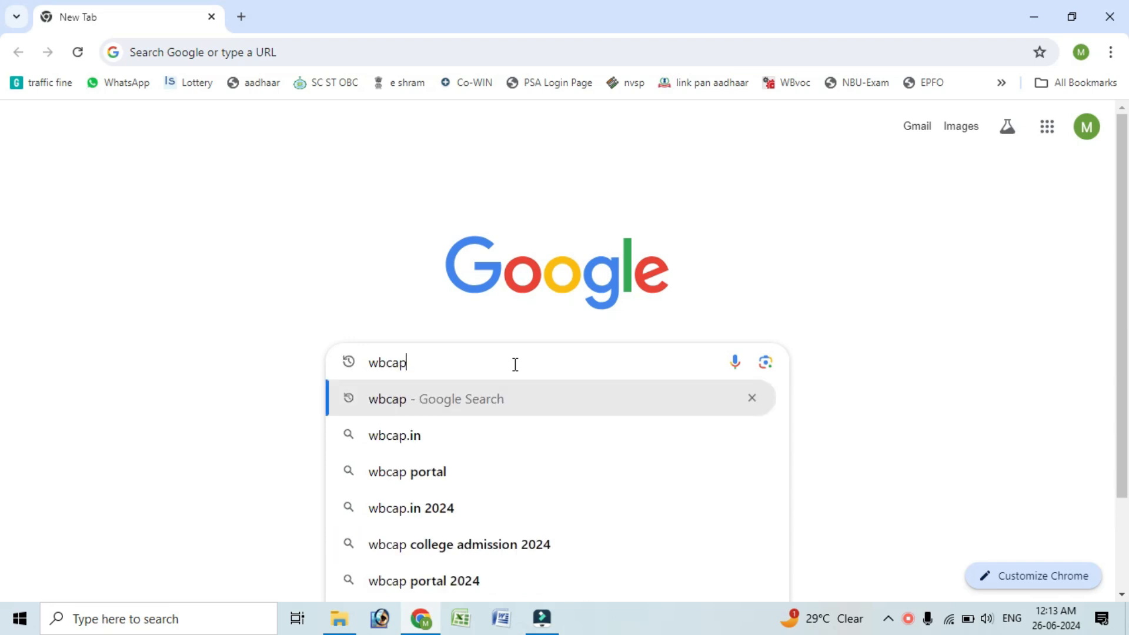
{"action": "key", "text": "Return"}
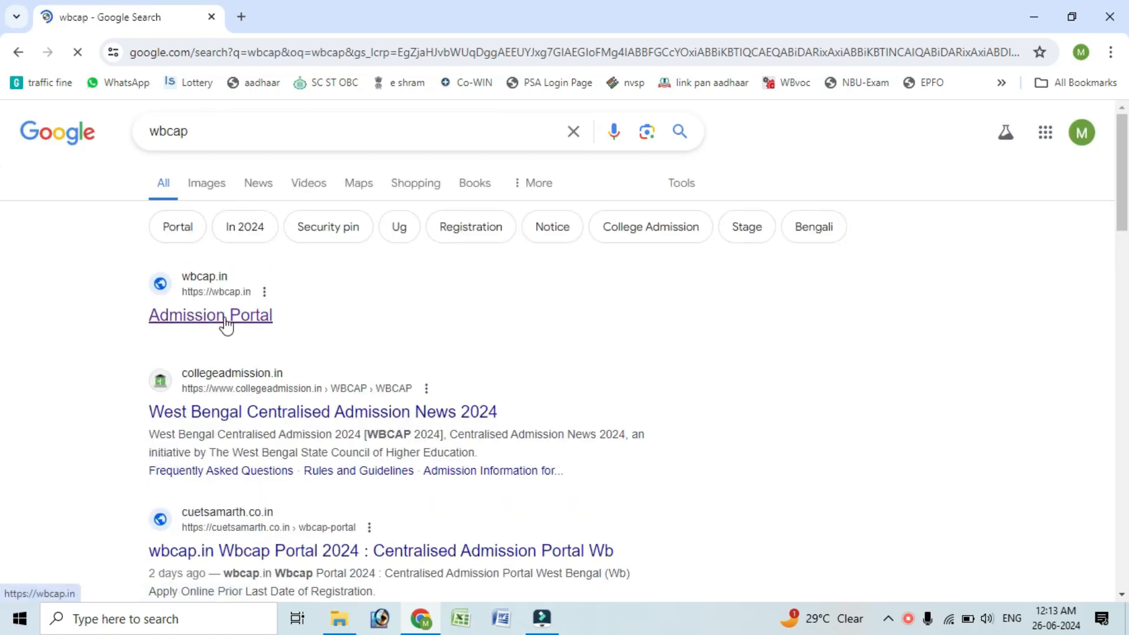
{"action": "left_click", "coordinate": [224, 317]}
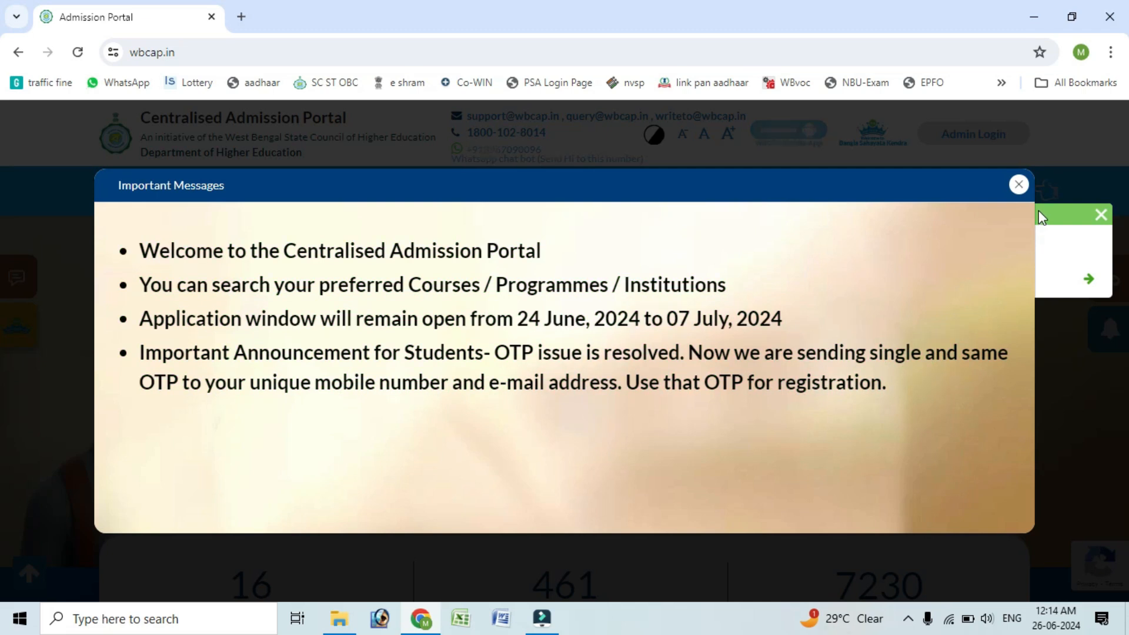
Dismiss the Important Messages and Register Now notices, then go to the Register page.
{"action": "left_click", "coordinate": [1020, 186]}
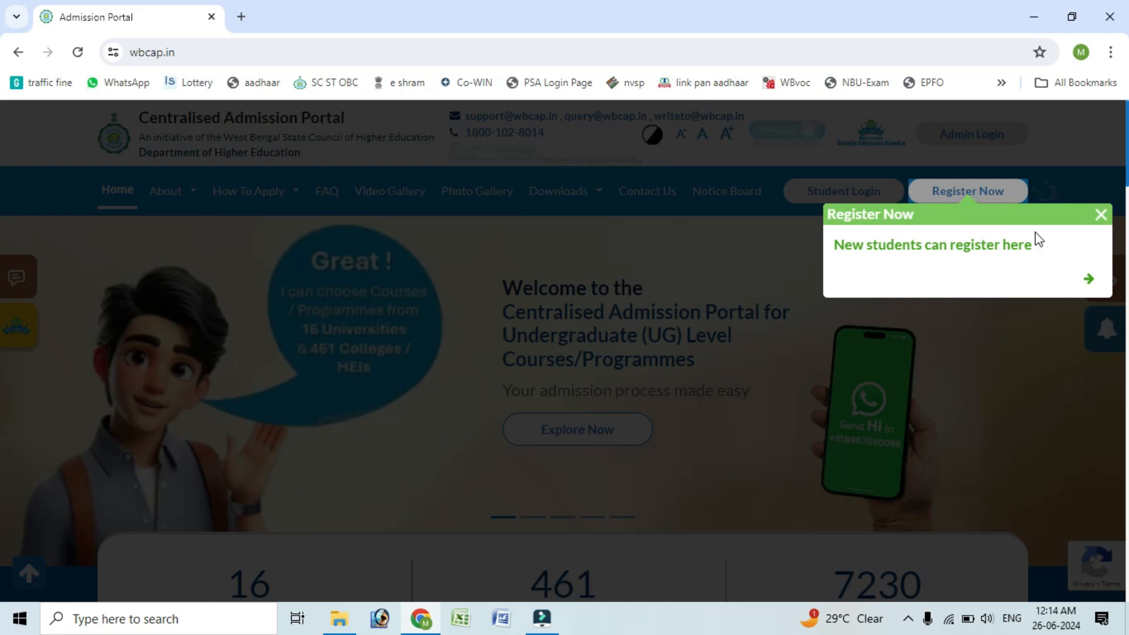
{"action": "left_click", "coordinate": [1100, 215]}
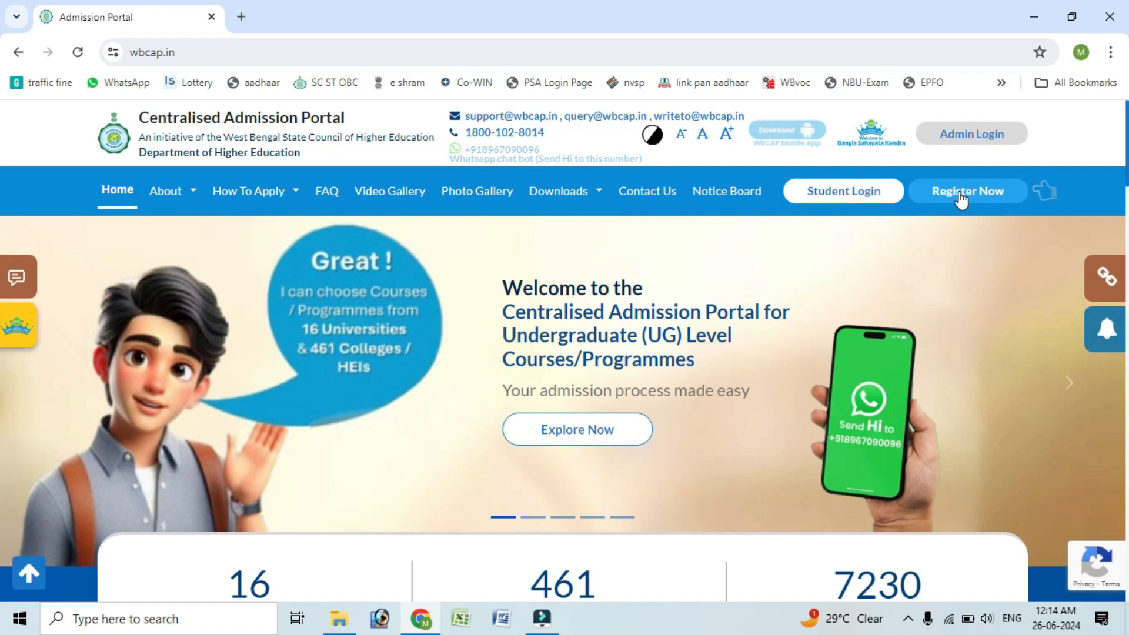
{"action": "left_click", "coordinate": [958, 195]}
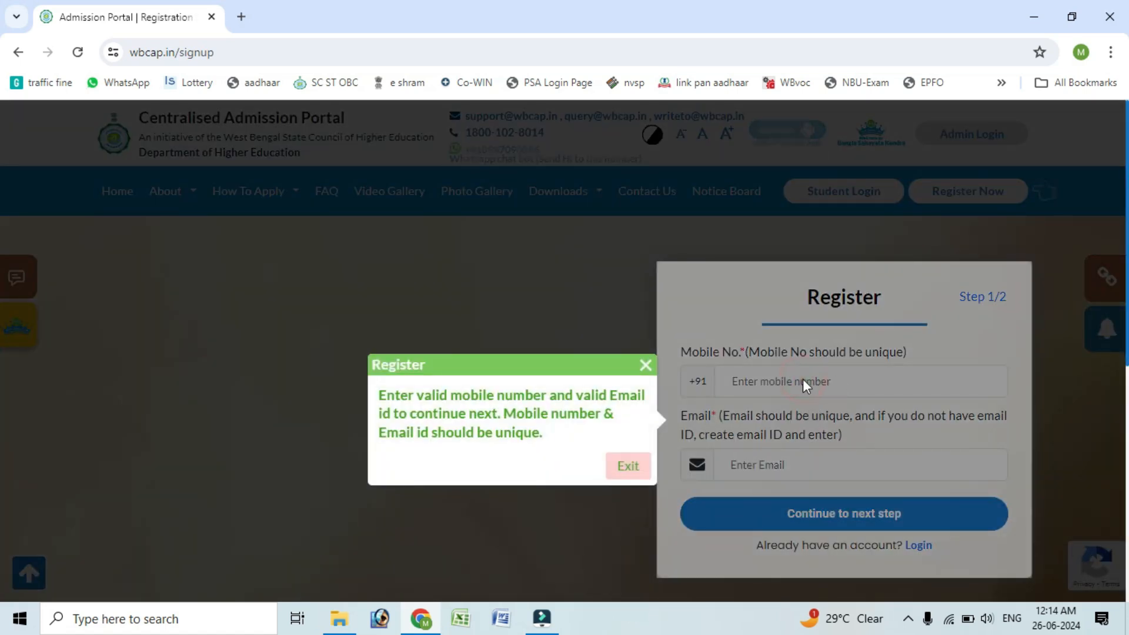
Fill in the applicant's mobile number and e-mail address, then continue to step 2.
{"action": "left_click", "coordinate": [645, 366]}
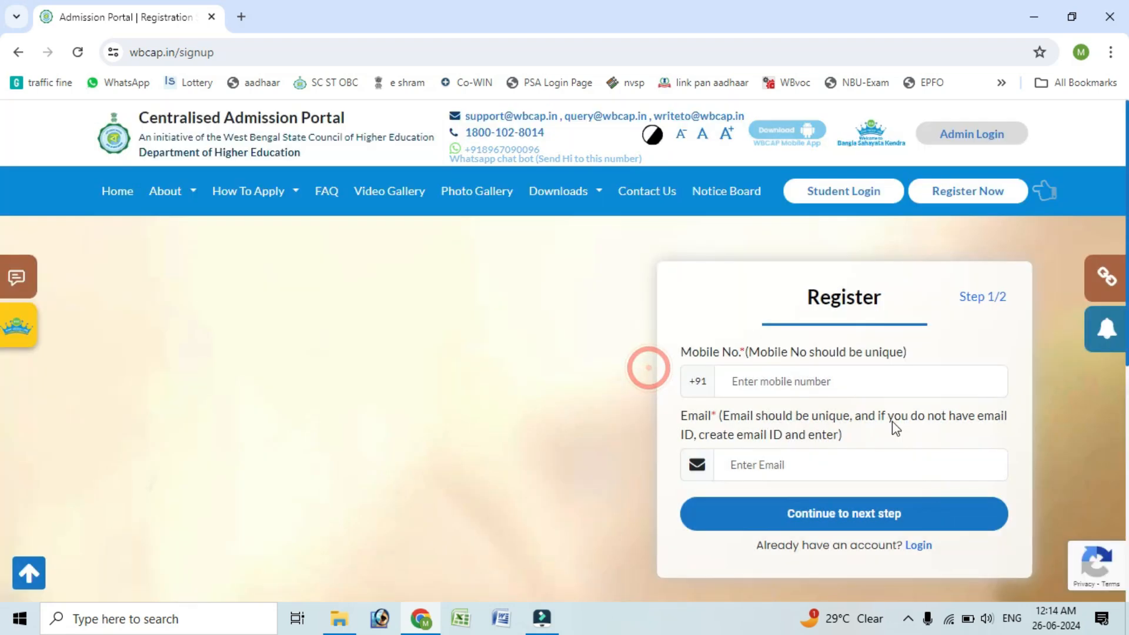
{"action": "left_click", "coordinate": [826, 385]}
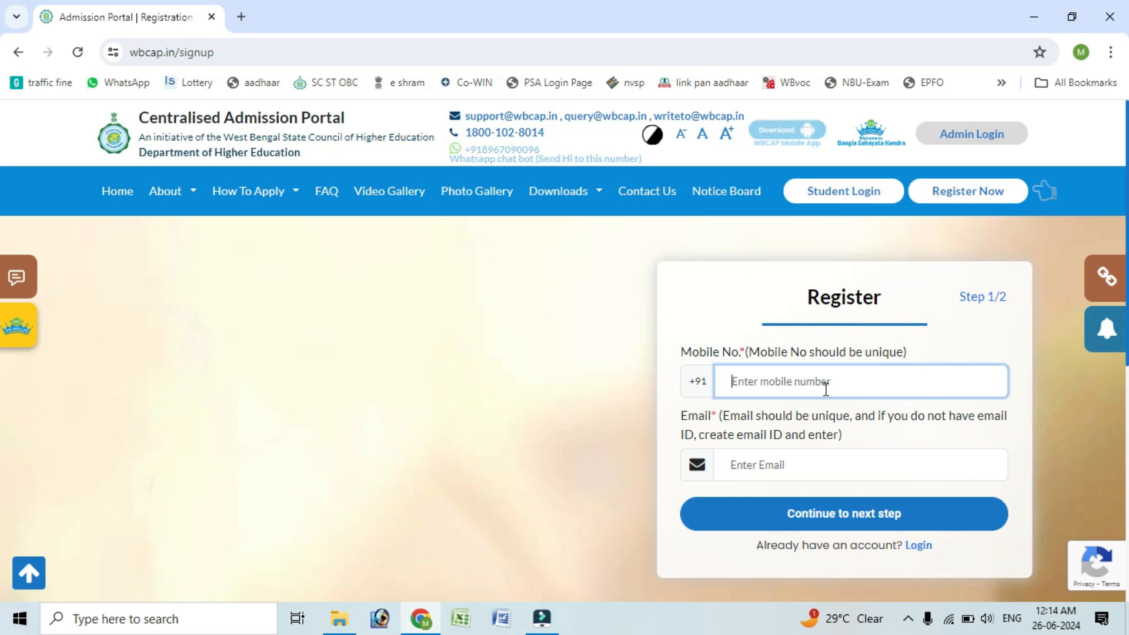
{"action": "type", "text": "9"}
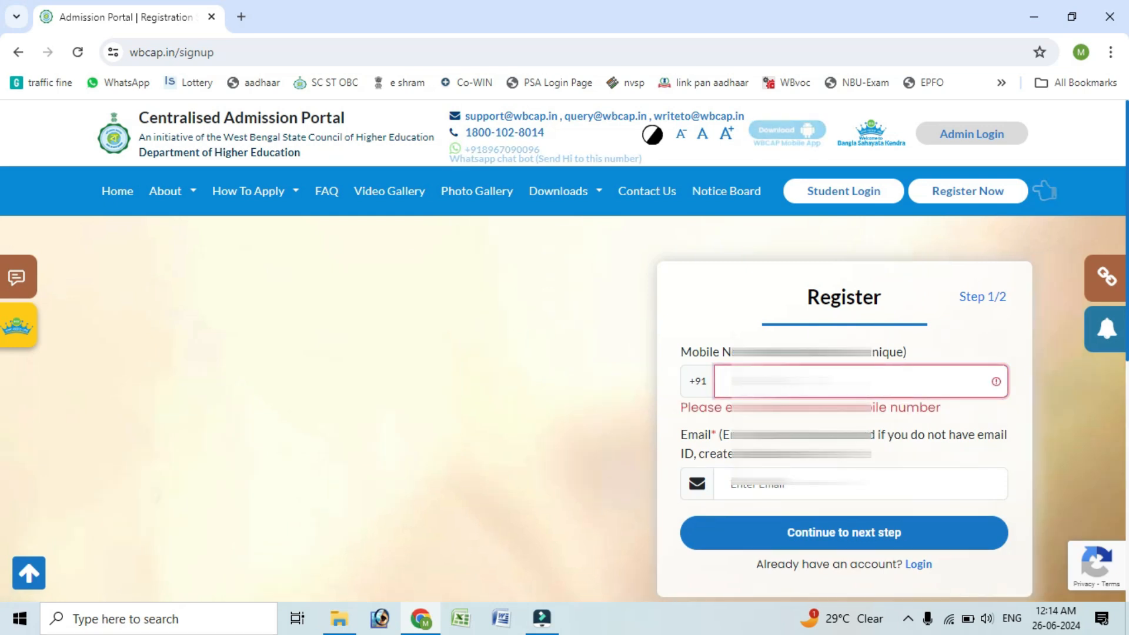
{"action": "key", "text": "BackSpace"}
{"action": "type", "text": "90"}
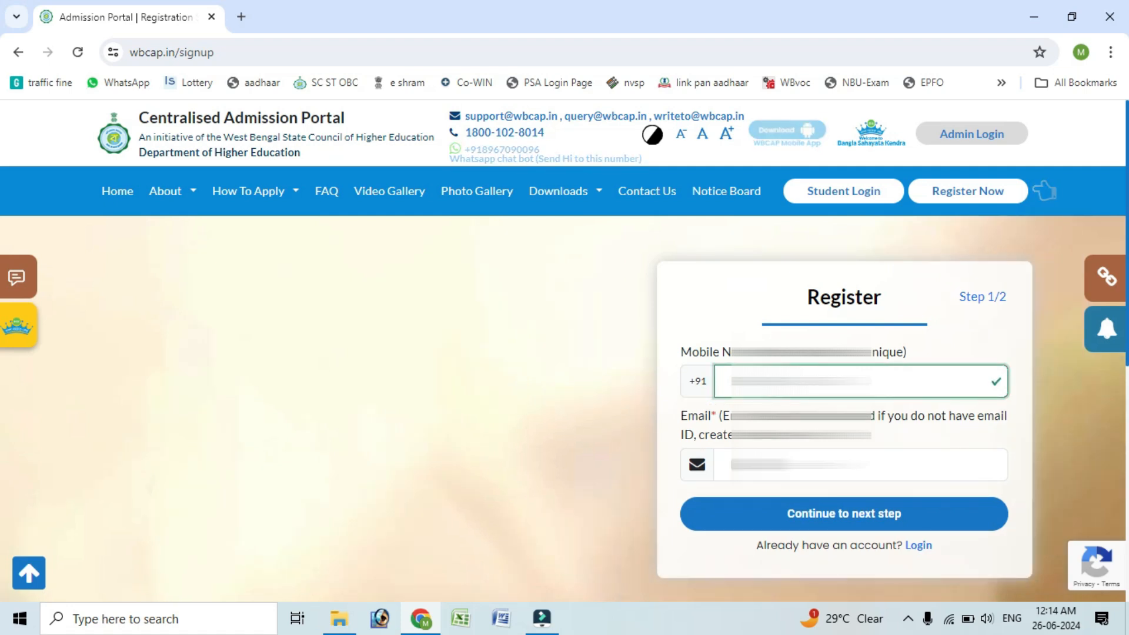
{"action": "left_click", "coordinate": [763, 472]}
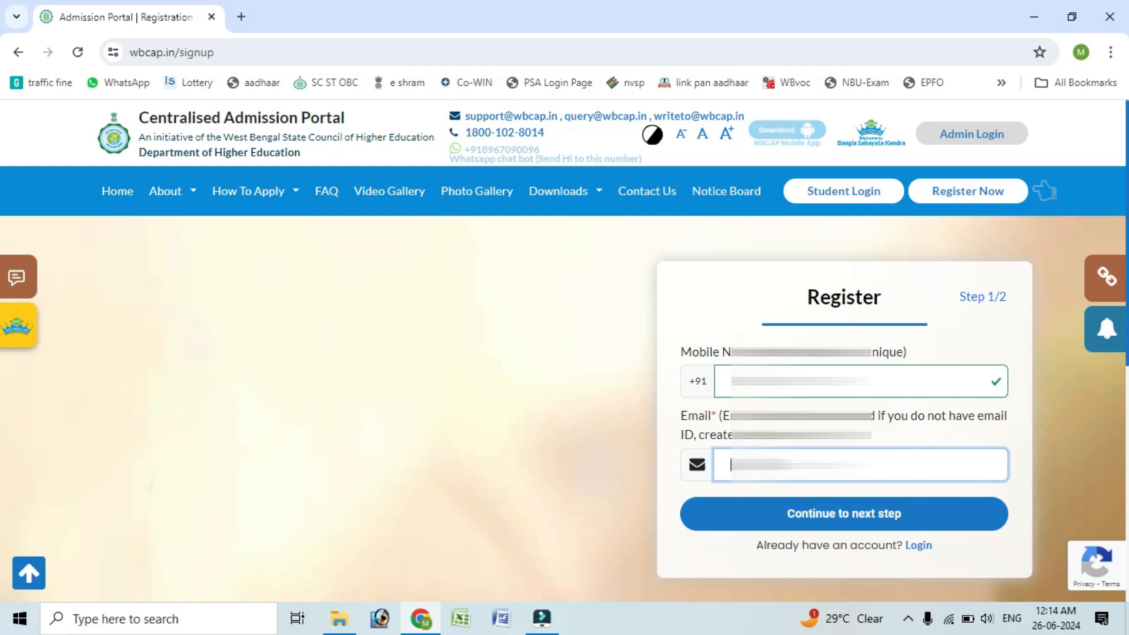
{"action": "type", "text": "d"}
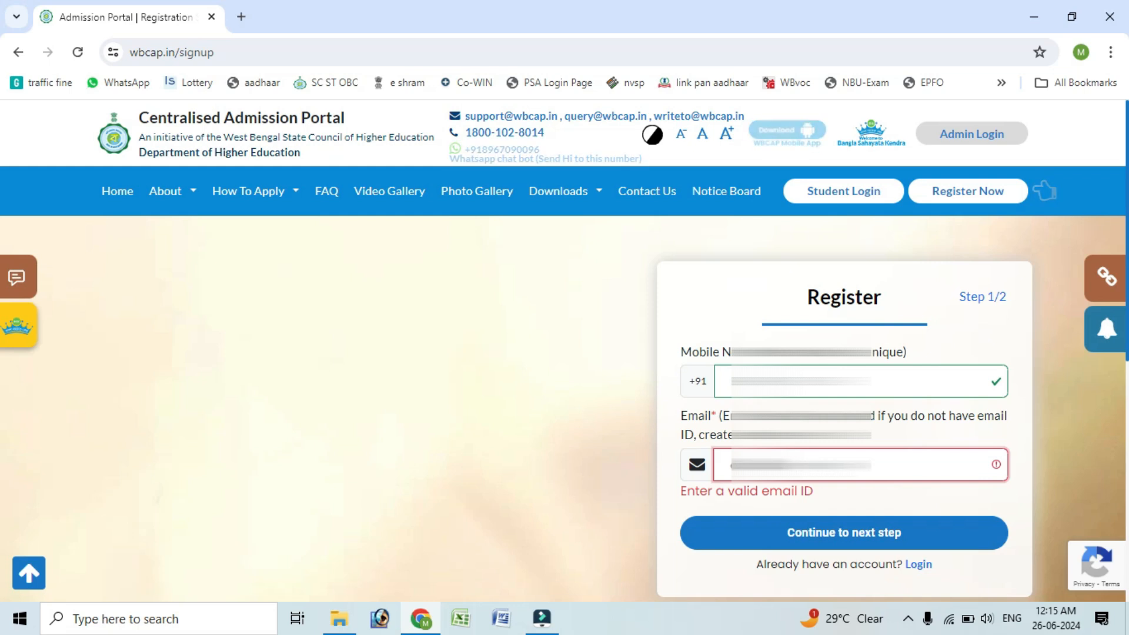
{"action": "type", "text": "om"}
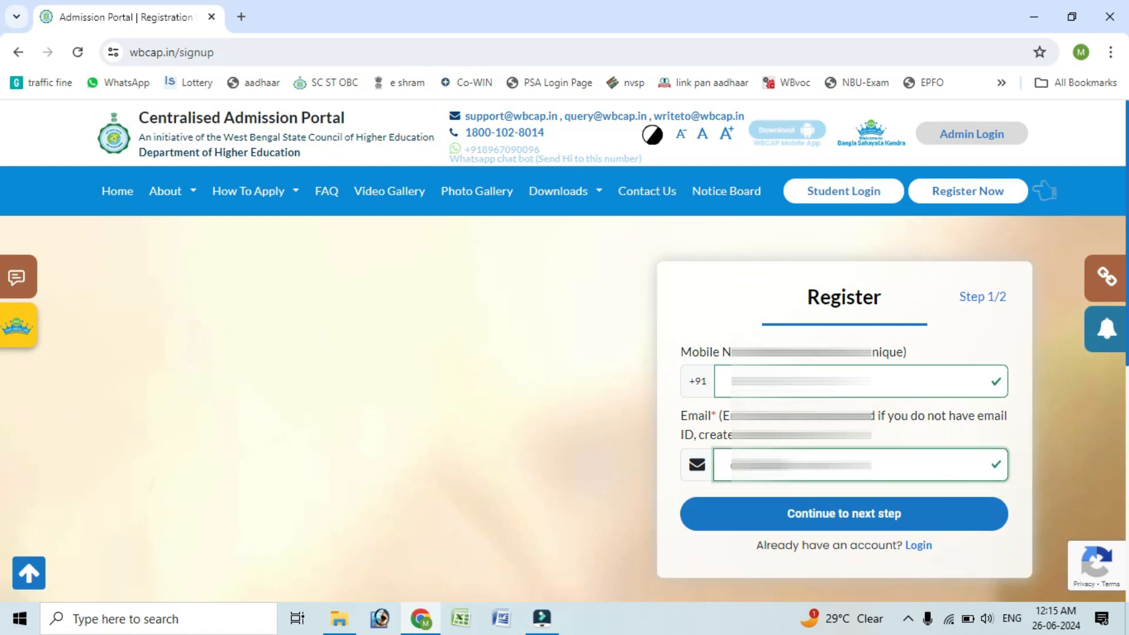
{"action": "left_click", "coordinate": [836, 519]}
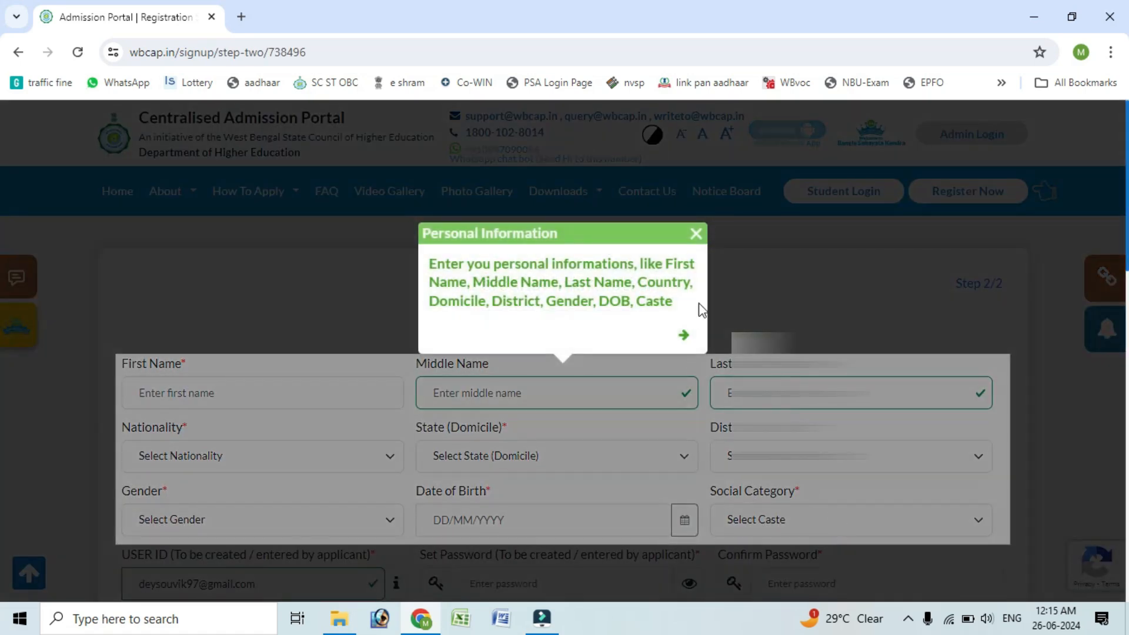
Enter the applicant's first and last name, nationality, West Bengal domicile and Jalpaiguri district.
{"action": "left_click", "coordinate": [698, 235]}
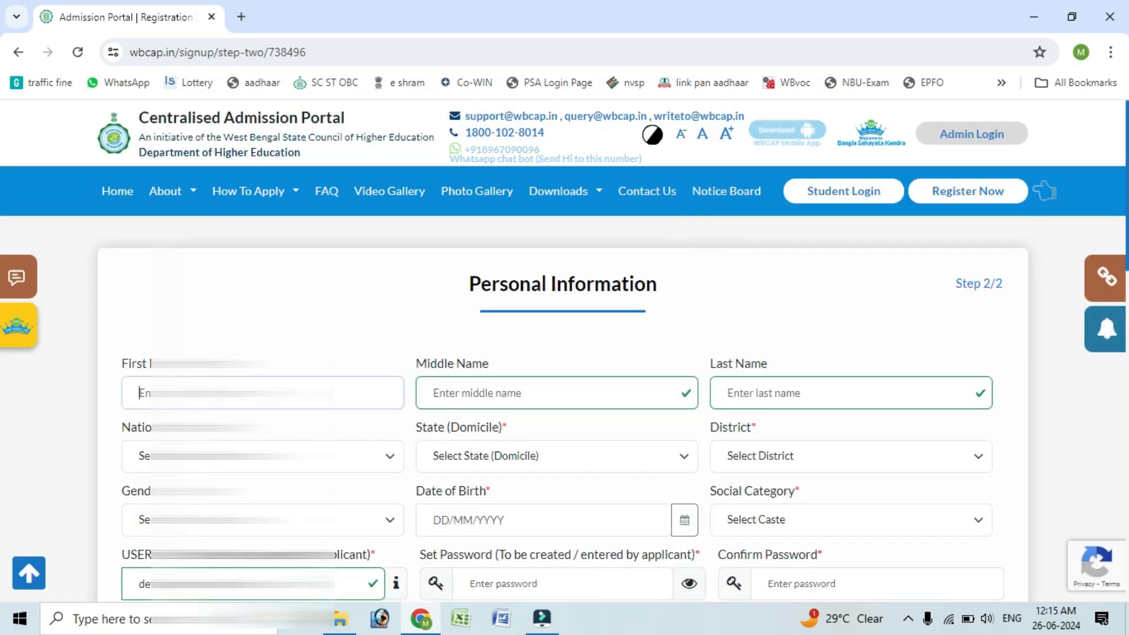
{"action": "type", "text": "SO"}
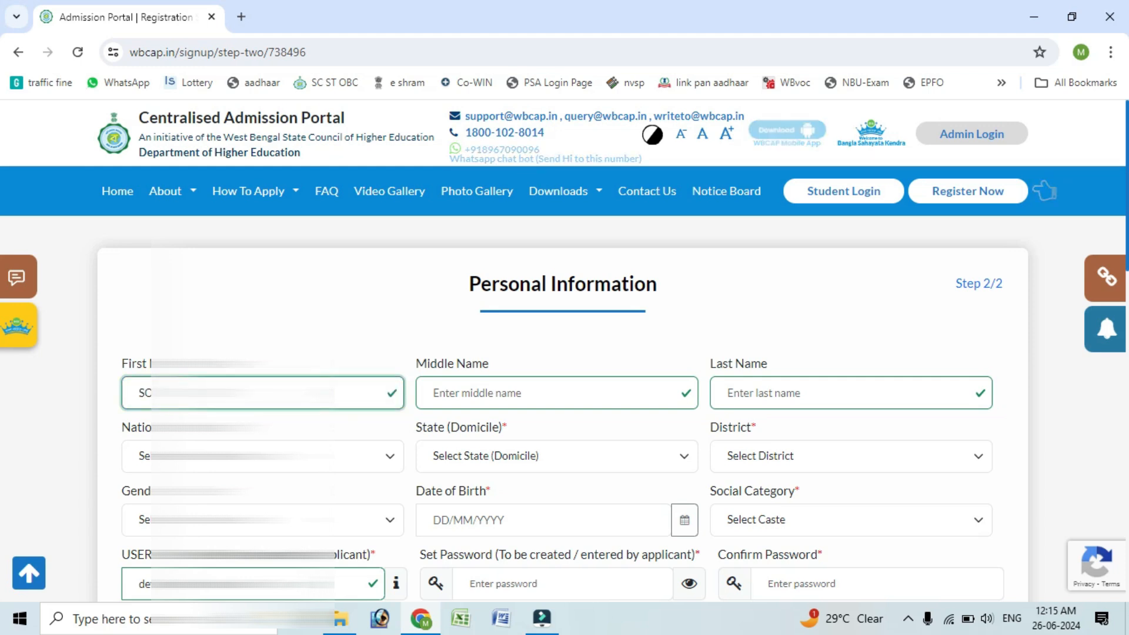
{"action": "key", "text": "Tab"}
{"action": "key", "text": "Tab"}
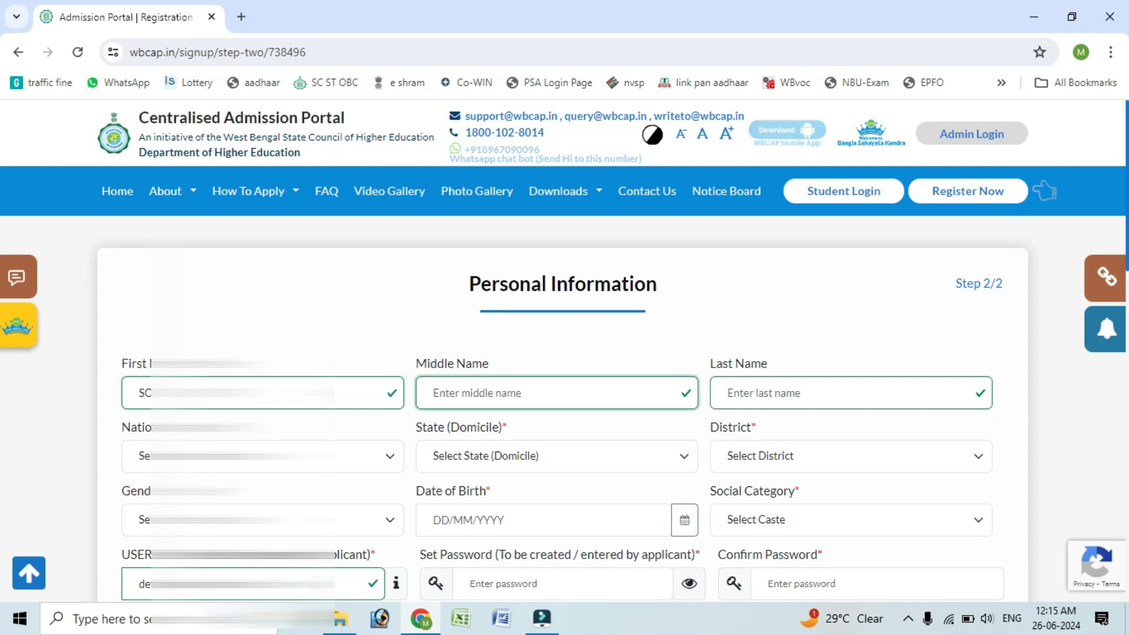
{"action": "type", "text": "DEY"}
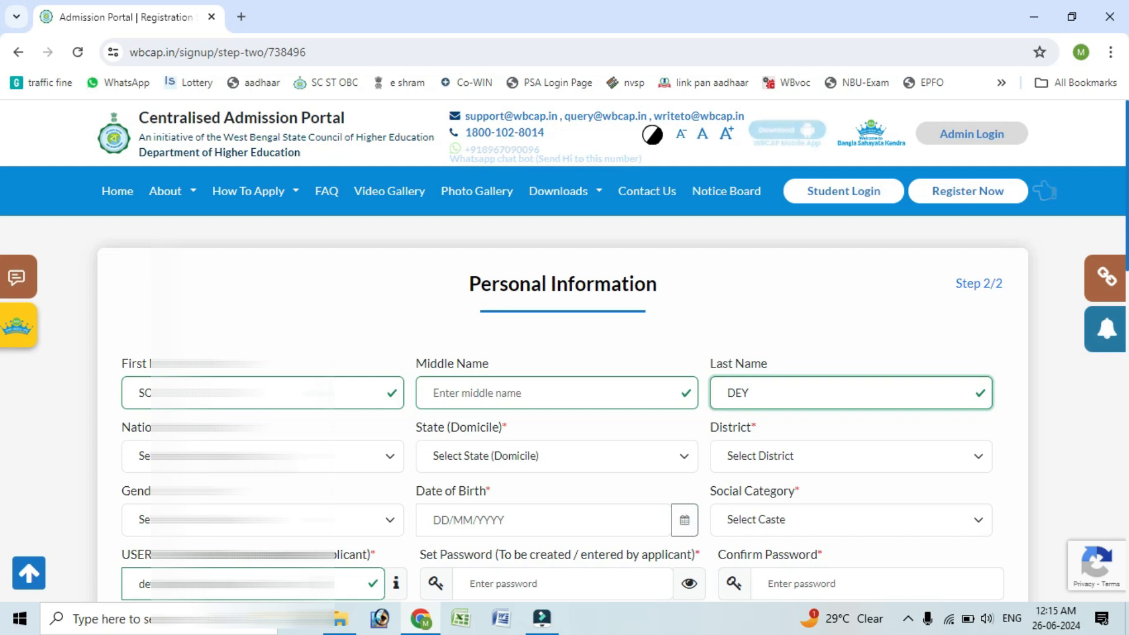
{"action": "left_click", "coordinate": [262, 456]}
{"action": "left_click", "coordinate": [364, 495]}
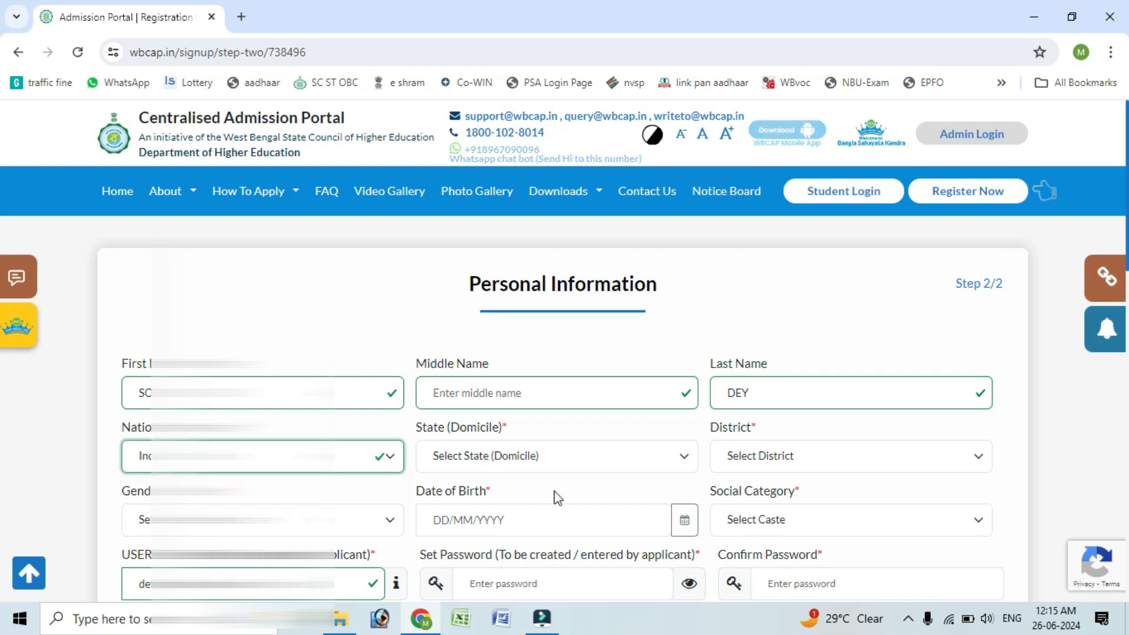
{"action": "left_click", "coordinate": [554, 461]}
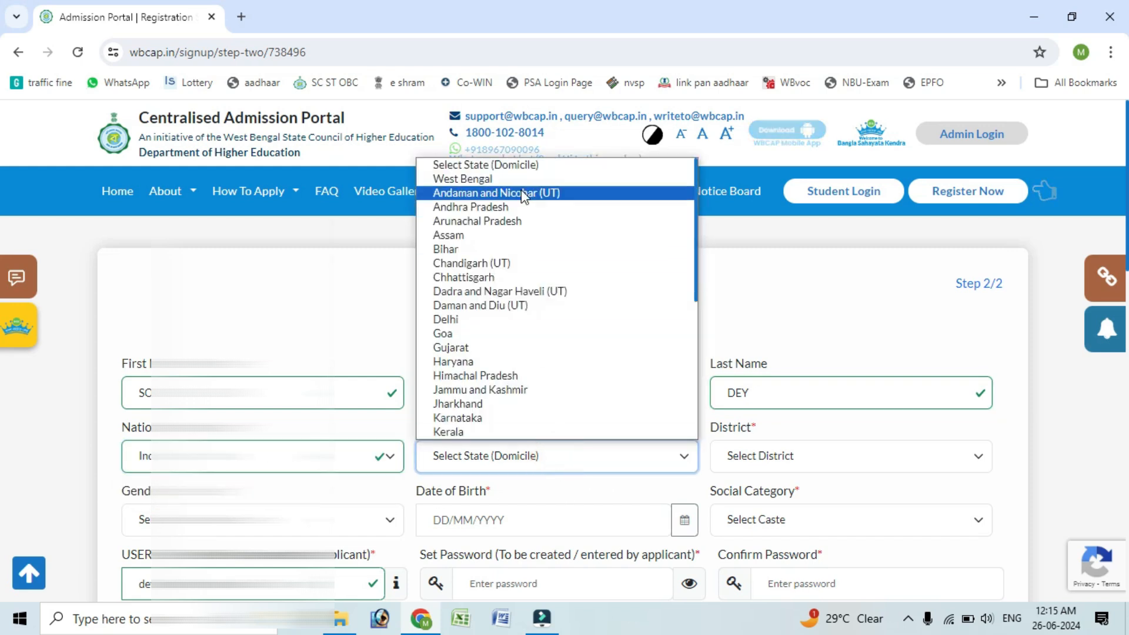
{"action": "left_click", "coordinate": [505, 180]}
{"action": "left_click", "coordinate": [783, 458]}
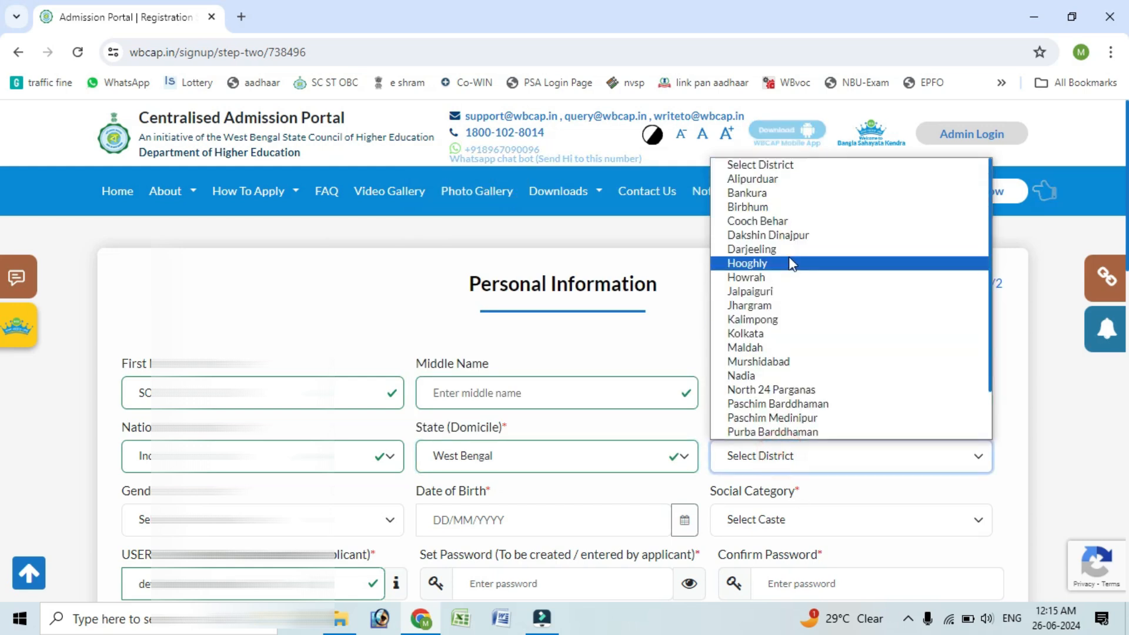
{"action": "left_click", "coordinate": [758, 291]}
{"action": "scroll", "coordinate": [514, 468], "scroll_direction": "down", "scroll_amount": 3}
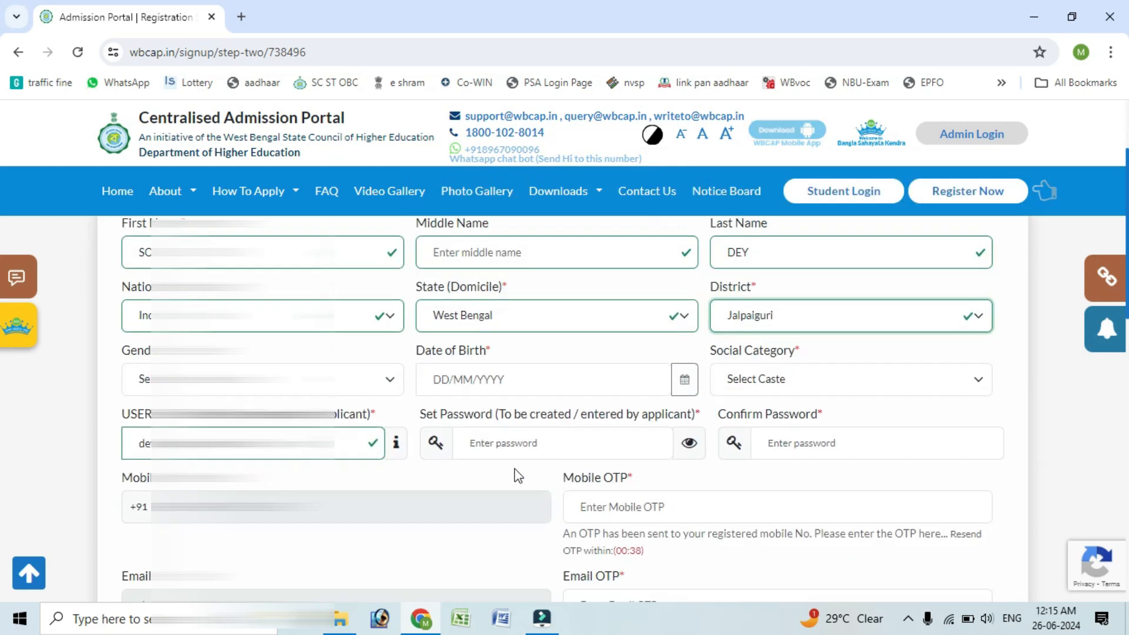
{"action": "left_click", "coordinate": [262, 354]}
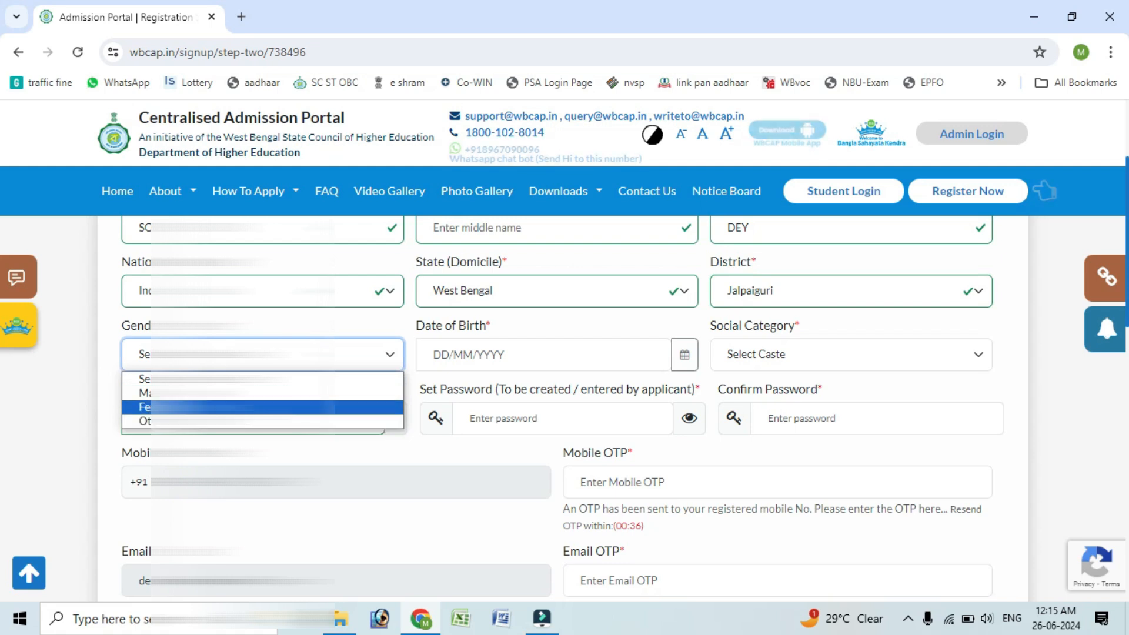
{"action": "left_click", "coordinate": [262, 393]}
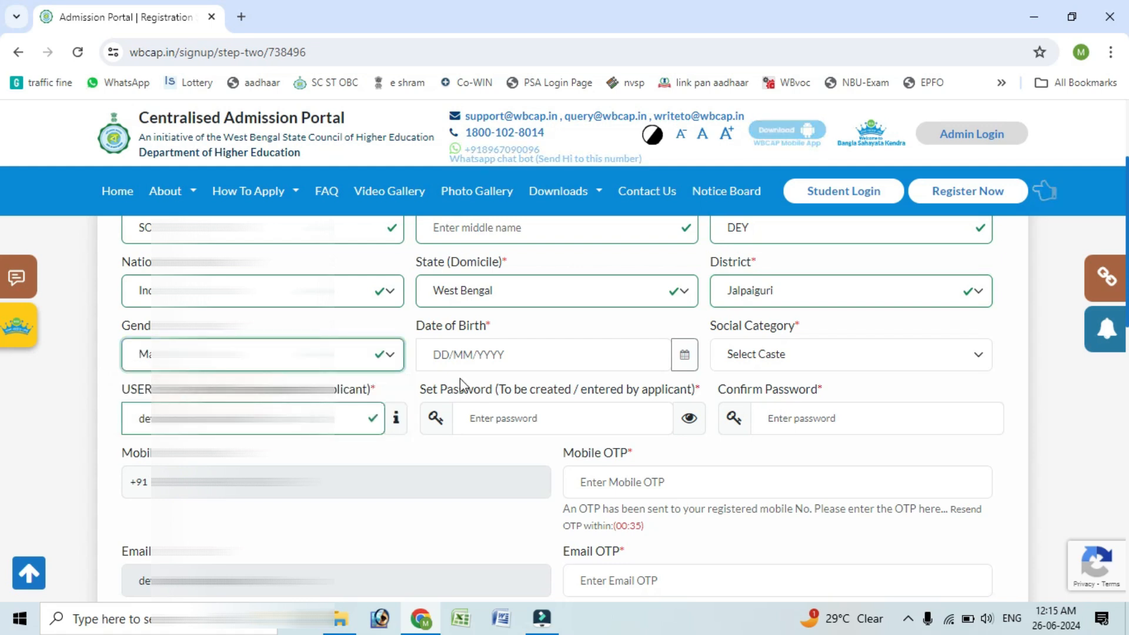
{"action": "left_click", "coordinate": [685, 356]}
{"action": "scroll", "coordinate": [578, 330], "scroll_direction": "up", "scroll_amount": 3}
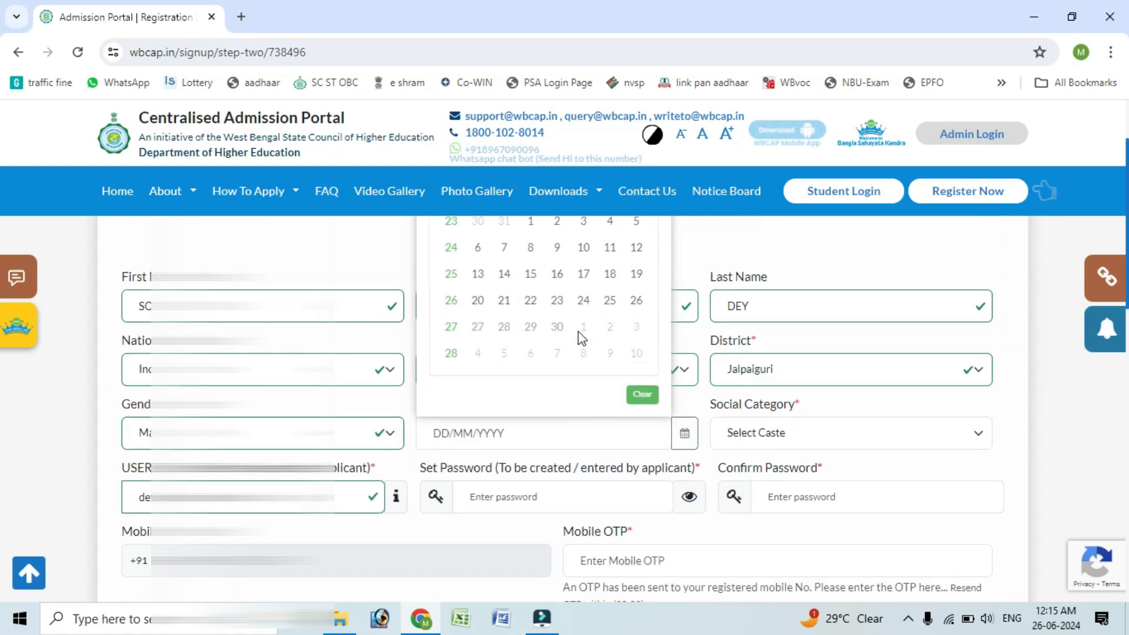
{"action": "left_click", "coordinate": [577, 250]}
{"action": "left_click", "coordinate": [450, 257]}
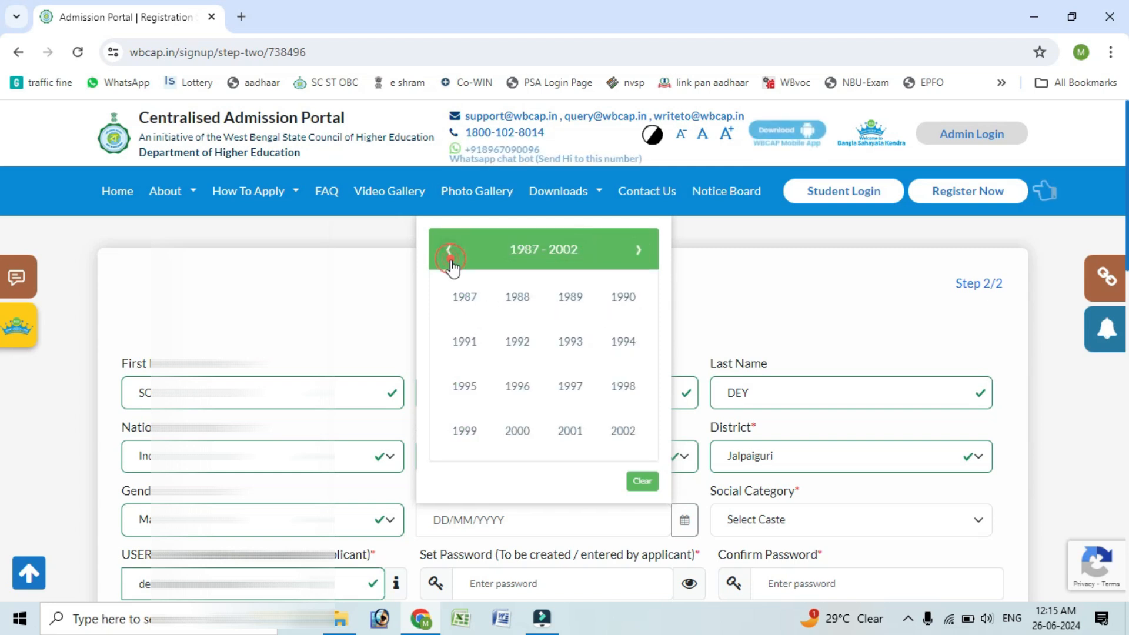
{"action": "left_click", "coordinate": [623, 300]}
{"action": "left_click", "coordinate": [612, 387]}
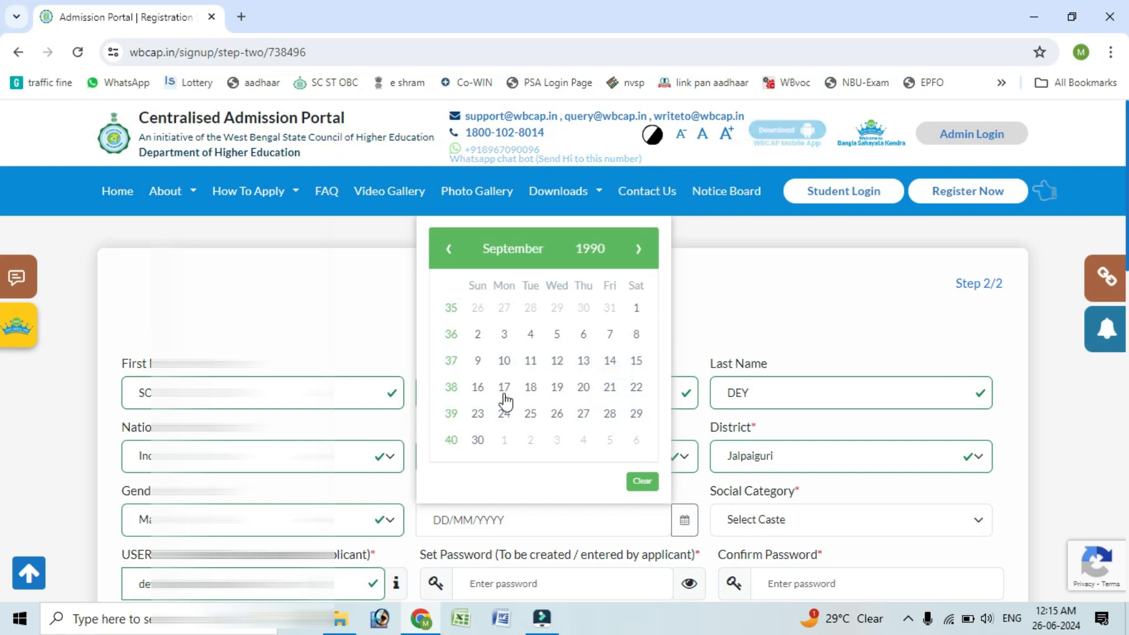
{"action": "left_click", "coordinate": [504, 335]}
{"action": "scroll", "coordinate": [685, 453], "scroll_direction": "down", "scroll_amount": 1}
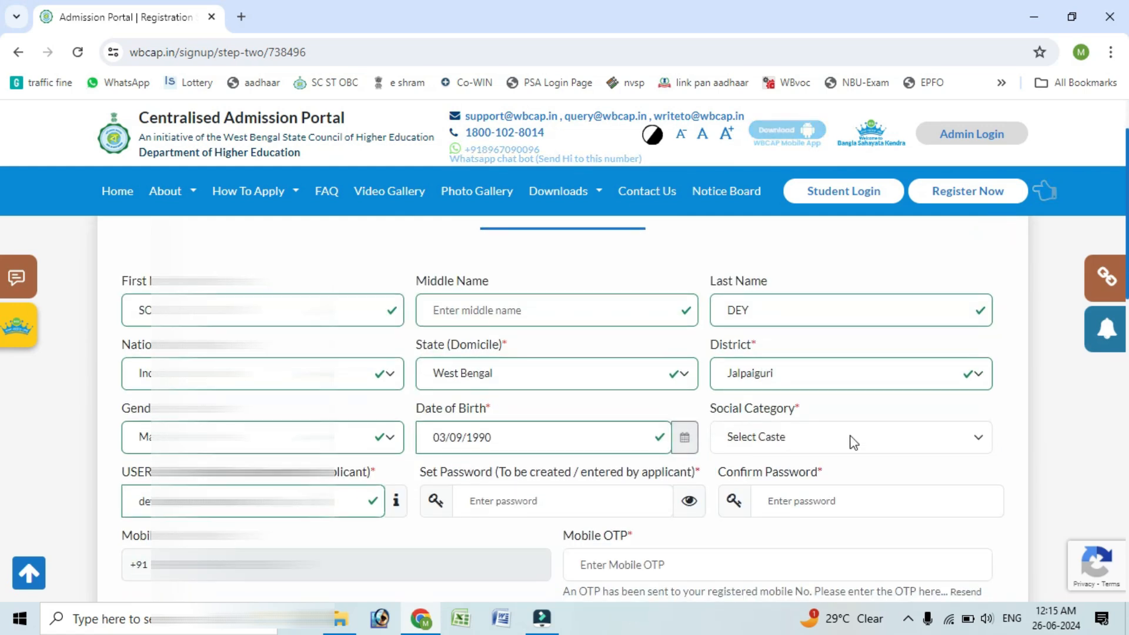
{"action": "left_click", "coordinate": [834, 441]}
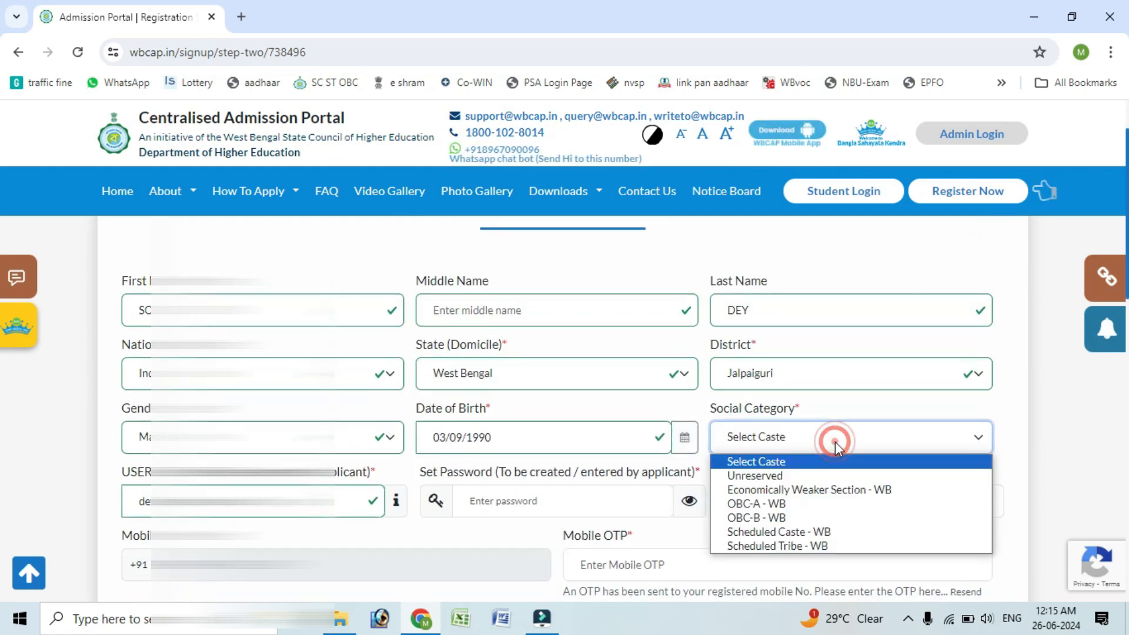
{"action": "left_click", "coordinate": [759, 473]}
{"action": "scroll", "coordinate": [394, 398], "scroll_direction": "down", "scroll_amount": 3}
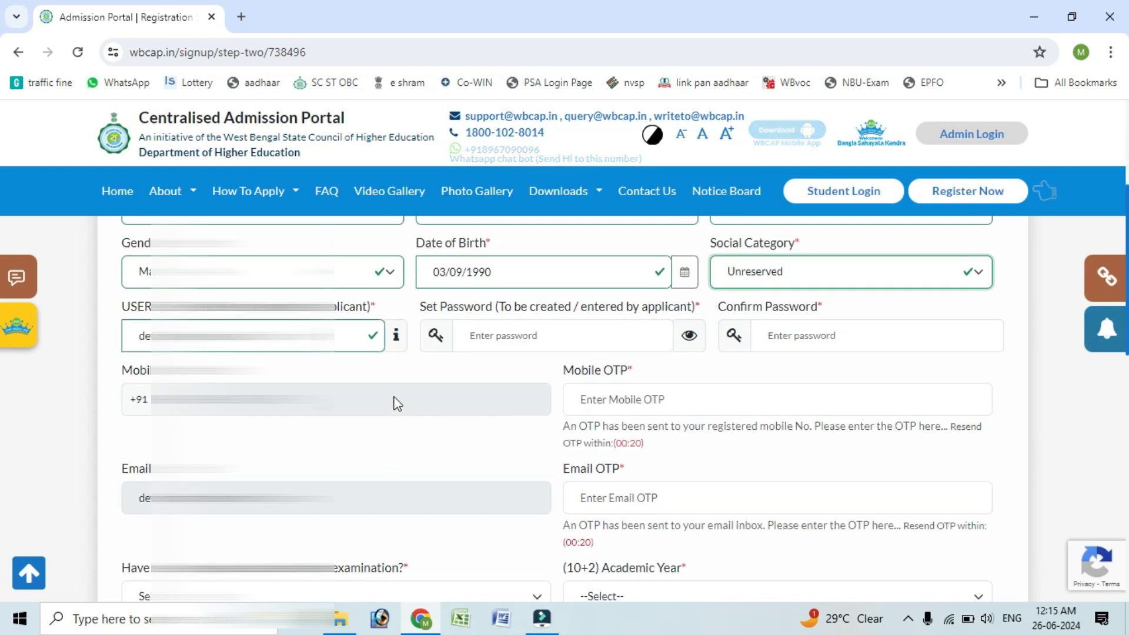
Set the account password and re-enter the same password in Confirm Password.
{"action": "left_click", "coordinate": [532, 337]}
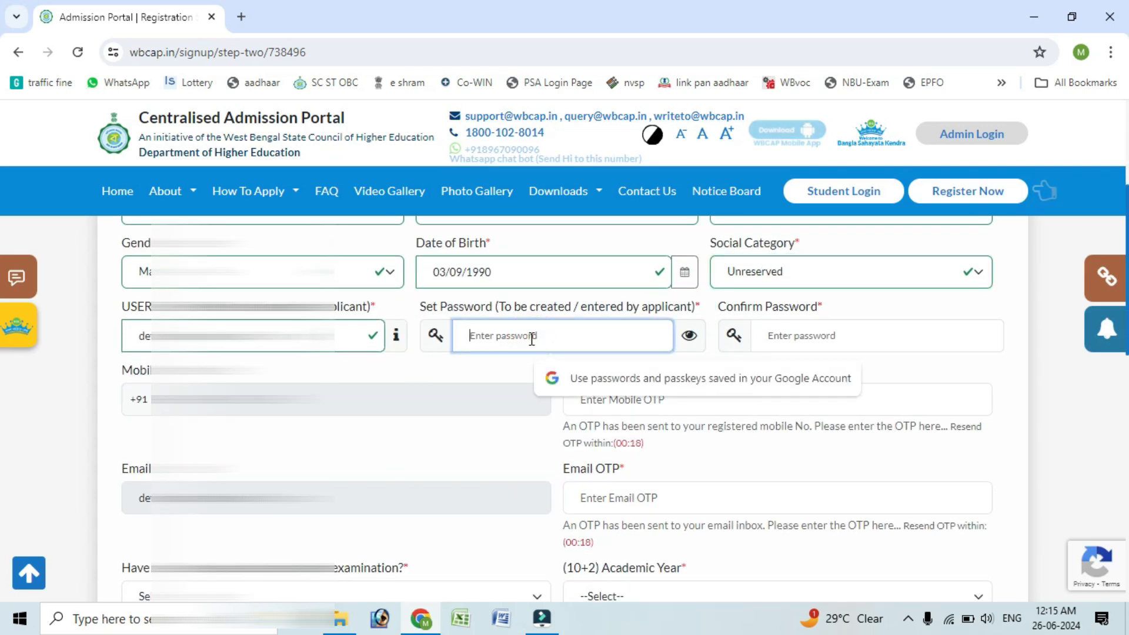
{"action": "type", "text": "•"}
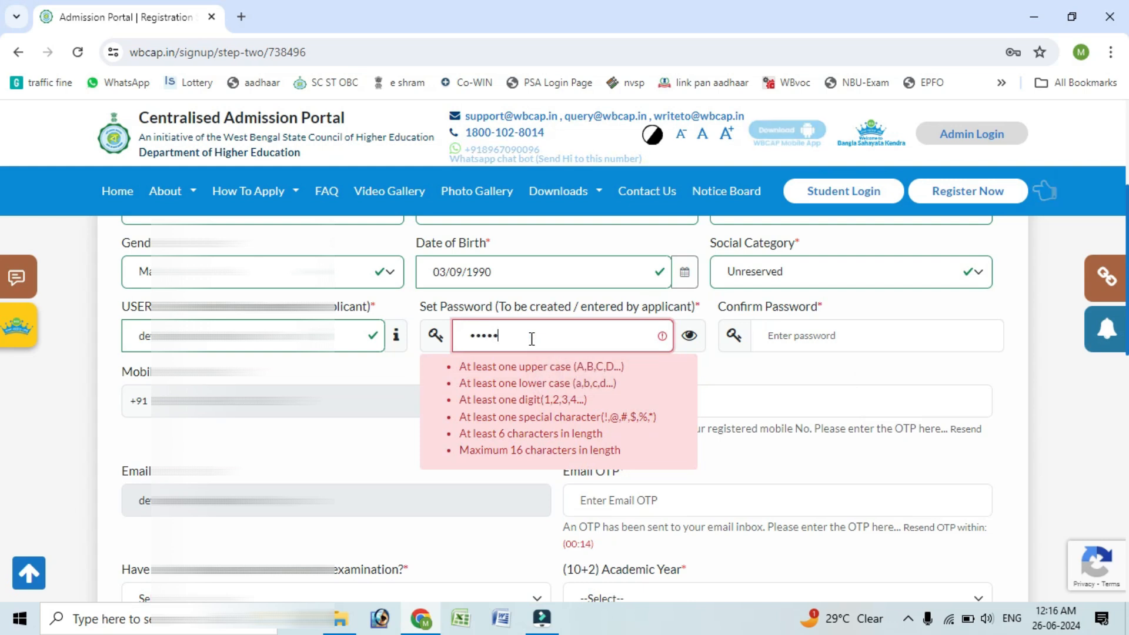
{"action": "type", "text": "•••••••"}
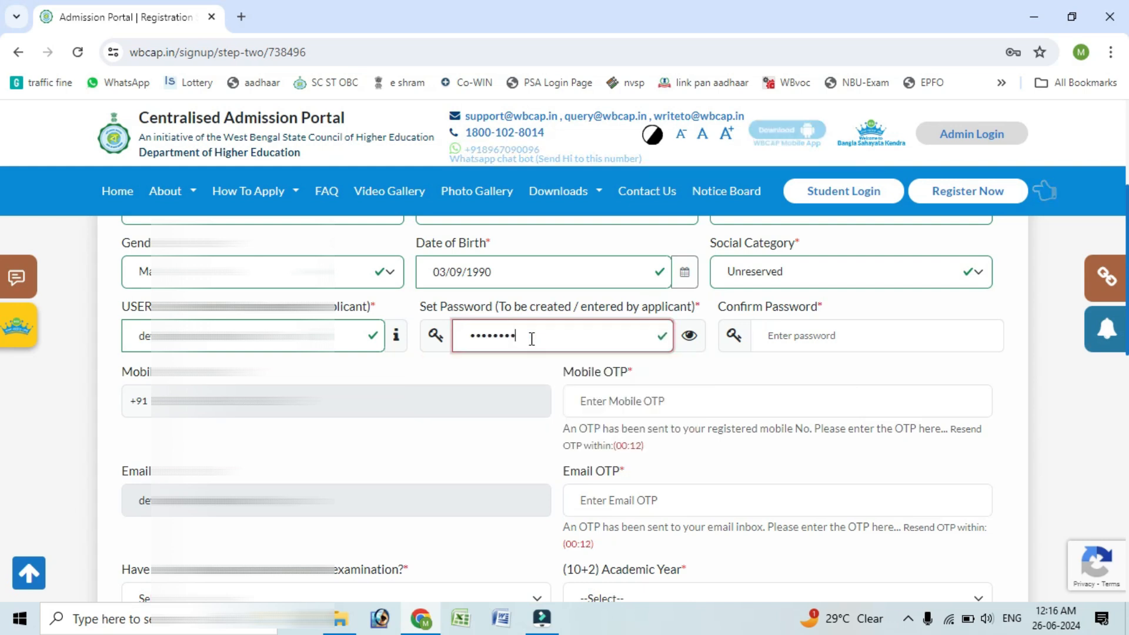
{"action": "left_click", "coordinate": [801, 339]}
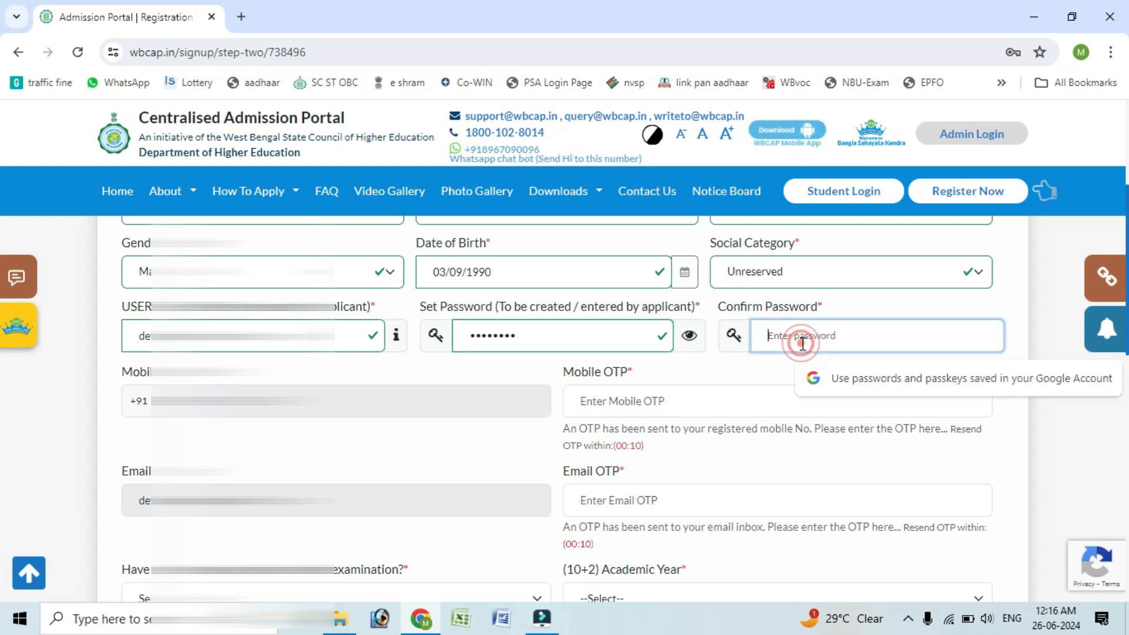
{"action": "type", "text": "••"}
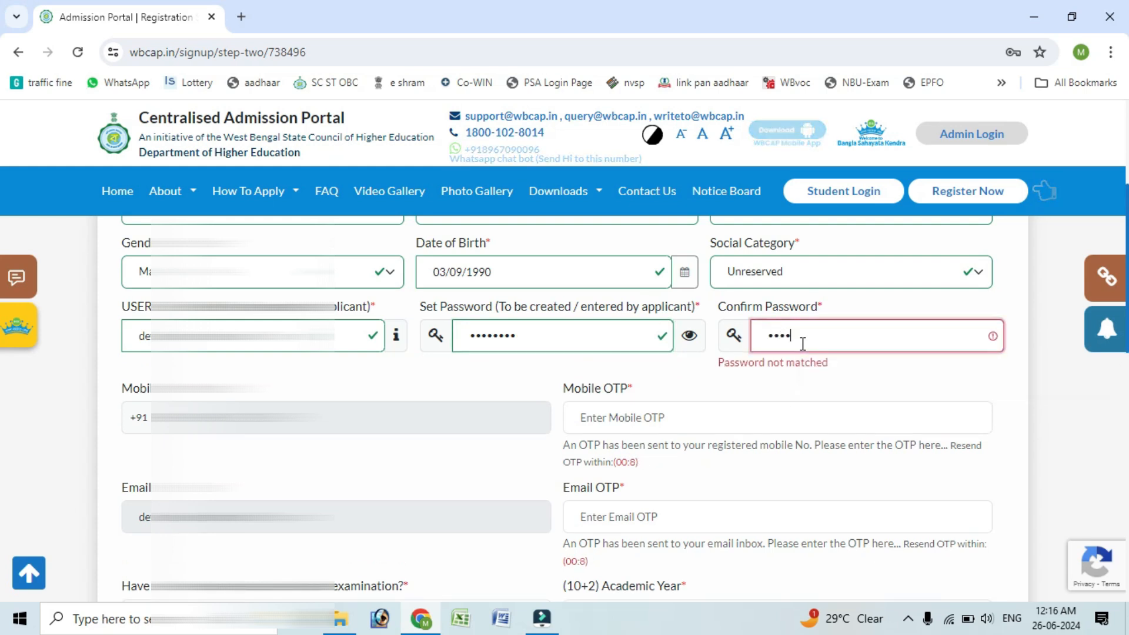
{"action": "type", "text": "••••••"}
{"action": "left_click", "coordinate": [747, 402]}
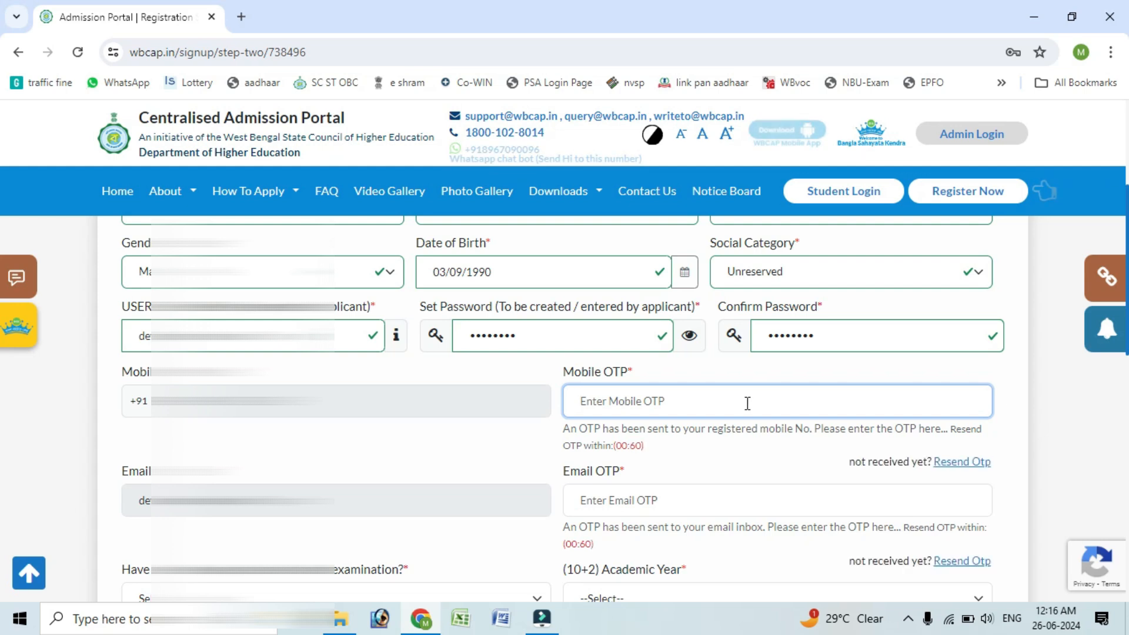
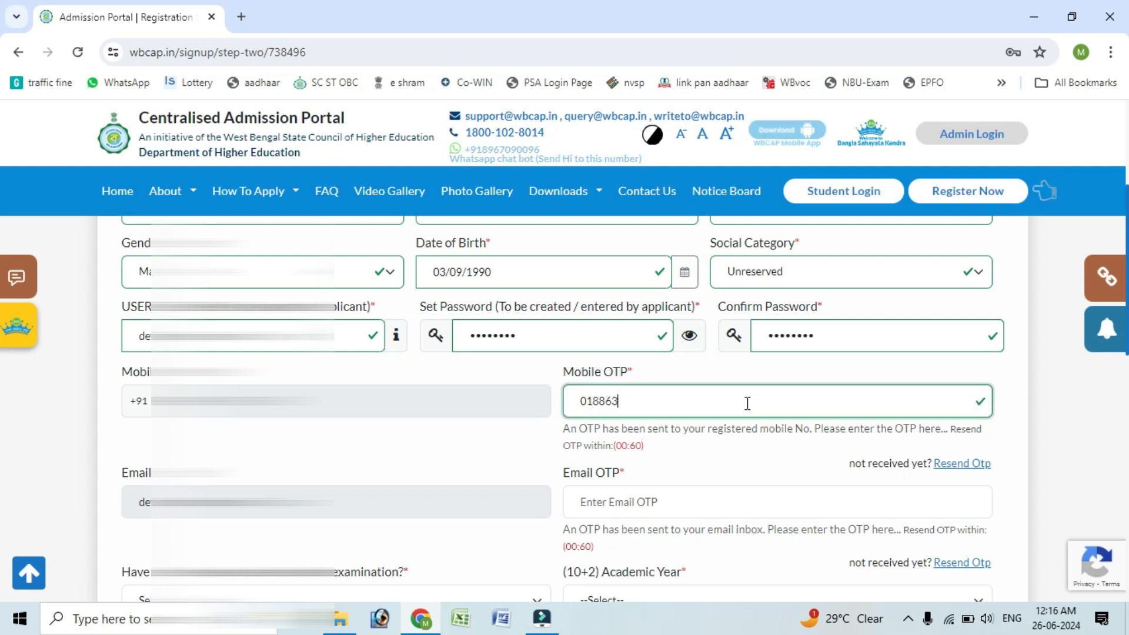
Enter the received verification code in both the Mobile OTP and Email OTP fields.
{"action": "left_click", "coordinate": [641, 502]}
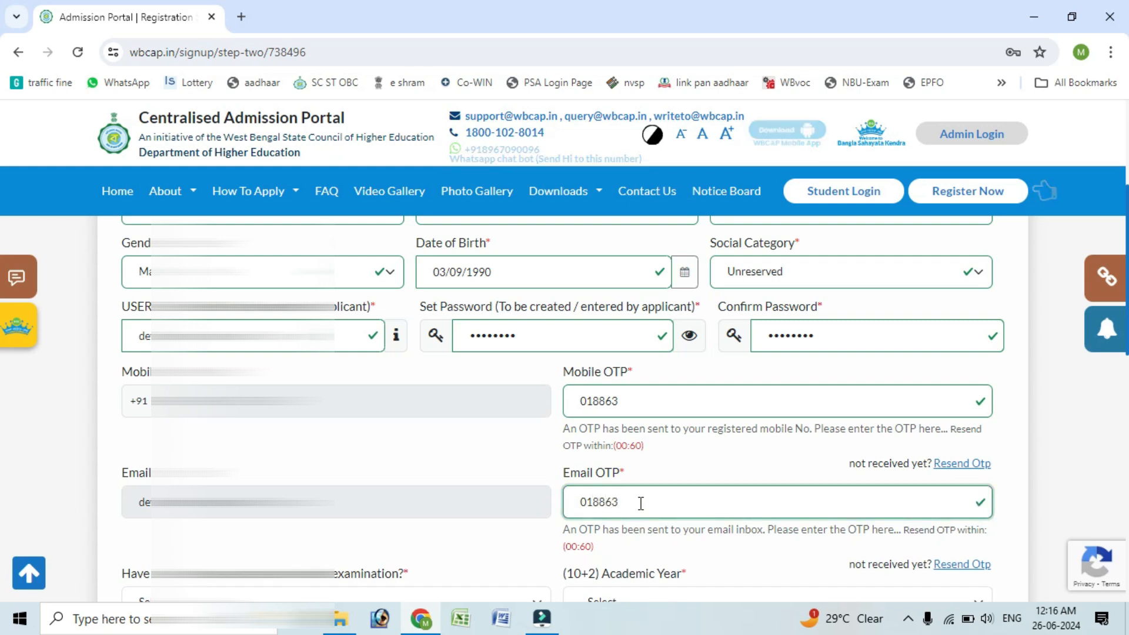
{"action": "scroll", "coordinate": [641, 502], "scroll_direction": "down", "scroll_amount": 3}
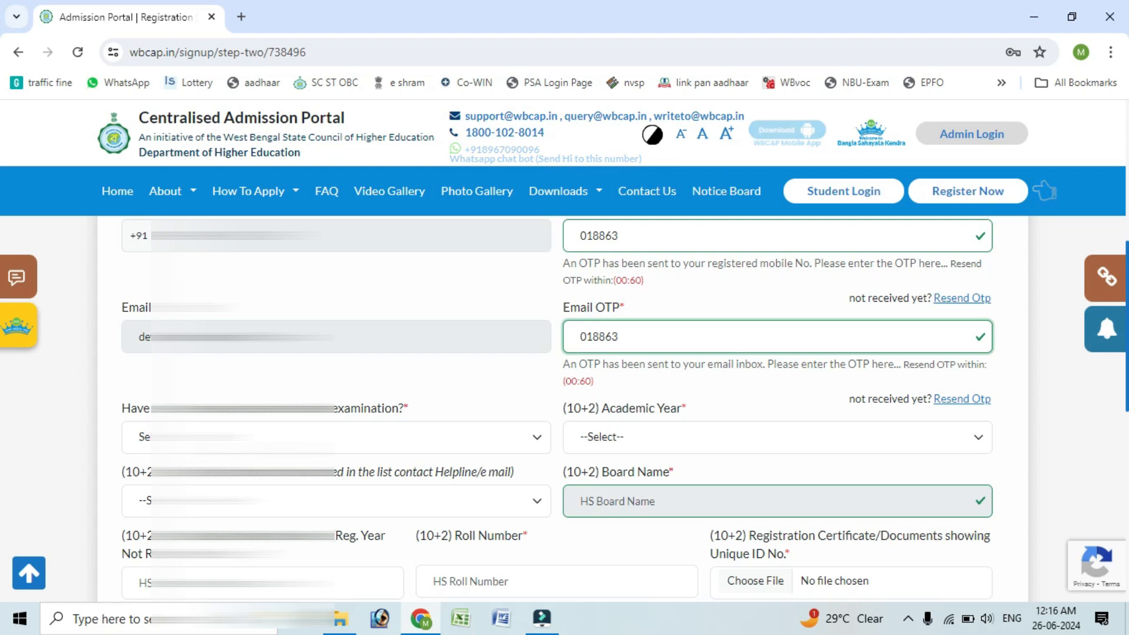
Mark 10+2 as passed in 2024 under West Bengal Council of Higher Secondary Education.
{"action": "left_click", "coordinate": [283, 438]}
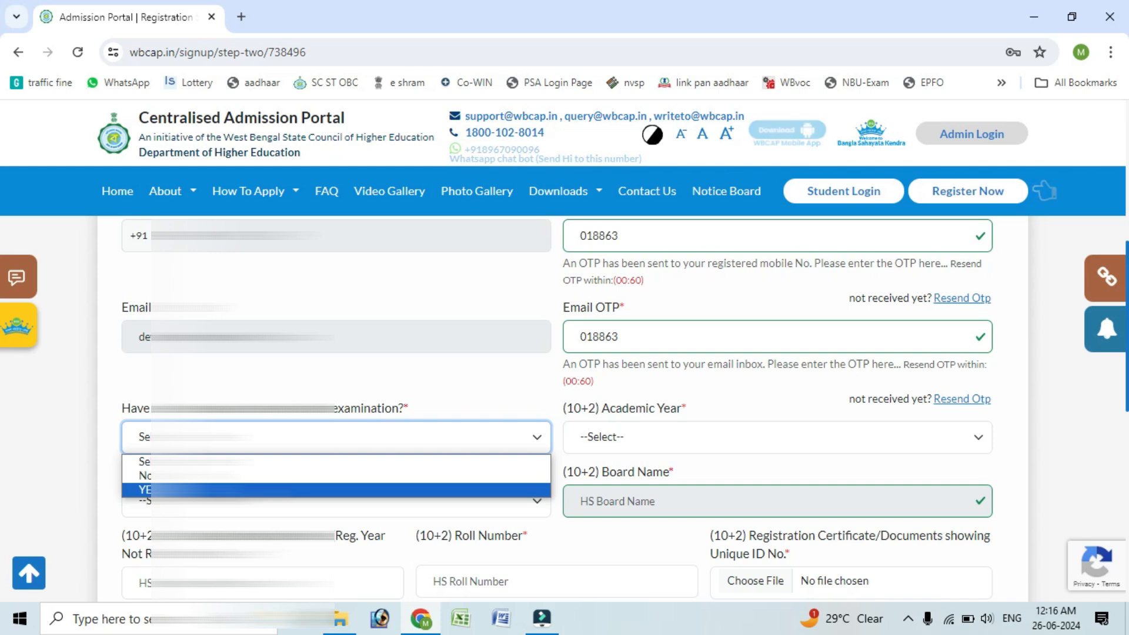
{"action": "key", "text": "Return"}
{"action": "left_click", "coordinate": [641, 439]}
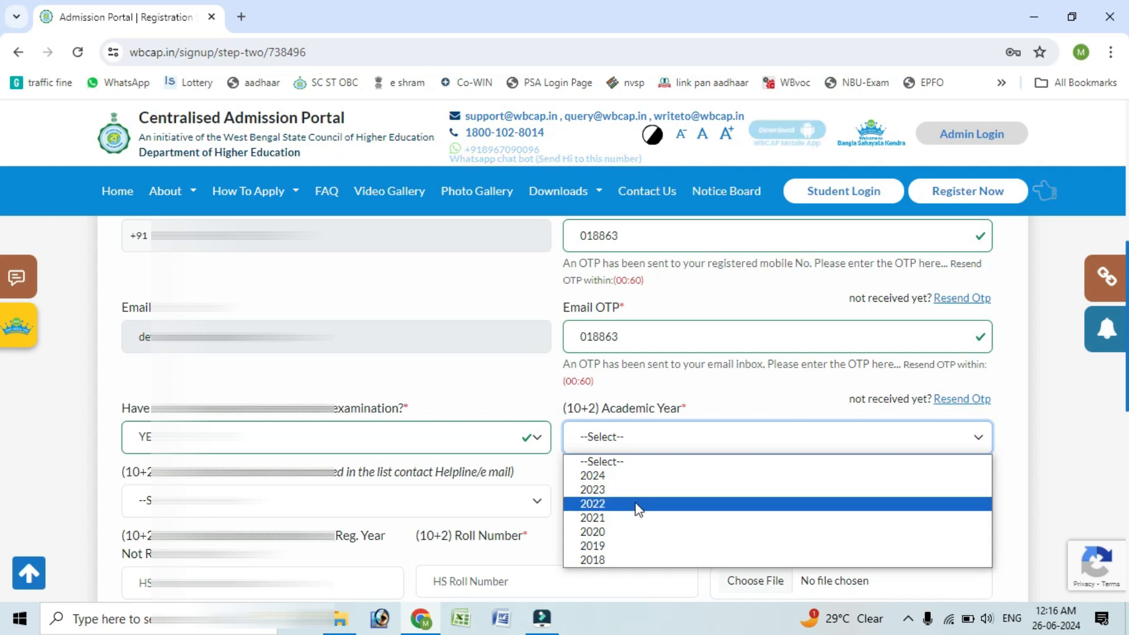
{"action": "left_click", "coordinate": [611, 475]}
{"action": "left_click", "coordinate": [372, 498]}
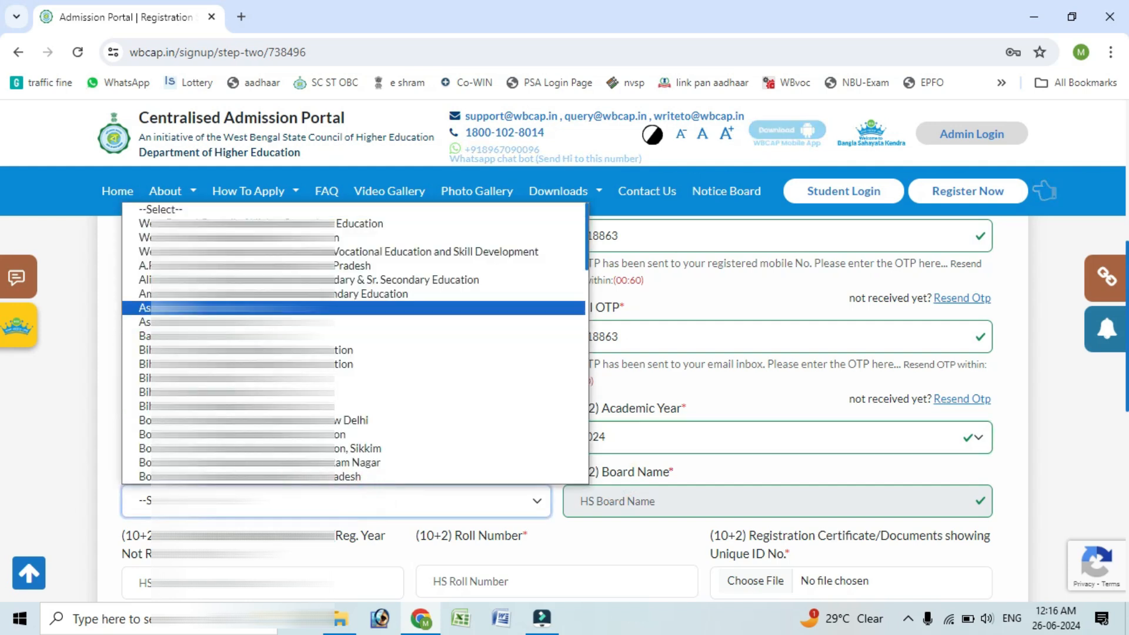
{"action": "left_click", "coordinate": [301, 223]}
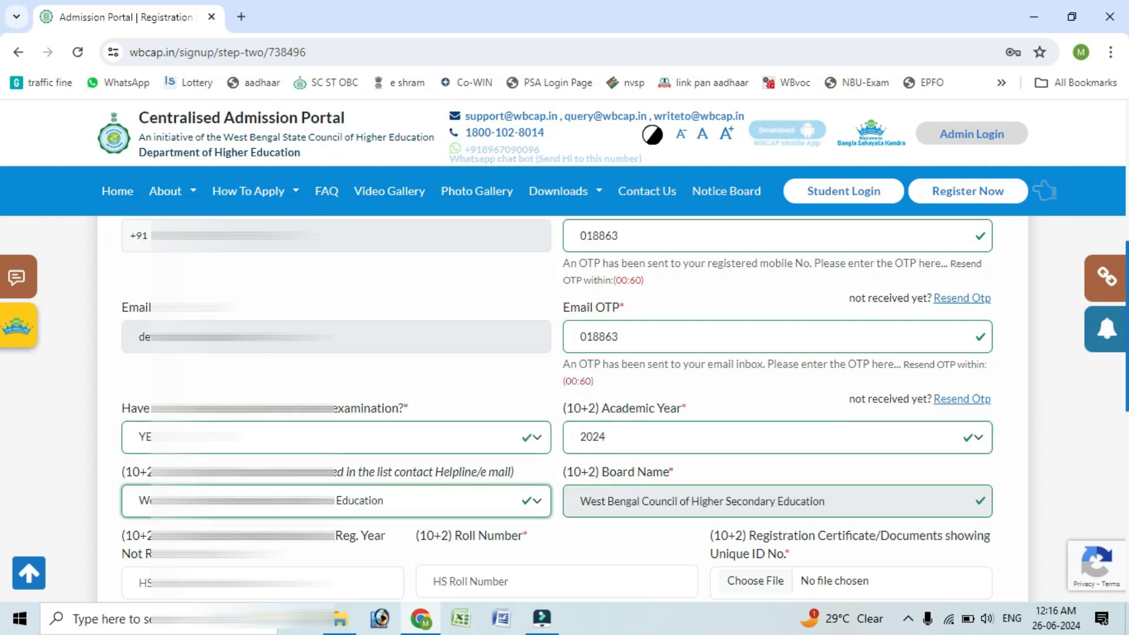
Fill in the 10+2 roll number field.
{"action": "scroll", "coordinate": [345, 506], "scroll_direction": "down", "scroll_amount": 1}
{"action": "left_click", "coordinate": [259, 500]}
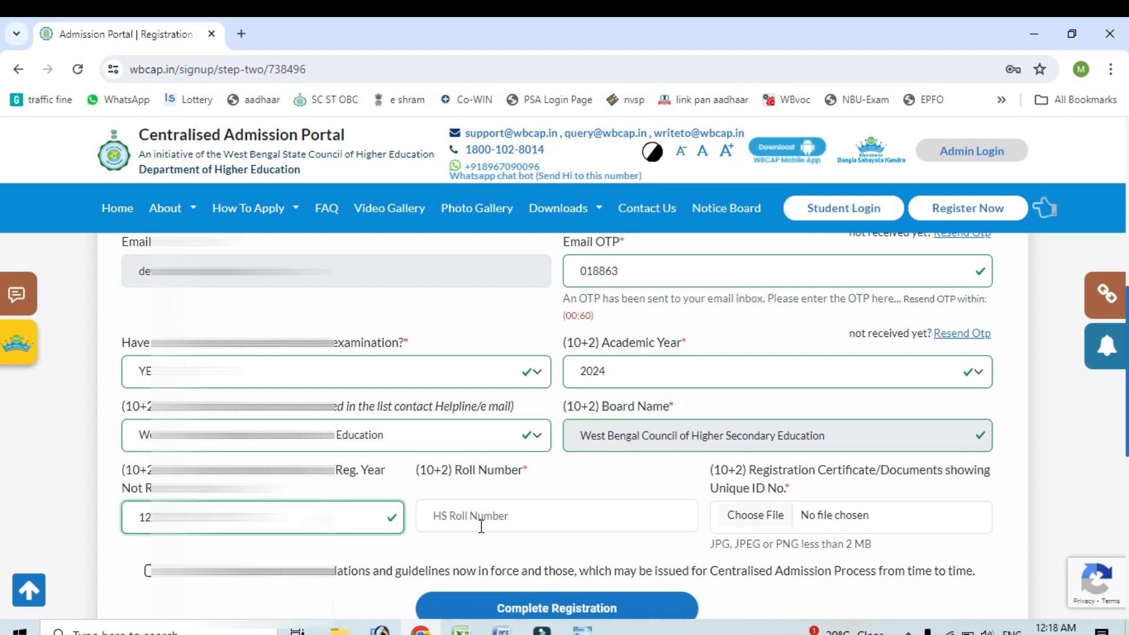
{"action": "left_click", "coordinate": [482, 522]}
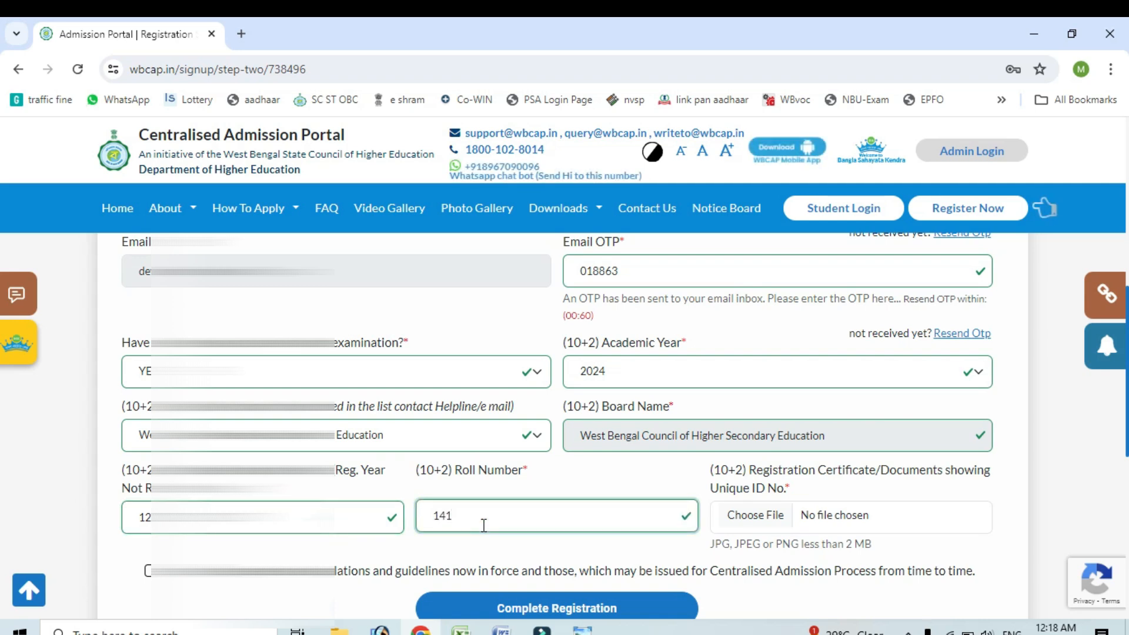
Fix the roll number's last digit and attach admit.jpg from the Desktop images folder.
{"action": "type", "text": "9"}
{"action": "left_click", "coordinate": [758, 516]}
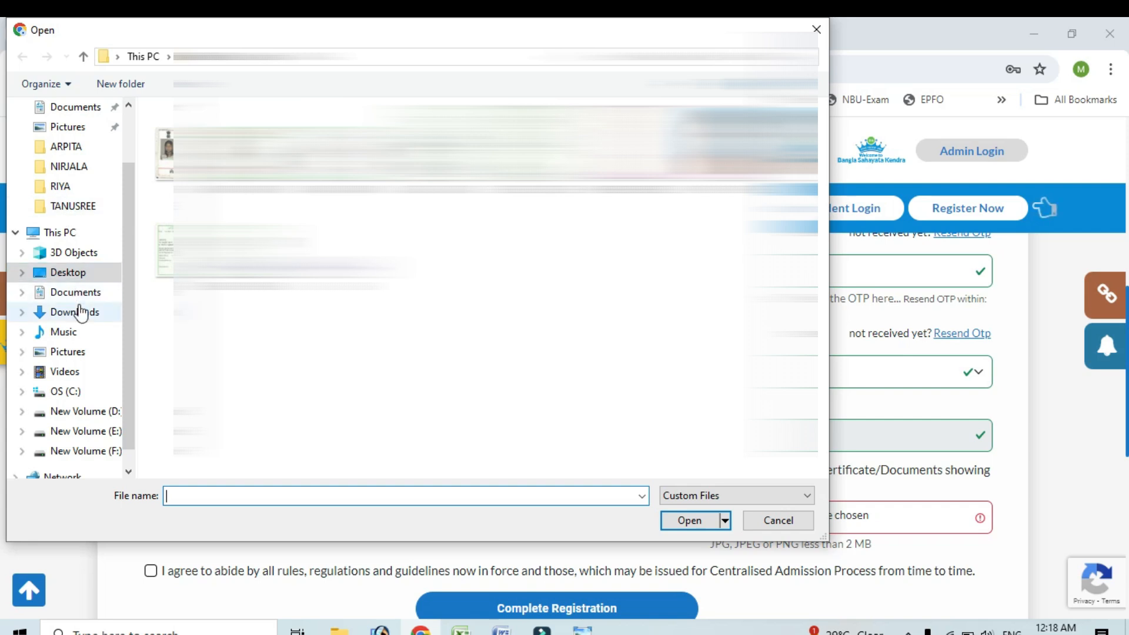
{"action": "left_click", "coordinate": [75, 273]}
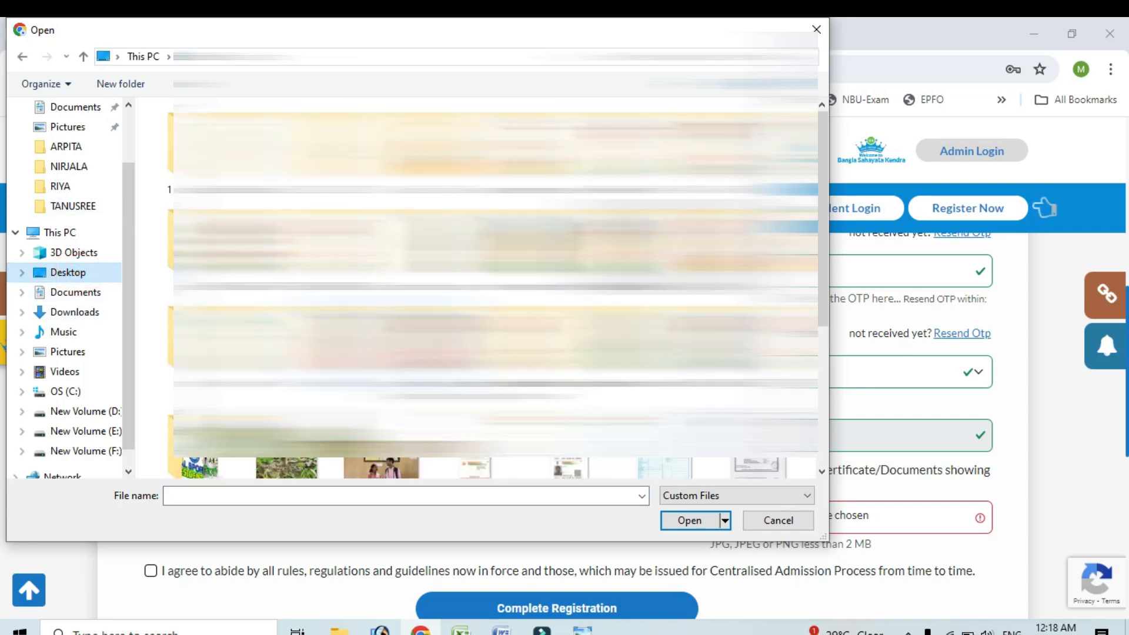
{"action": "double_click", "coordinate": [481, 344]}
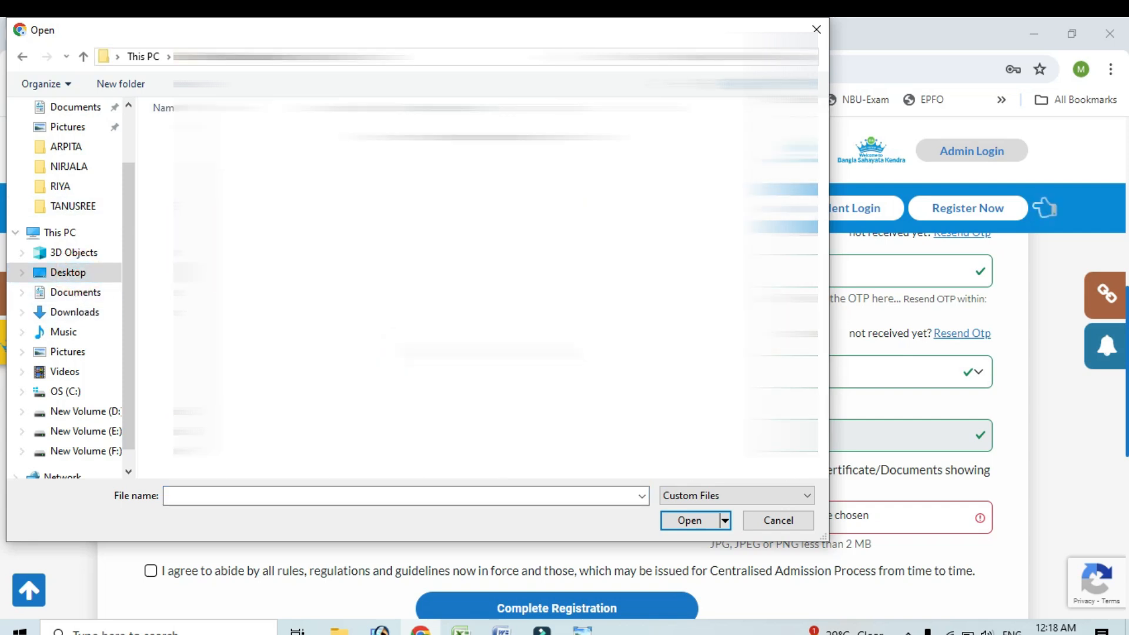
{"action": "left_click", "coordinate": [24, 57]}
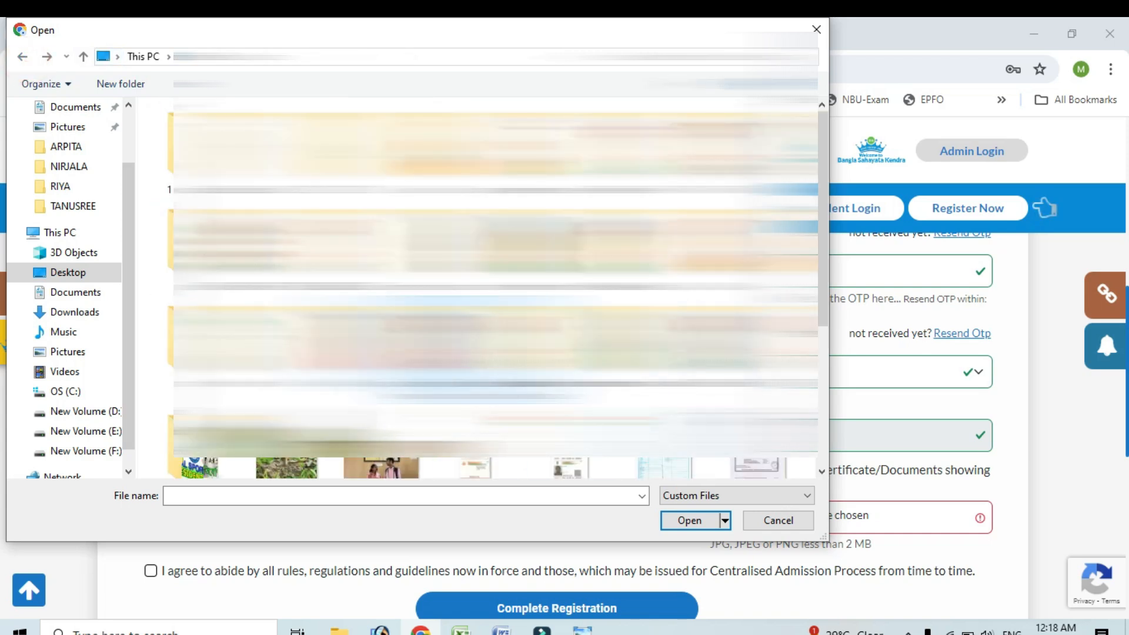
{"action": "double_click", "coordinate": [195, 151]}
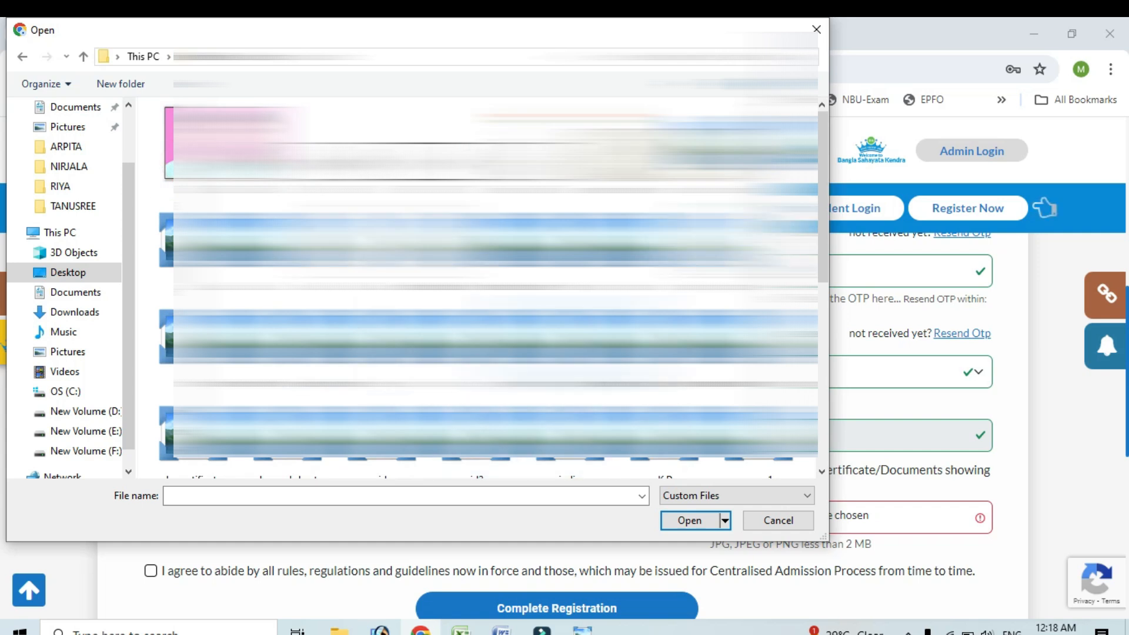
{"action": "type", "text": "admit"}
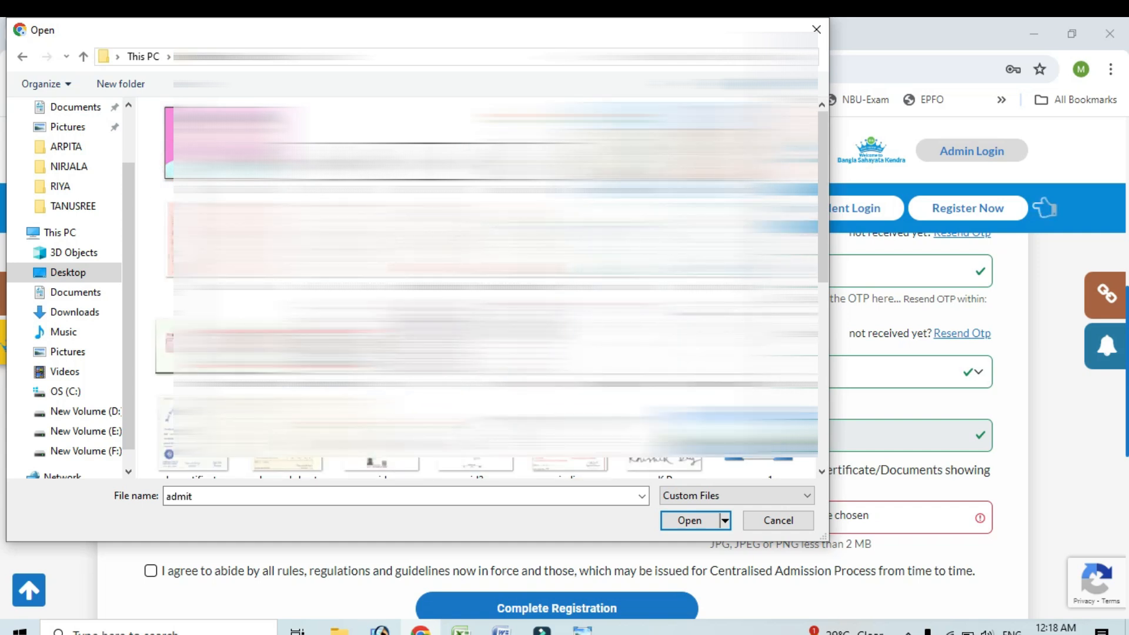
{"action": "left_click", "coordinate": [681, 521]}
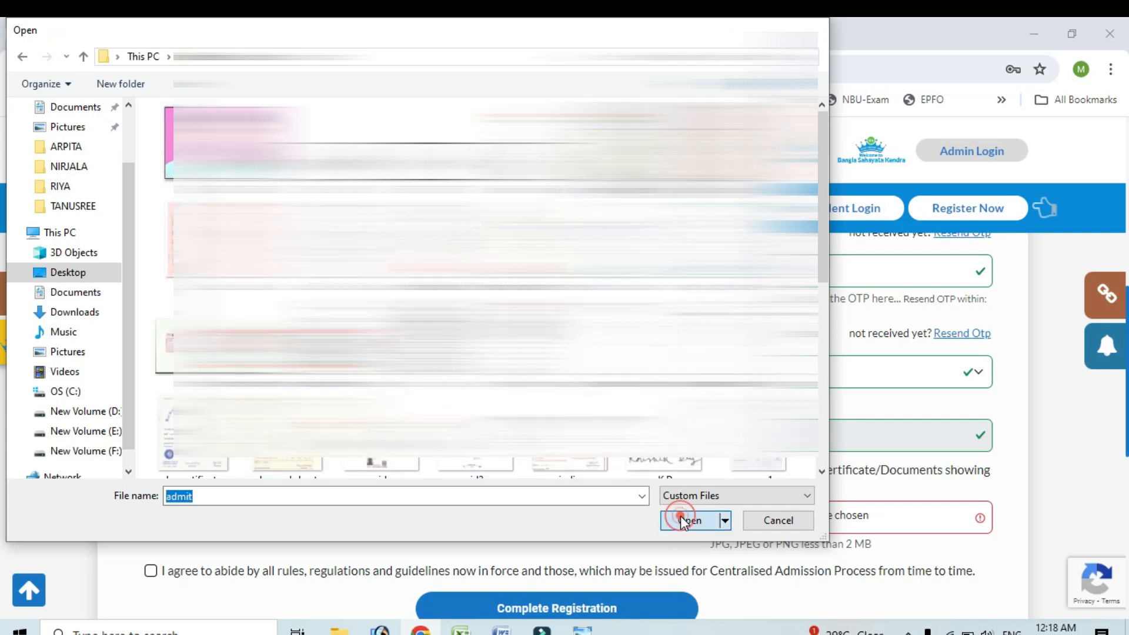
{"action": "scroll", "coordinate": [680, 511], "scroll_direction": "down", "scroll_amount": 1}
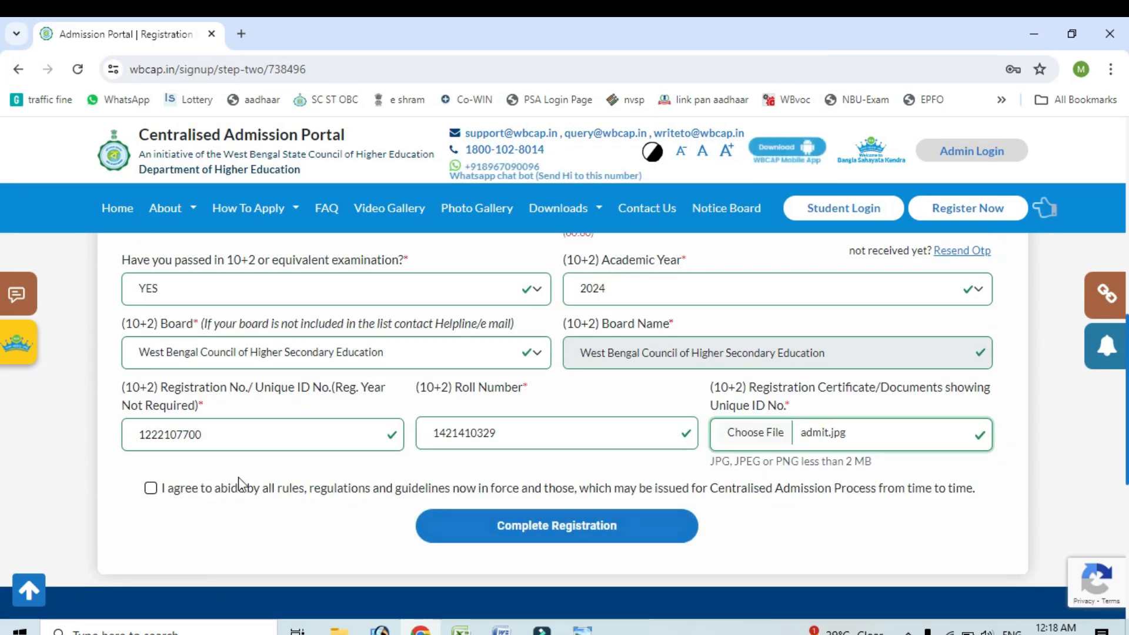
Agree to the rules, submit registration and confirm past the registration number mismatch warning.
{"action": "left_click", "coordinate": [151, 487]}
{"action": "left_click", "coordinate": [526, 538]}
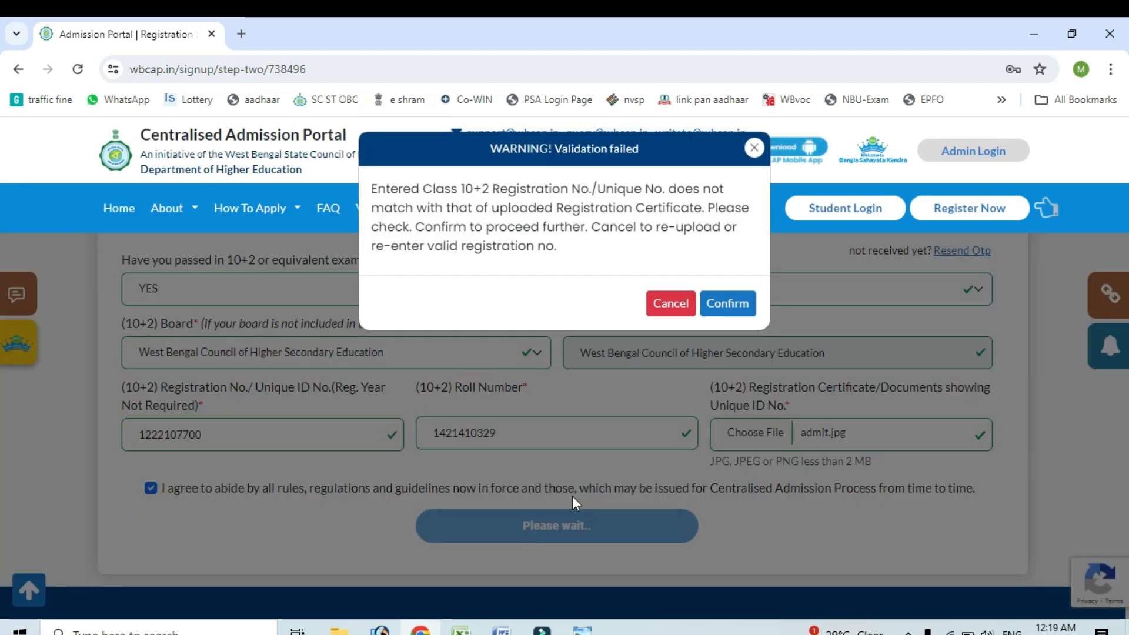
{"action": "left_click", "coordinate": [718, 312]}
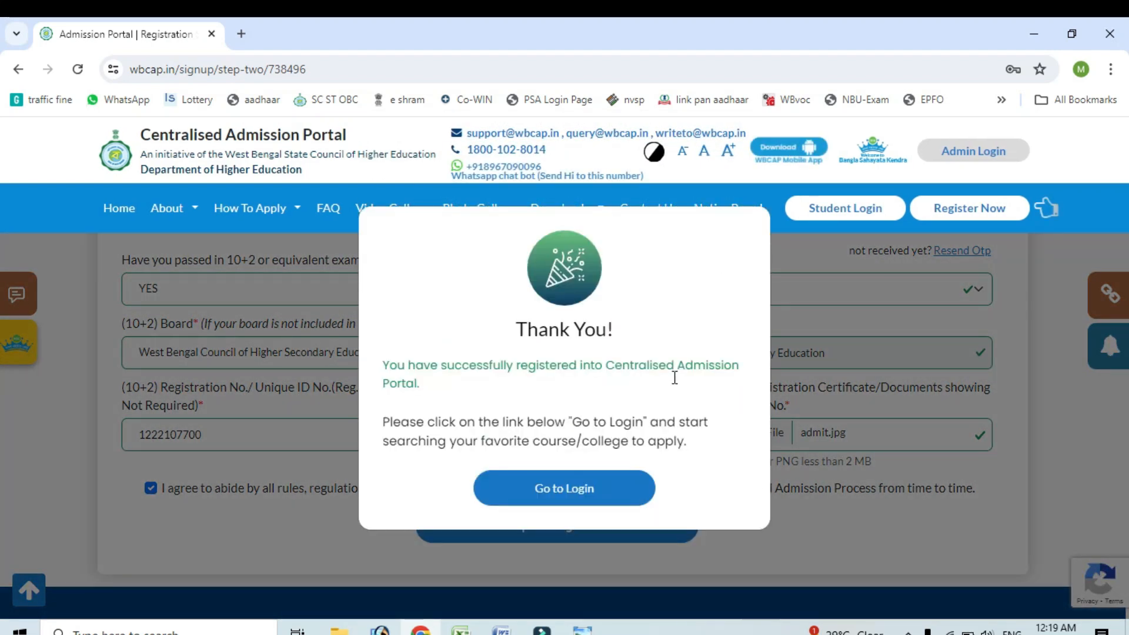
Go to the login page, enter the user ID and password, and sign in.
{"action": "left_click", "coordinate": [562, 496]}
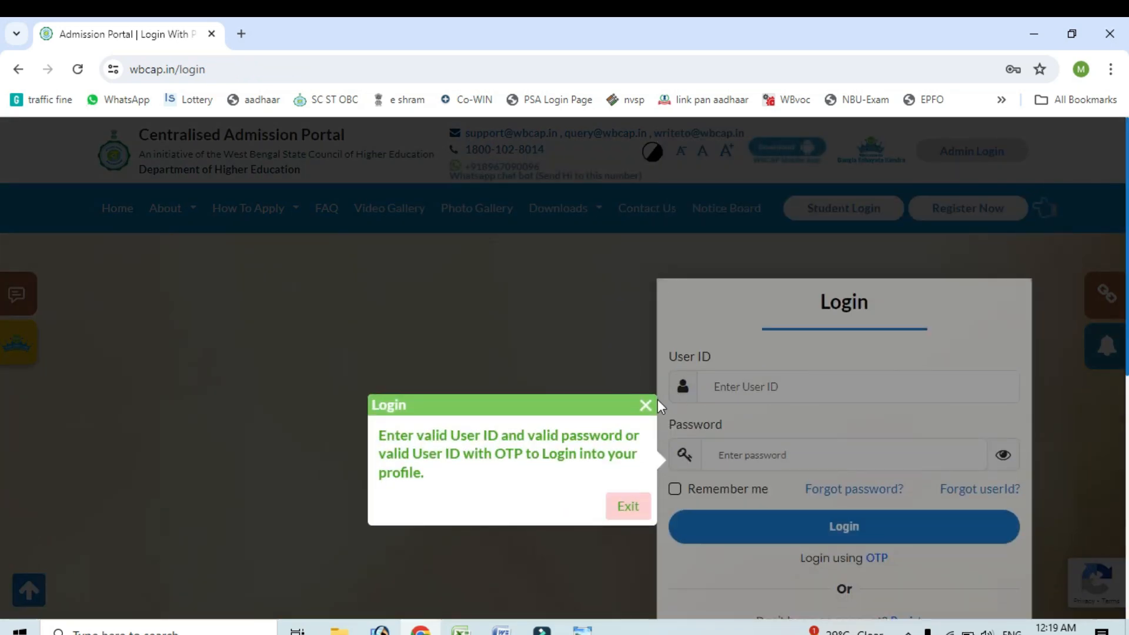
{"action": "left_click", "coordinate": [635, 406]}
{"action": "left_click", "coordinate": [767, 391]}
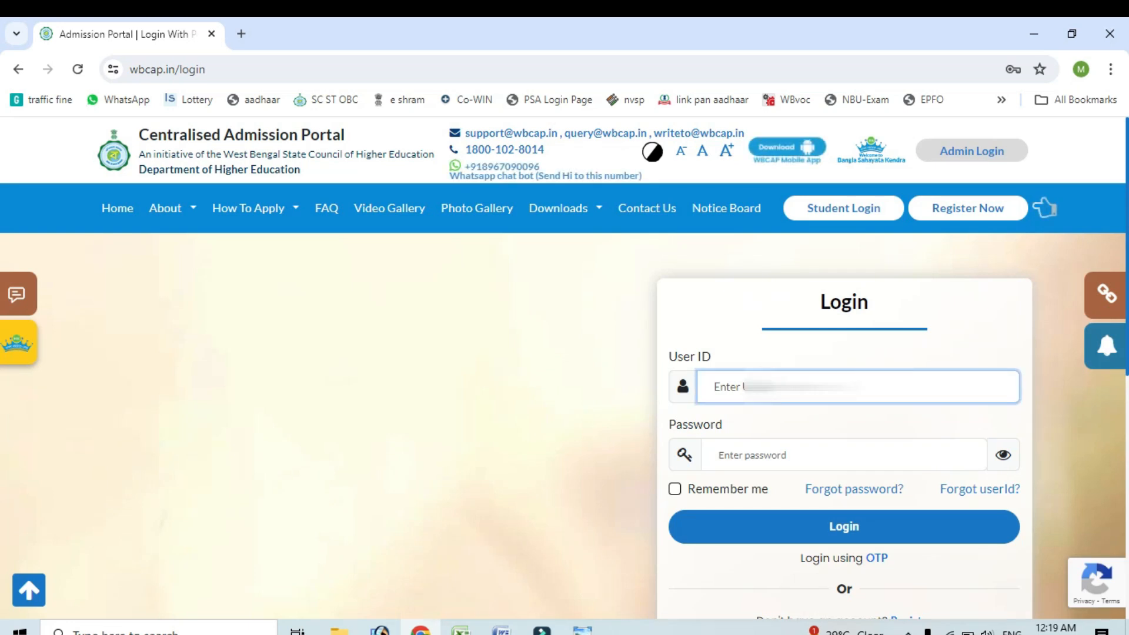
{"action": "type", "text": "dey"}
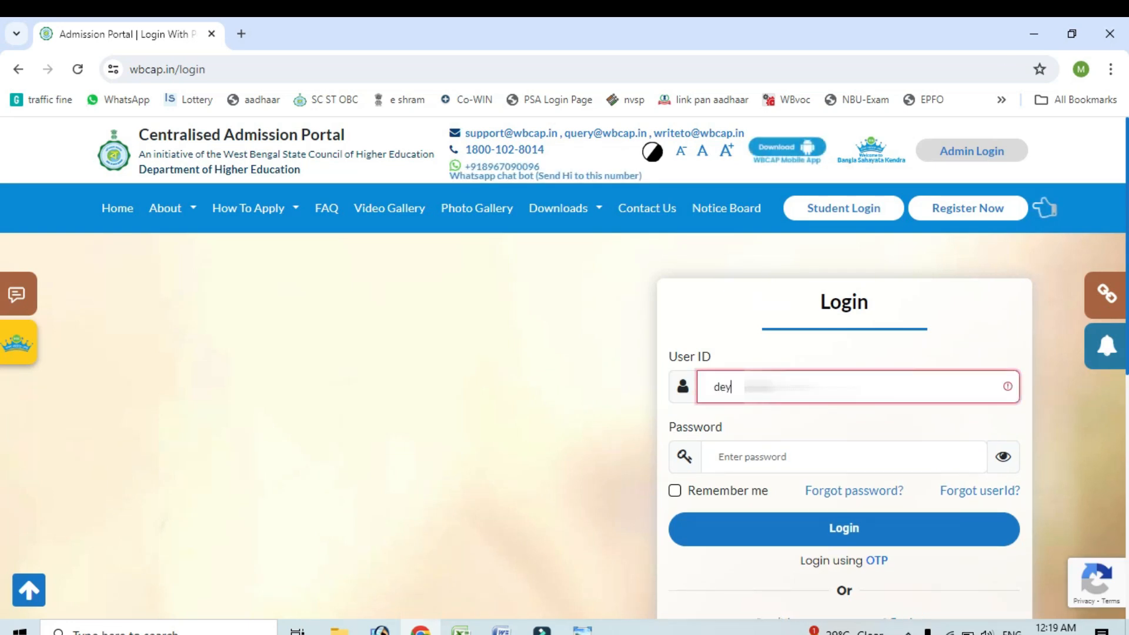
{"action": "type", "text": "sou"}
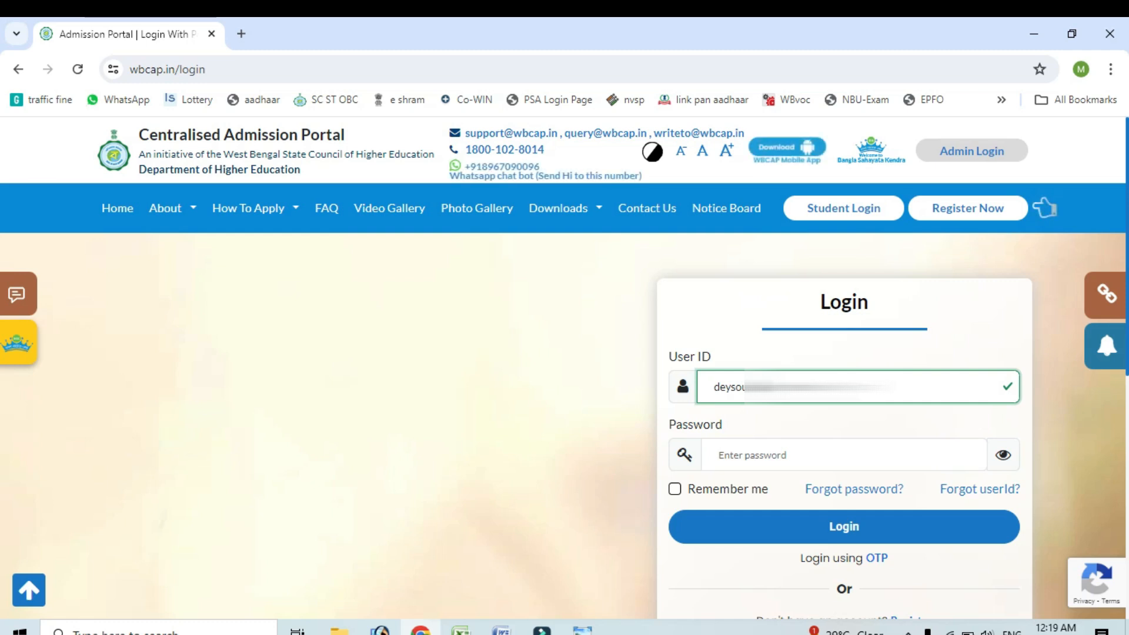
{"action": "left_click", "coordinate": [784, 467]}
{"action": "type", "text": "••"}
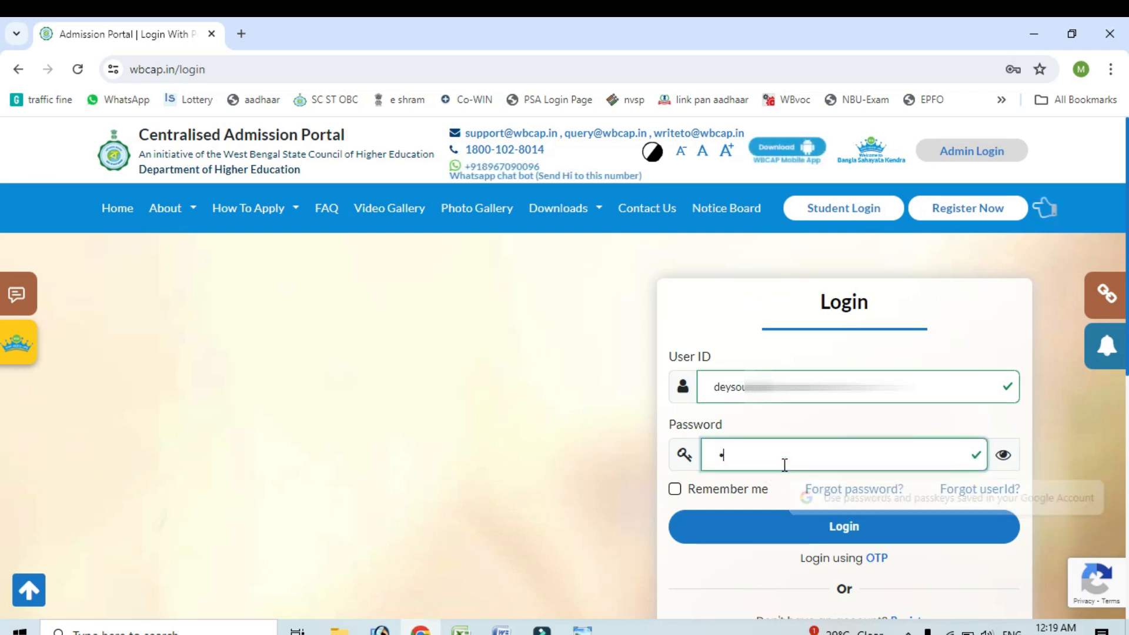
{"action": "type", "text": "••••••"}
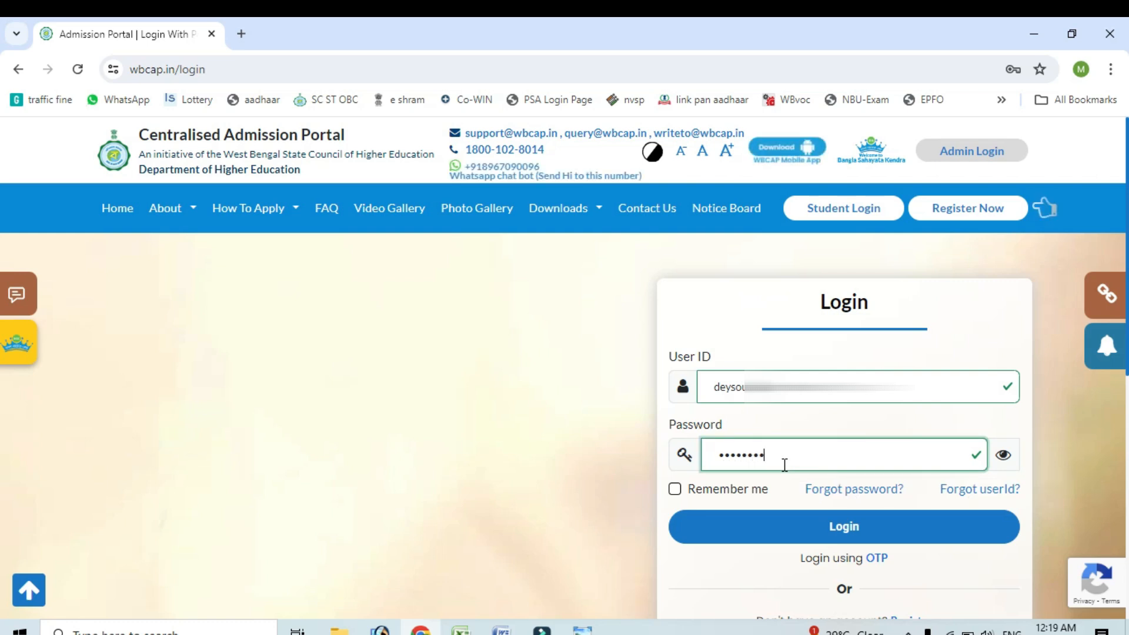
{"action": "left_click", "coordinate": [842, 535]}
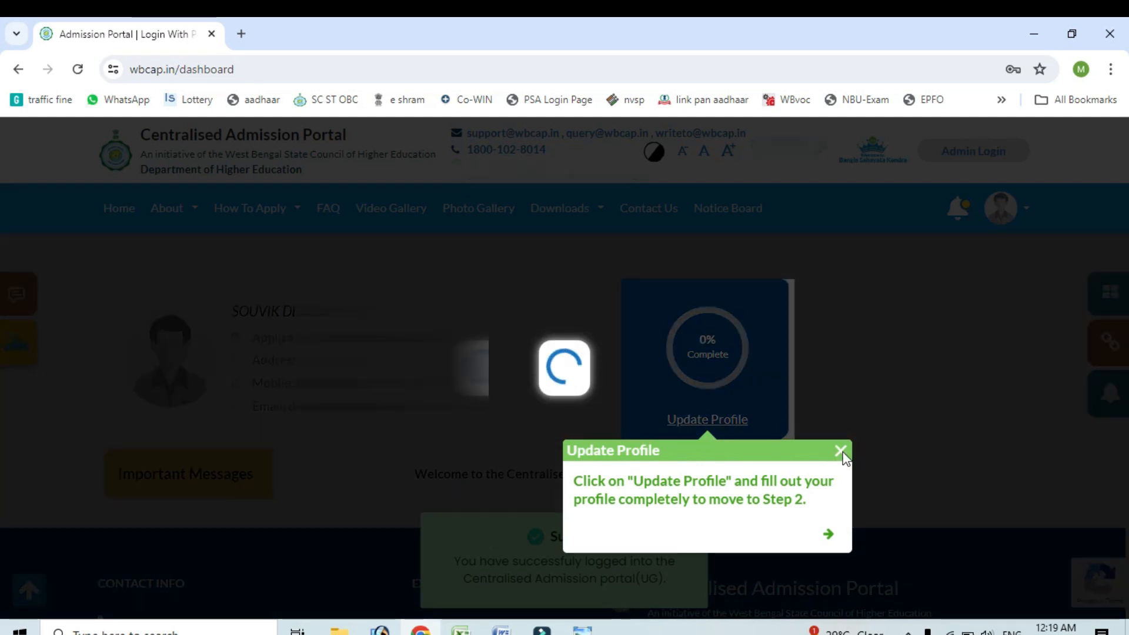
Dismiss the tour tips and open Update Profile at its Personal Information section.
{"action": "left_click", "coordinate": [842, 452]}
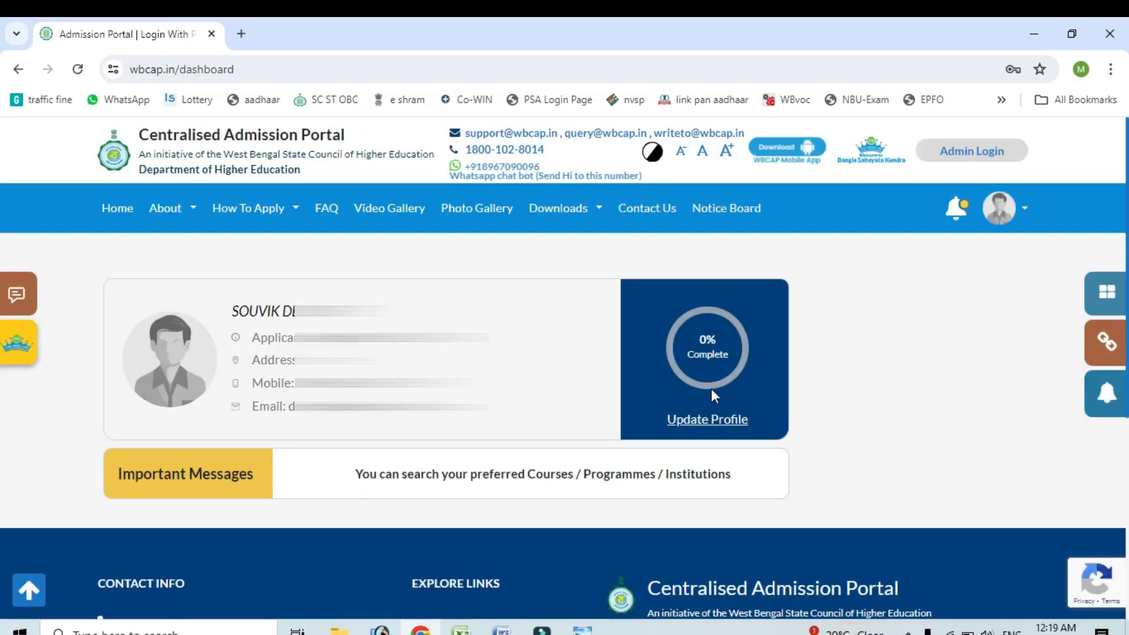
{"action": "left_click", "coordinate": [703, 427]}
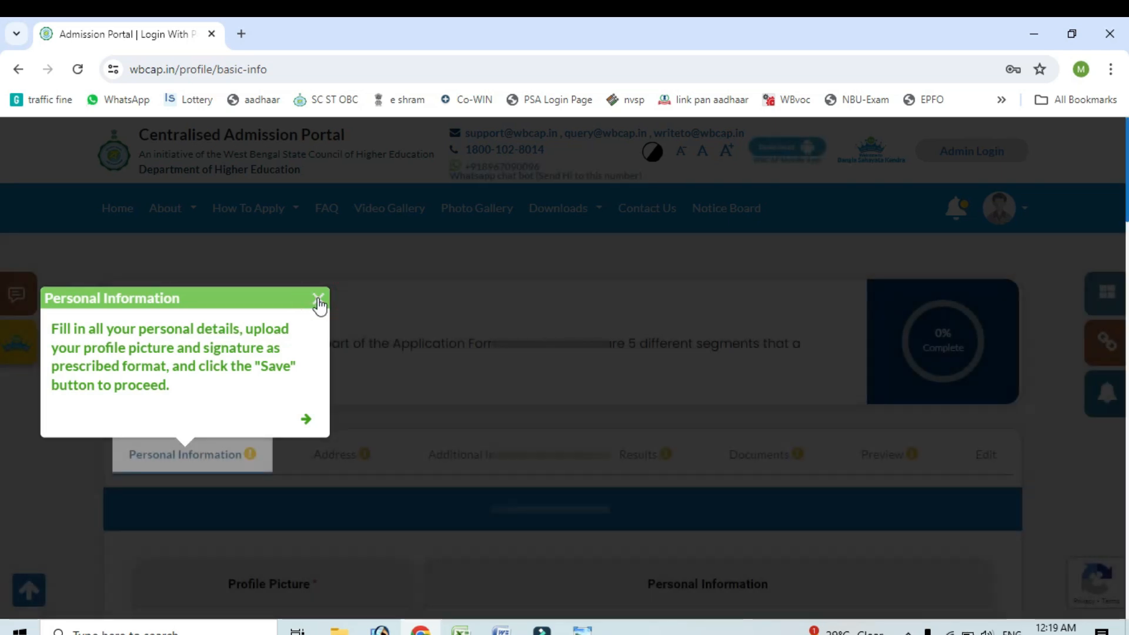
{"action": "left_click", "coordinate": [318, 299]}
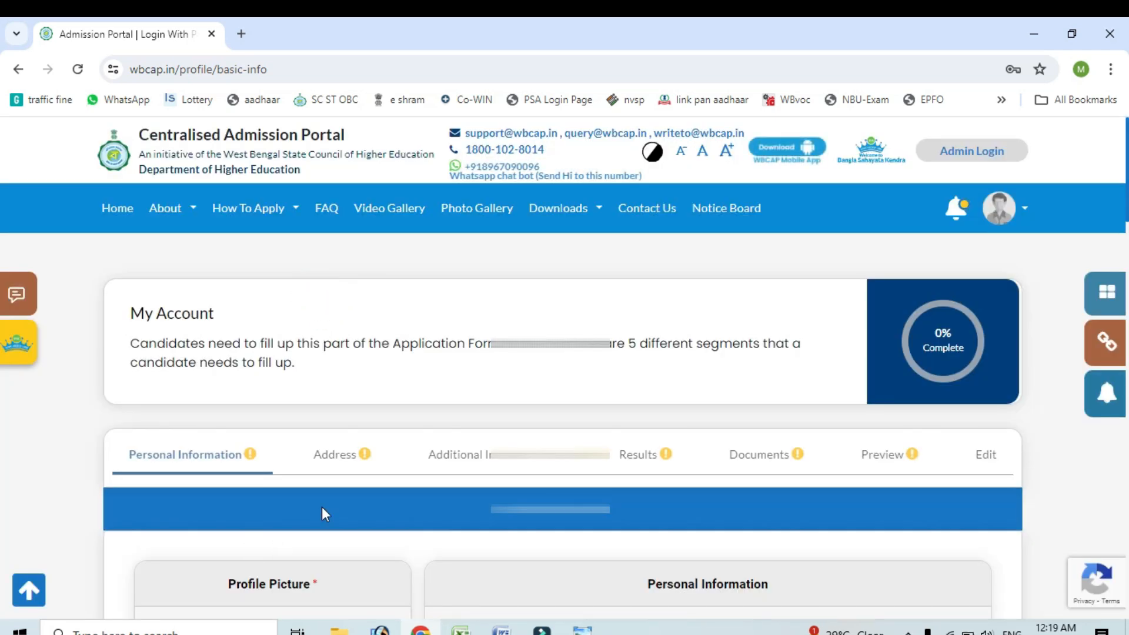
{"action": "scroll", "coordinate": [322, 515], "scroll_direction": "down", "scroll_amount": 7}
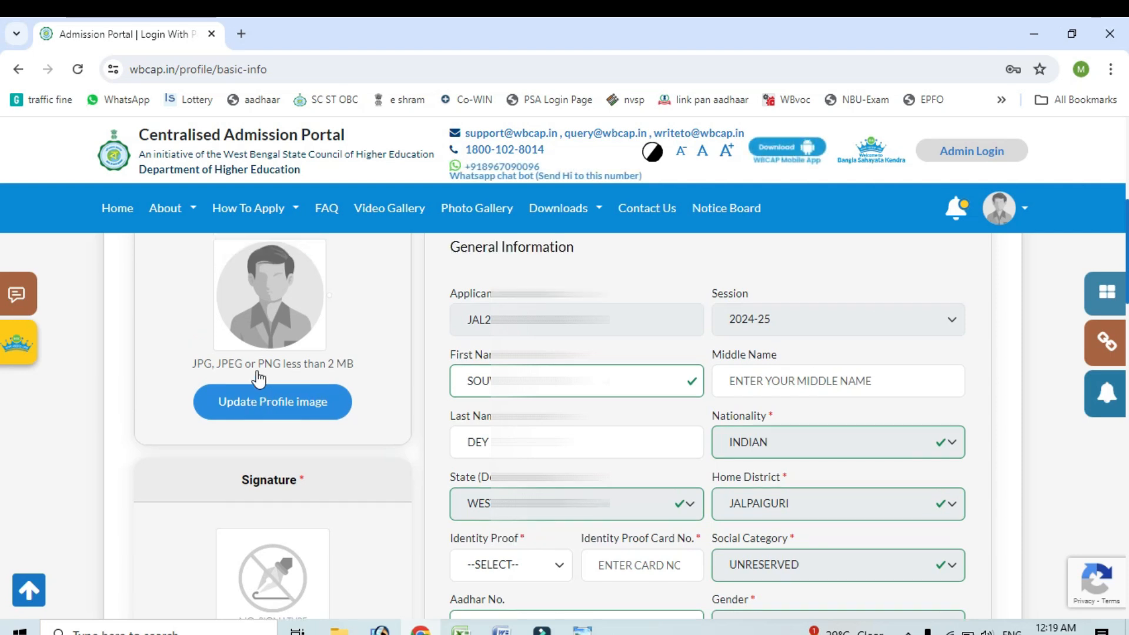
{"action": "scroll", "coordinate": [243, 493], "scroll_direction": "up", "scroll_amount": 1}
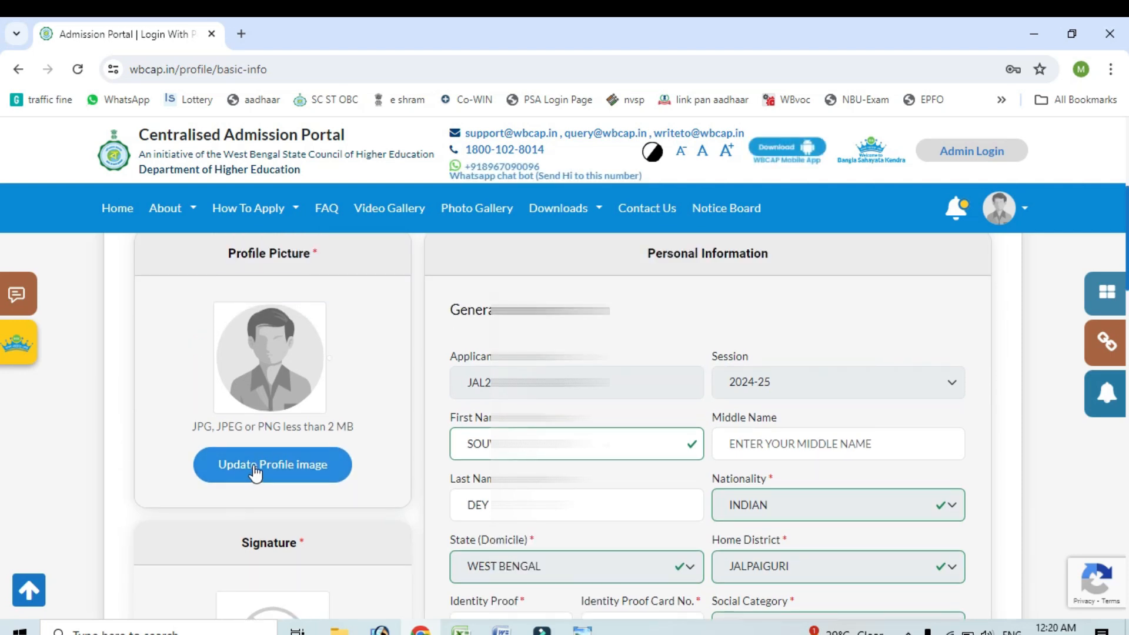
Upload the 3.5X4.5 image as the profile photo and save it.
{"action": "left_click", "coordinate": [254, 466]}
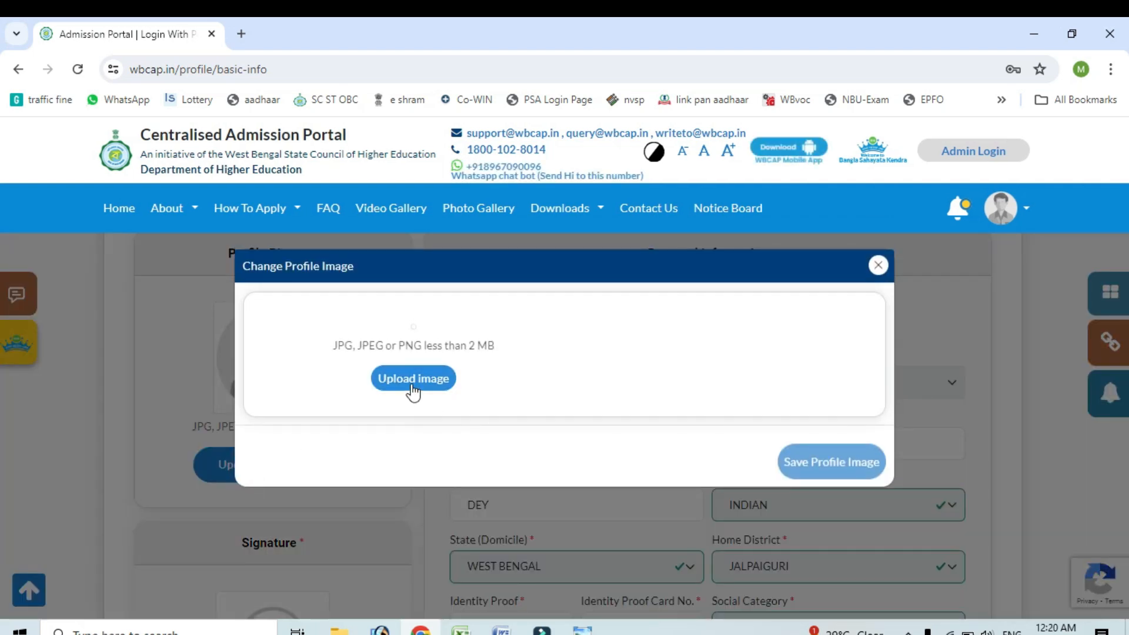
{"action": "left_click", "coordinate": [412, 379]}
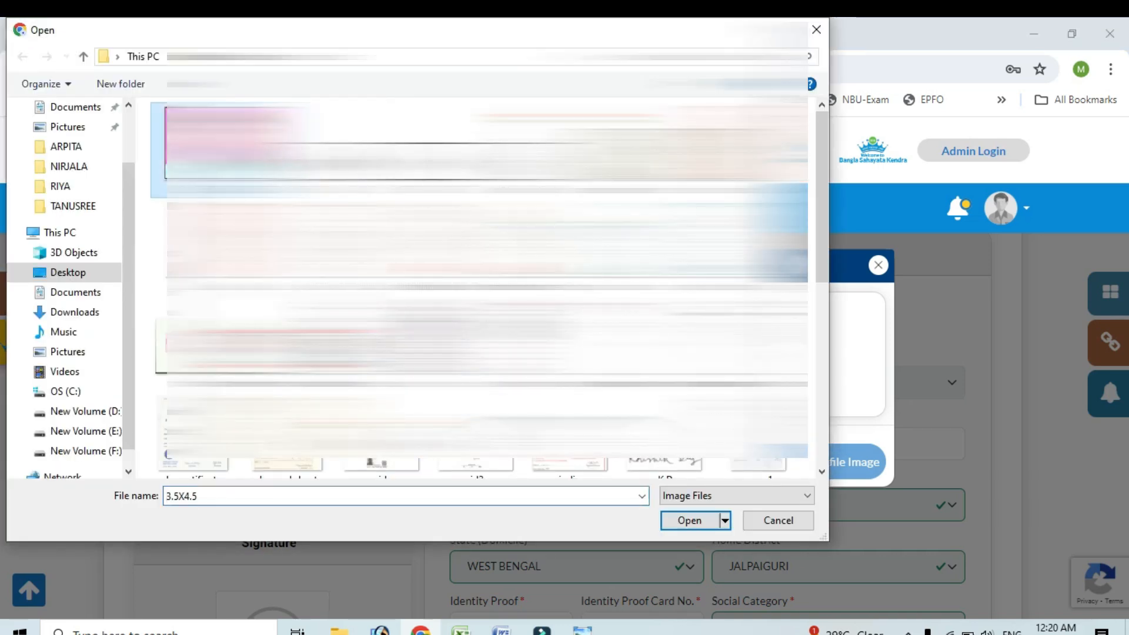
{"action": "left_click", "coordinate": [682, 529]}
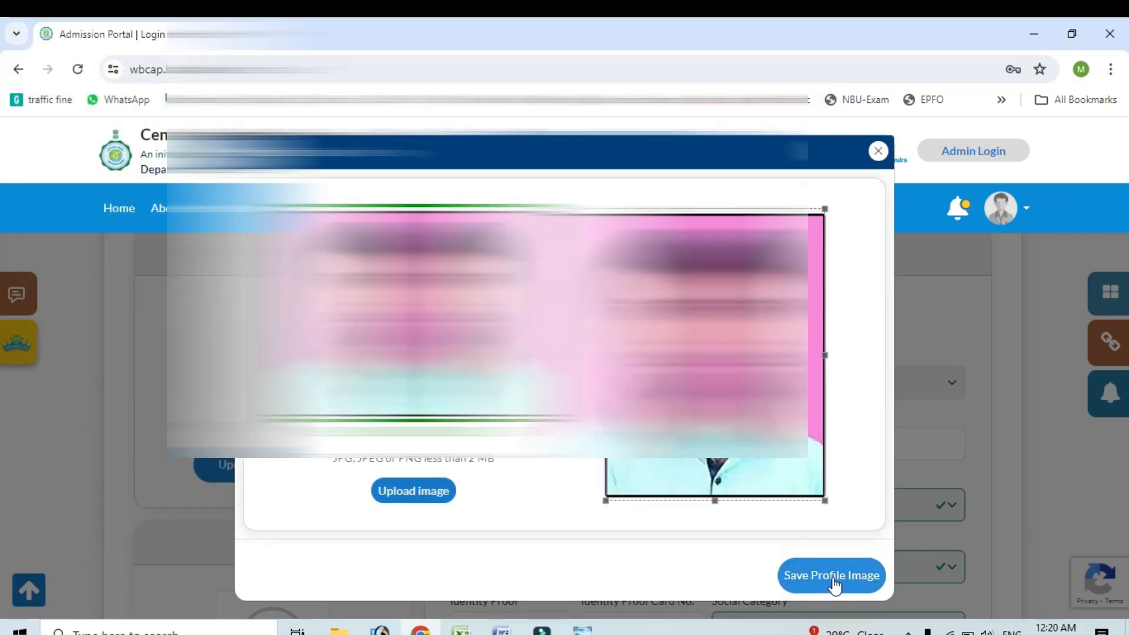
{"action": "left_click", "coordinate": [832, 577]}
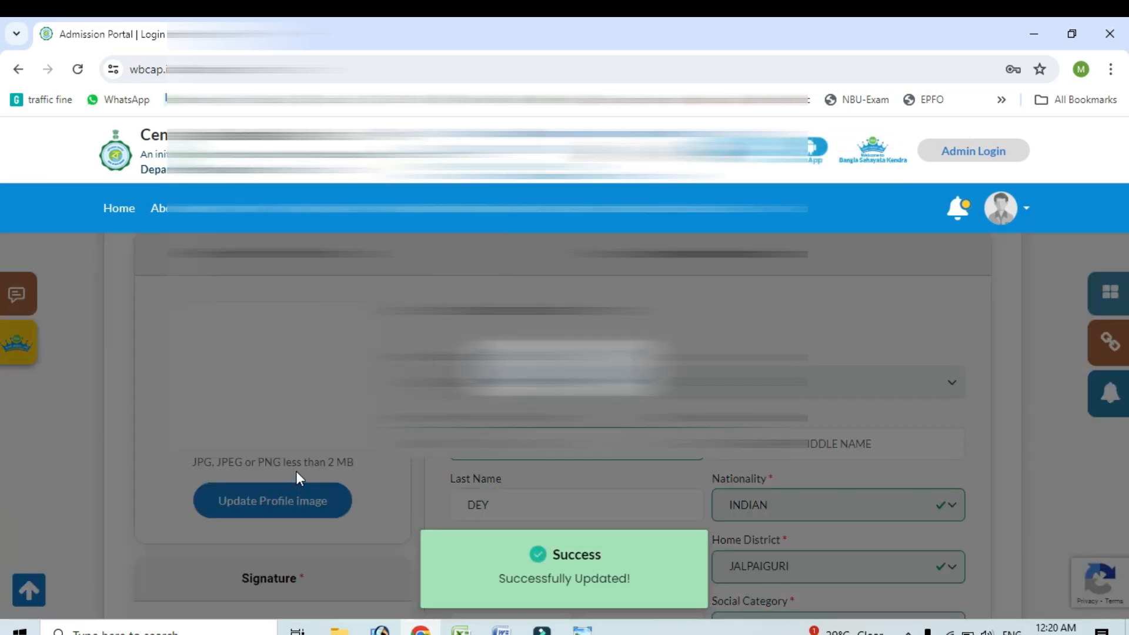
Upload the 6X3 image as the signature and save it.
{"action": "scroll", "coordinate": [314, 457], "scroll_direction": "down", "scroll_amount": 3}
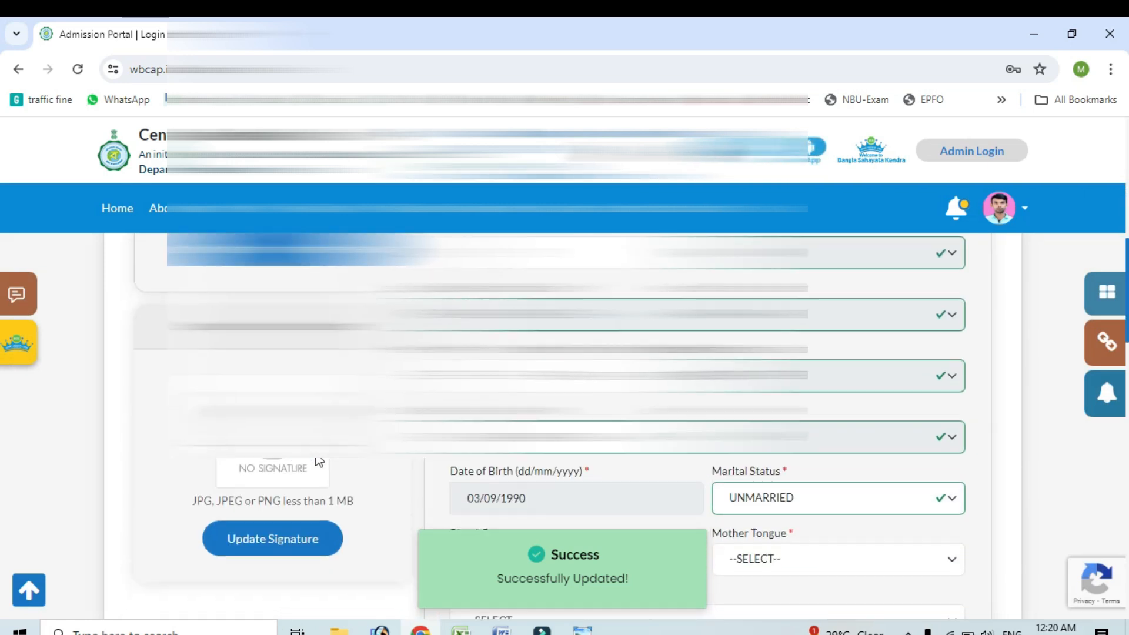
{"action": "scroll", "coordinate": [319, 462], "scroll_direction": "down", "scroll_amount": 1}
{"action": "left_click", "coordinate": [282, 460]}
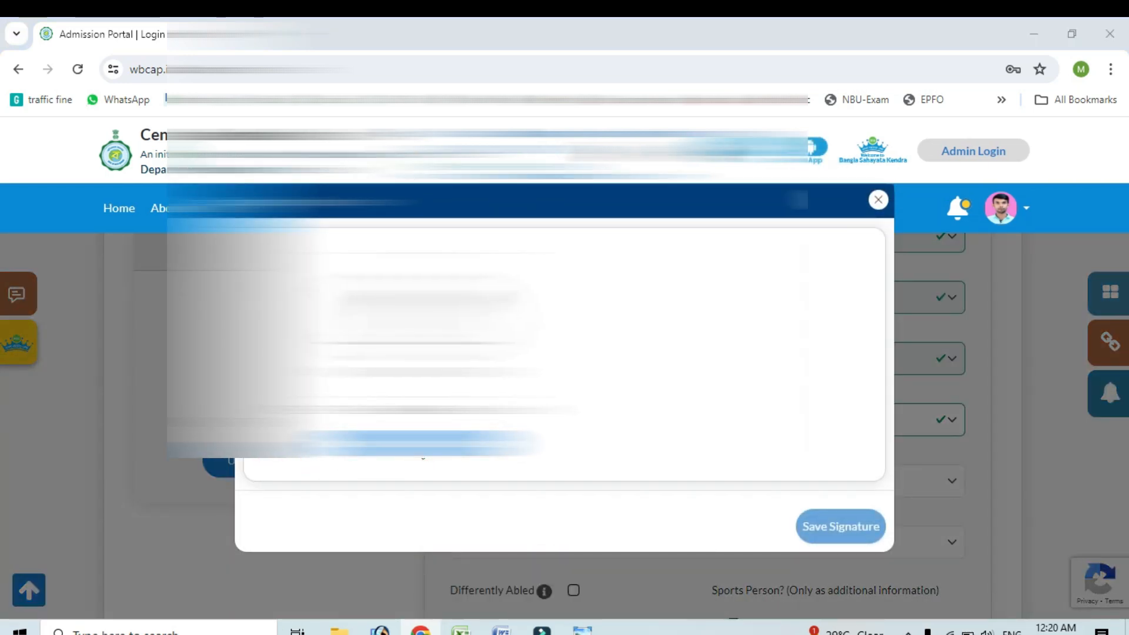
{"action": "left_click", "coordinate": [409, 443]}
{"action": "left_click", "coordinate": [288, 150]}
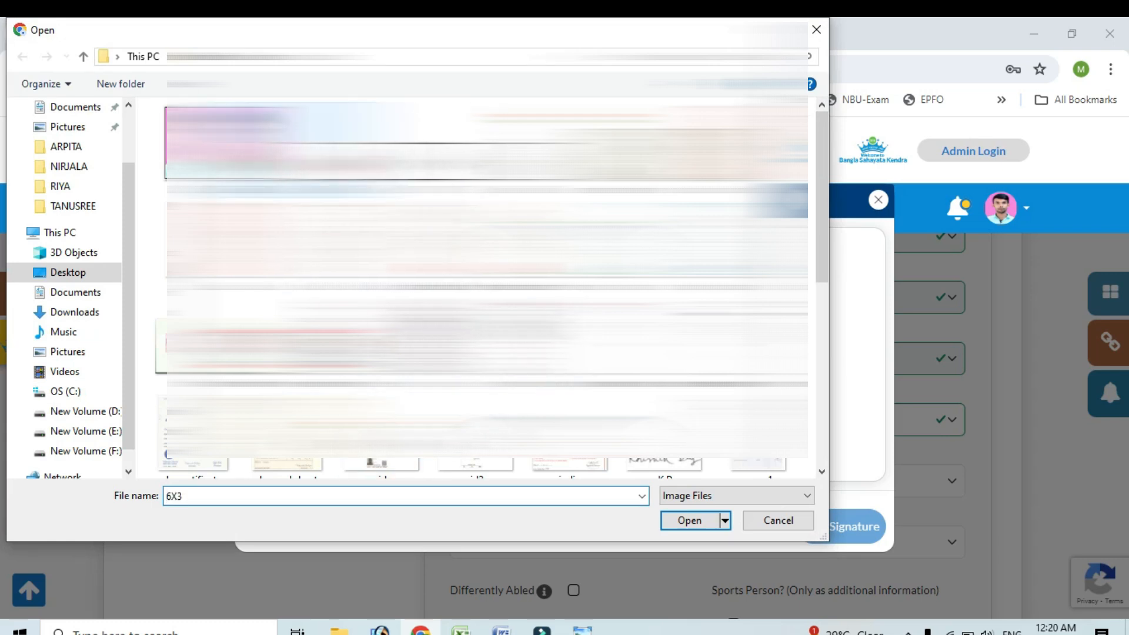
{"action": "left_click", "coordinate": [689, 521]}
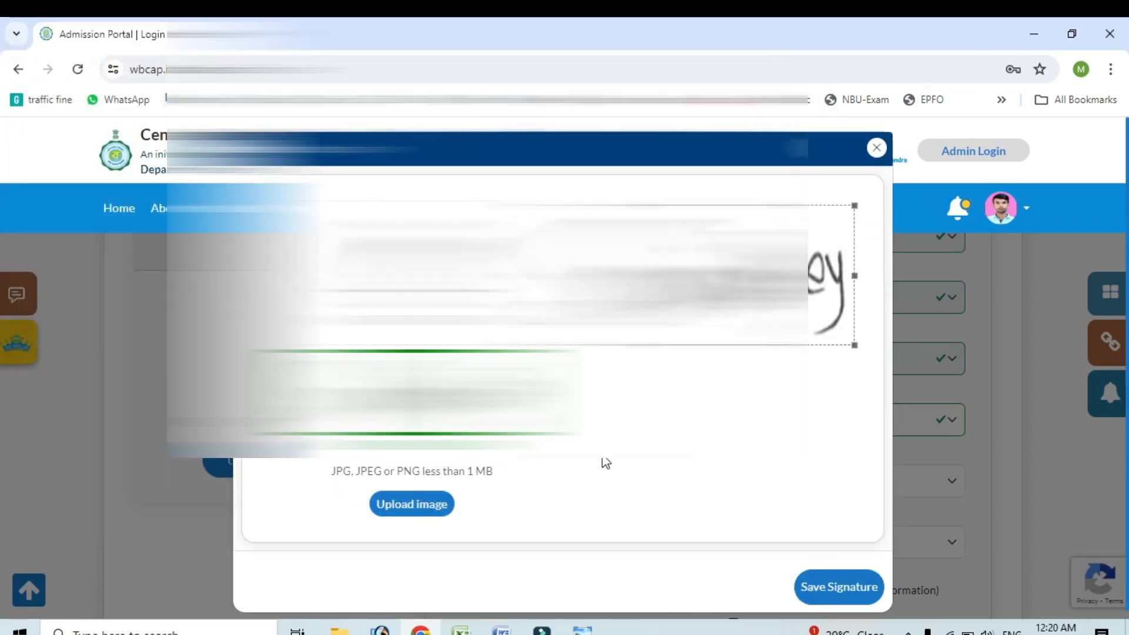
{"action": "left_click", "coordinate": [837, 588]}
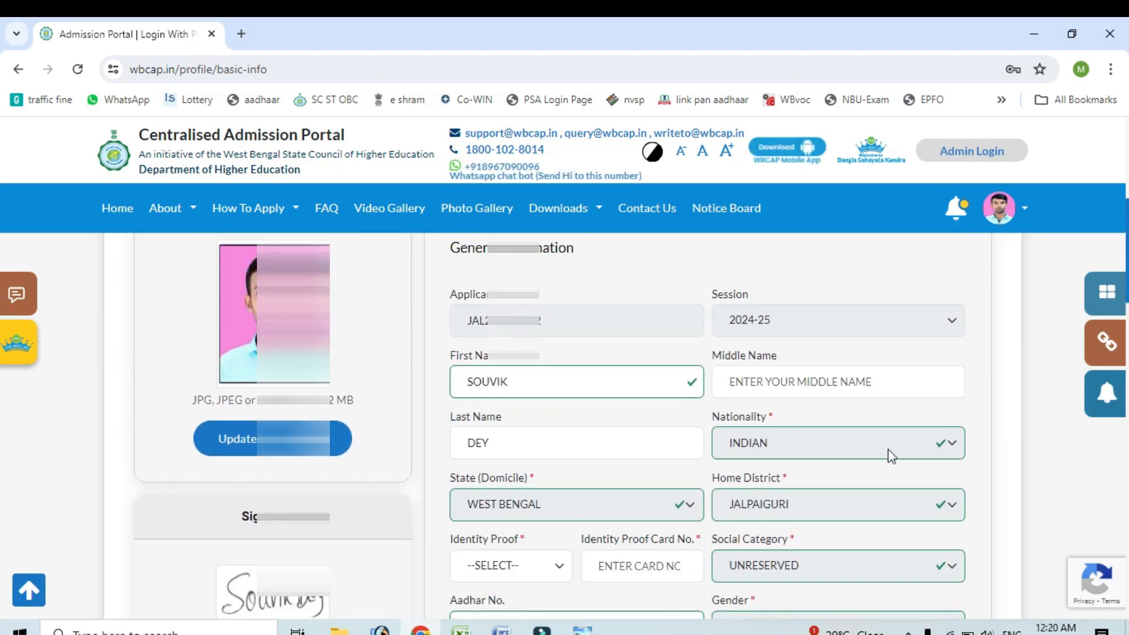
Choose AADHAAR CARD as identity proof and enter the Aadhaar card number.
{"action": "scroll", "coordinate": [781, 451], "scroll_direction": "down", "scroll_amount": 1}
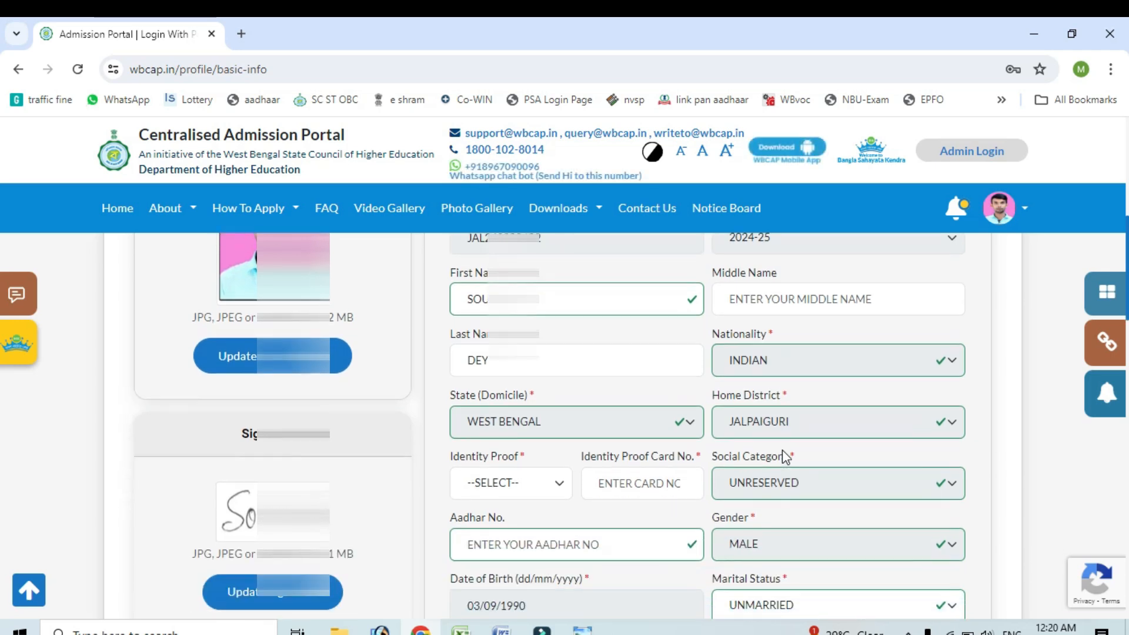
{"action": "left_click", "coordinate": [556, 485]}
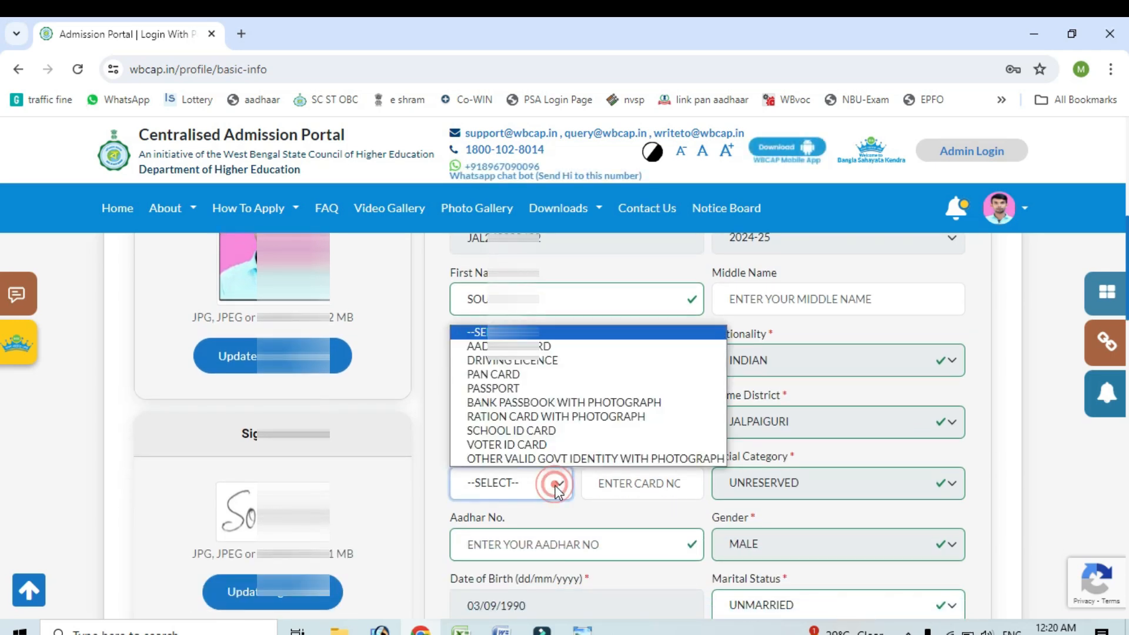
{"action": "left_click", "coordinate": [540, 346]}
{"action": "left_click", "coordinate": [646, 483]}
{"action": "type", "text": "528"}
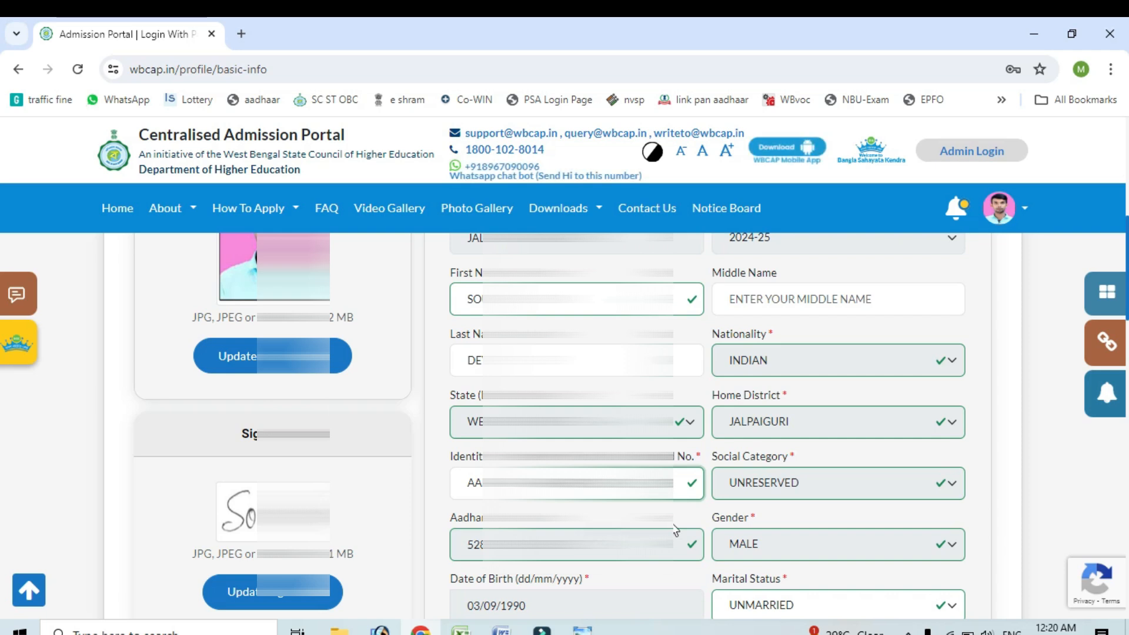
{"action": "scroll", "coordinate": [688, 530], "scroll_direction": "down", "scroll_amount": 1}
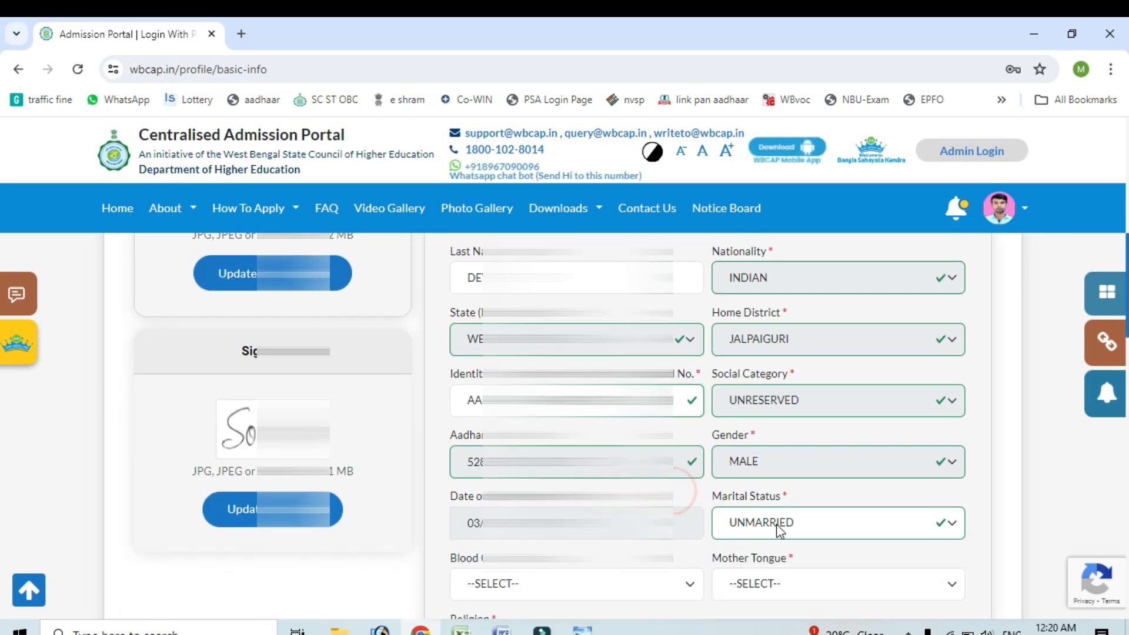
{"action": "scroll", "coordinate": [712, 530], "scroll_direction": "down", "scroll_amount": 1}
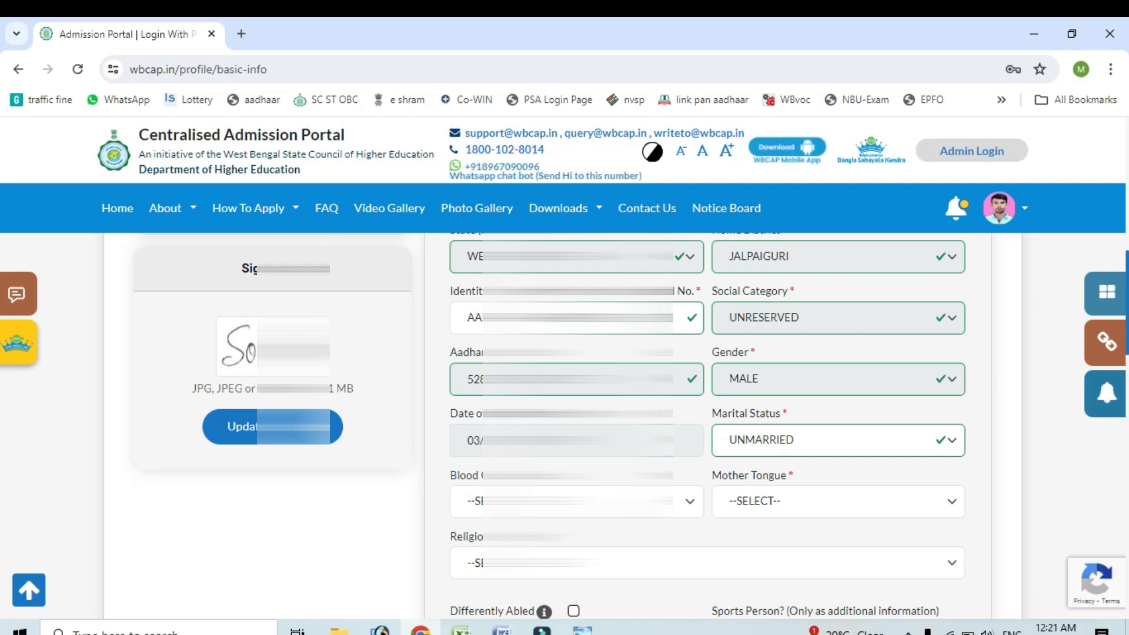
Set mother tongue to BENGALI (BANGLA) and religion to HINDUISM.
{"action": "left_click", "coordinate": [767, 496]}
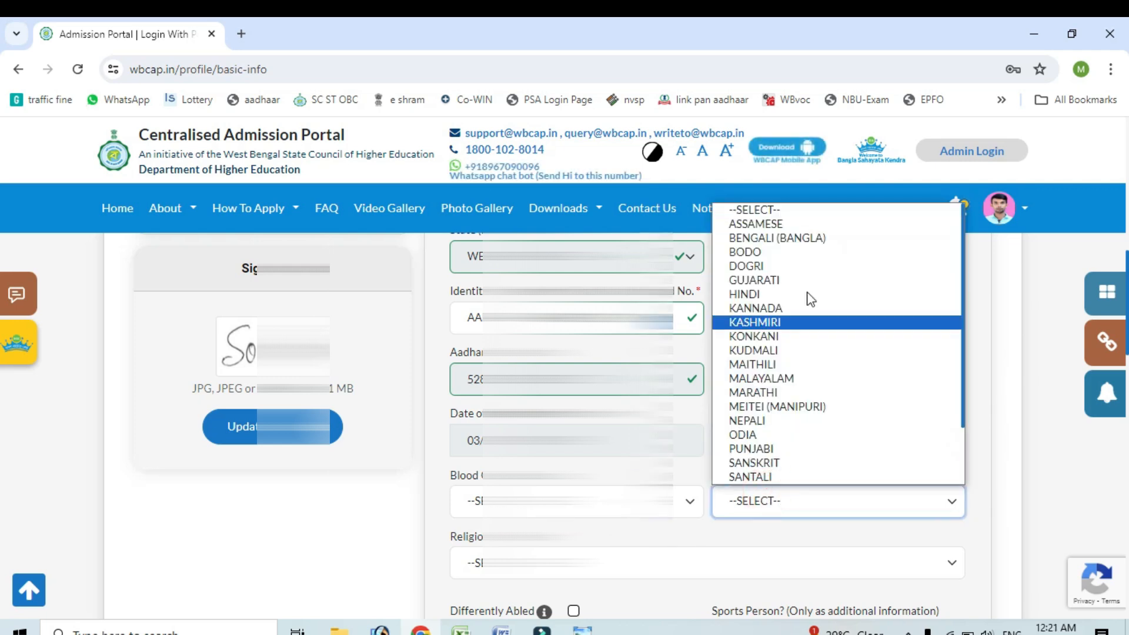
{"action": "left_click", "coordinate": [797, 241]}
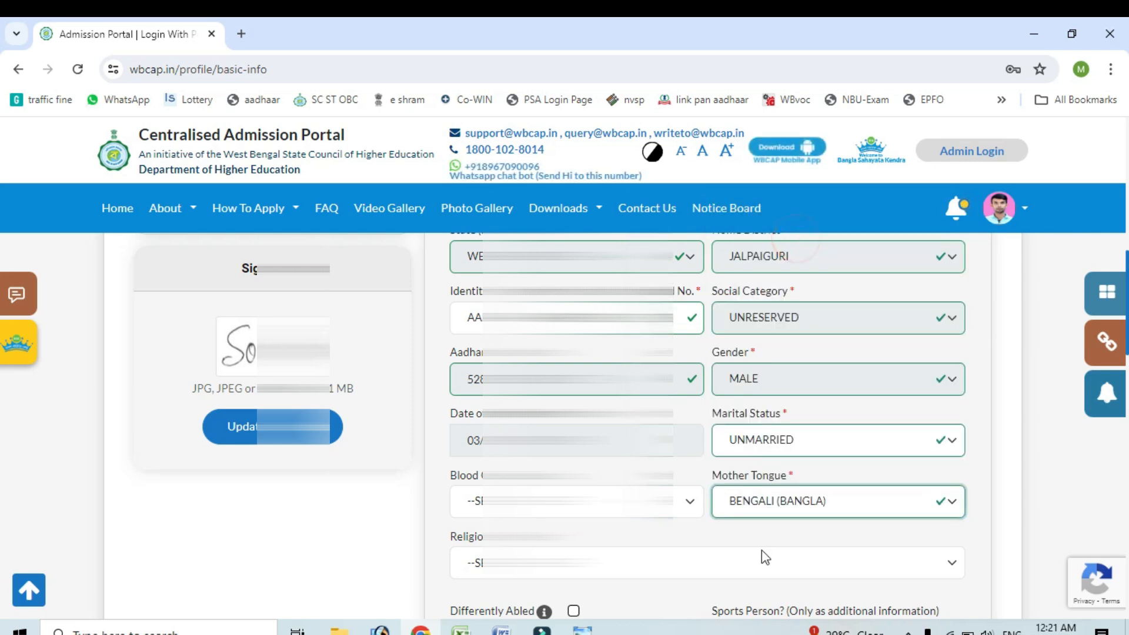
{"action": "scroll", "coordinate": [676, 535], "scroll_direction": "down", "scroll_amount": 3}
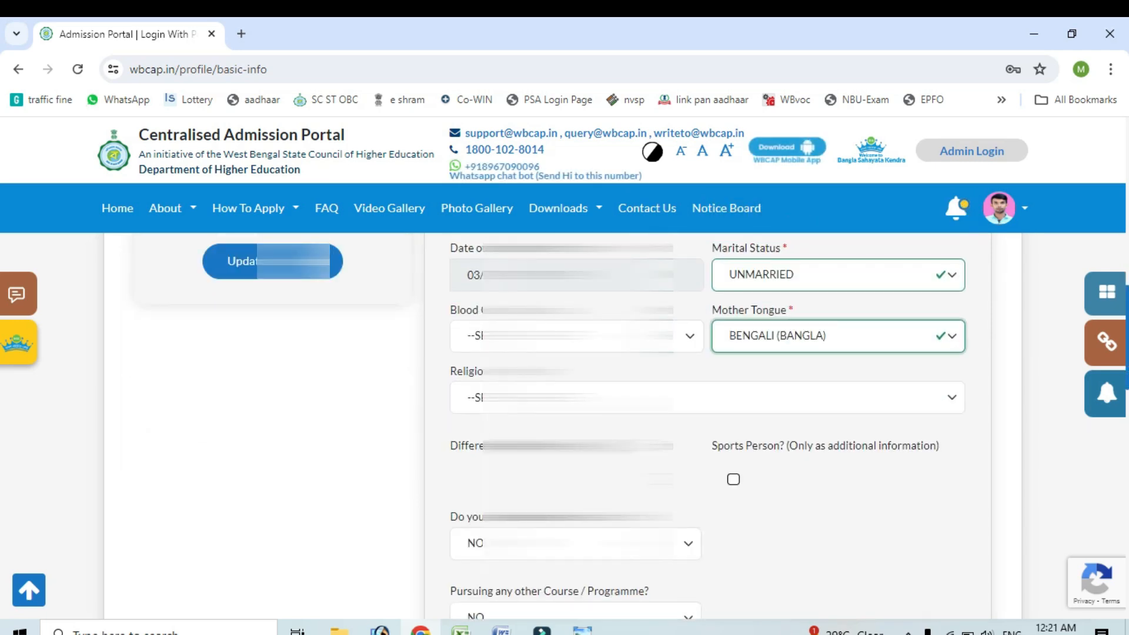
{"action": "left_click", "coordinate": [553, 397]}
{"action": "left_click", "coordinate": [504, 477]}
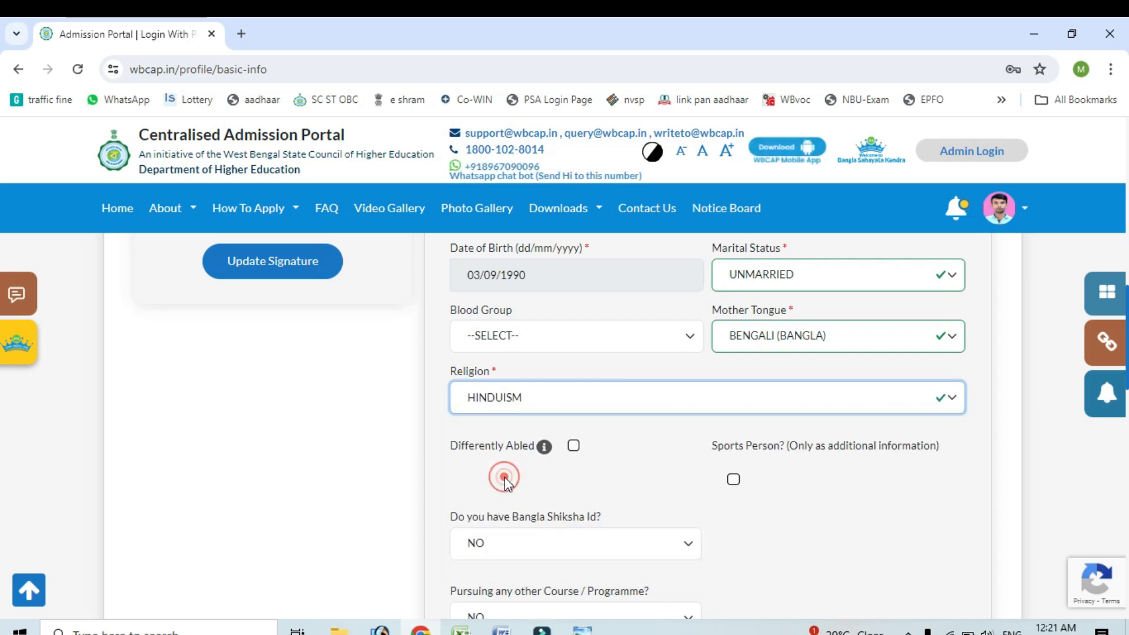
{"action": "scroll", "coordinate": [626, 479], "scroll_direction": "down", "scroll_amount": 1}
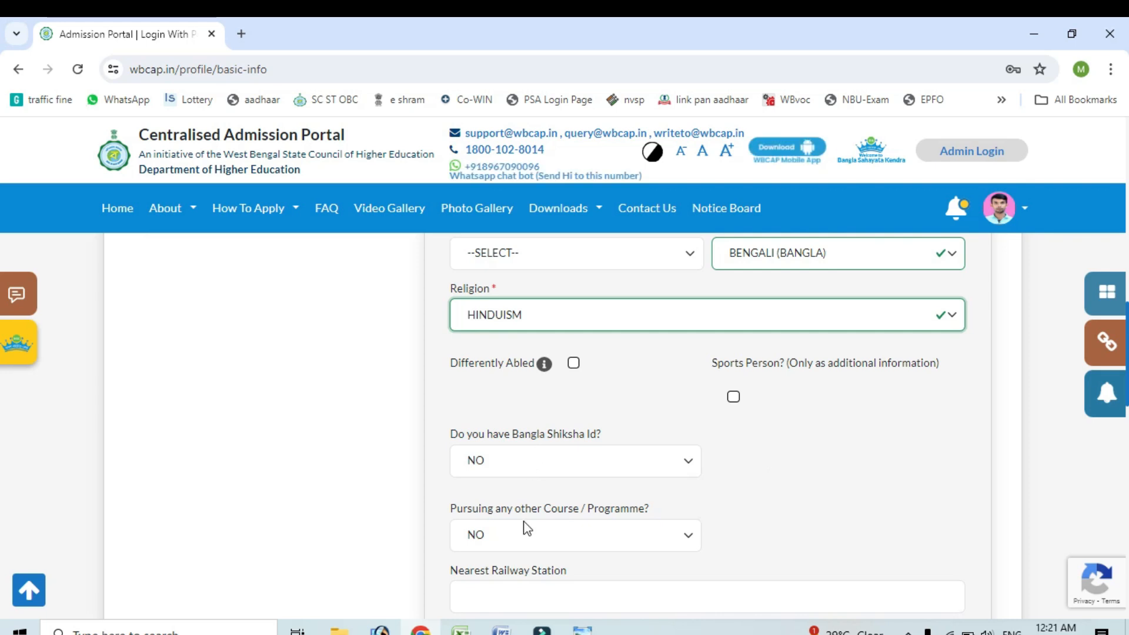
{"action": "scroll", "coordinate": [538, 571], "scroll_direction": "down", "scroll_amount": 5}
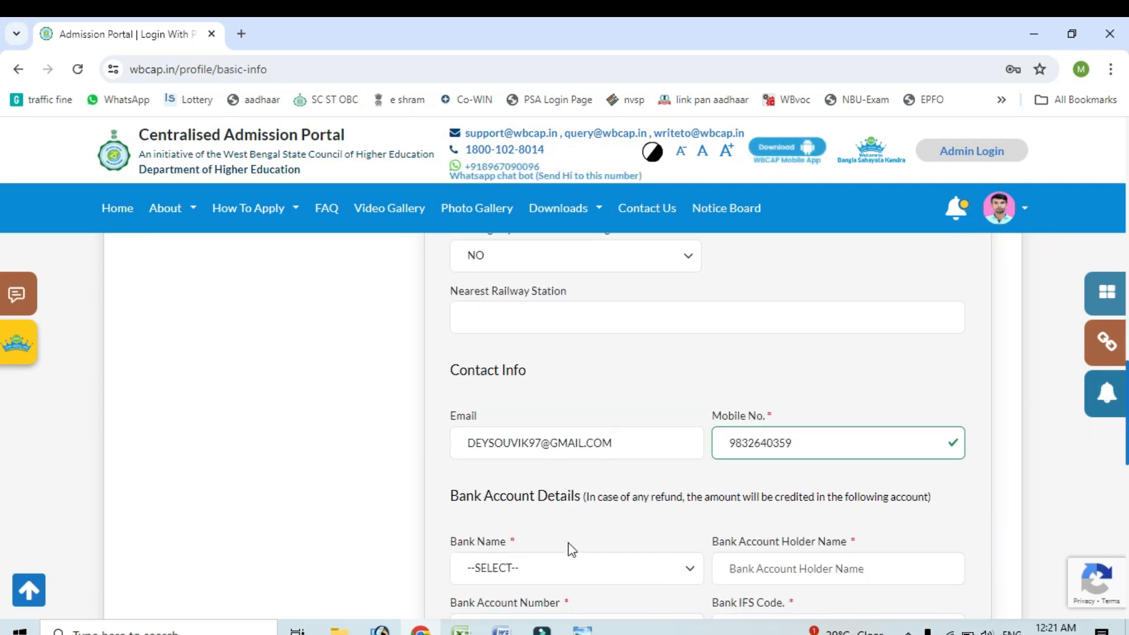
{"action": "scroll", "coordinate": [586, 517], "scroll_direction": "down", "scroll_amount": 1}
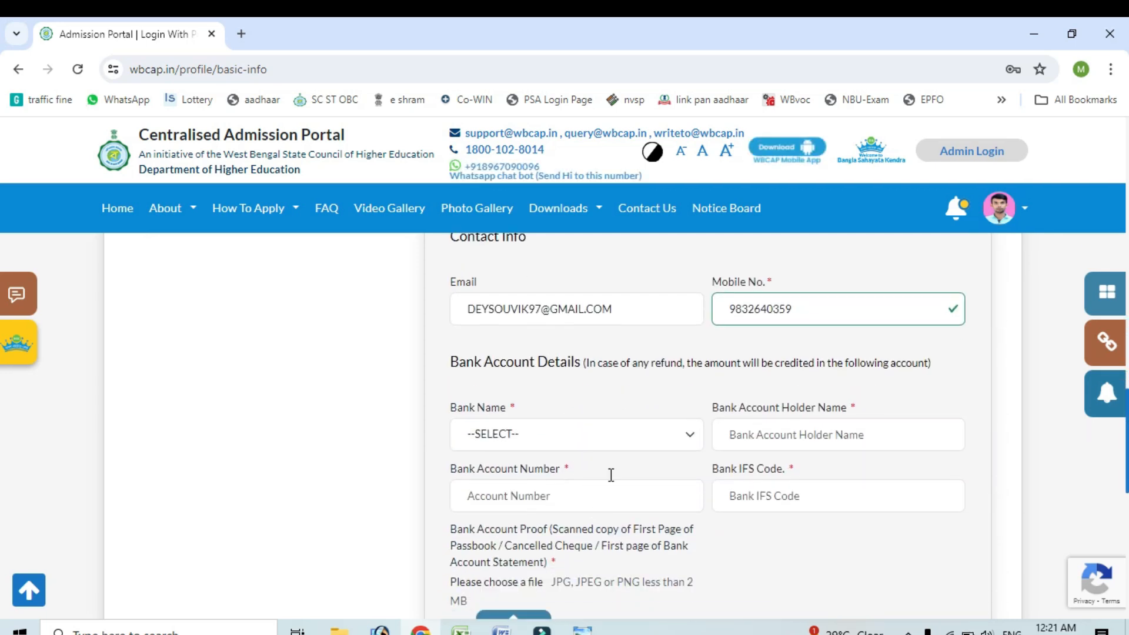
Choose UCO BANK and enter the account holder's name, account number and IFS code.
{"action": "left_click", "coordinate": [608, 439]}
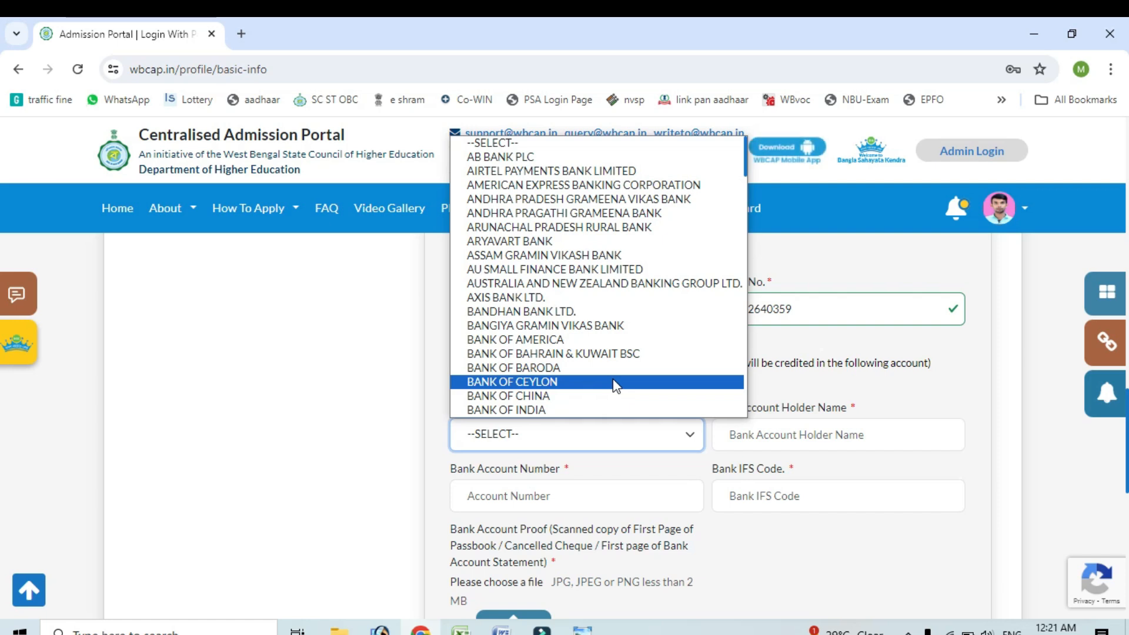
{"action": "key", "text": "u"}
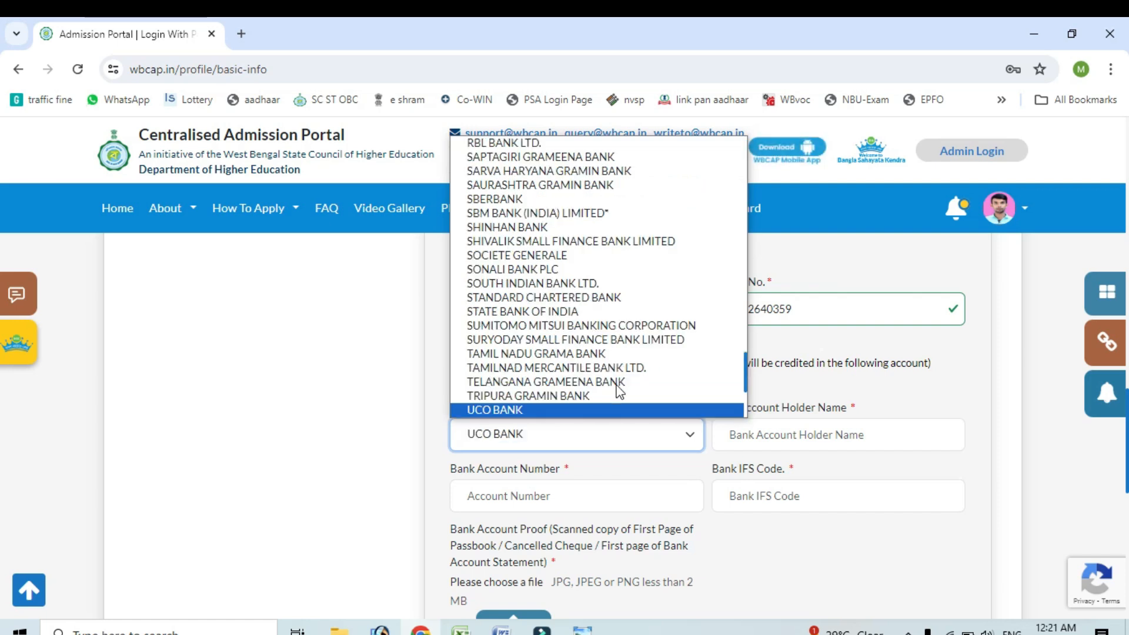
{"action": "left_click", "coordinate": [560, 408]}
{"action": "left_click", "coordinate": [822, 433]}
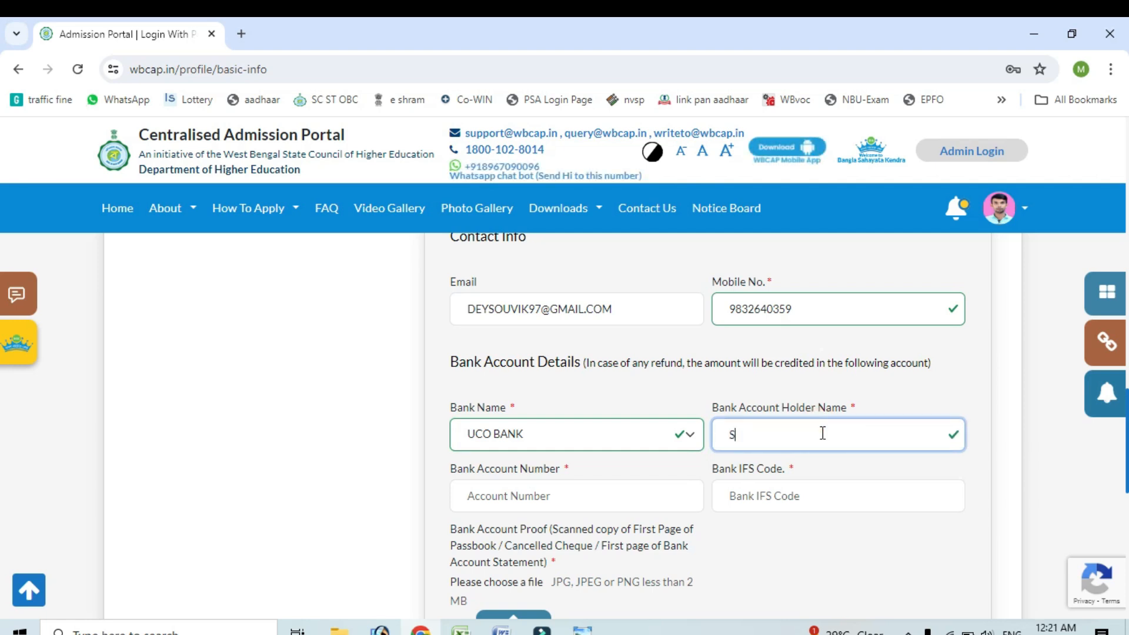
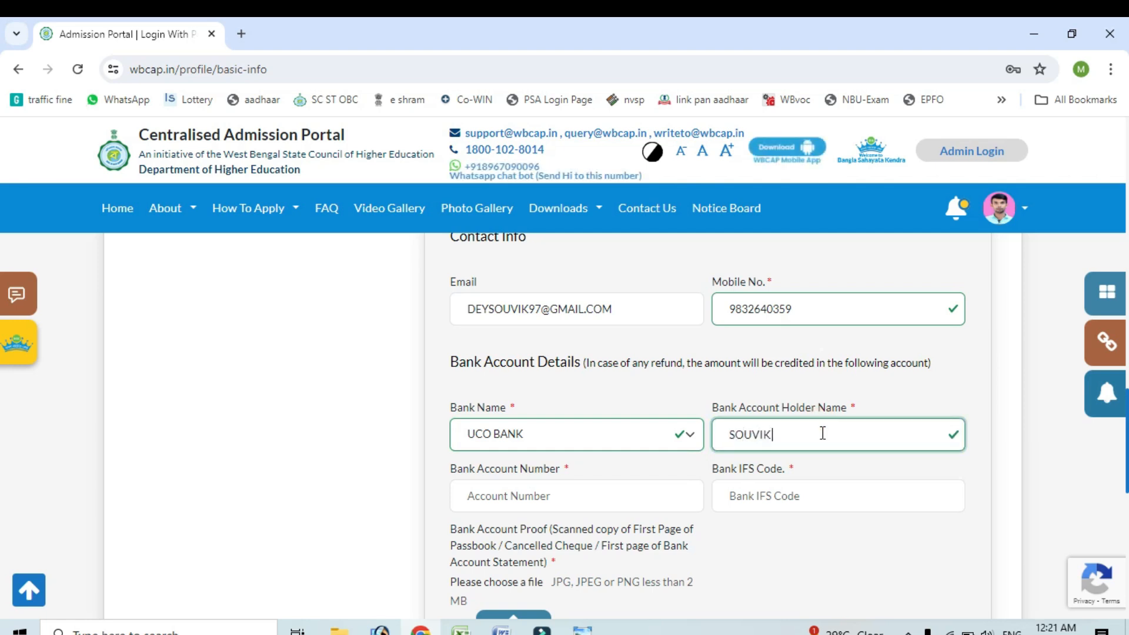
{"action": "left_click", "coordinate": [638, 505]}
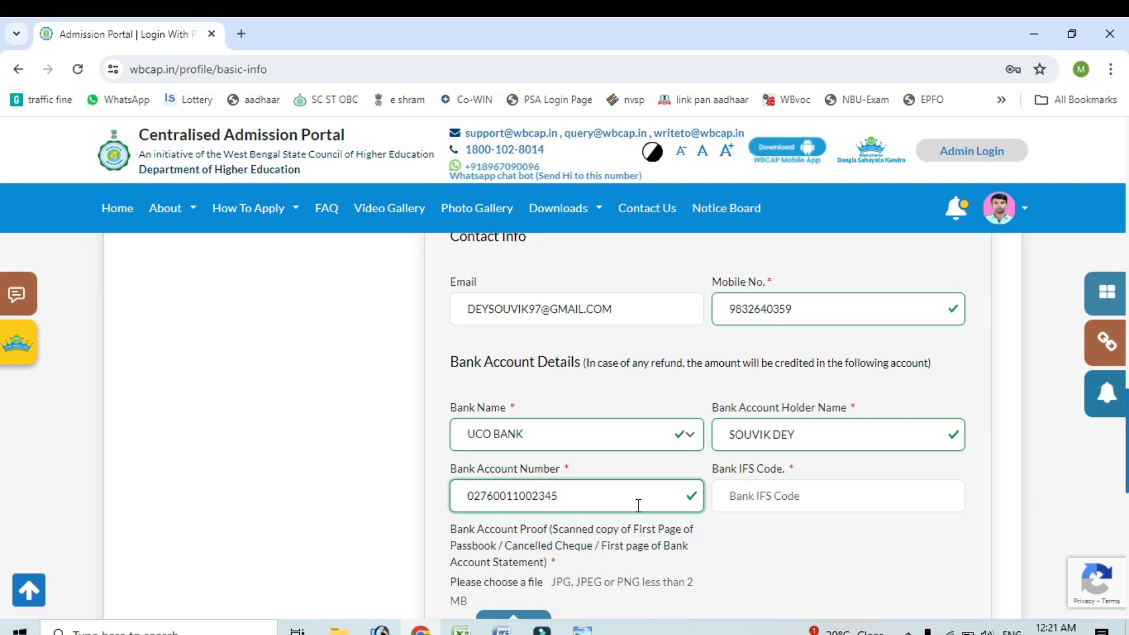
{"action": "left_click", "coordinate": [779, 495]}
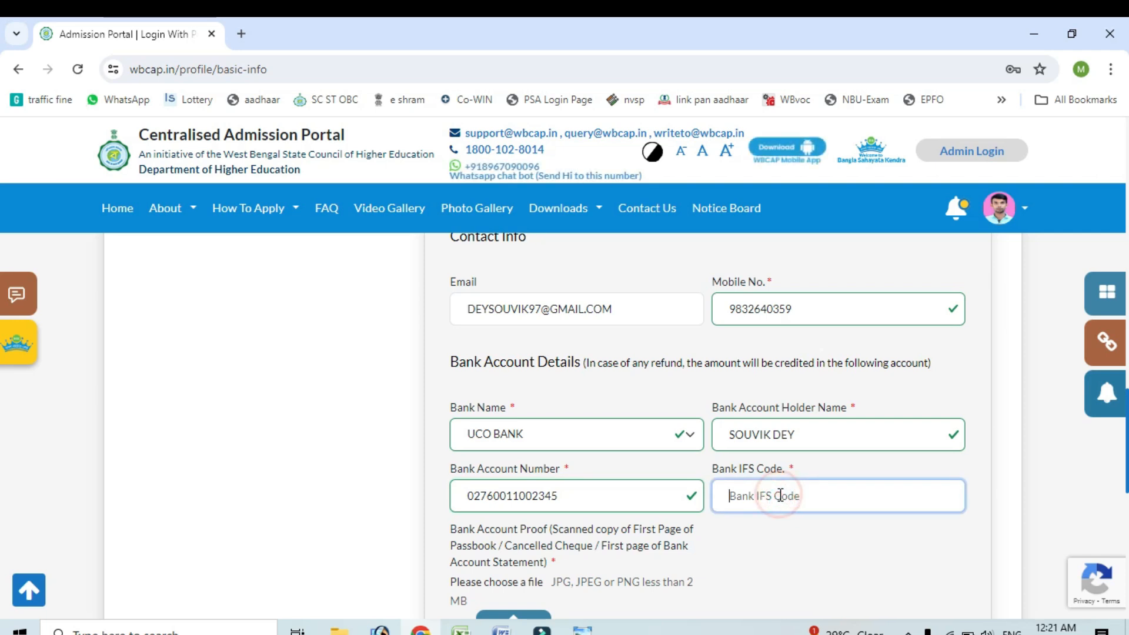
{"action": "type", "text": "U"}
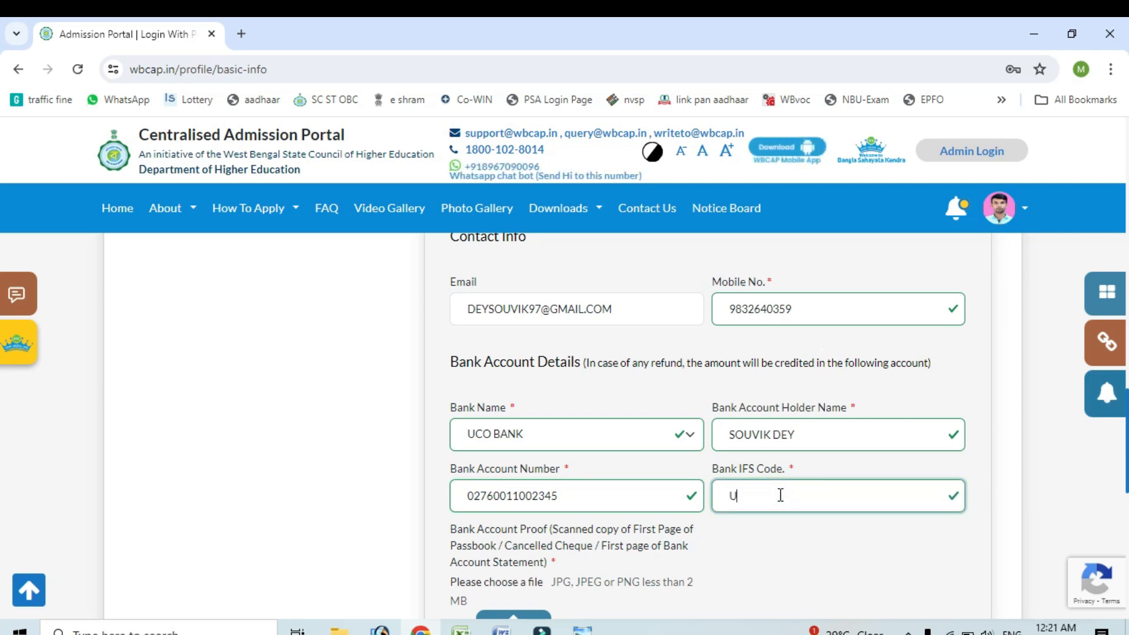
{"action": "type", "text": "CBA0000276"}
{"action": "scroll", "coordinate": [741, 546], "scroll_direction": "down", "scroll_amount": 1}
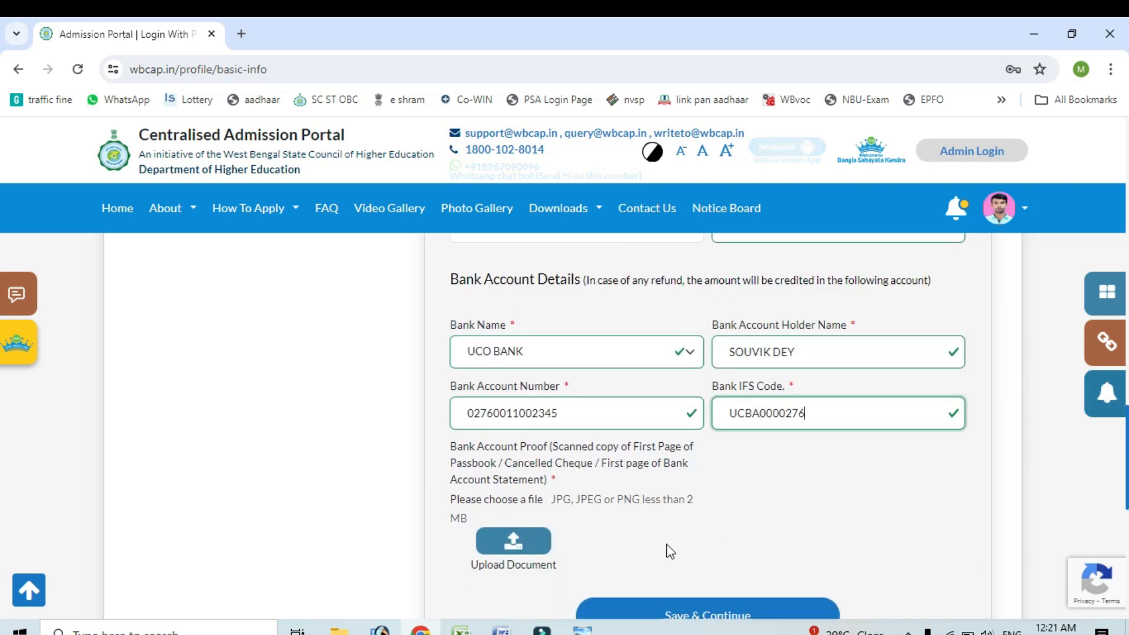
Upload the telephone image file as the bank account proof document.
{"action": "left_click", "coordinate": [512, 542]}
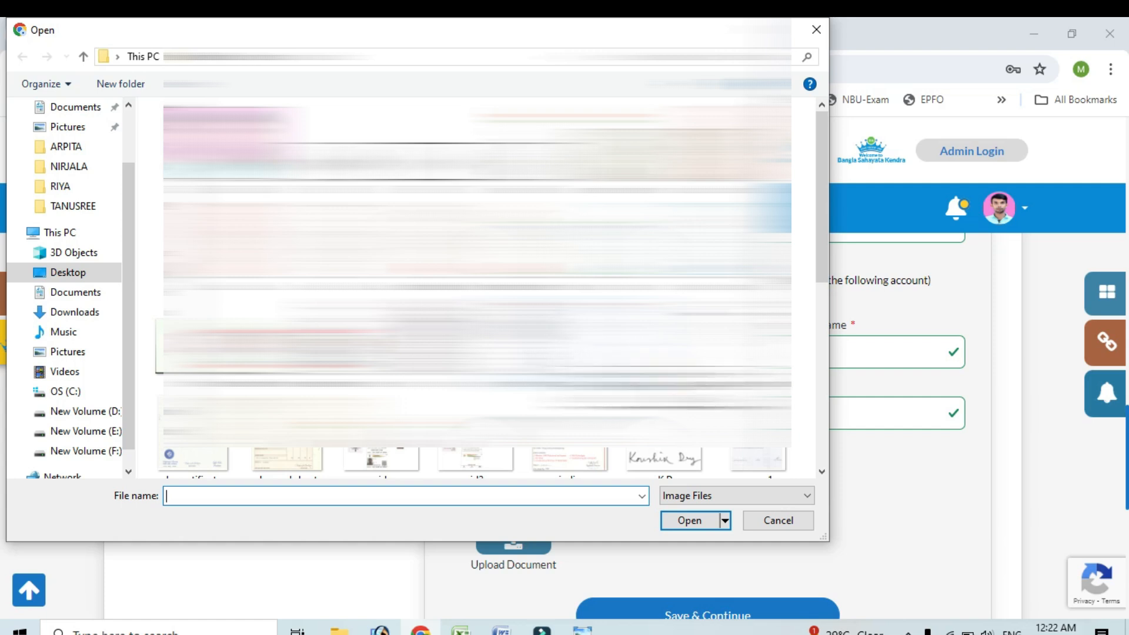
{"action": "scroll", "coordinate": [476, 282], "scroll_direction": "down", "scroll_amount": 3}
{"action": "scroll", "coordinate": [476, 282], "scroll_direction": "down", "scroll_amount": 6}
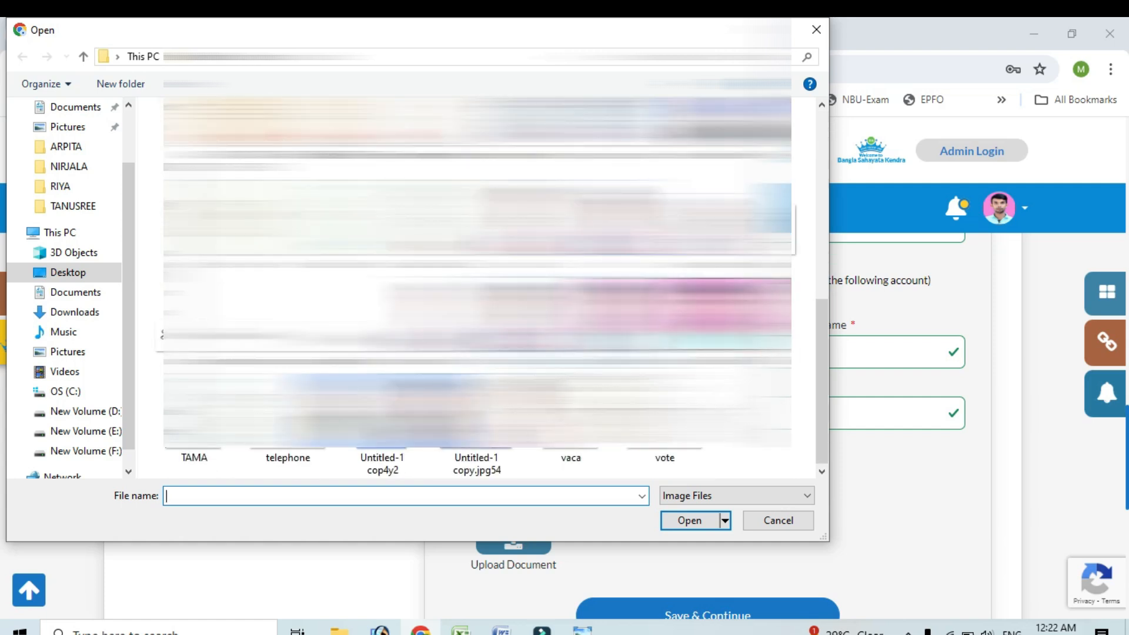
{"action": "left_click", "coordinate": [287, 457]}
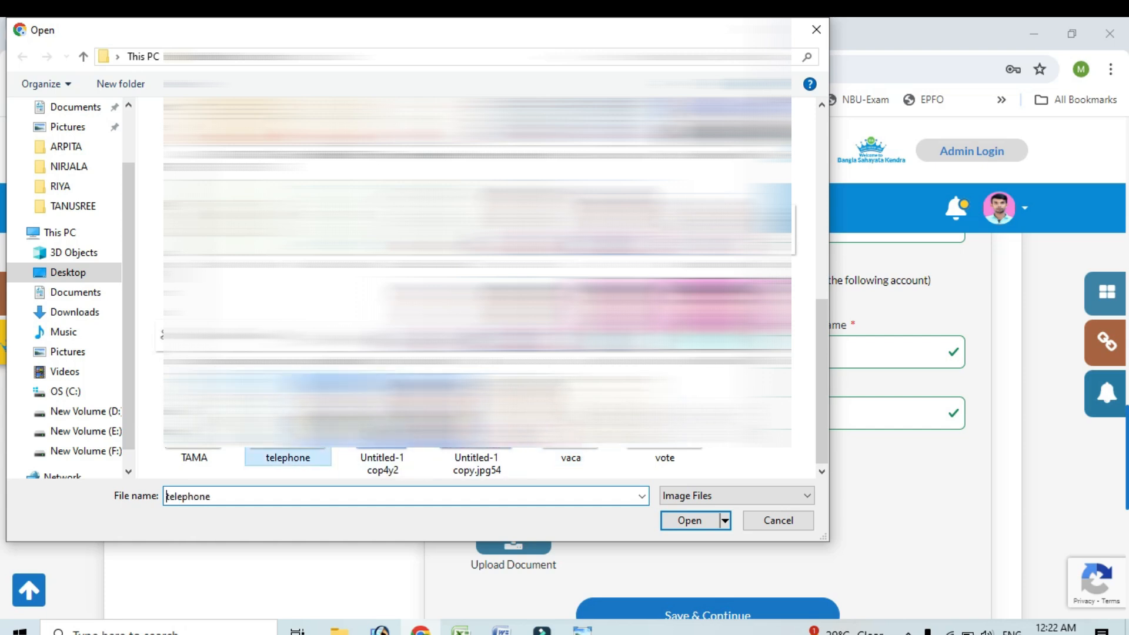
{"action": "left_click", "coordinate": [711, 526]}
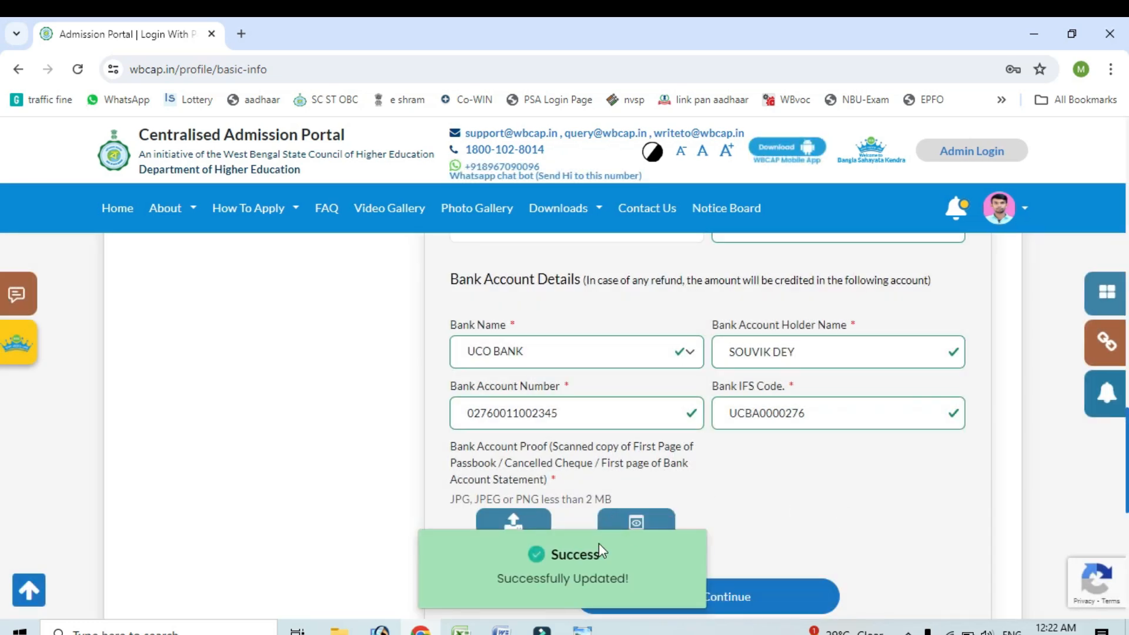
{"action": "scroll", "coordinate": [741, 529], "scroll_direction": "down", "scroll_amount": 2}
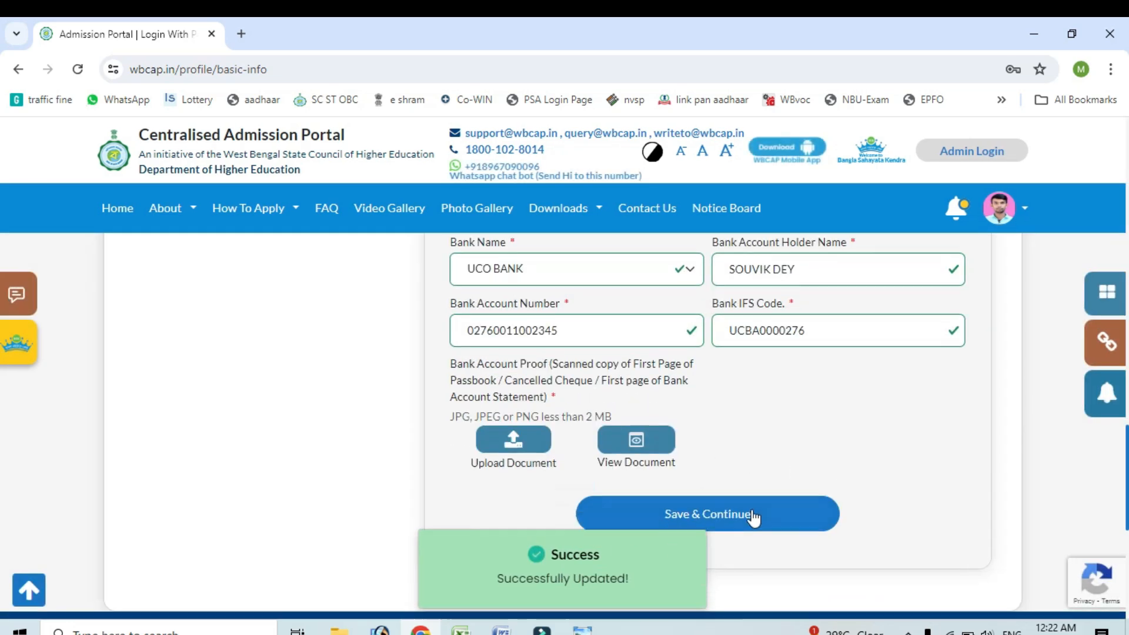
Save the basic details with confirmation and dismiss the Permanent Address tip.
{"action": "left_click", "coordinate": [702, 516]}
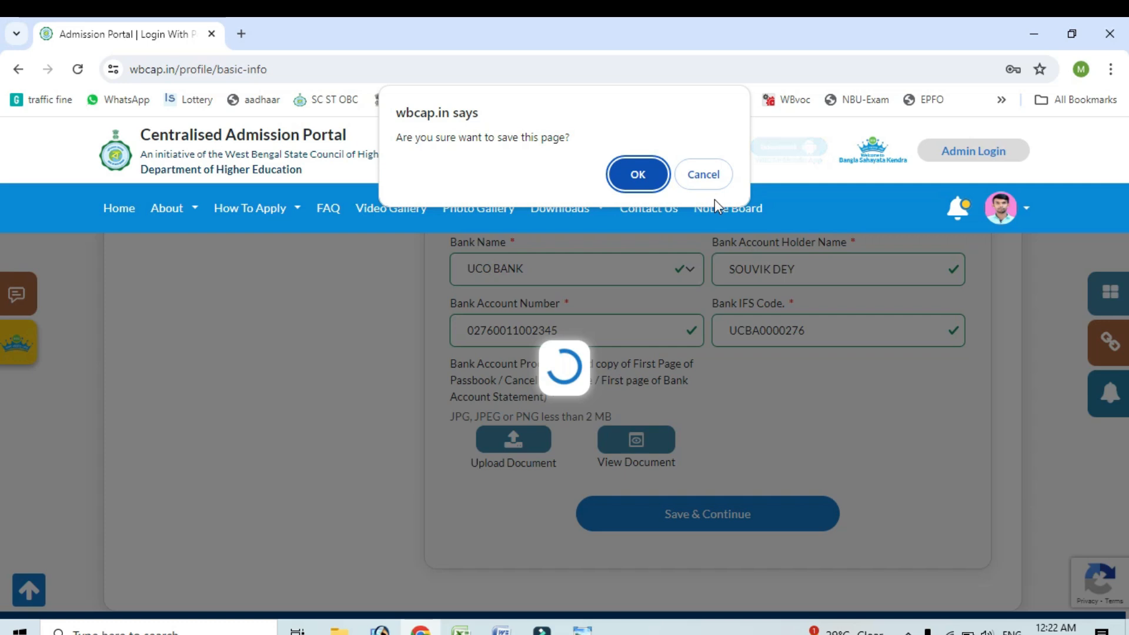
{"action": "left_click", "coordinate": [640, 173]}
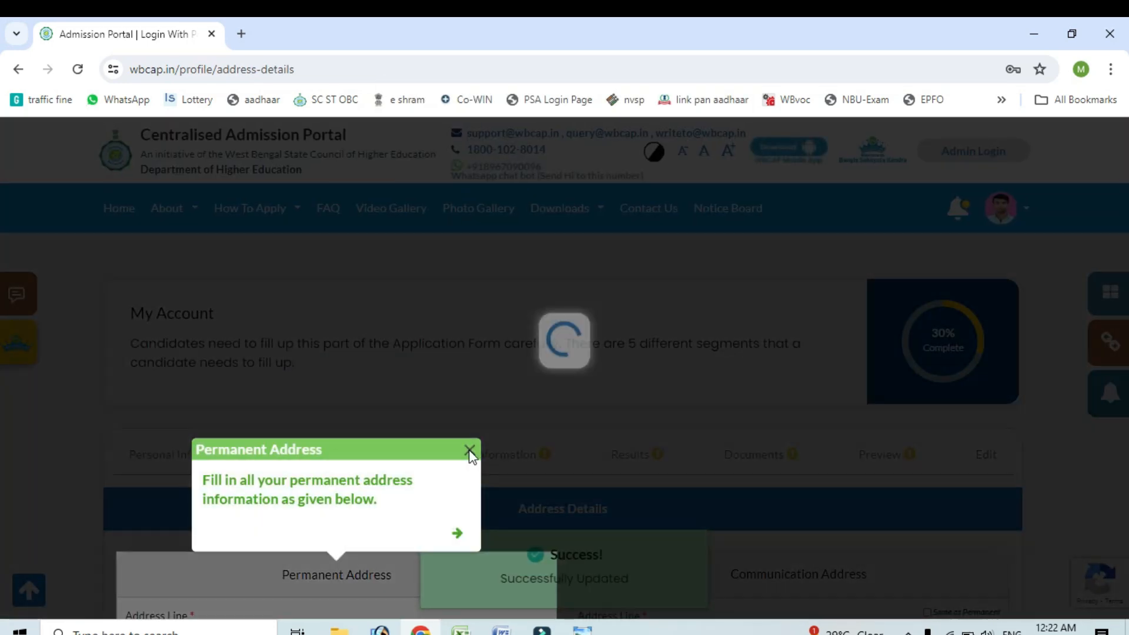
{"action": "left_click", "coordinate": [470, 452]}
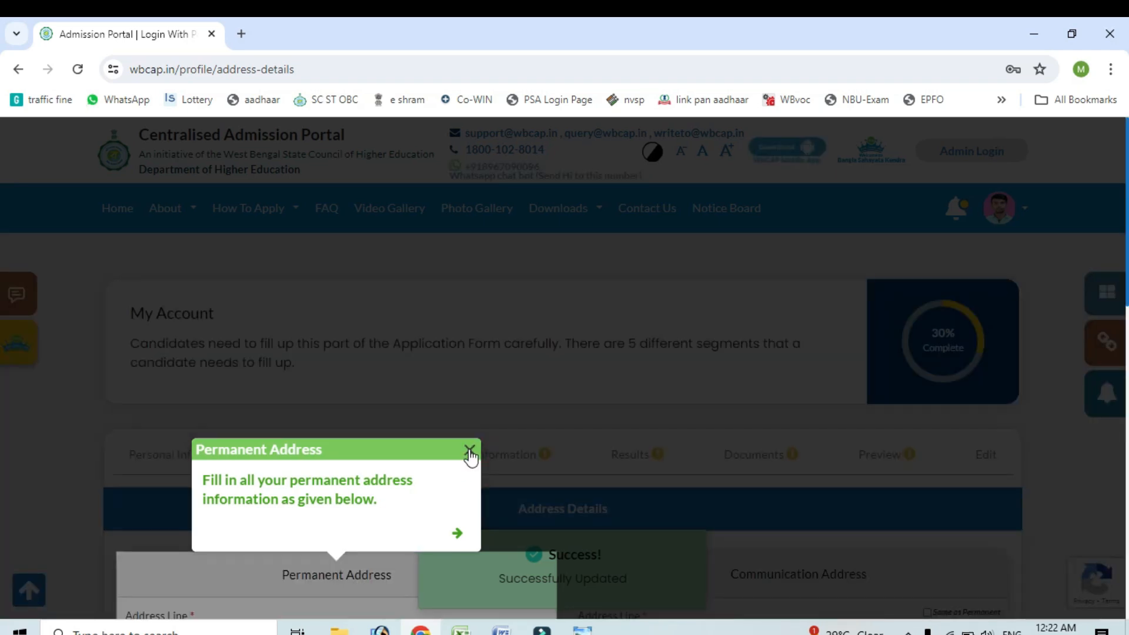
{"action": "scroll", "coordinate": [468, 441], "scroll_direction": "down", "scroll_amount": 2}
Enter the permanent address line, choose the district and type the PIN code.
{"action": "scroll", "coordinate": [467, 427], "scroll_direction": "down", "scroll_amount": 3}
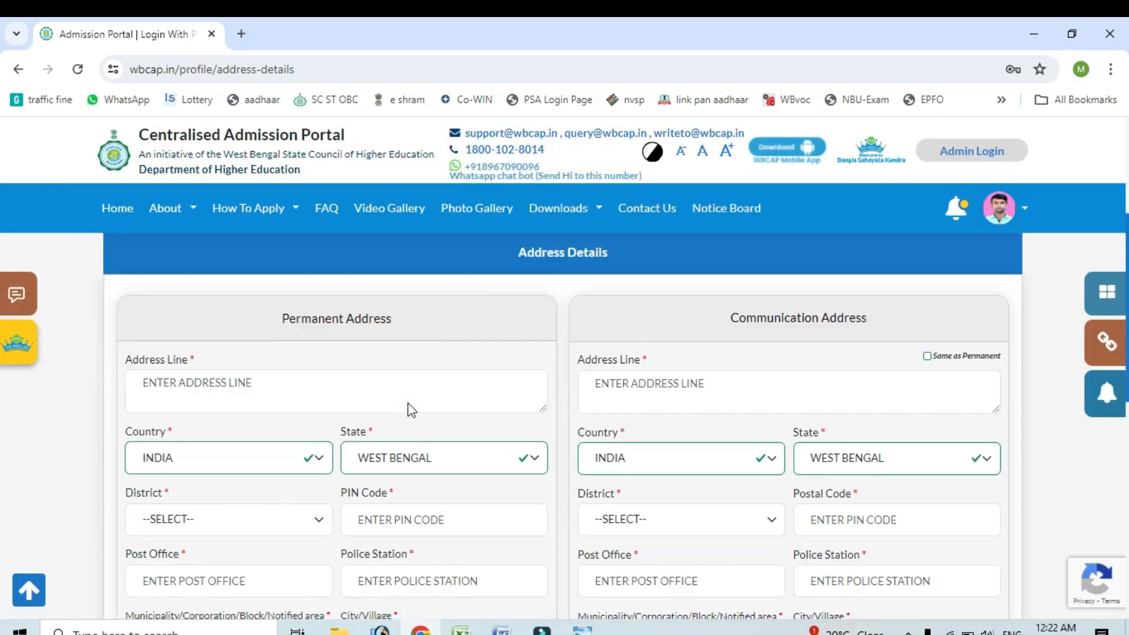
{"action": "left_click", "coordinate": [262, 312]}
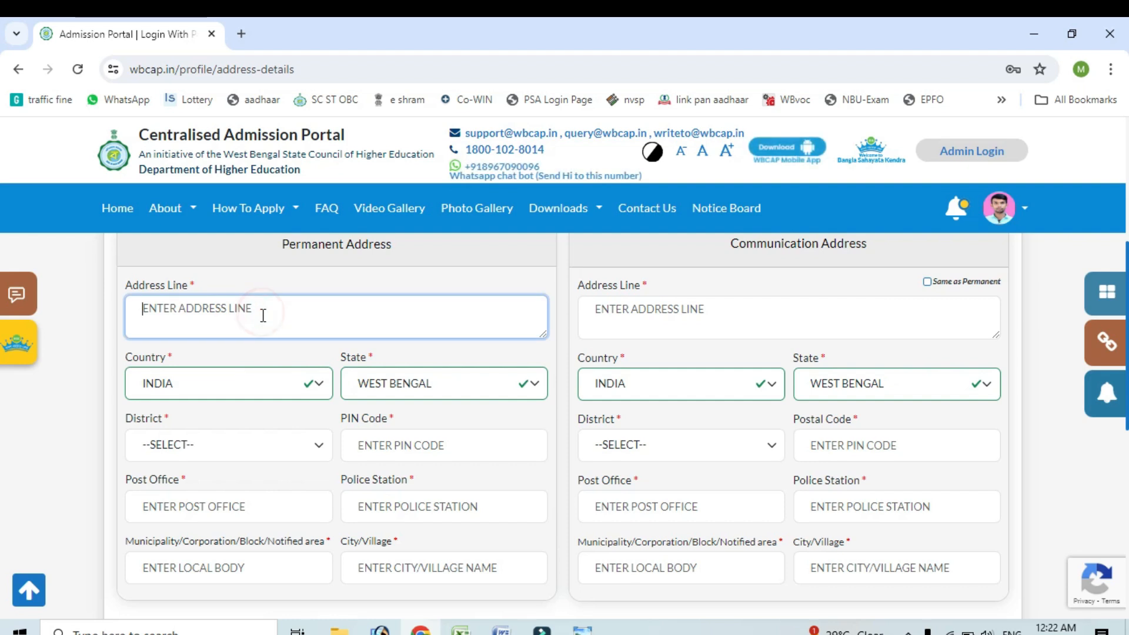
{"action": "type", "text": "TEK"}
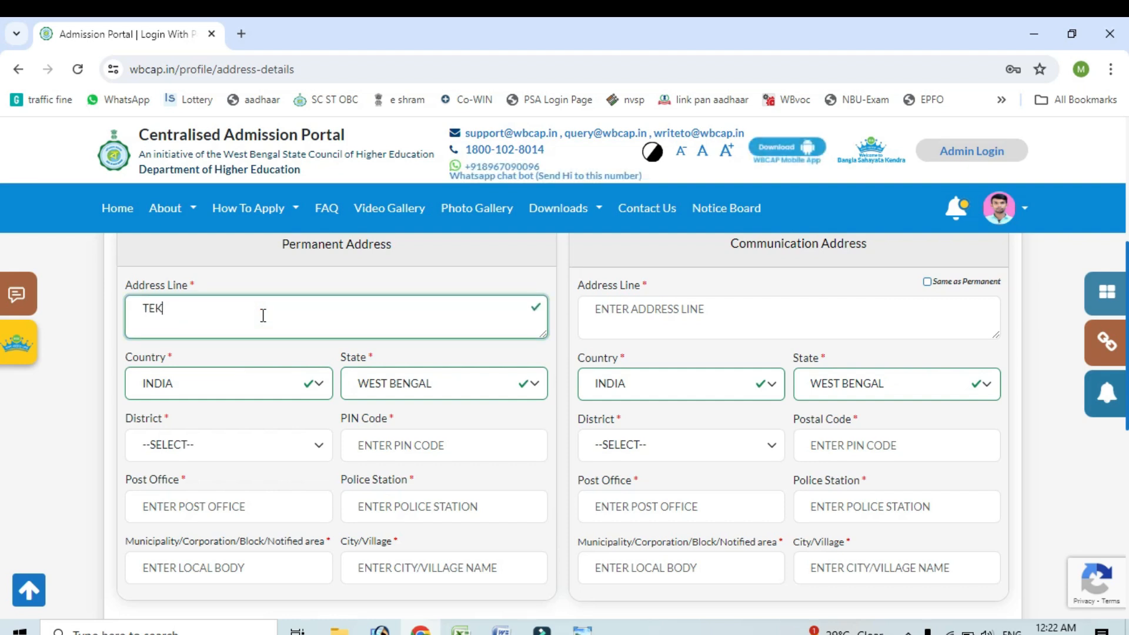
{"action": "type", "text": "ATULI"}
{"action": "left_click", "coordinate": [217, 453]}
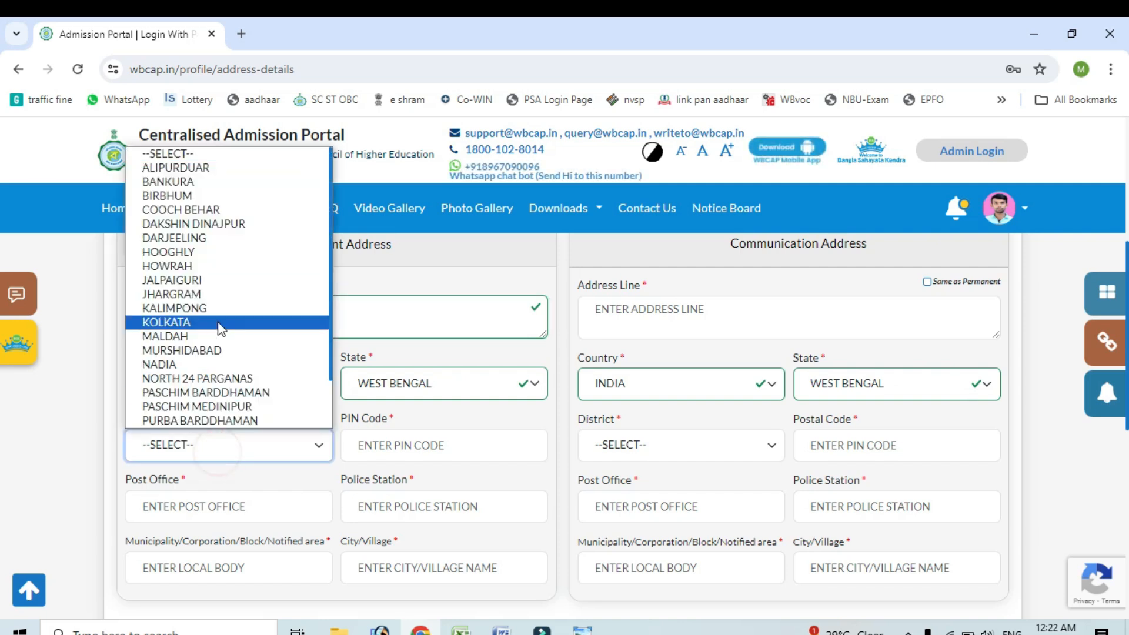
{"action": "left_click", "coordinate": [182, 279]}
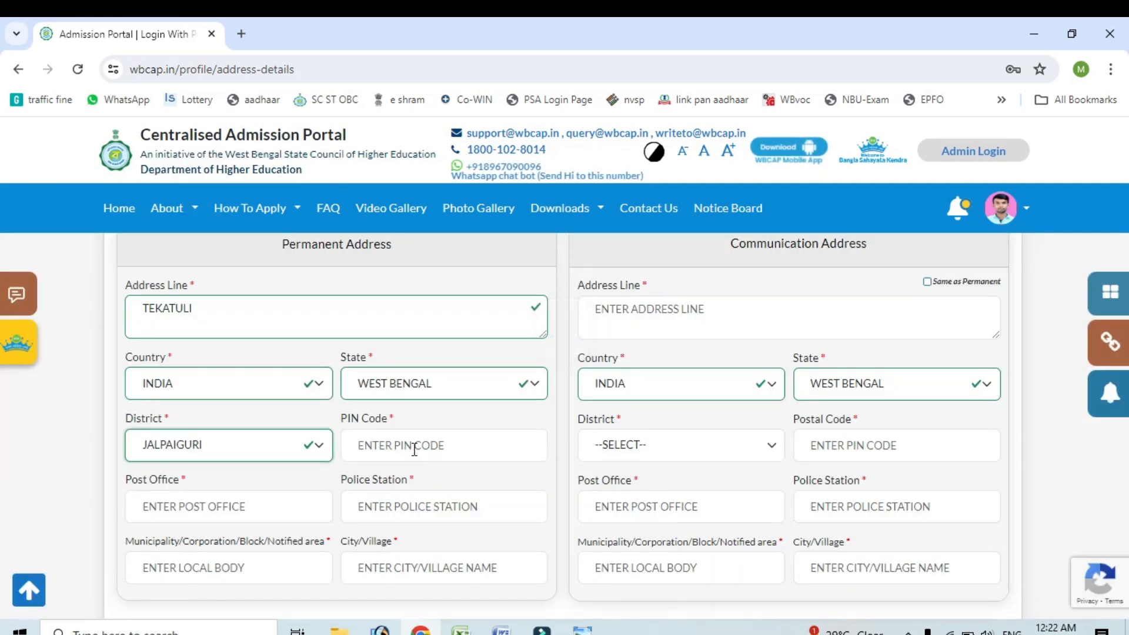
{"action": "left_click", "coordinate": [414, 449]}
{"action": "type", "text": "735224"}
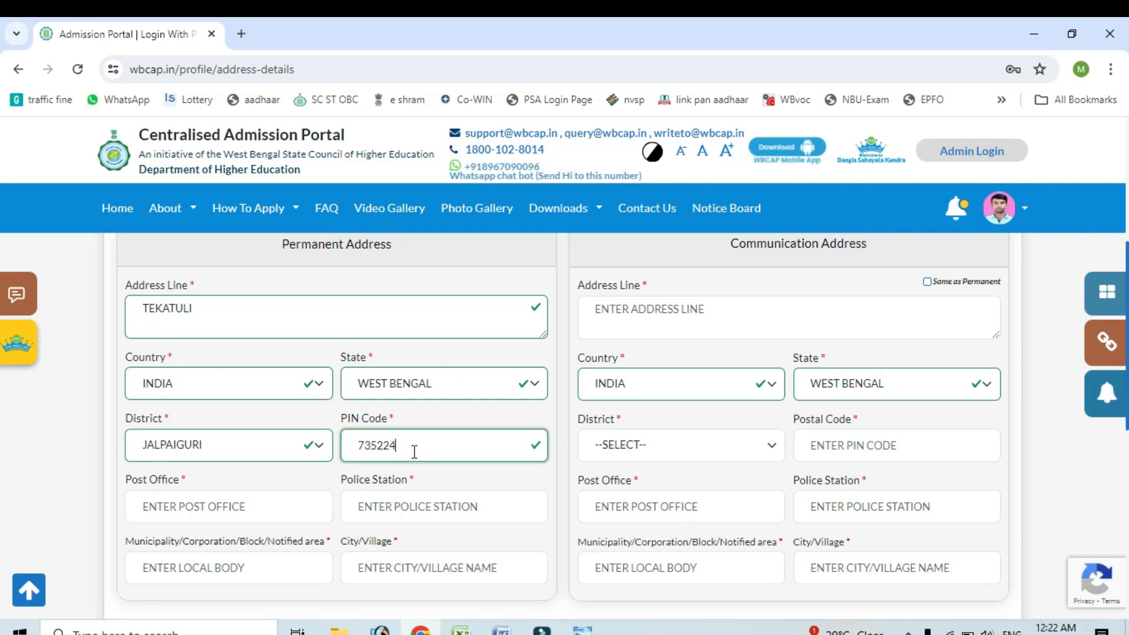
Fill in the post office, police station, municipality and city/village for the address.
{"action": "left_click", "coordinate": [266, 511]}
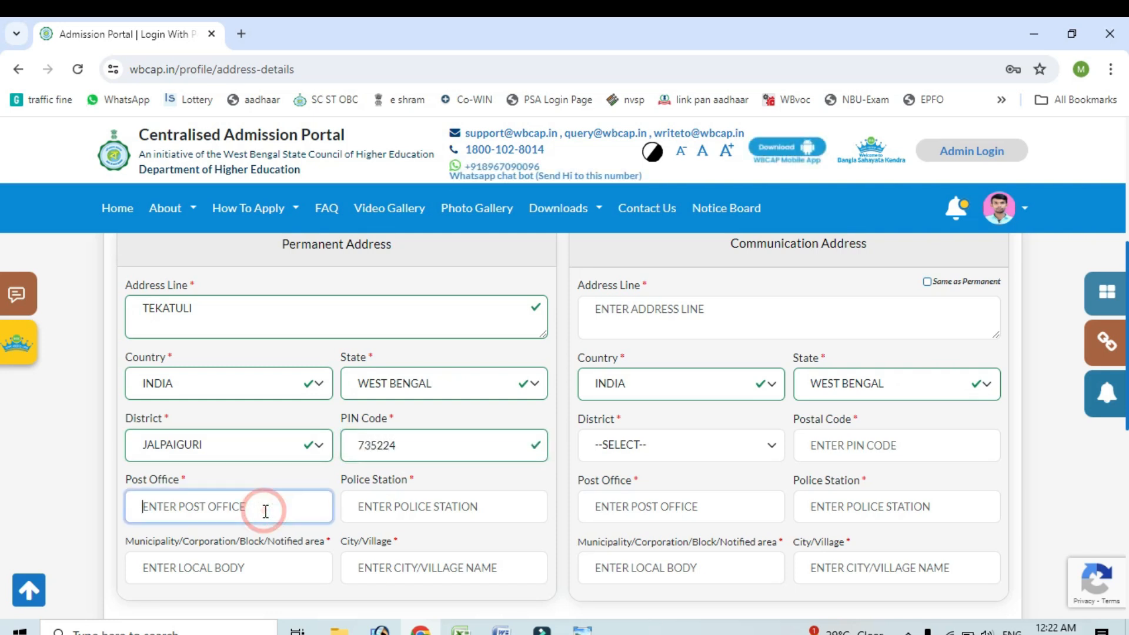
{"action": "type", "text": "TEK"}
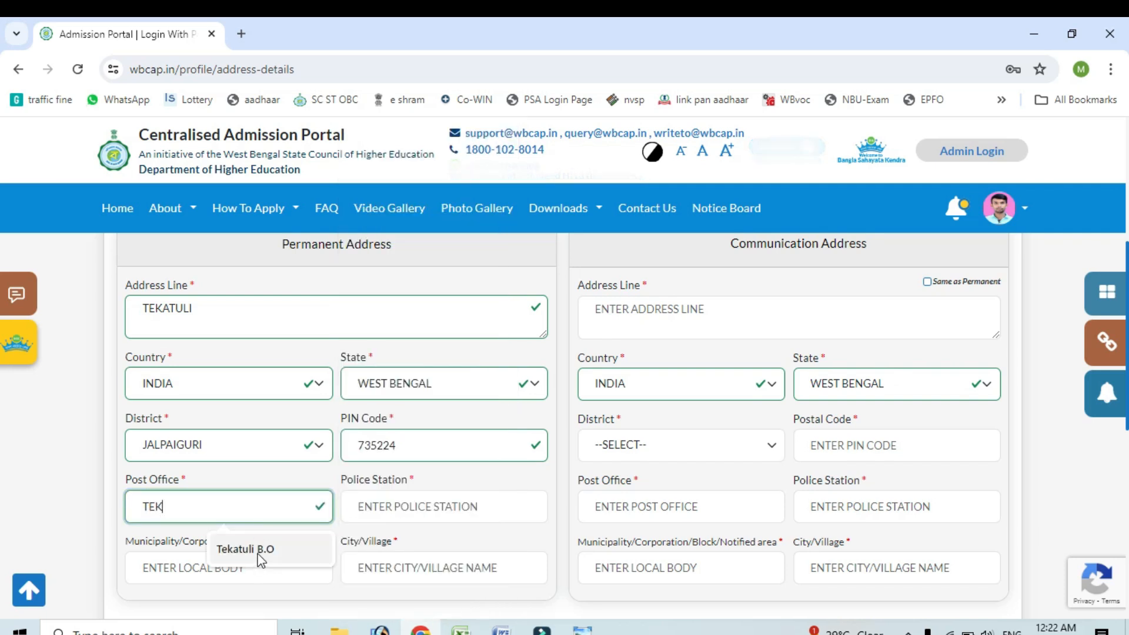
{"action": "left_click", "coordinate": [254, 549]}
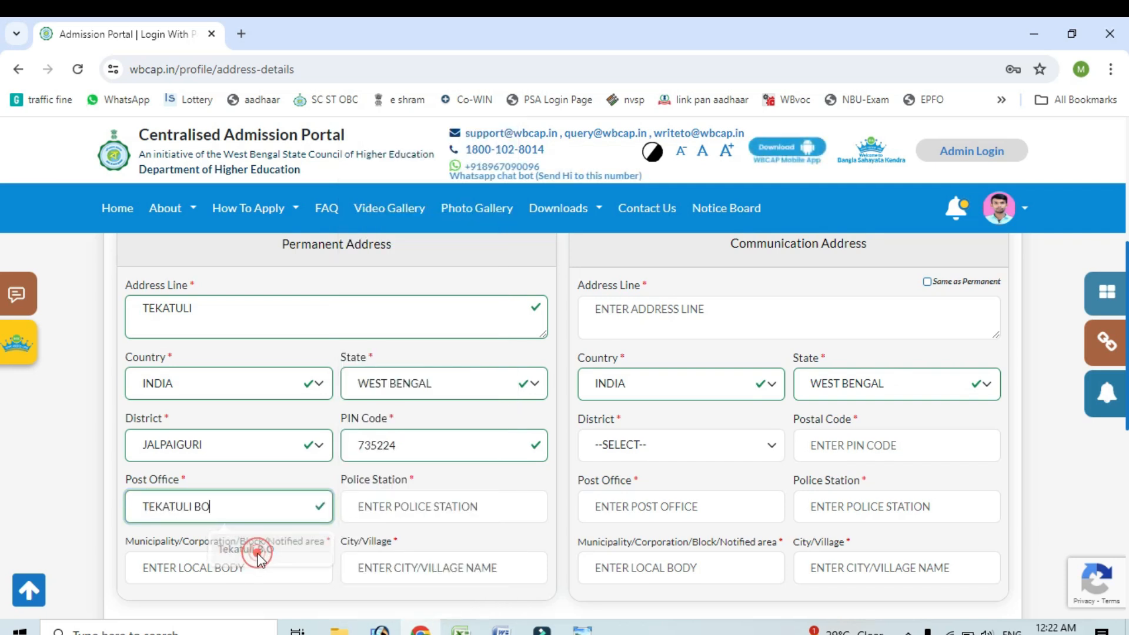
{"action": "left_click", "coordinate": [438, 510]}
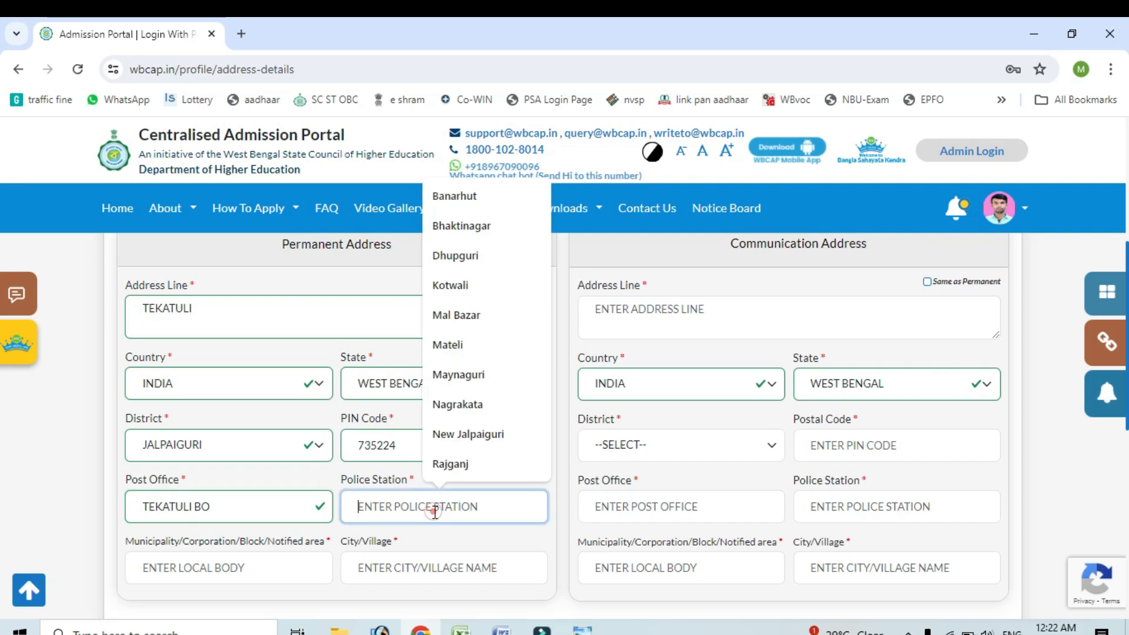
{"action": "left_click", "coordinate": [475, 380]}
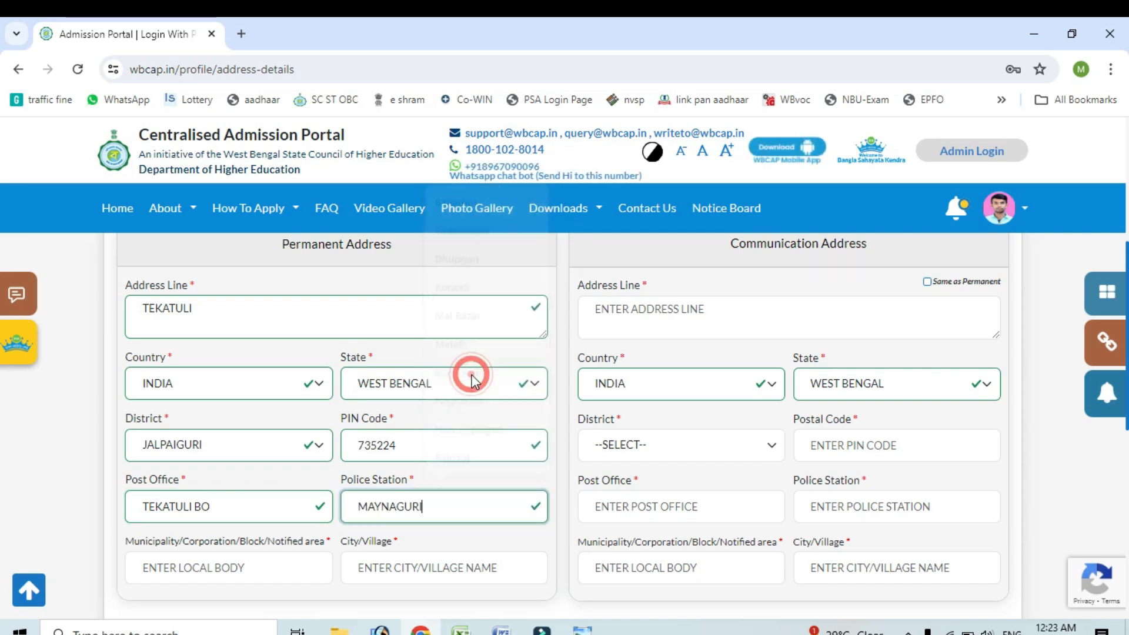
{"action": "scroll", "coordinate": [234, 612], "scroll_direction": "down", "scroll_amount": 3}
{"action": "left_click", "coordinate": [238, 405]}
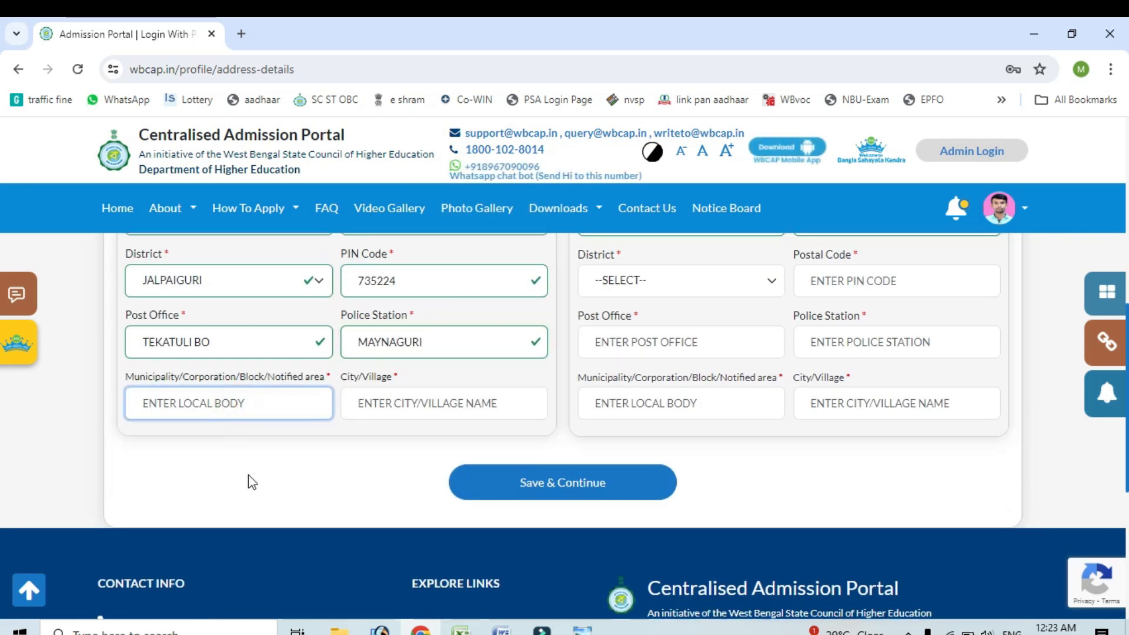
{"action": "scroll", "coordinate": [248, 474], "scroll_direction": "up", "scroll_amount": 1}
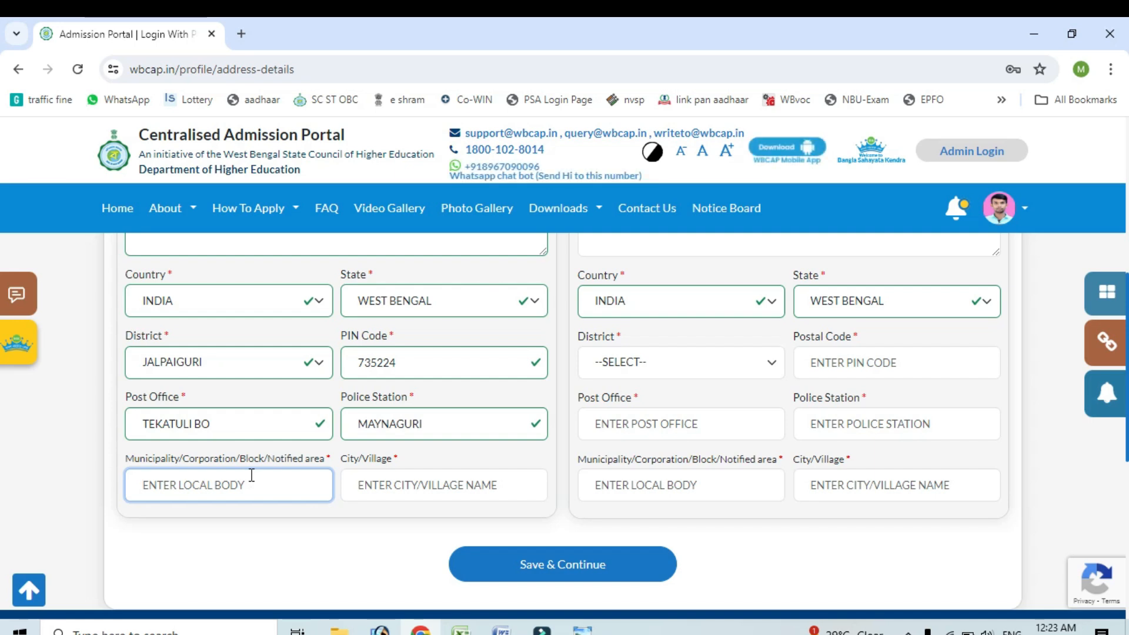
{"action": "type", "text": "MAYNAGURI"}
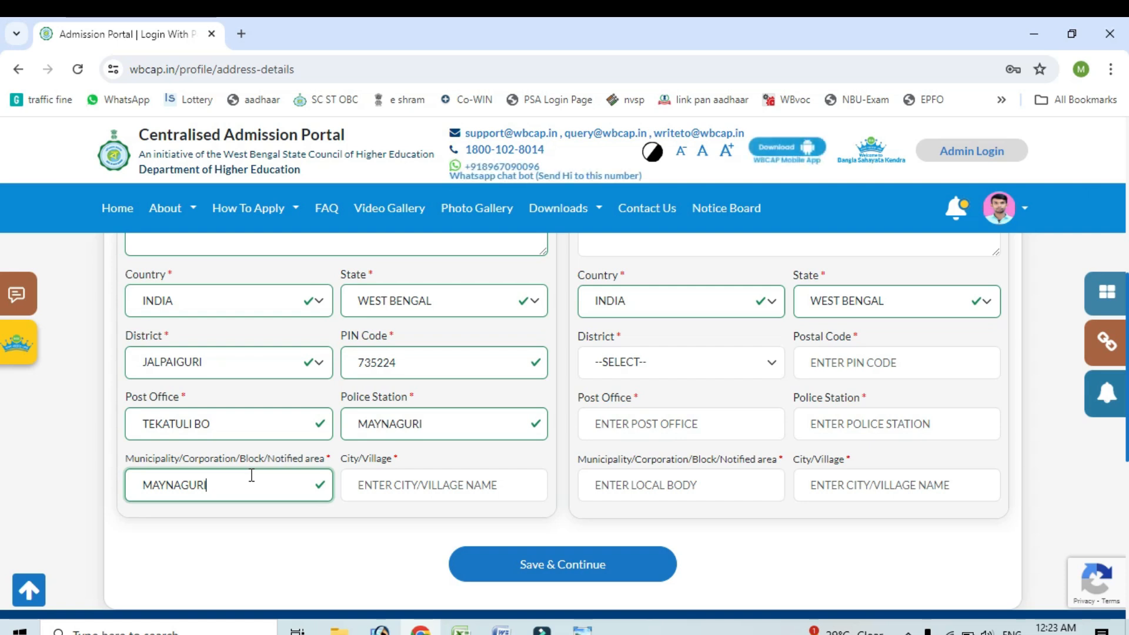
{"action": "left_click", "coordinate": [448, 481]}
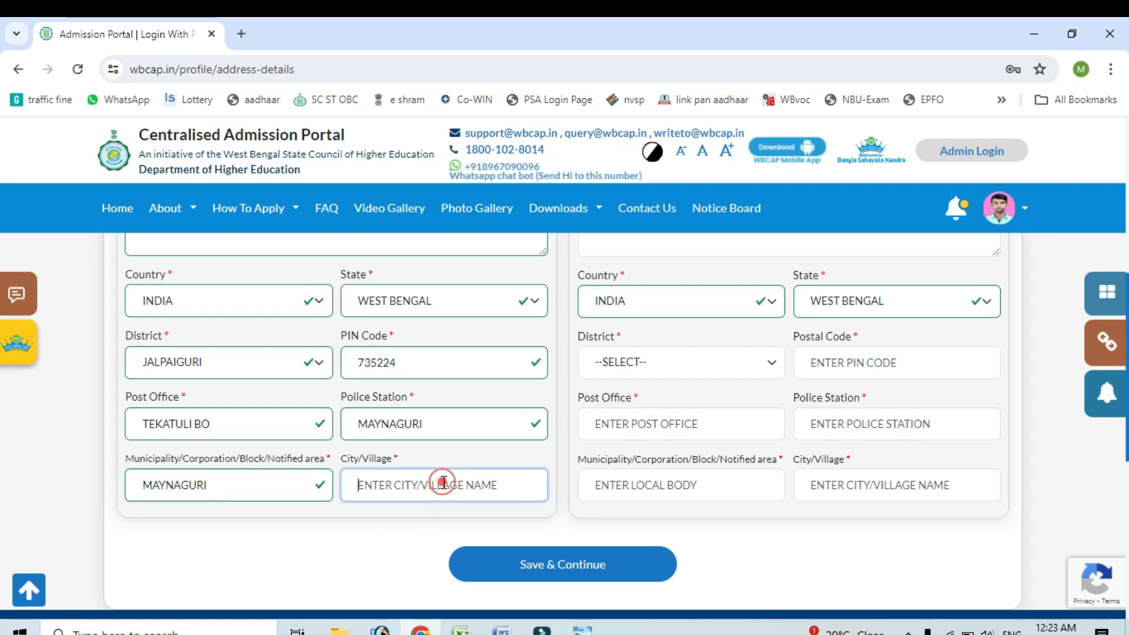
{"action": "type", "text": "TEKATULI"}
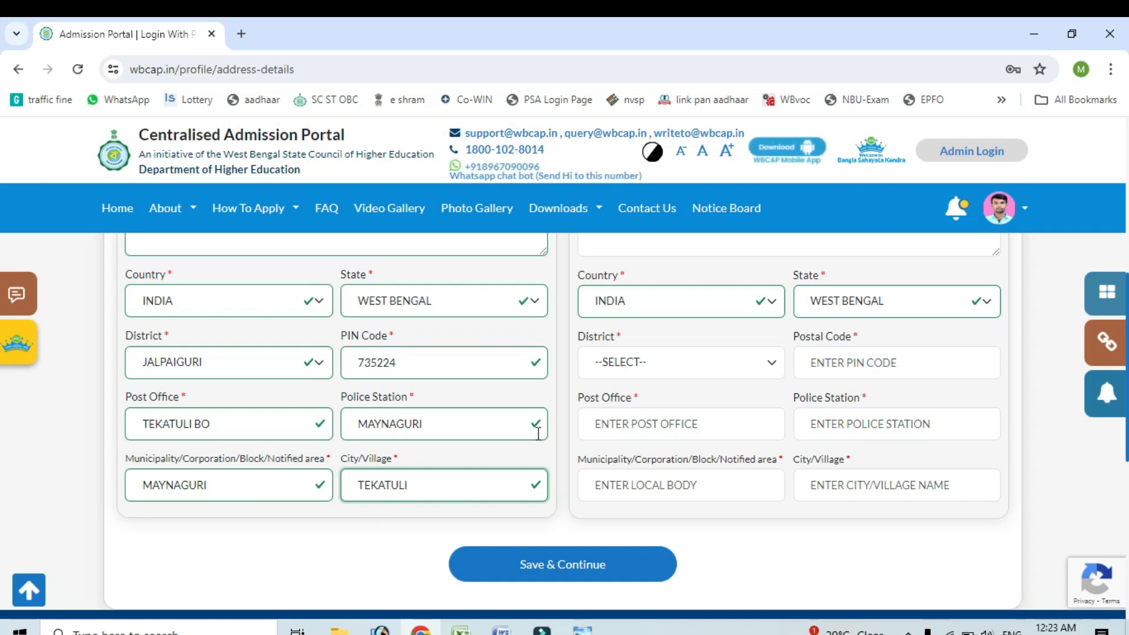
{"action": "scroll", "coordinate": [581, 461], "scroll_direction": "up", "scroll_amount": 1}
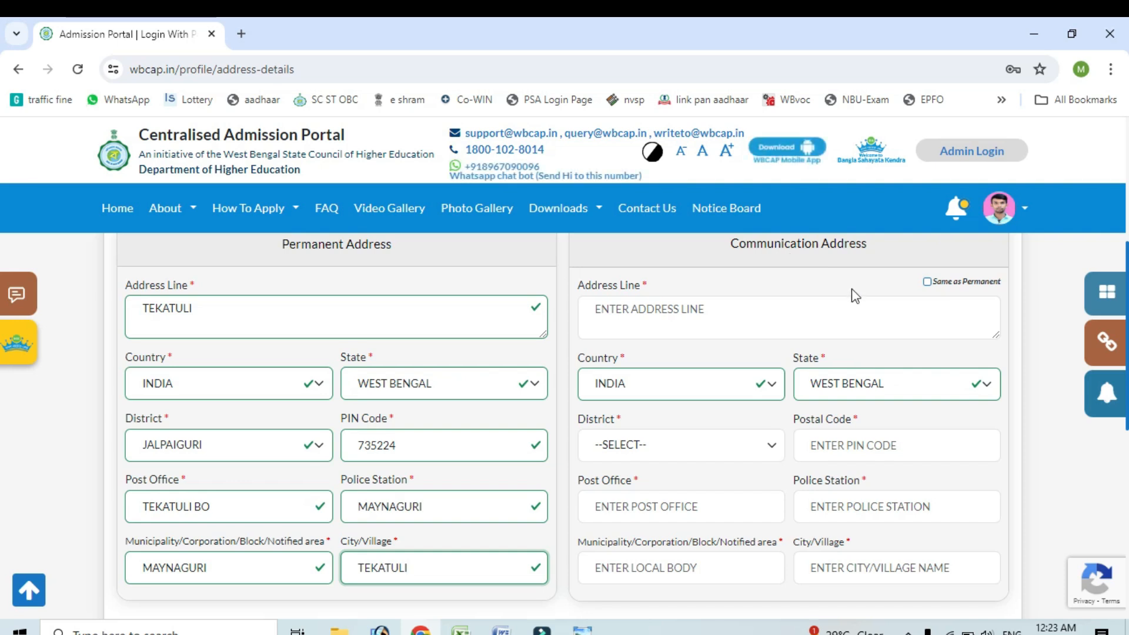
Copy the permanent address to the communication address, then save and confirm the page.
{"action": "left_click", "coordinate": [928, 283]}
{"action": "scroll", "coordinate": [821, 340], "scroll_direction": "down", "scroll_amount": 4}
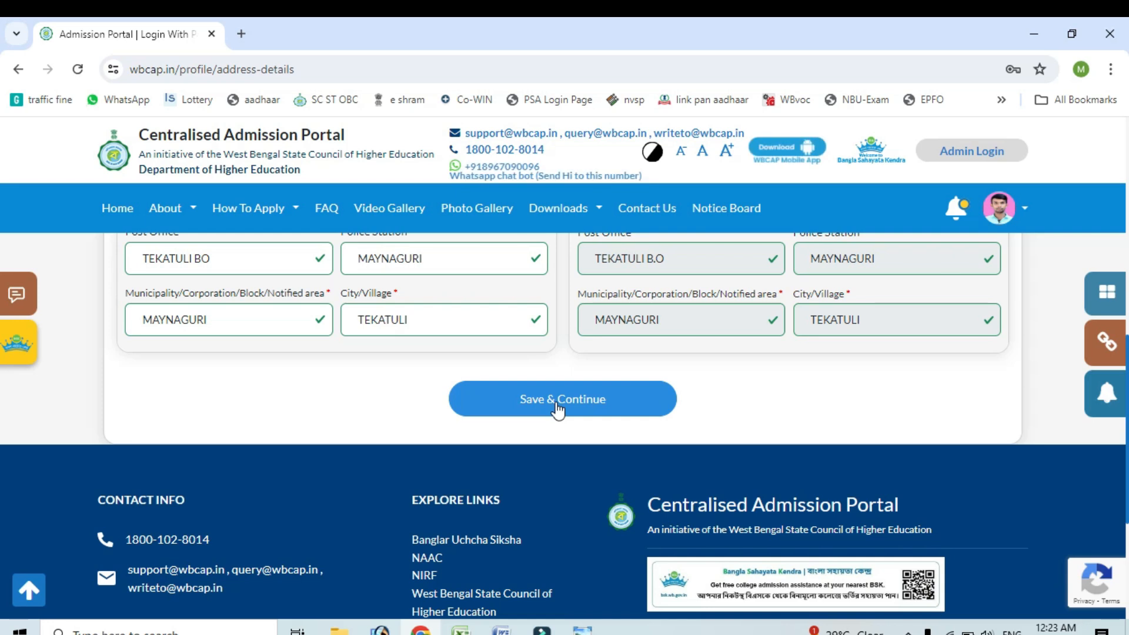
{"action": "left_click", "coordinate": [556, 403]}
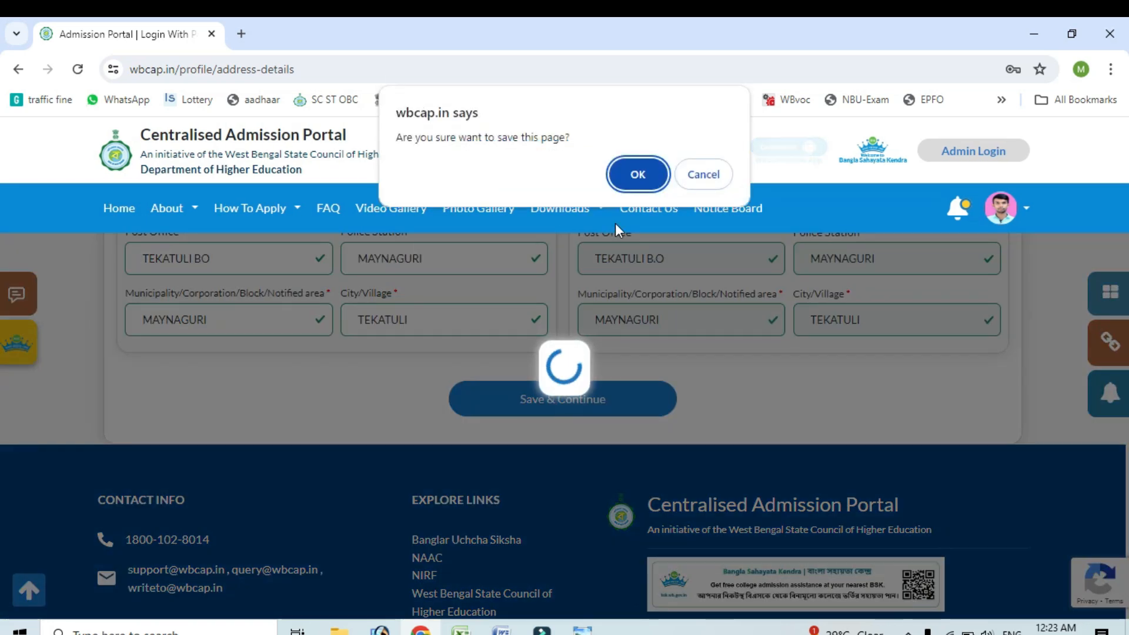
{"action": "left_click", "coordinate": [640, 172]}
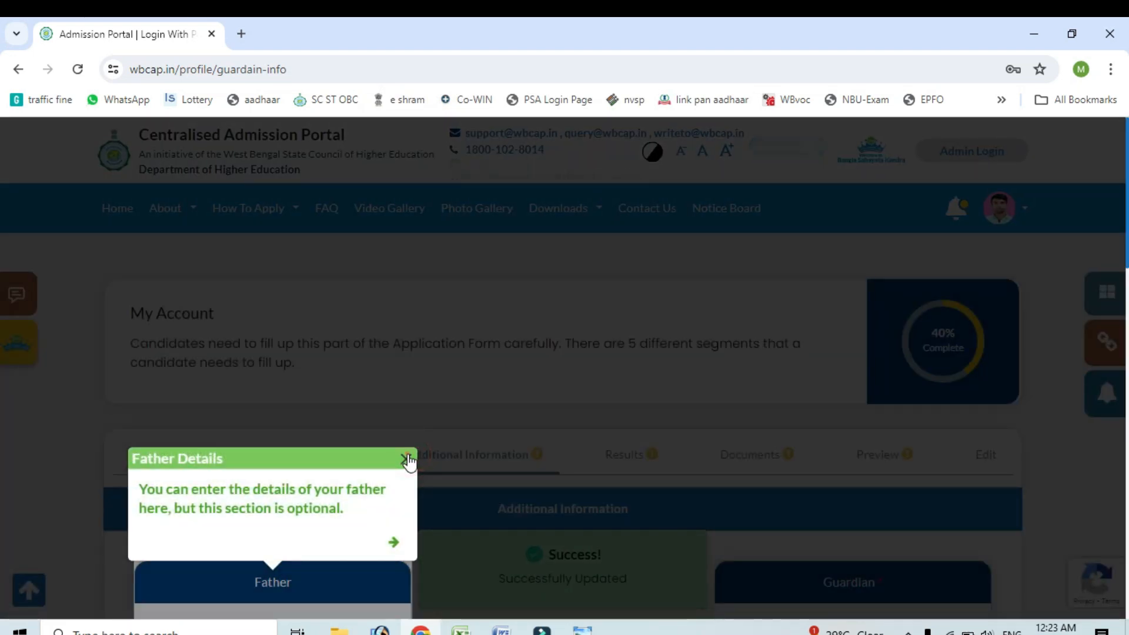
Fill in the father's details: MR. prefix, name, CLASS X PASSED, FARMER, phone number.
{"action": "left_click", "coordinate": [408, 462]}
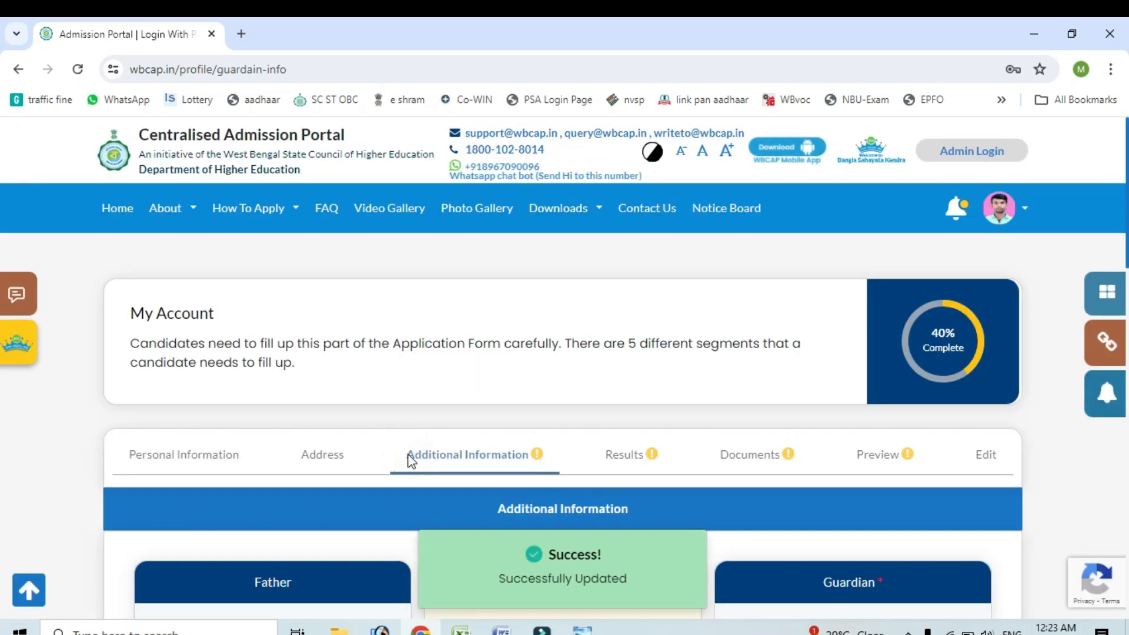
{"action": "scroll", "coordinate": [424, 443], "scroll_direction": "down", "scroll_amount": 5}
{"action": "left_click", "coordinate": [245, 339]}
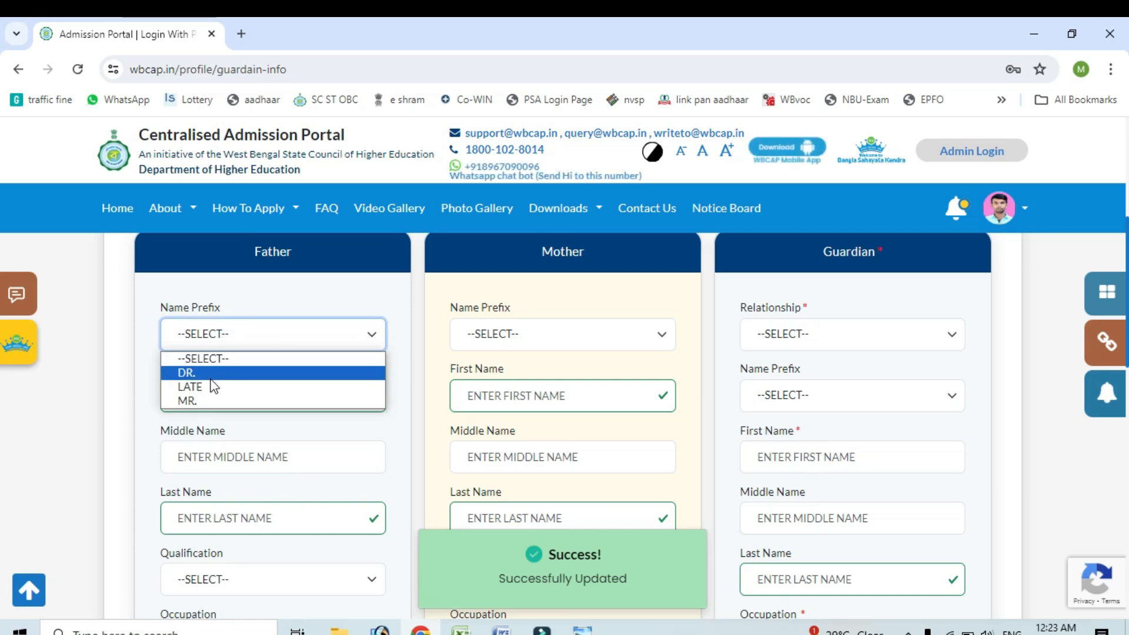
{"action": "left_click", "coordinate": [194, 399]}
{"action": "left_click", "coordinate": [255, 402]}
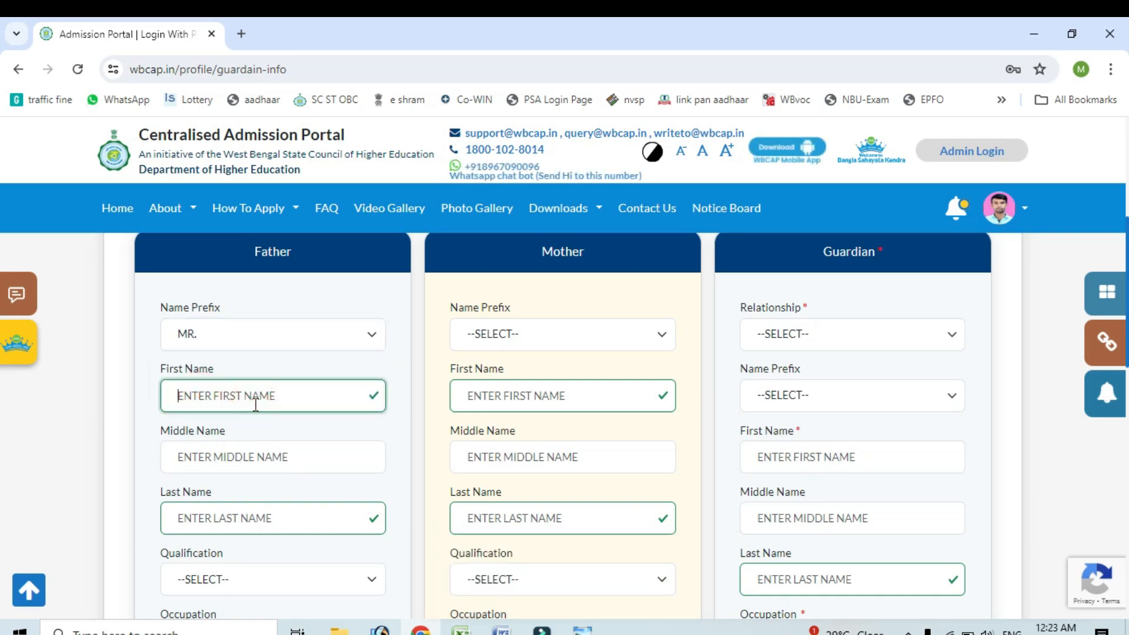
{"action": "left_click", "coordinate": [228, 518]}
{"action": "scroll", "coordinate": [232, 518], "scroll_direction": "down", "scroll_amount": 3}
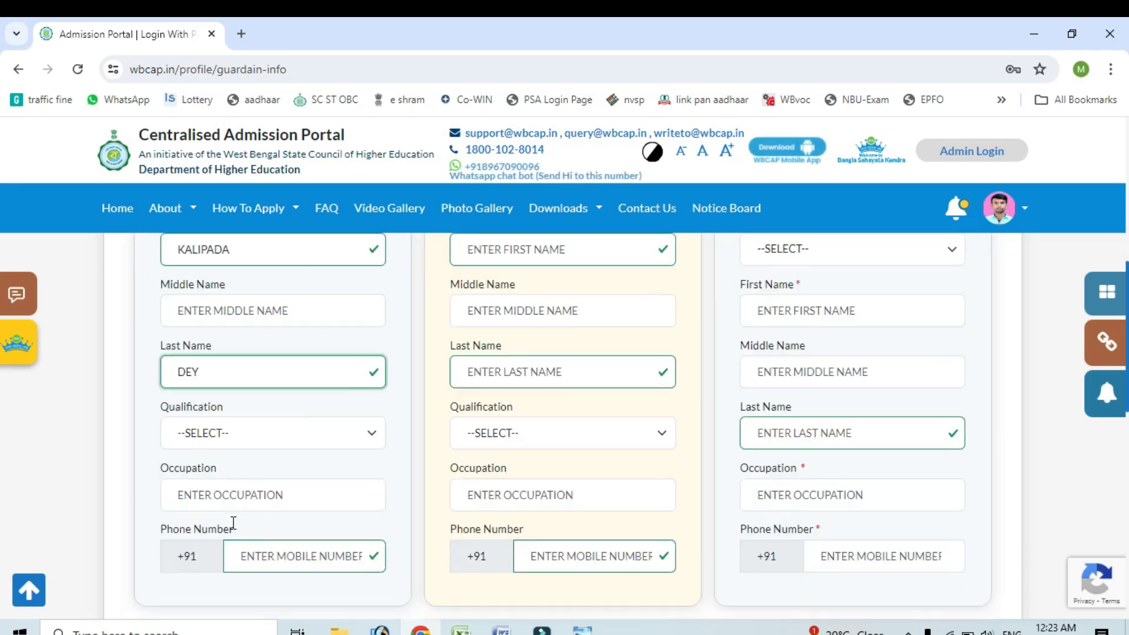
{"action": "left_click", "coordinate": [248, 405]}
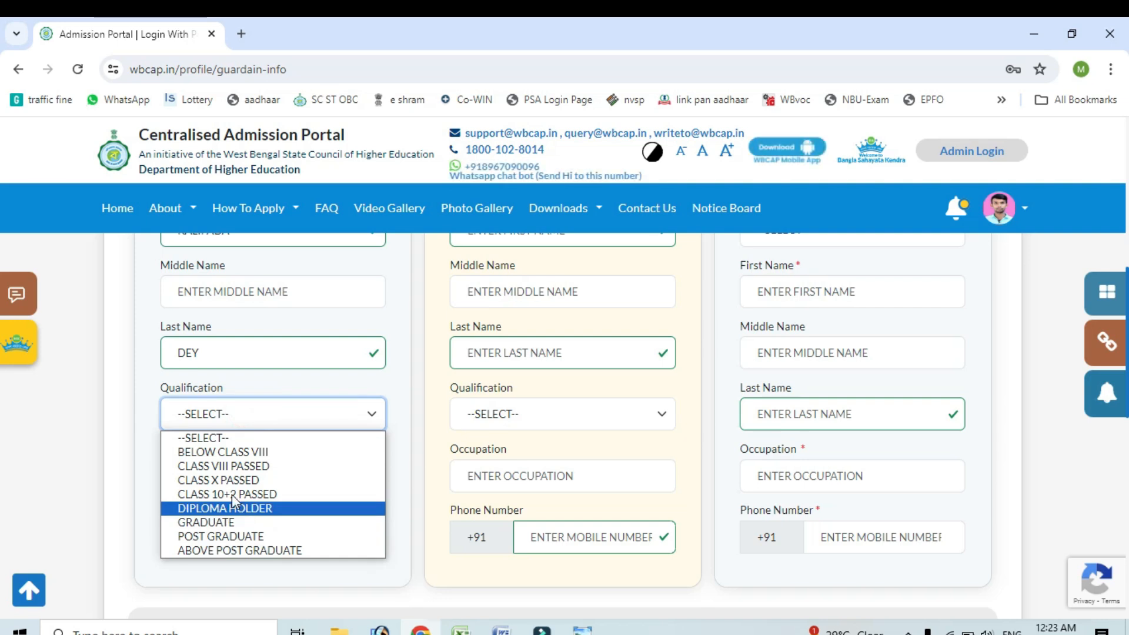
{"action": "left_click", "coordinate": [232, 479]}
{"action": "left_click", "coordinate": [256, 486]}
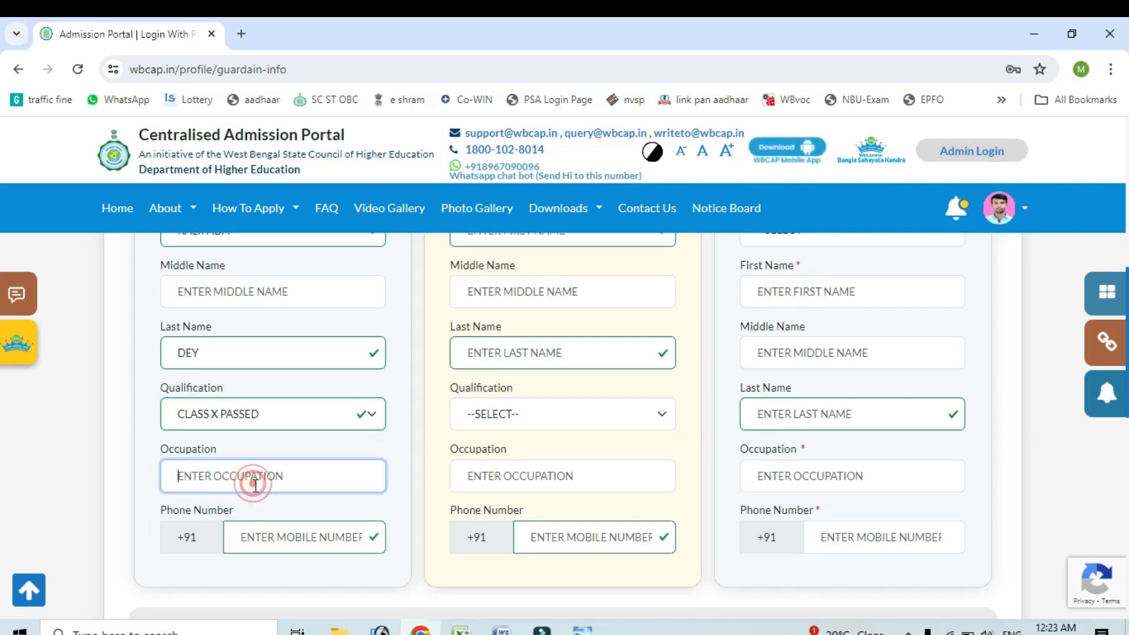
{"action": "type", "text": "FAR"}
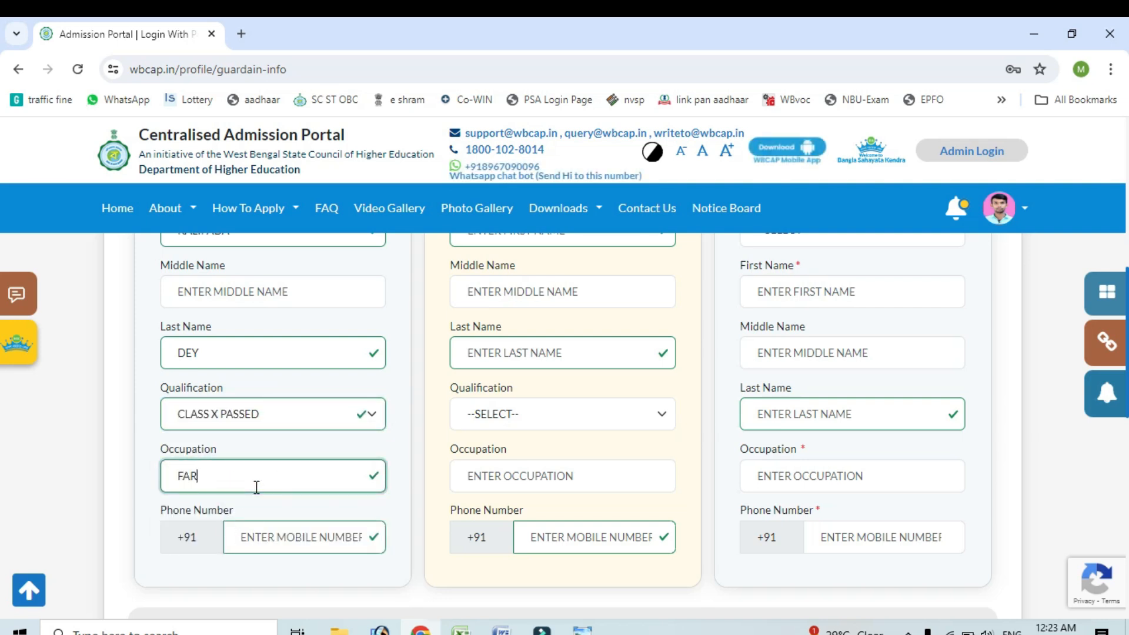
{"action": "type", "text": "MER"}
{"action": "left_click", "coordinate": [265, 536]}
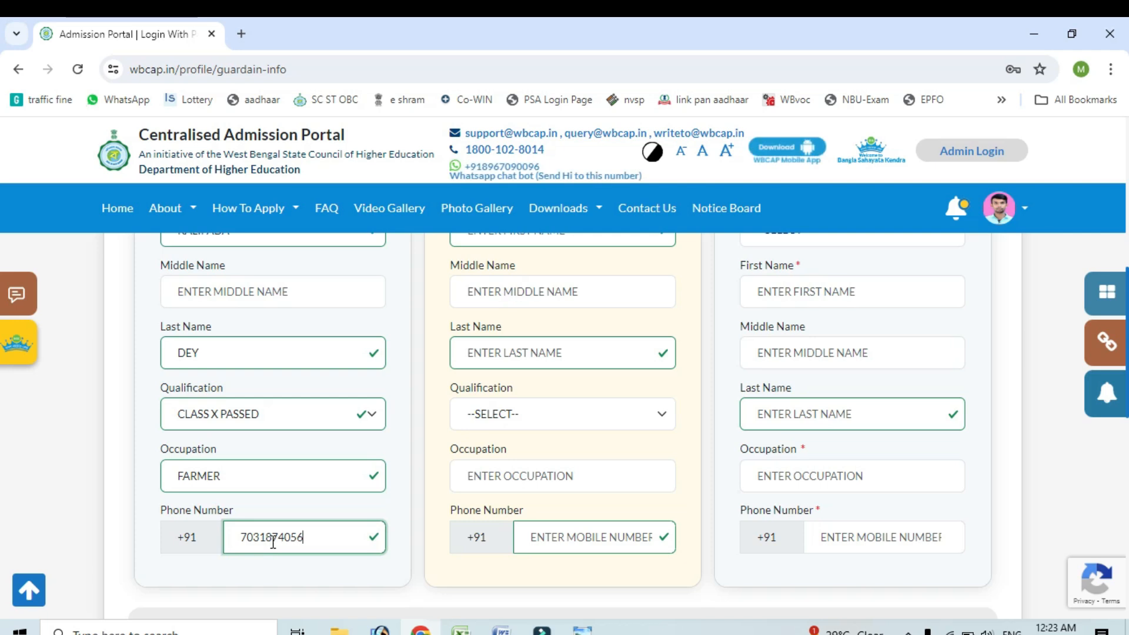
Fill in the mother's details: MRS. prefix, name, CLASS X PASSED, HOUSE WIFE, phone number.
{"action": "scroll", "coordinate": [533, 283], "scroll_direction": "up", "scroll_amount": 1}
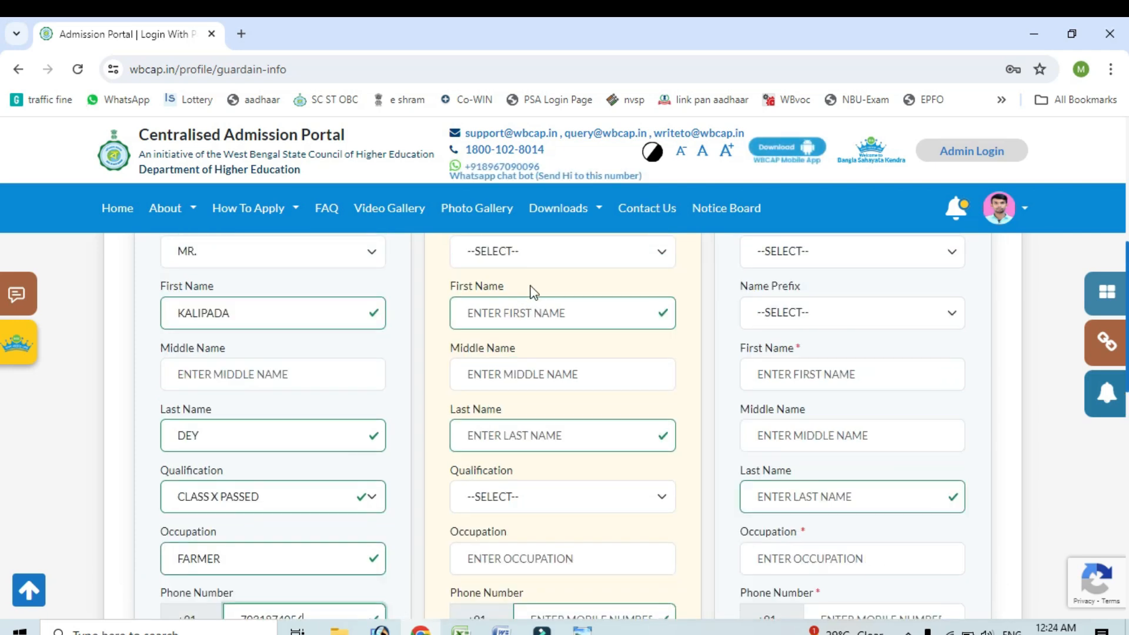
{"action": "left_click", "coordinate": [528, 253]}
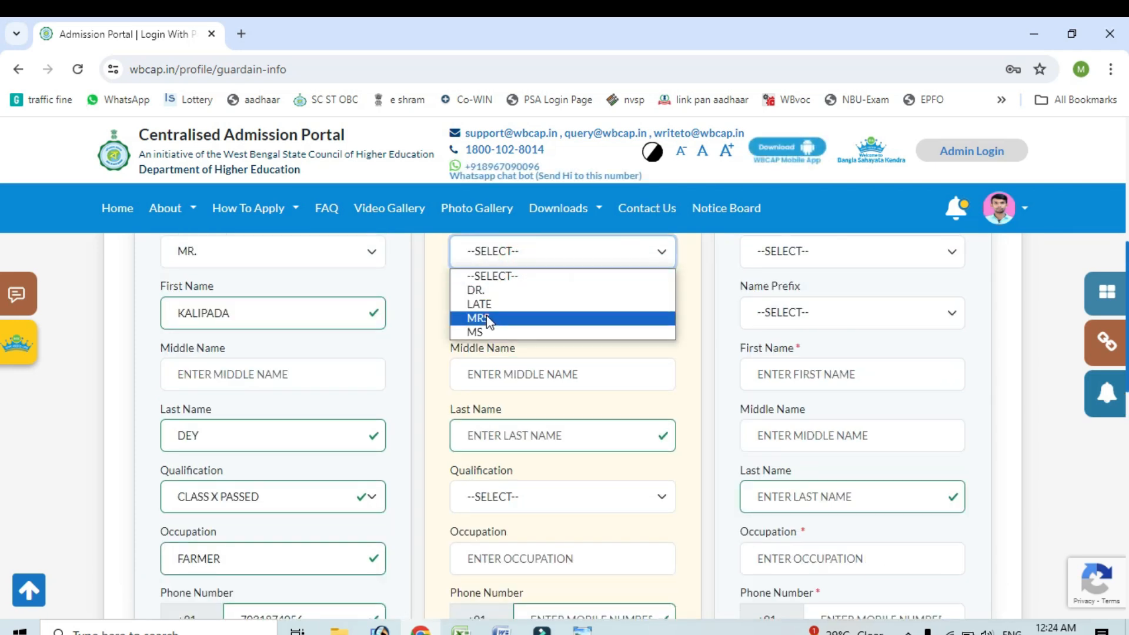
{"action": "left_click", "coordinate": [487, 320]}
{"action": "left_click", "coordinate": [503, 315]}
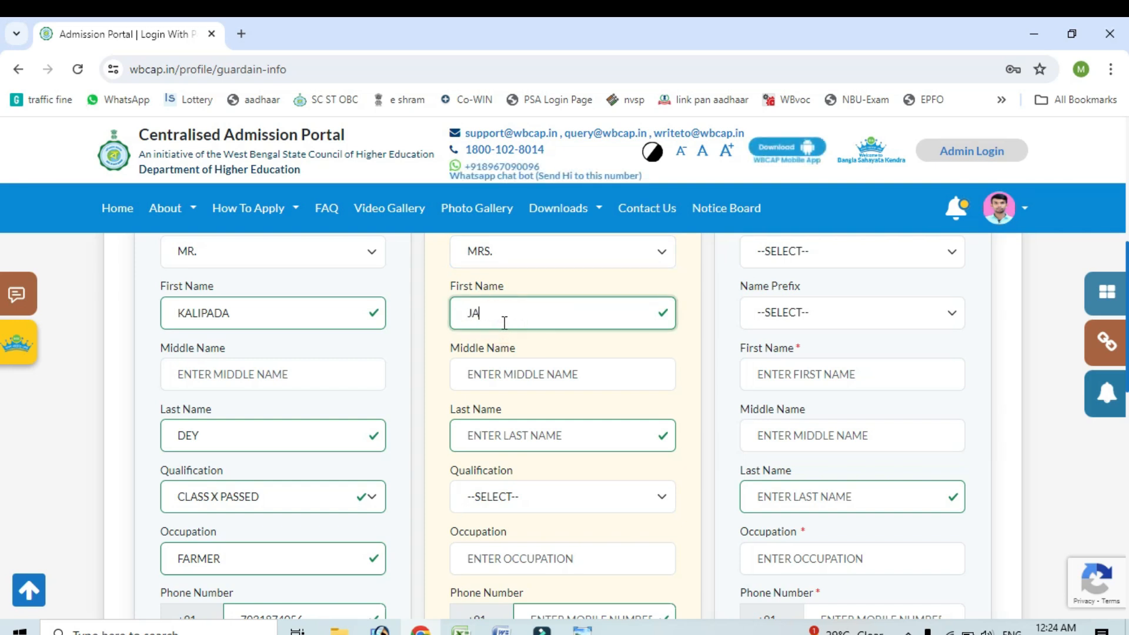
{"action": "key", "text": "Tab"}
{"action": "key", "text": "Tab"}
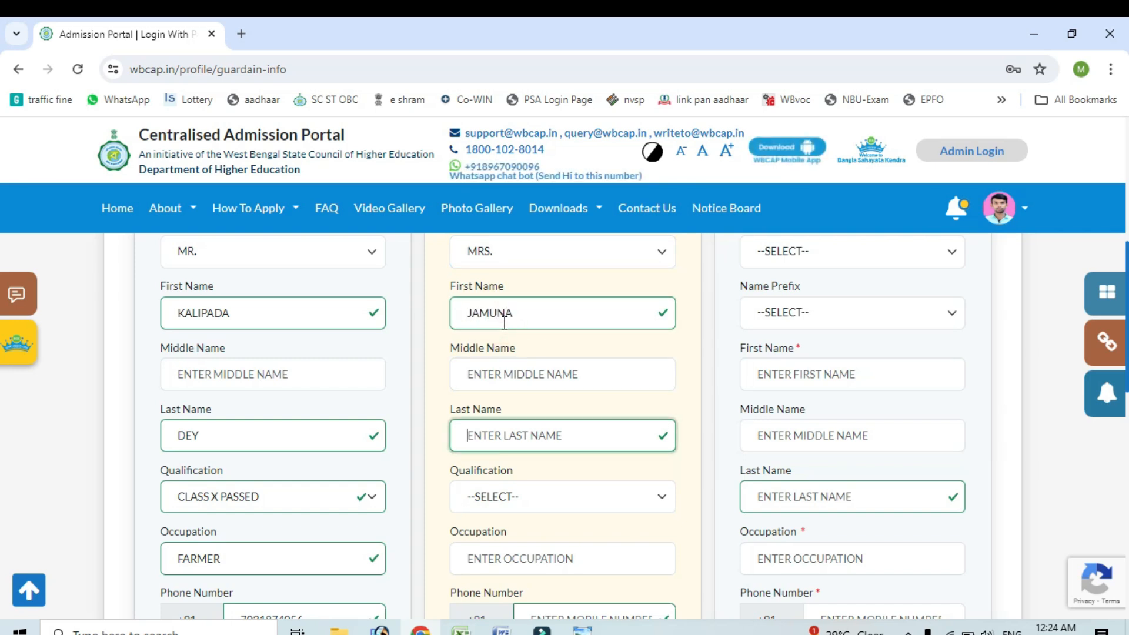
{"action": "key", "text": "Tab"}
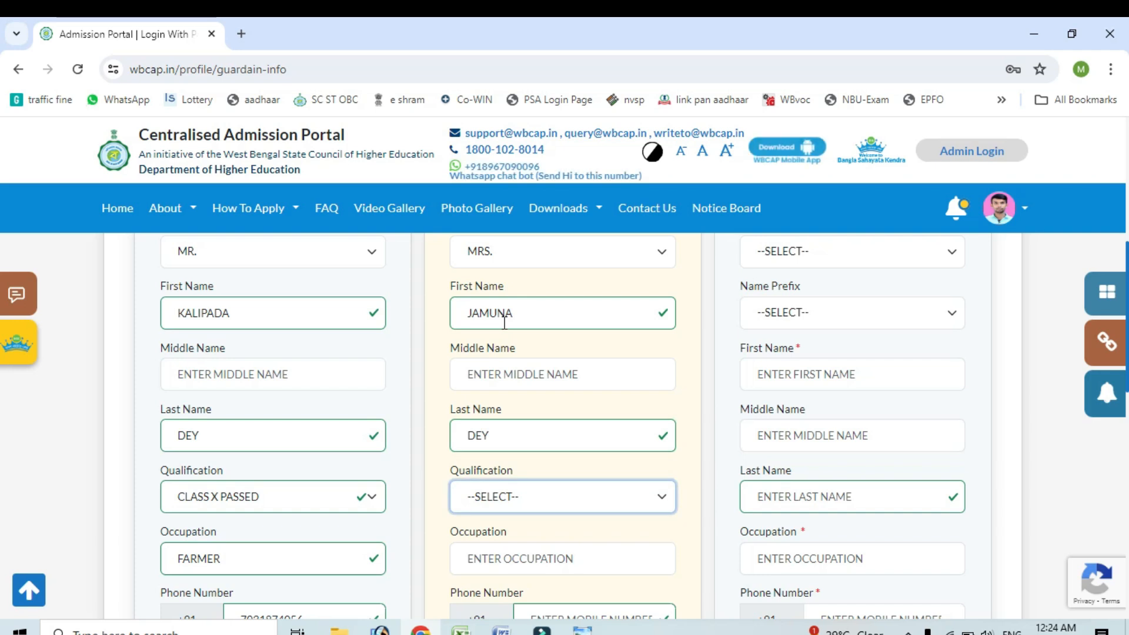
{"action": "left_click", "coordinate": [500, 512]}
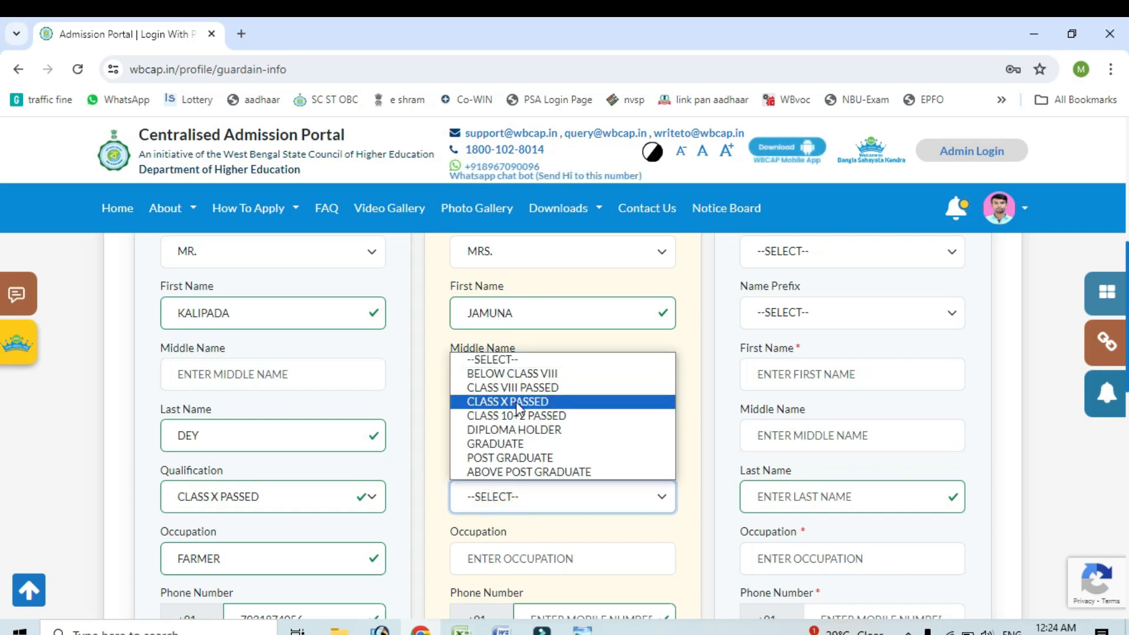
{"action": "left_click", "coordinate": [513, 398]}
{"action": "left_click", "coordinate": [514, 555]}
{"action": "type", "text": "HOUSE WIFE"}
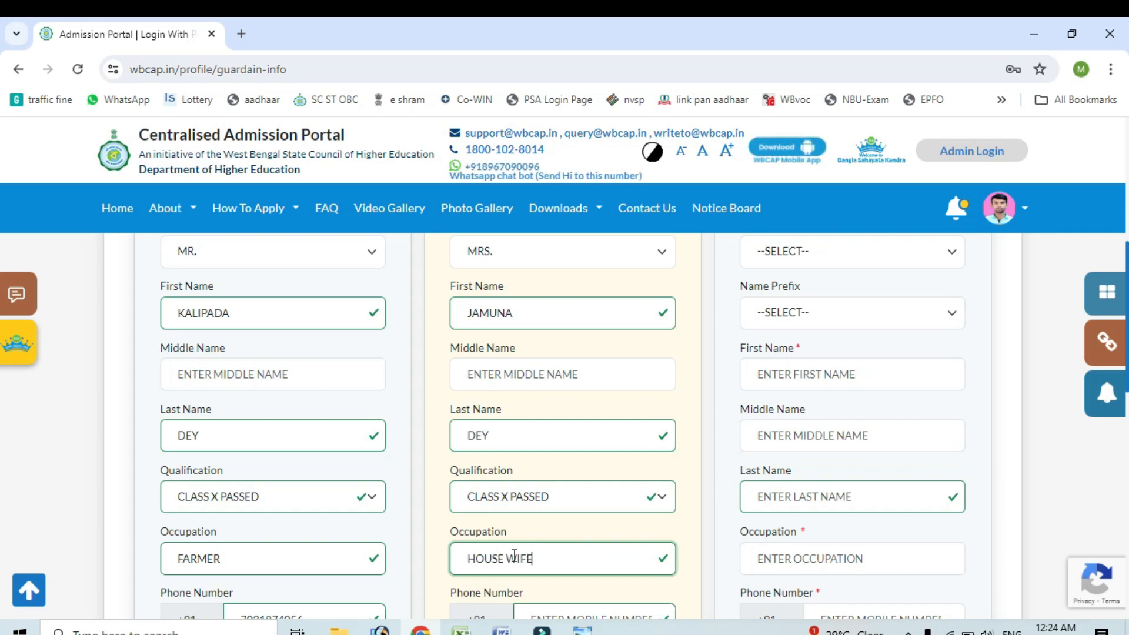
{"action": "scroll", "coordinate": [517, 558], "scroll_direction": "down", "scroll_amount": 2}
{"action": "left_click", "coordinate": [540, 538]}
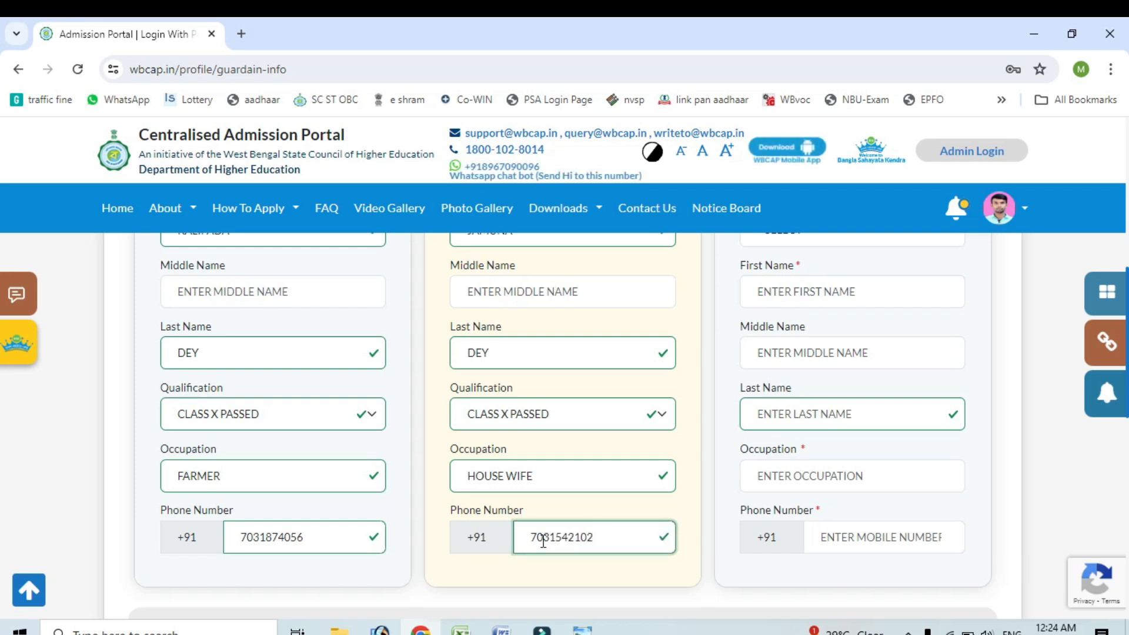
{"action": "scroll", "coordinate": [600, 535], "scroll_direction": "up", "scroll_amount": 4}
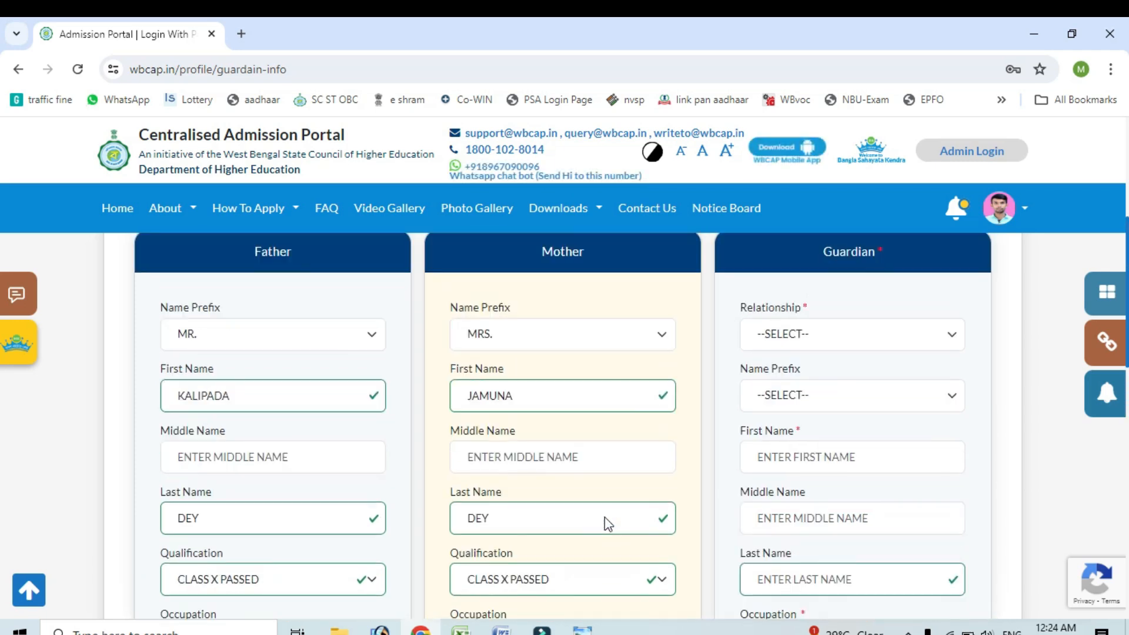
Set FATHER as guardian with annual income 60000, then save and confirm the page.
{"action": "left_click", "coordinate": [865, 333]}
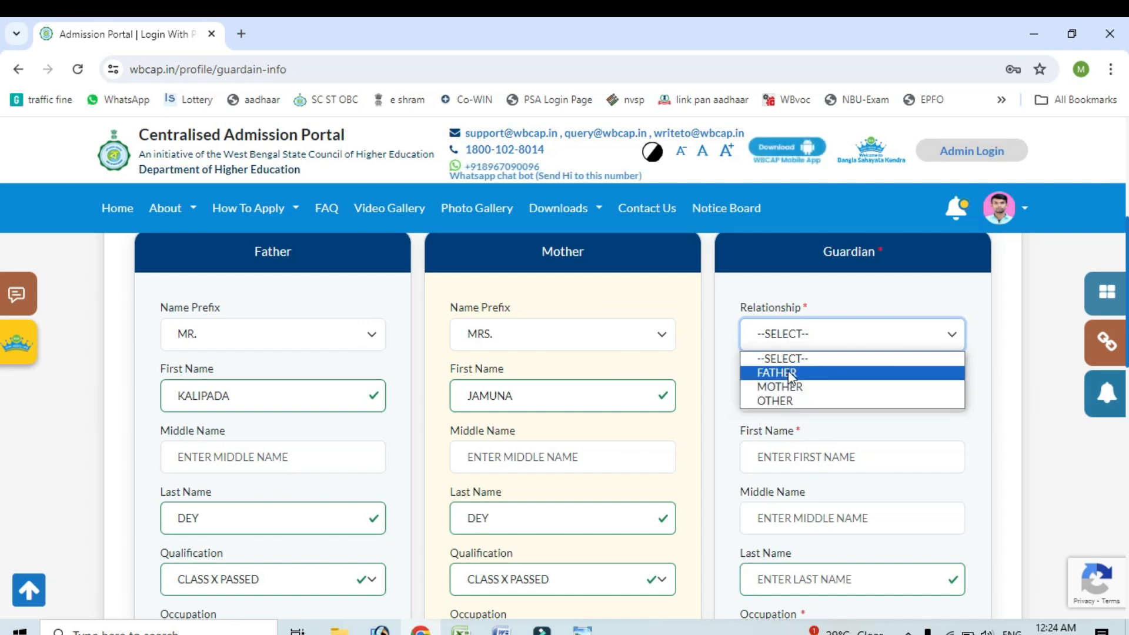
{"action": "left_click", "coordinate": [788, 372]}
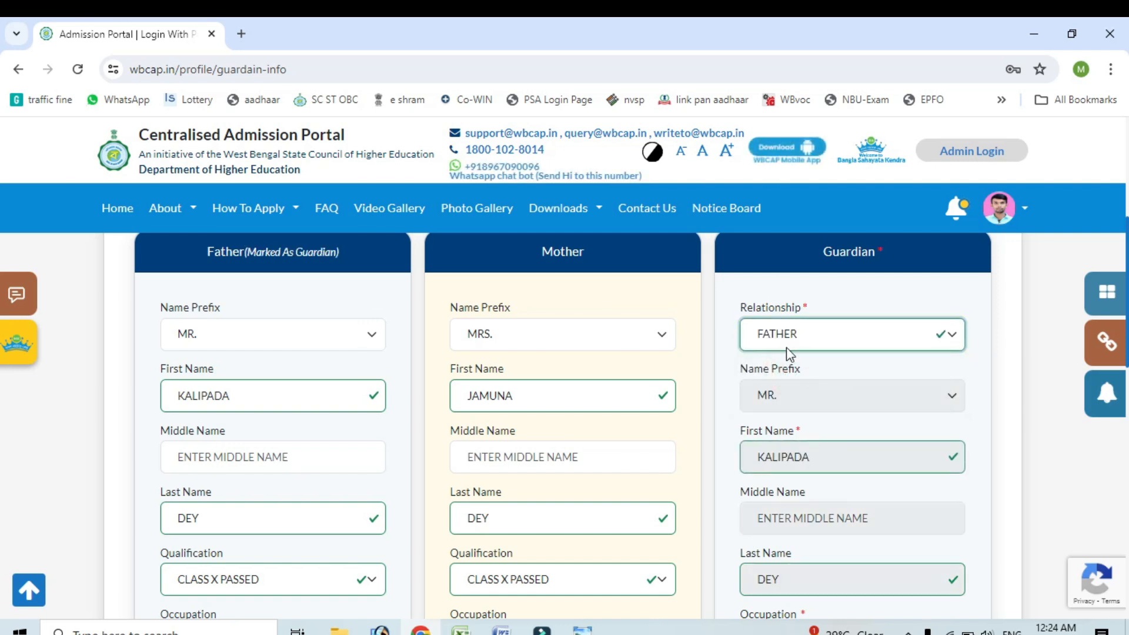
{"action": "scroll", "coordinate": [831, 464], "scroll_direction": "down", "scroll_amount": 4}
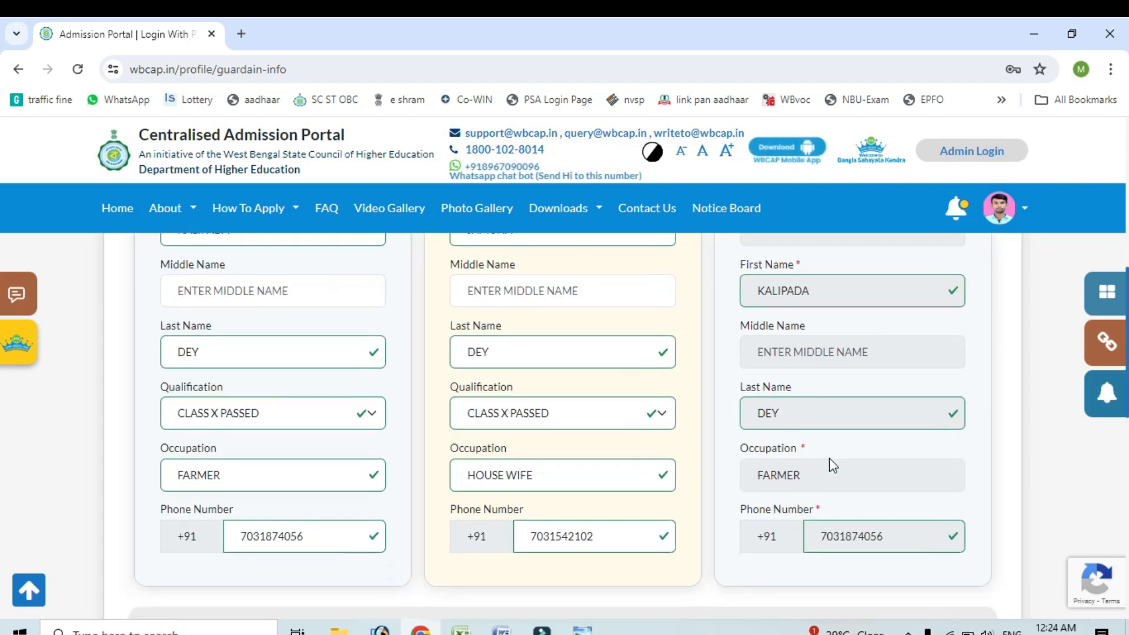
{"action": "scroll", "coordinate": [563, 552], "scroll_direction": "down", "scroll_amount": 1}
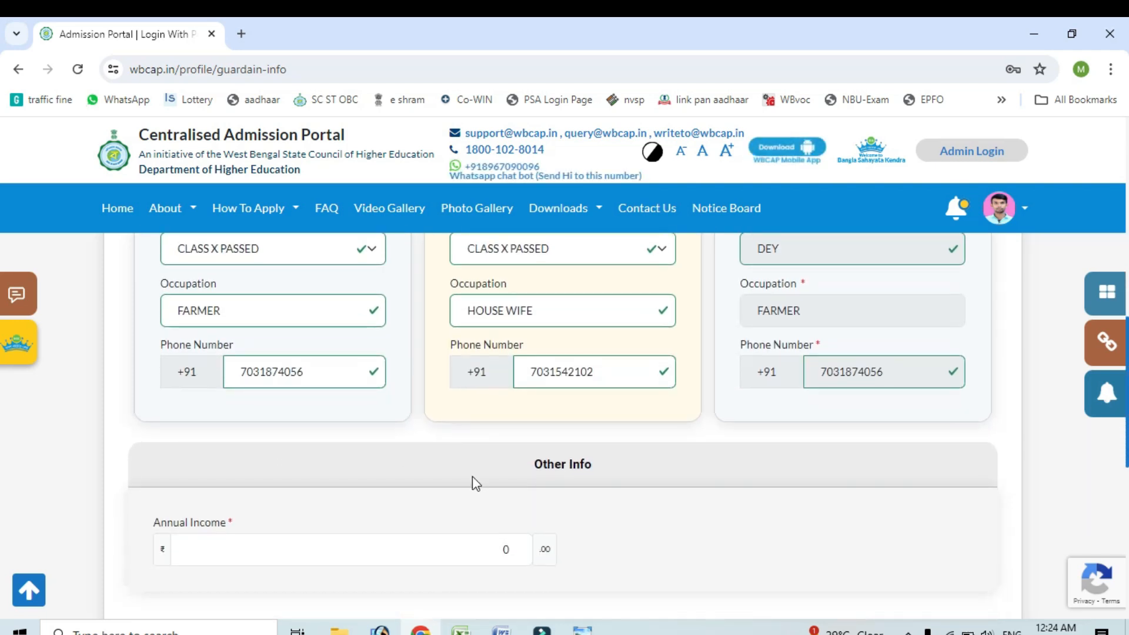
{"action": "scroll", "coordinate": [471, 477], "scroll_direction": "down", "scroll_amount": 1}
{"action": "left_click", "coordinate": [514, 469]}
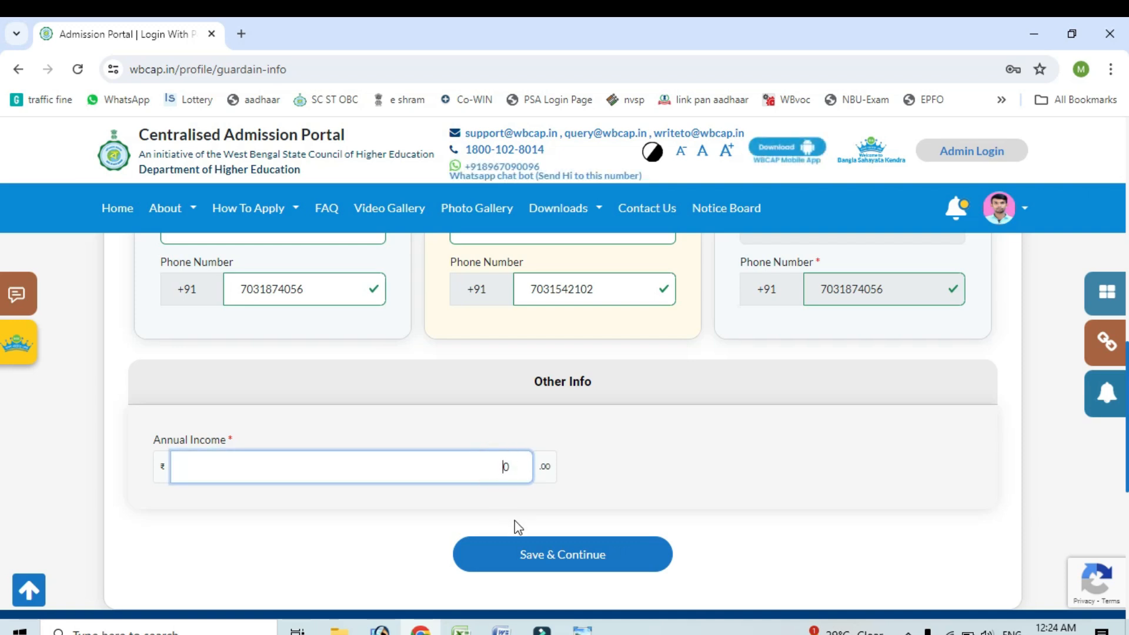
{"action": "type", "text": "60000"}
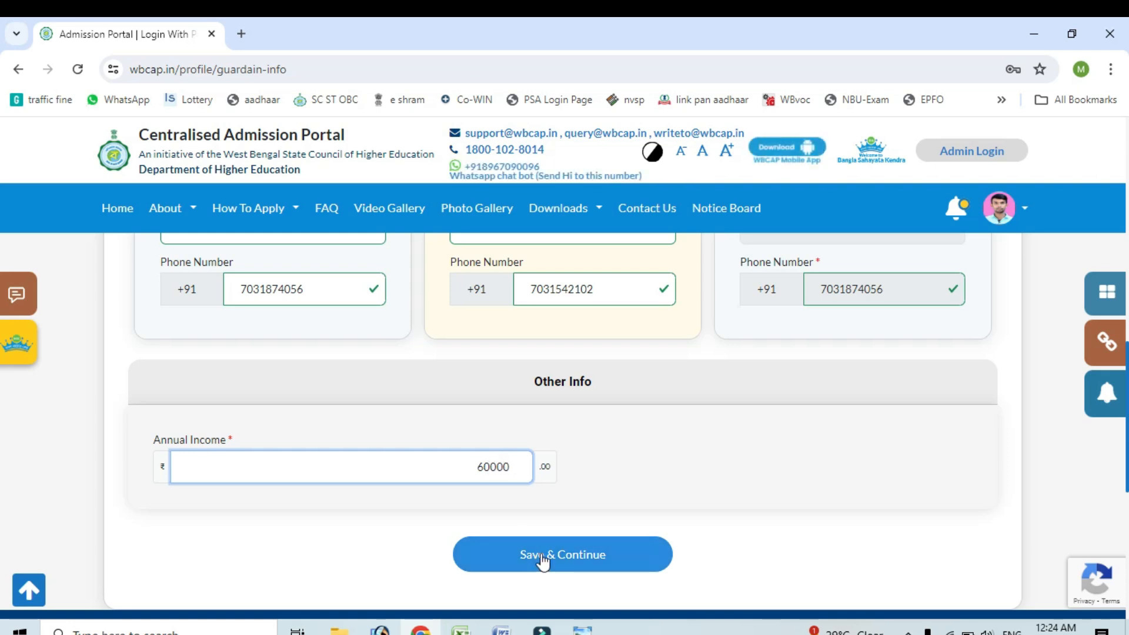
{"action": "left_click", "coordinate": [566, 560]}
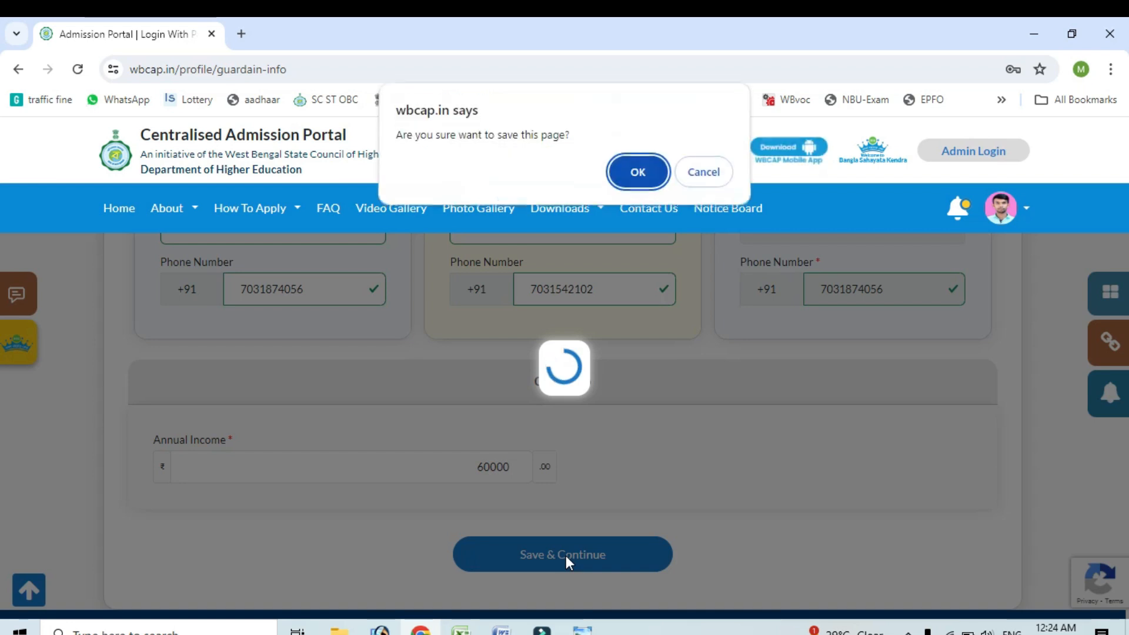
{"action": "left_click", "coordinate": [637, 172]}
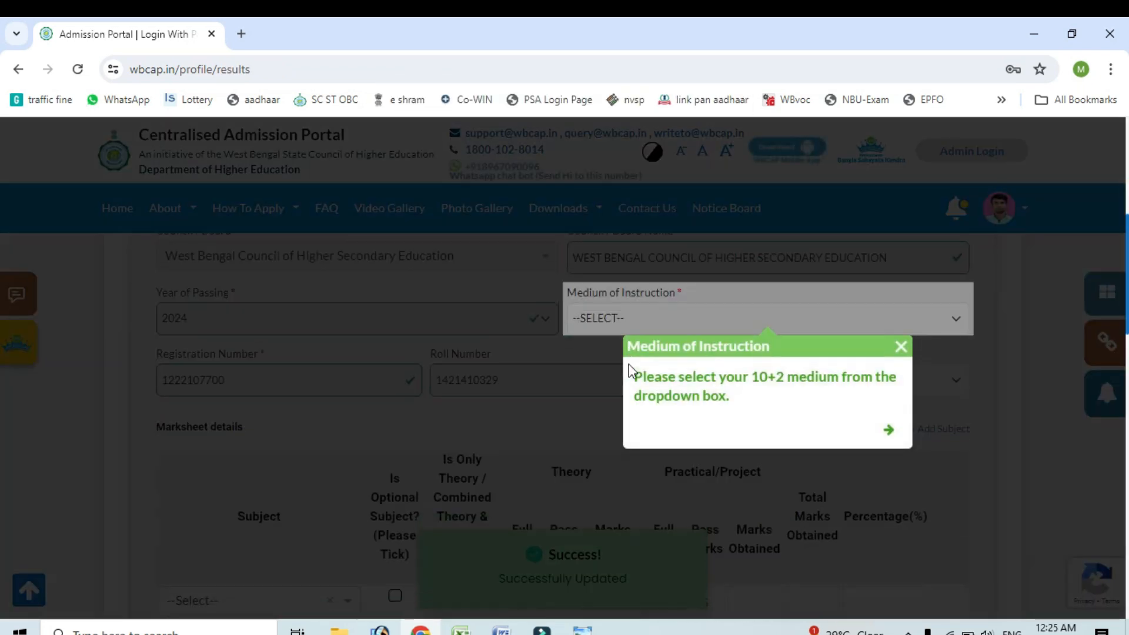
Set the medium of instruction to BENGALI and the discipline / stream to ARTS.
{"action": "left_click", "coordinate": [900, 347]}
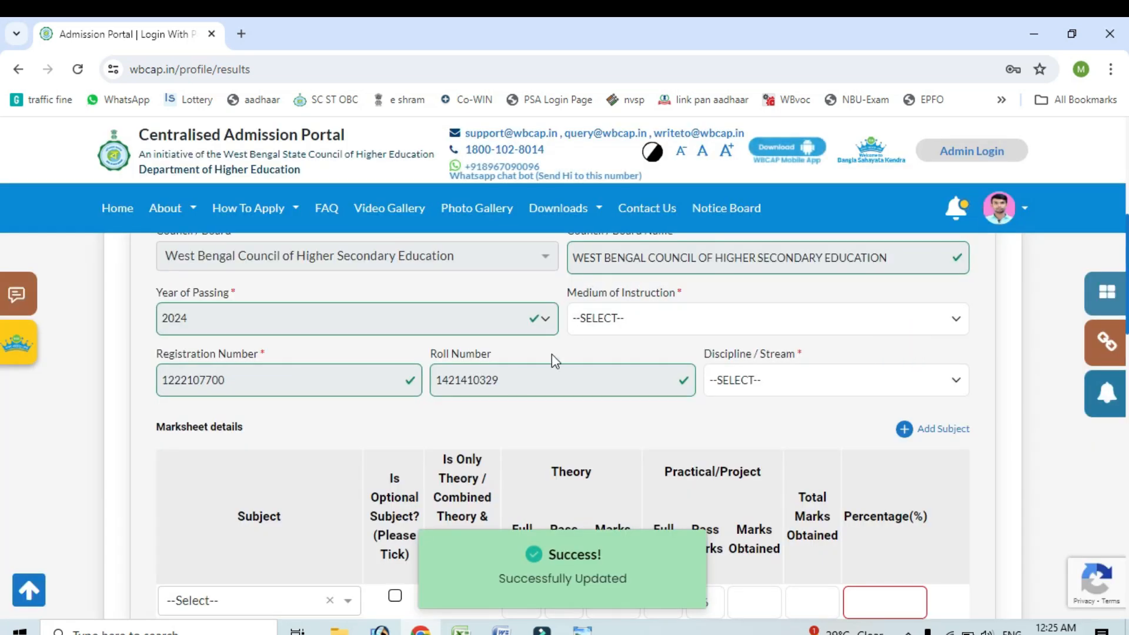
{"action": "scroll", "coordinate": [617, 424], "scroll_direction": "up", "scroll_amount": 1}
{"action": "left_click", "coordinate": [658, 400]}
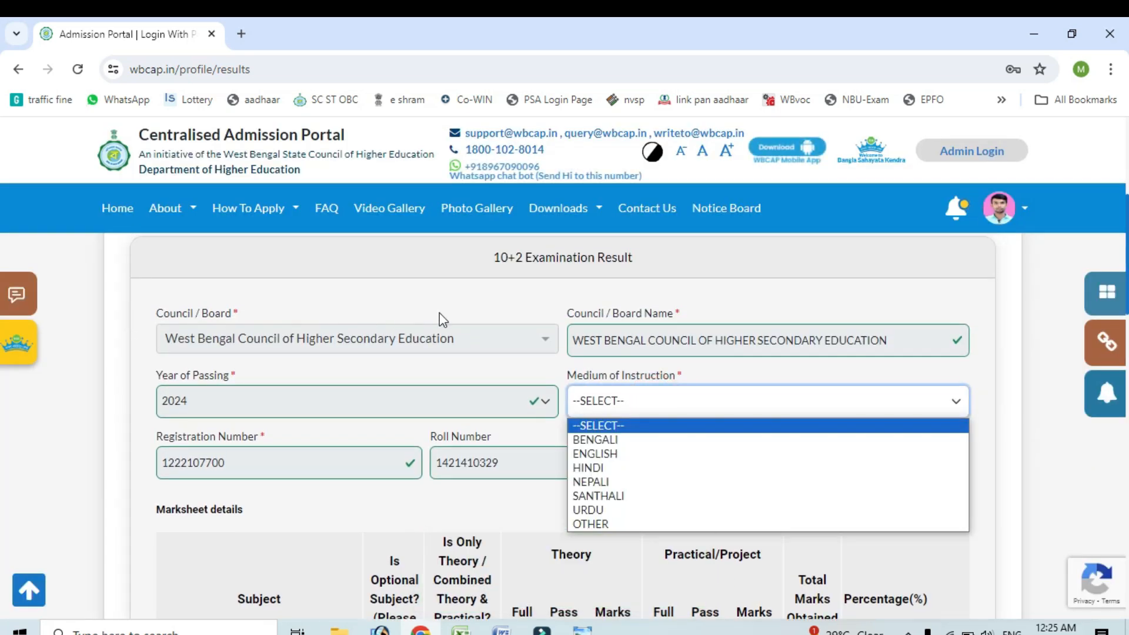
{"action": "left_click", "coordinate": [612, 441]}
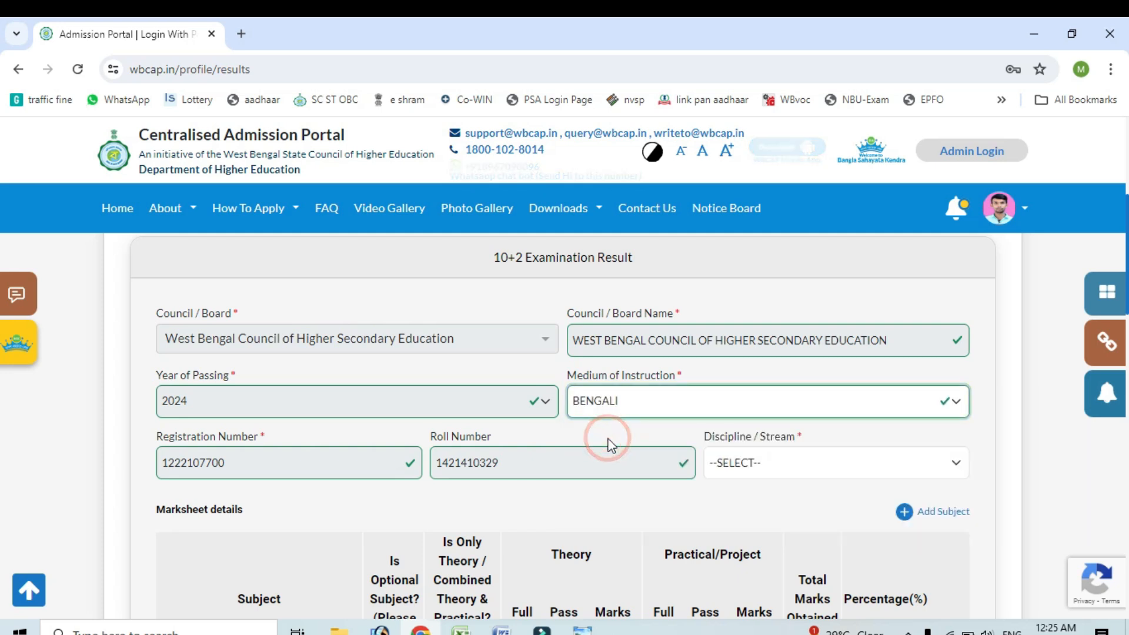
{"action": "left_click", "coordinate": [790, 471]}
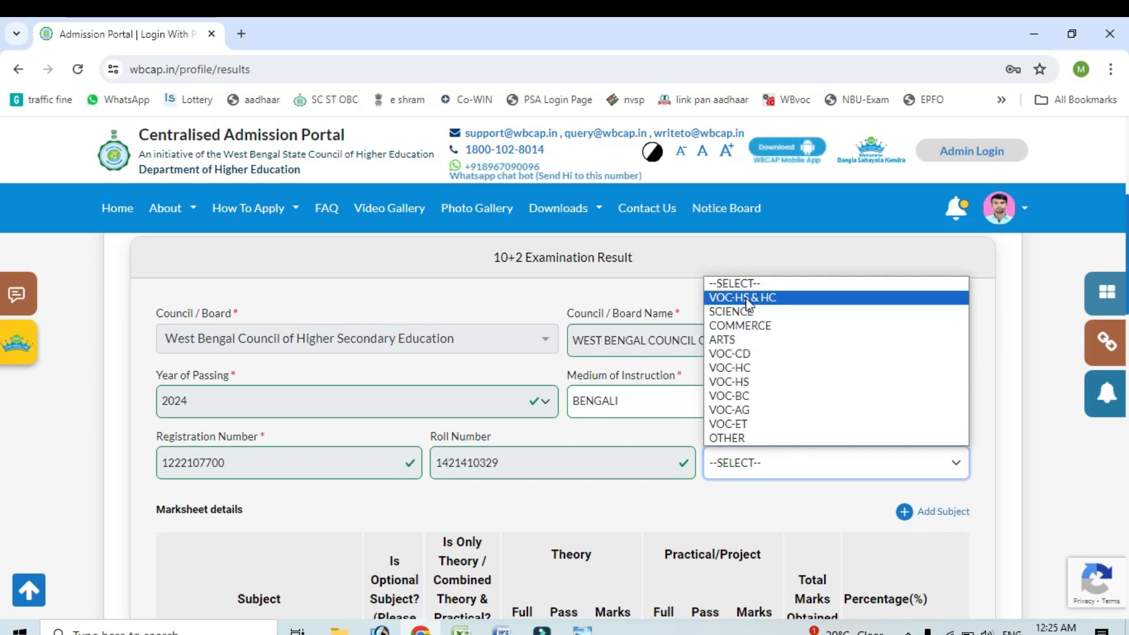
{"action": "left_click", "coordinate": [752, 341]}
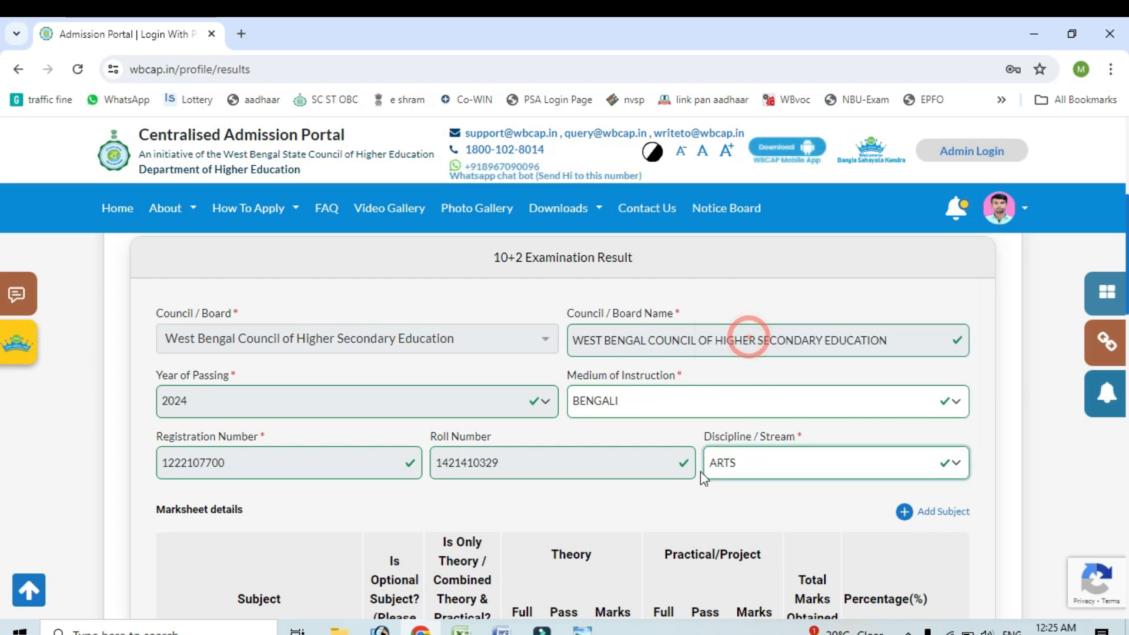
Fill the first marksheet row with WB-HS - Bengali as 1st Lang and 60 theory marks.
{"action": "scroll", "coordinate": [643, 496], "scroll_direction": "down", "scroll_amount": 4}
{"action": "left_click", "coordinate": [286, 440]}
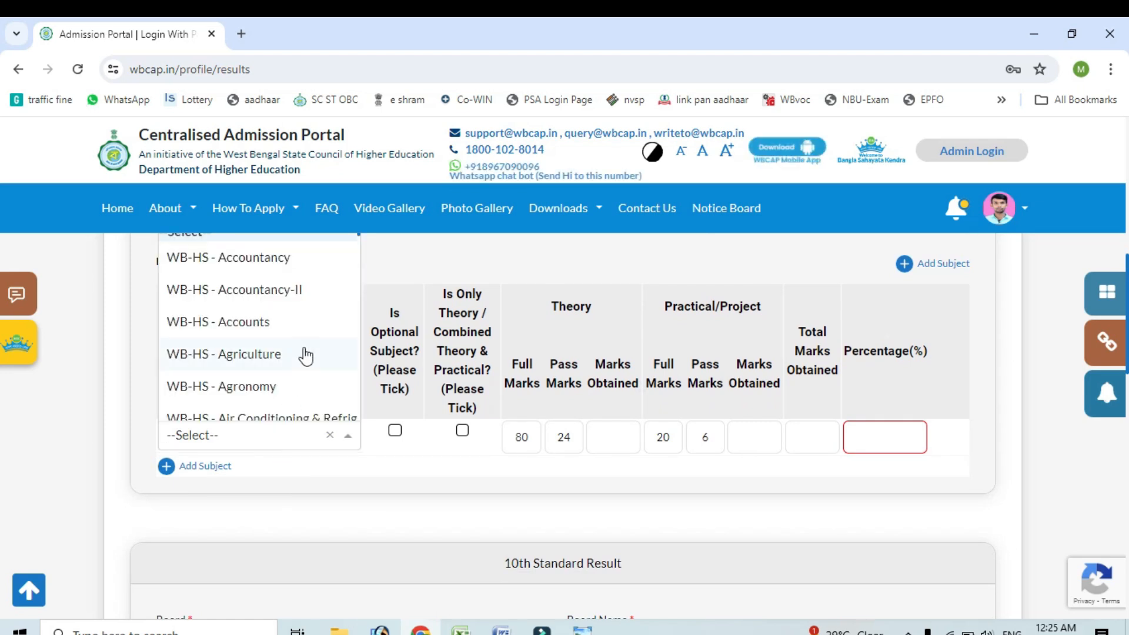
{"action": "scroll", "coordinate": [302, 367], "scroll_direction": "down", "scroll_amount": 8}
{"action": "scroll", "coordinate": [305, 356], "scroll_direction": "down", "scroll_amount": 5}
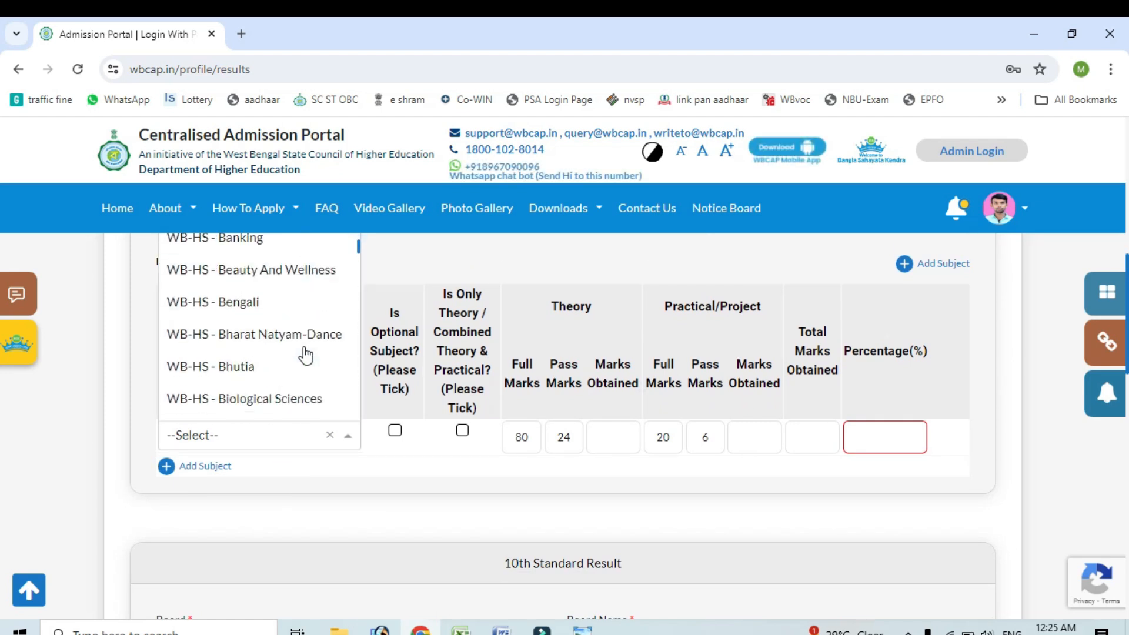
{"action": "left_click", "coordinate": [257, 289]}
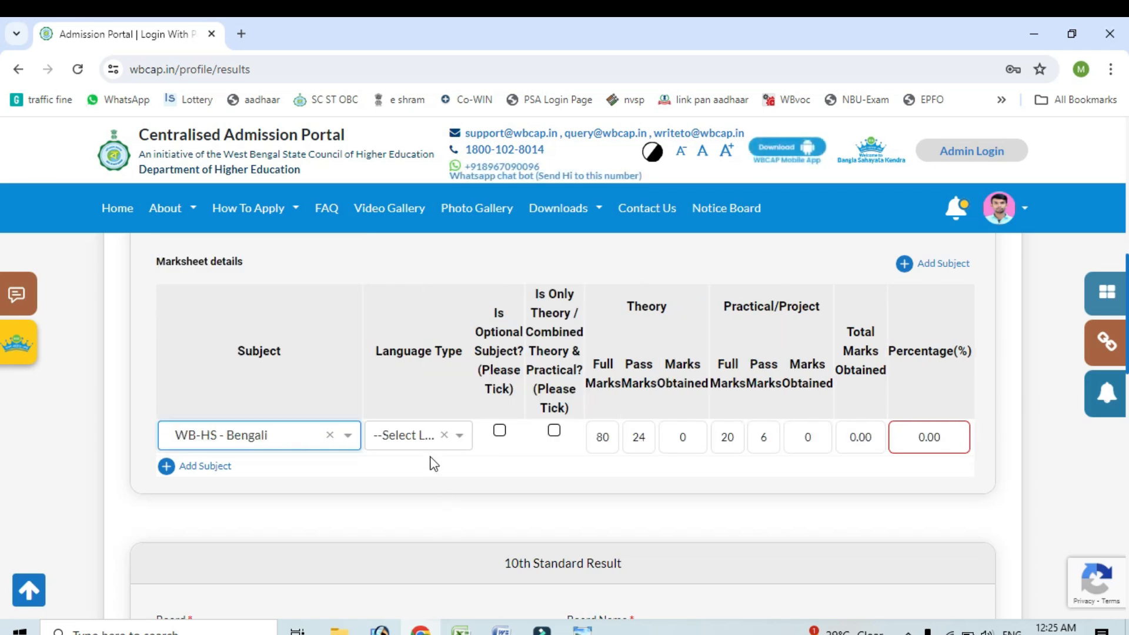
{"action": "left_click", "coordinate": [423, 435]}
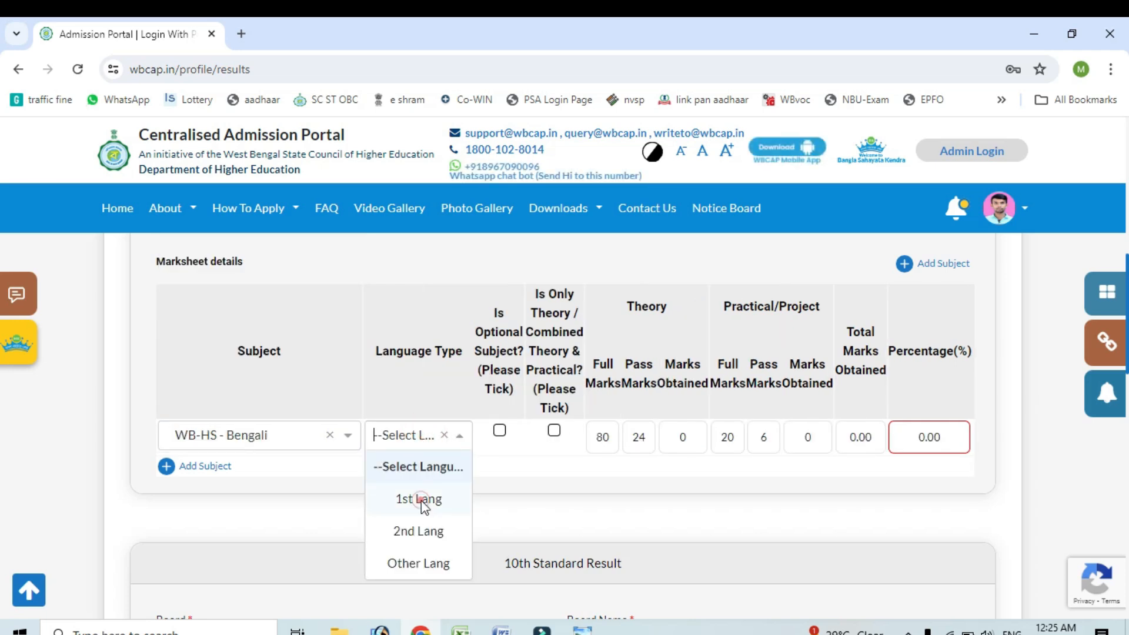
{"action": "left_click", "coordinate": [420, 500]}
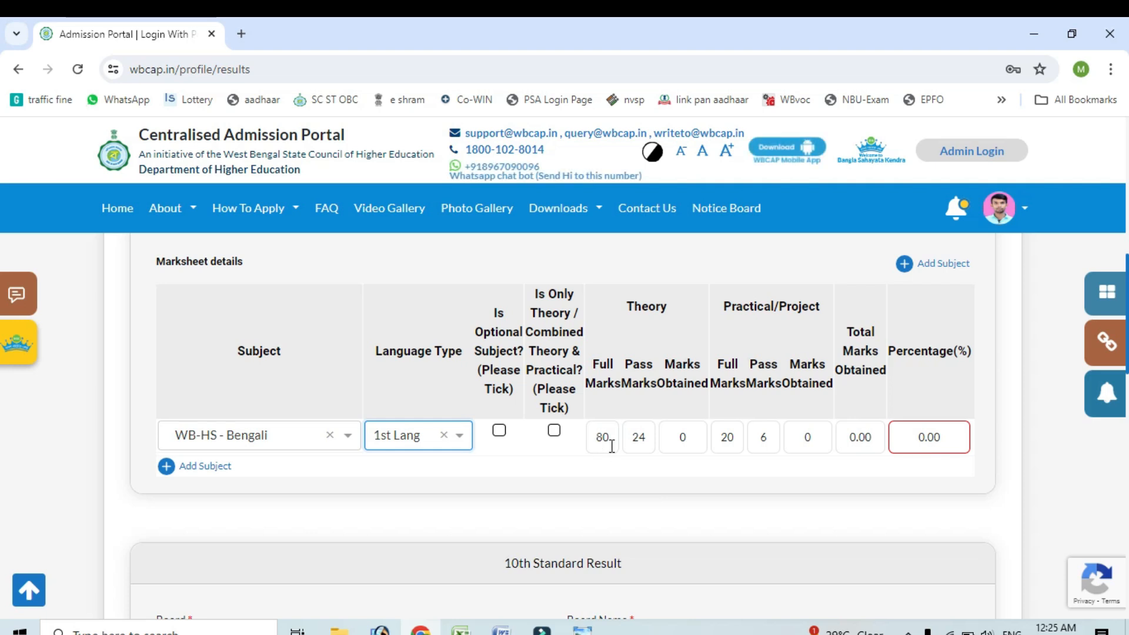
{"action": "left_click", "coordinate": [700, 438]}
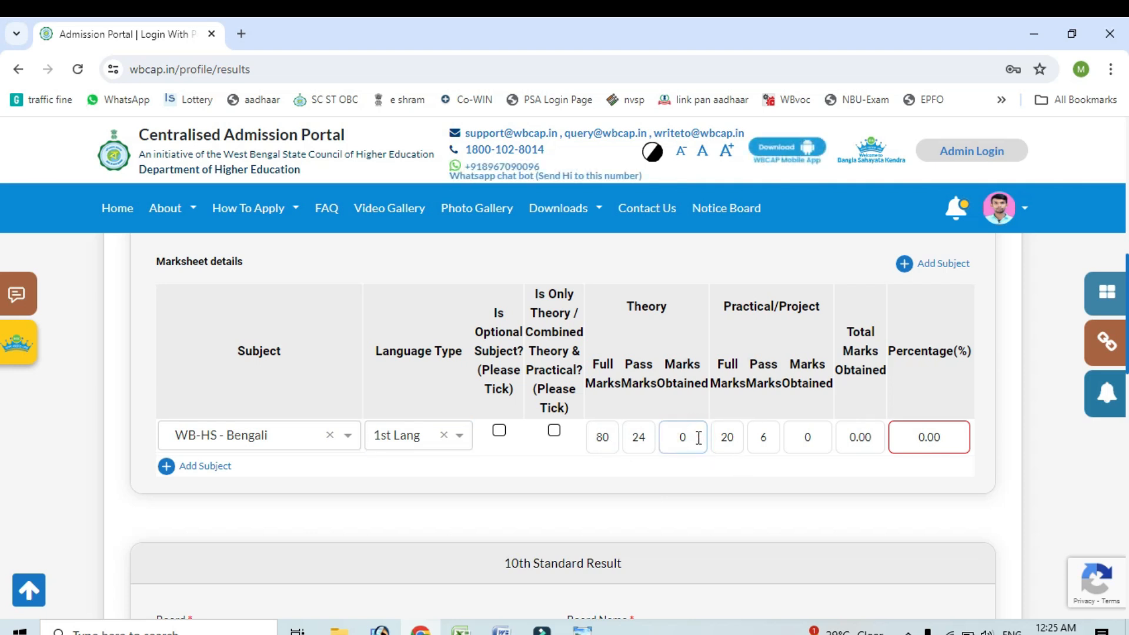
{"action": "type", "text": "60"}
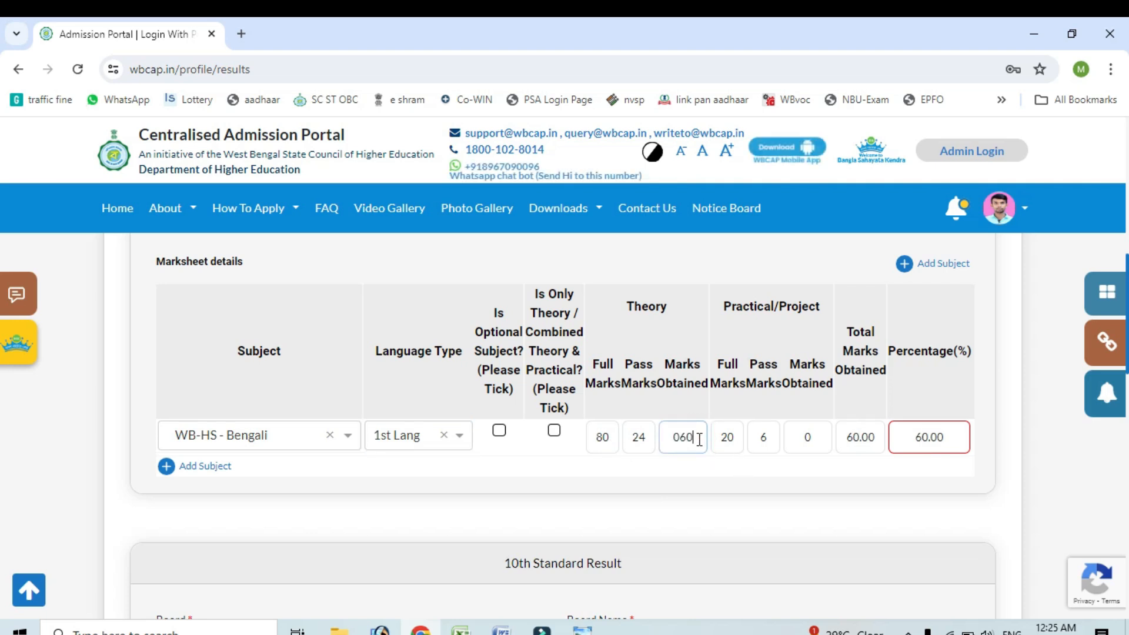
{"action": "left_click", "coordinate": [829, 441]}
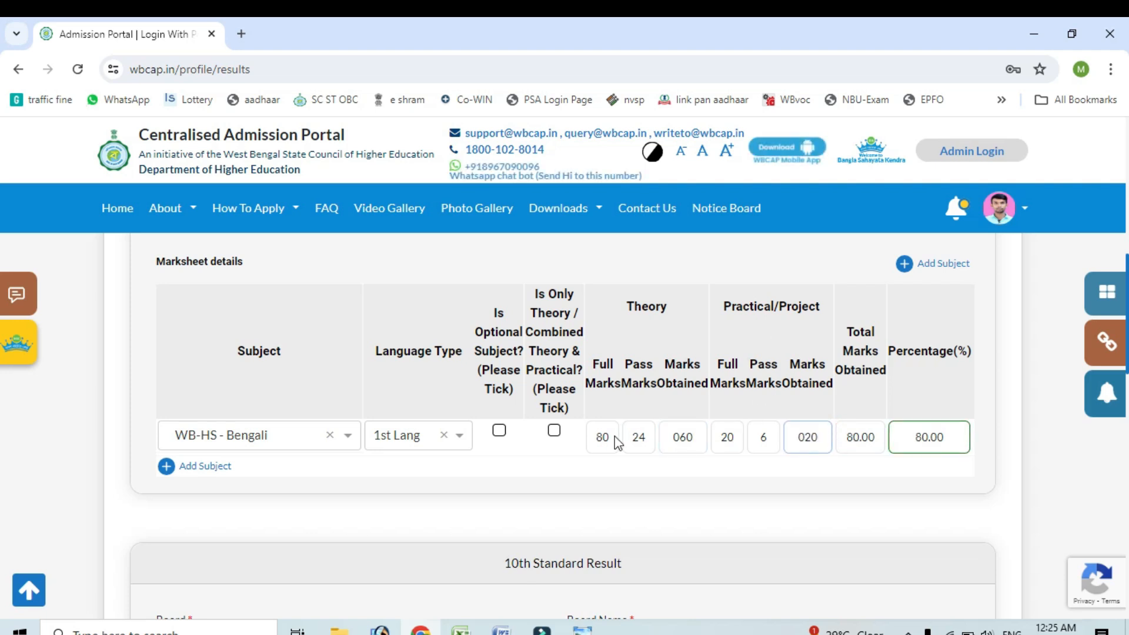
Add a WB-HS - English row as 2nd Lang with 60 theory and 20 practical marks.
{"action": "left_click", "coordinate": [197, 471]}
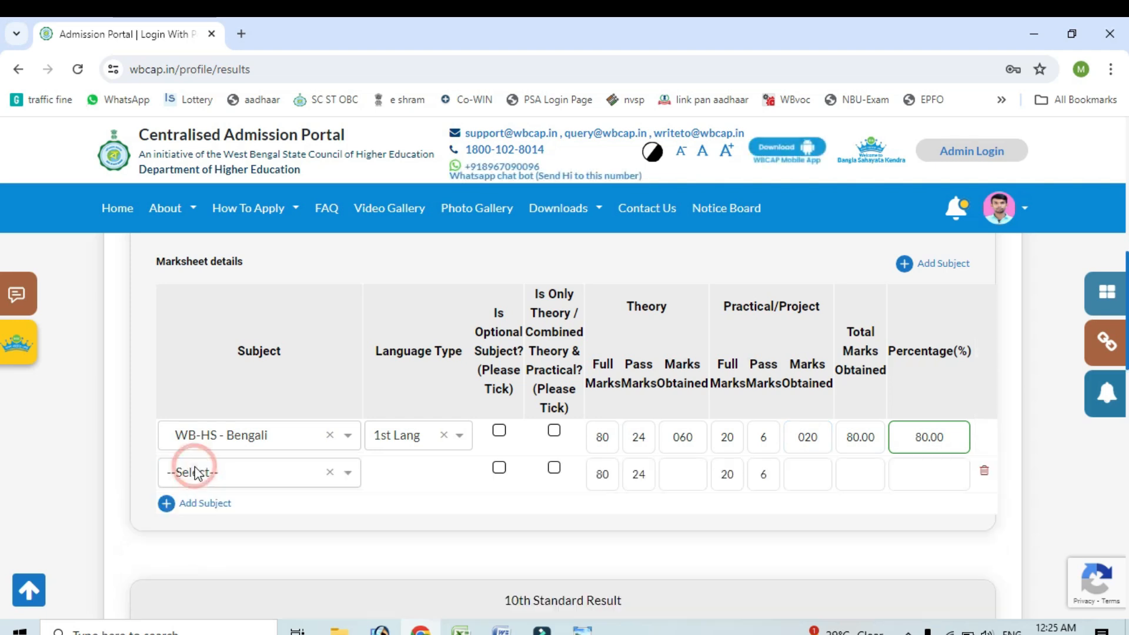
{"action": "left_click", "coordinate": [268, 479]}
{"action": "scroll", "coordinate": [288, 400], "scroll_direction": "down", "scroll_amount": 5}
{"action": "scroll", "coordinate": [288, 404], "scroll_direction": "down", "scroll_amount": 10}
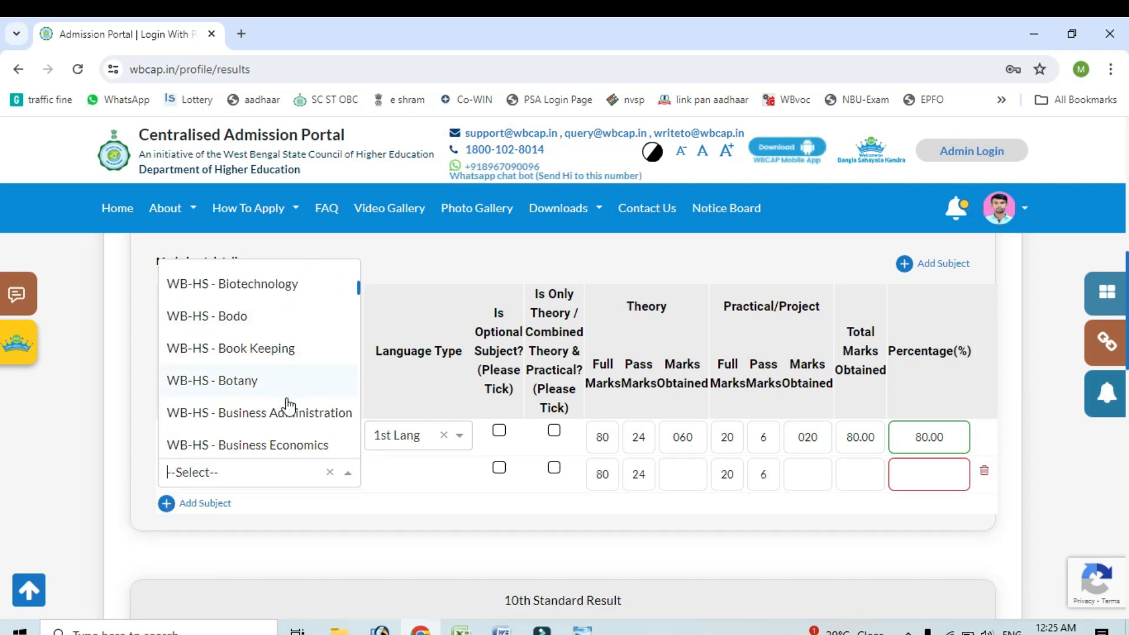
{"action": "scroll", "coordinate": [288, 406], "scroll_direction": "down", "scroll_amount": 10}
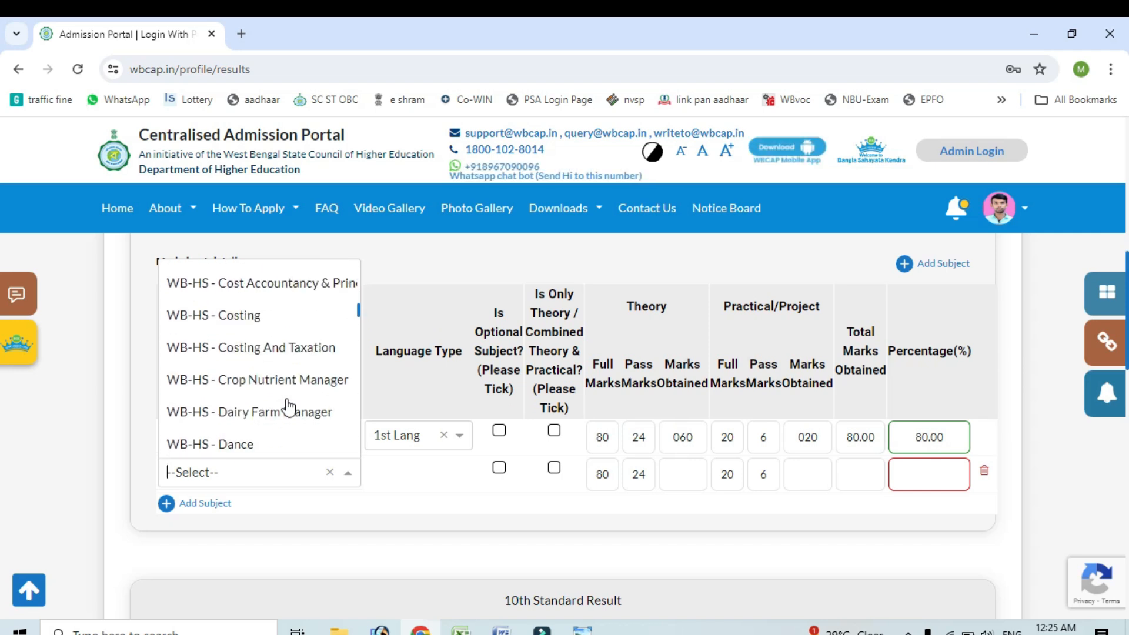
{"action": "scroll", "coordinate": [271, 406], "scroll_direction": "down", "scroll_amount": 3}
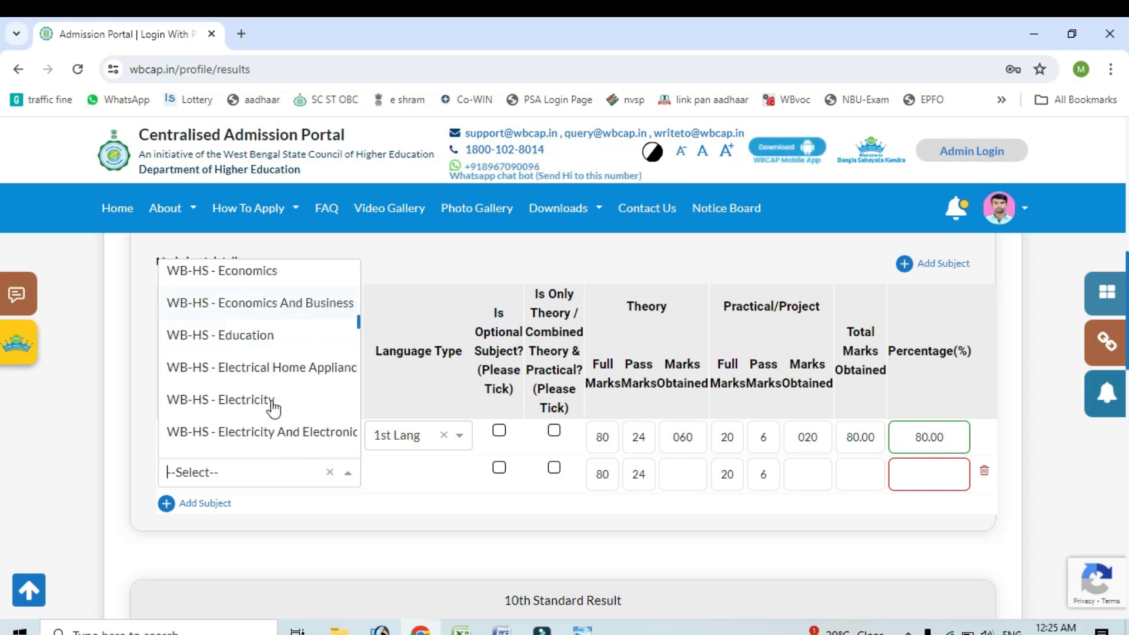
{"action": "scroll", "coordinate": [270, 402], "scroll_direction": "down", "scroll_amount": 5}
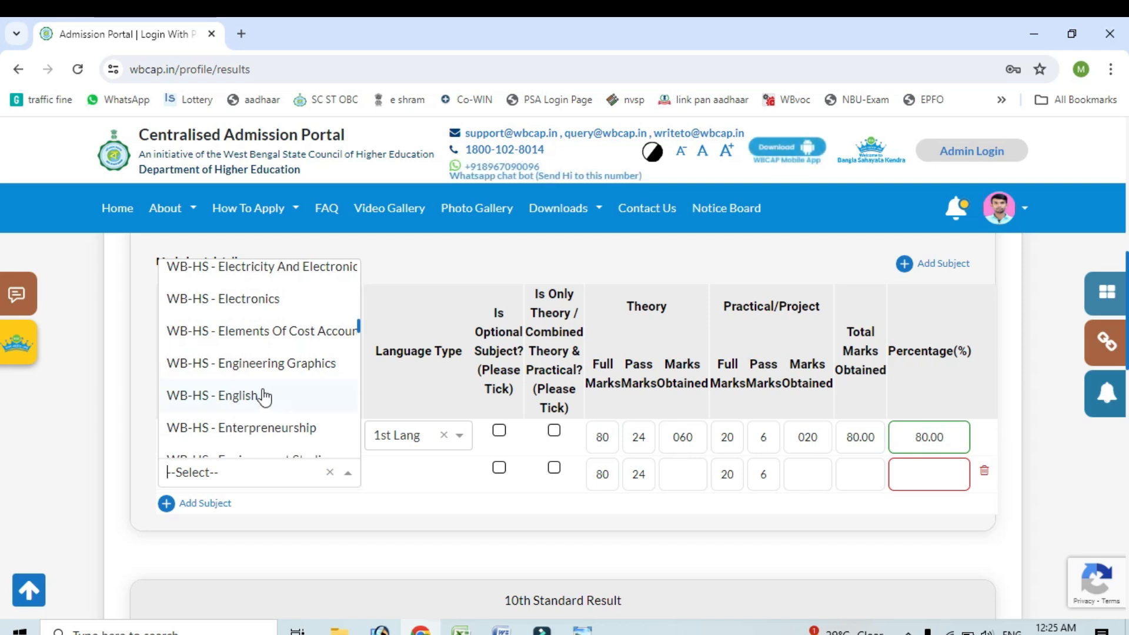
{"action": "left_click", "coordinate": [264, 397]}
{"action": "left_click", "coordinate": [403, 474]}
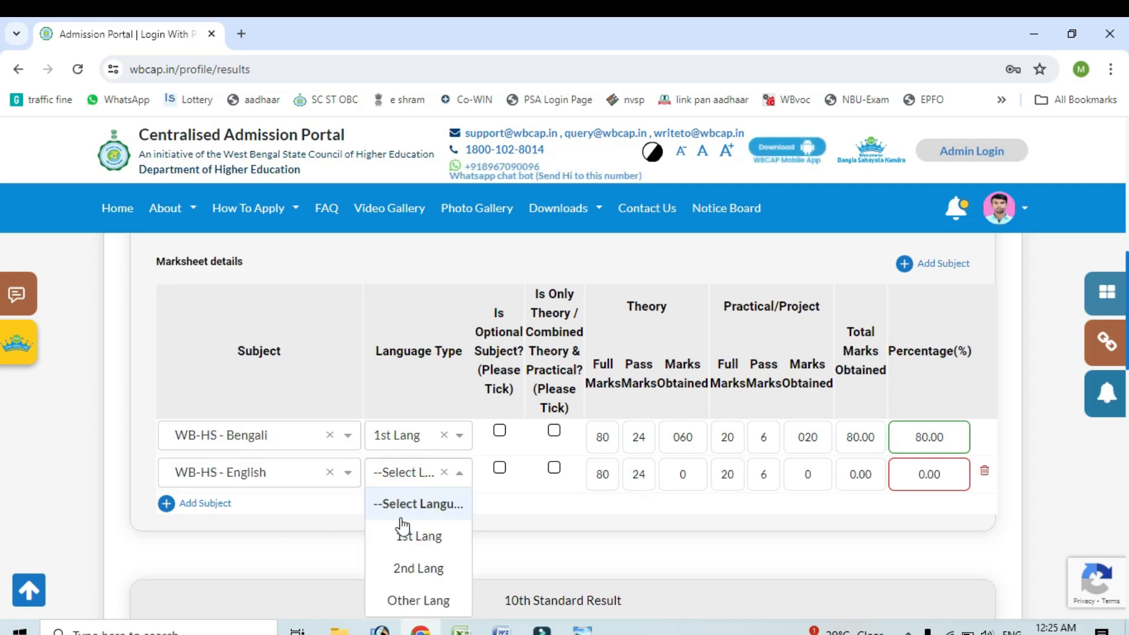
{"action": "left_click", "coordinate": [414, 570]}
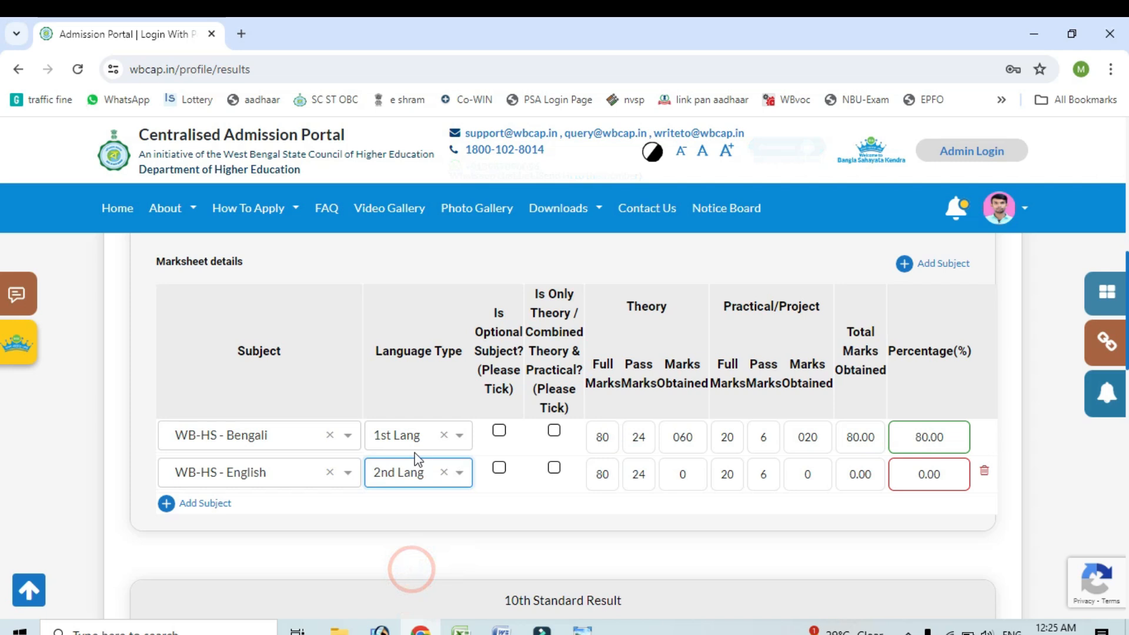
{"action": "left_click", "coordinate": [699, 479]}
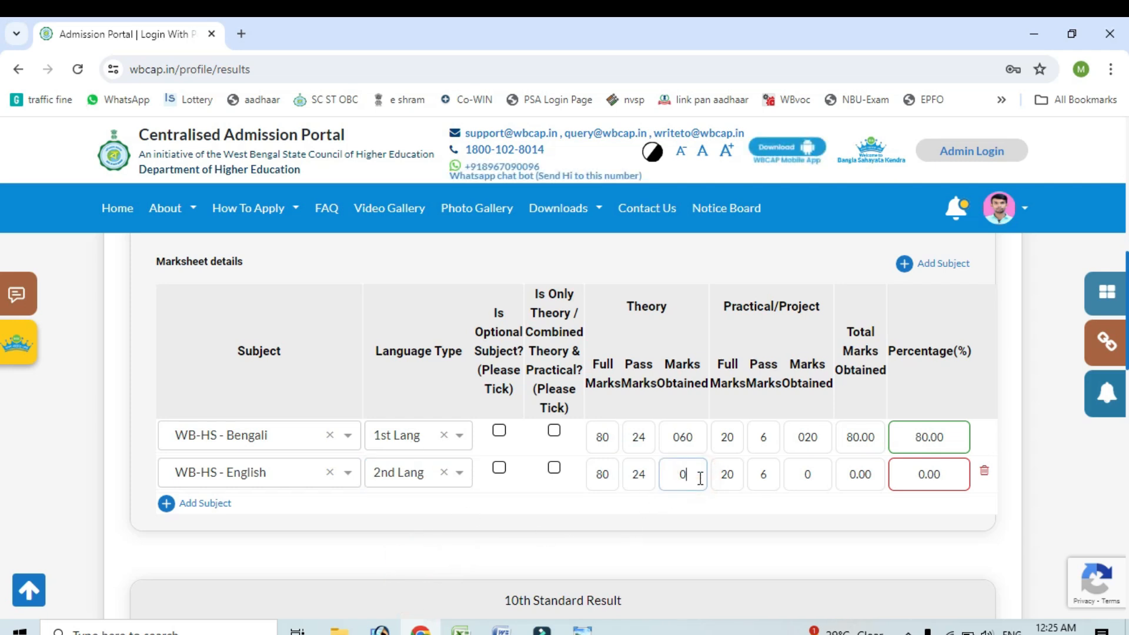
{"action": "type", "text": "60"}
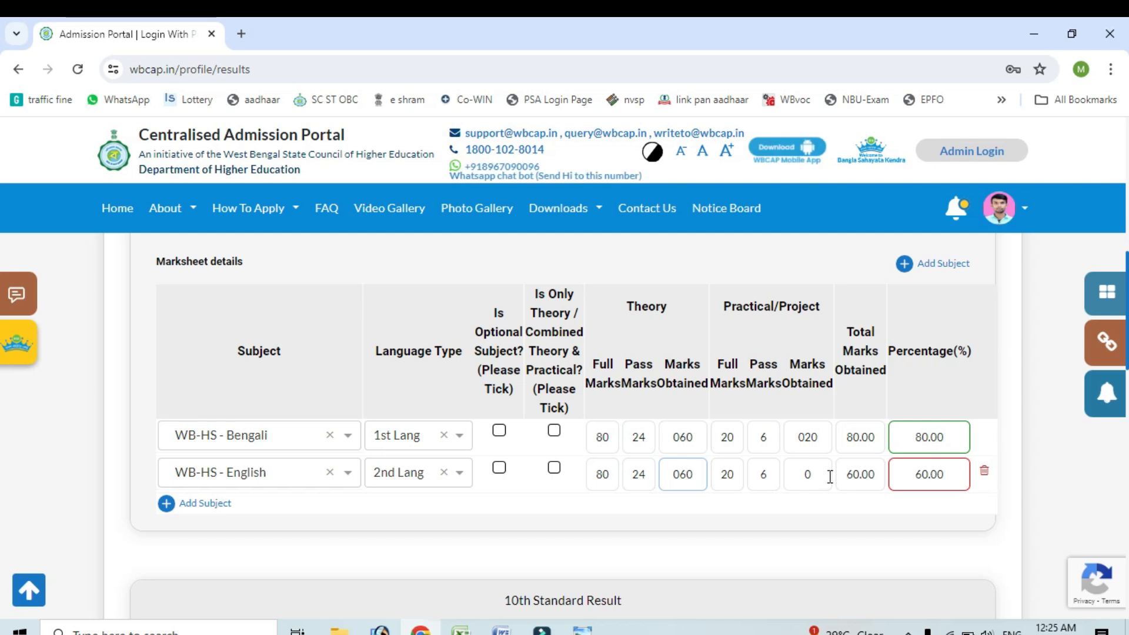
{"action": "type", "text": "20"}
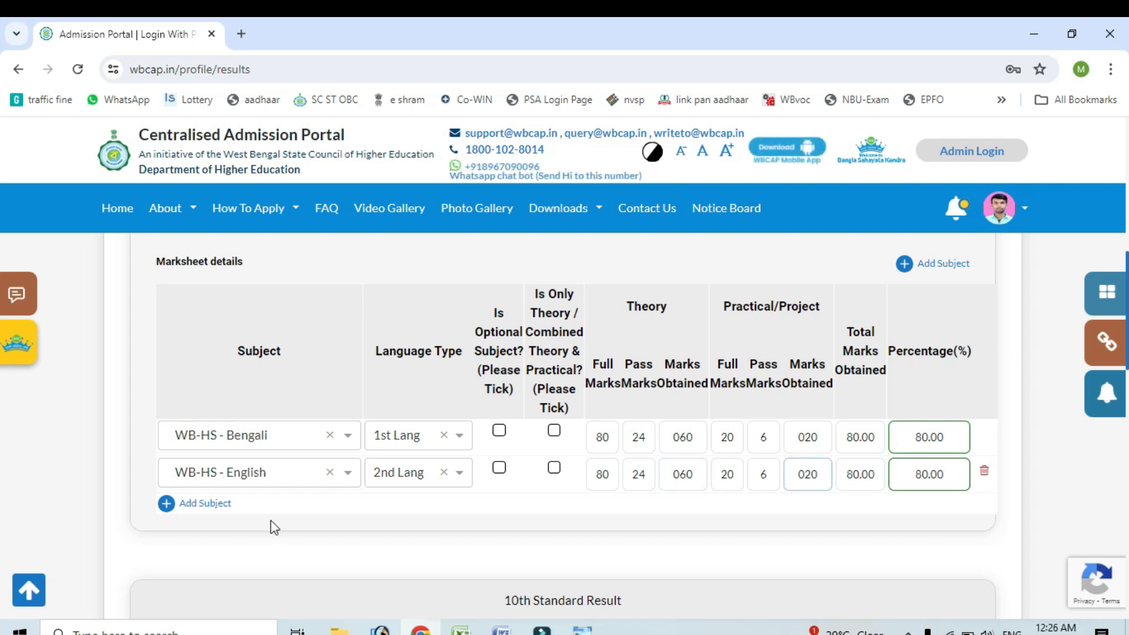
Add a WB-HS - Geography row, adjusting full marks and entering 65 theory and 30 practical.
{"action": "left_click", "coordinate": [216, 504]}
{"action": "left_click", "coordinate": [246, 520]}
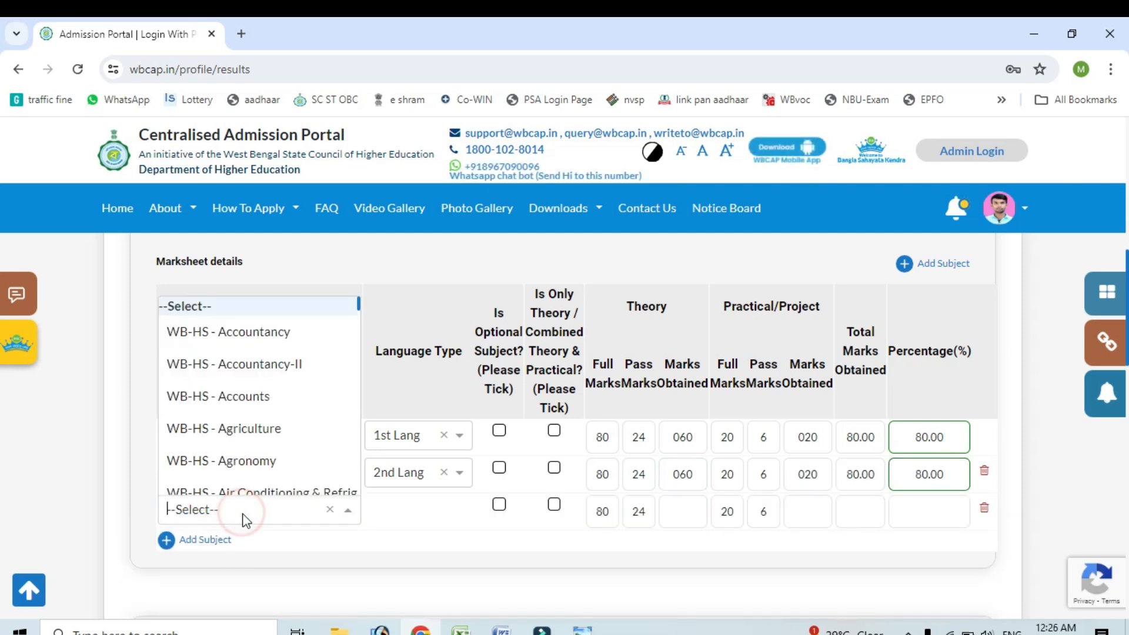
{"action": "scroll", "coordinate": [235, 448], "scroll_direction": "down", "scroll_amount": 5}
{"action": "scroll", "coordinate": [271, 450], "scroll_direction": "down", "scroll_amount": 10}
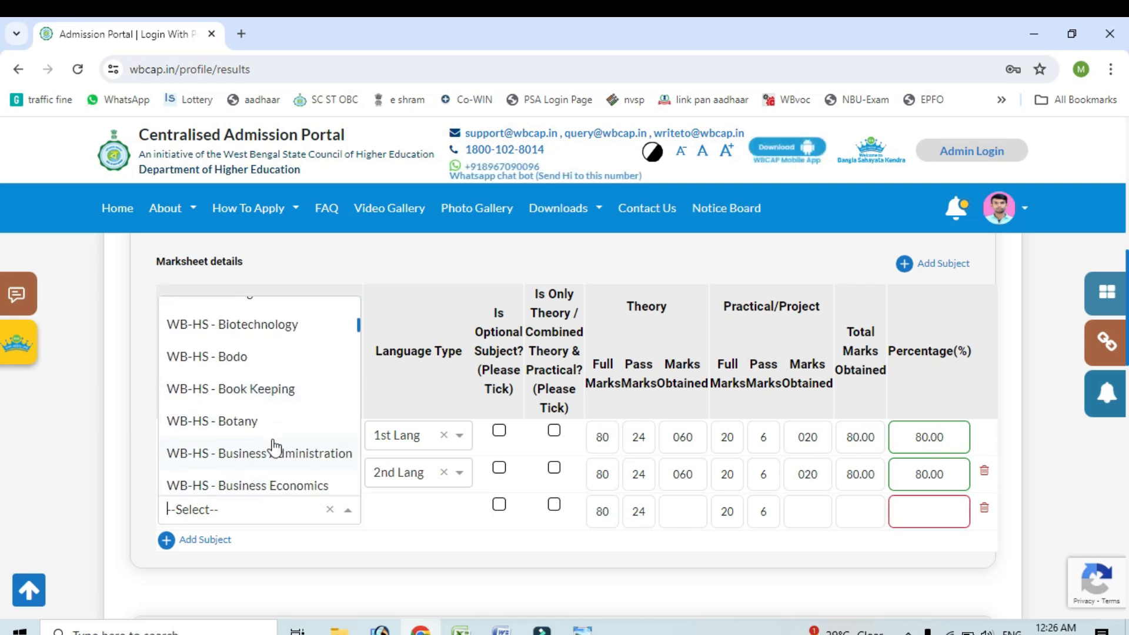
{"action": "scroll", "coordinate": [276, 446], "scroll_direction": "down", "scroll_amount": 15}
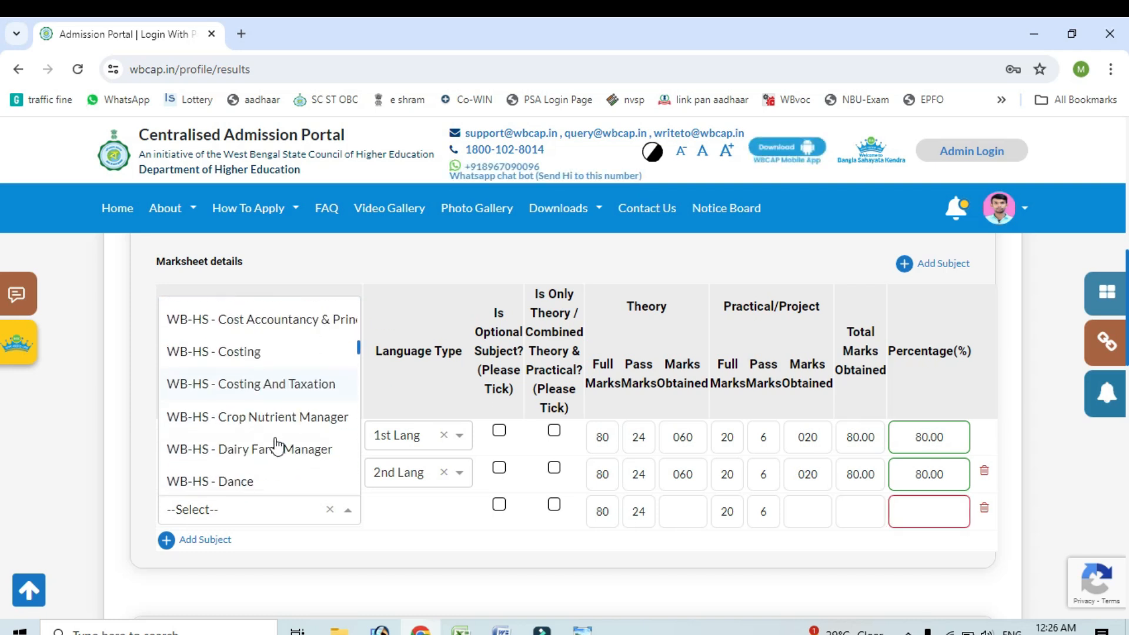
{"action": "scroll", "coordinate": [279, 443], "scroll_direction": "down", "scroll_amount": 15}
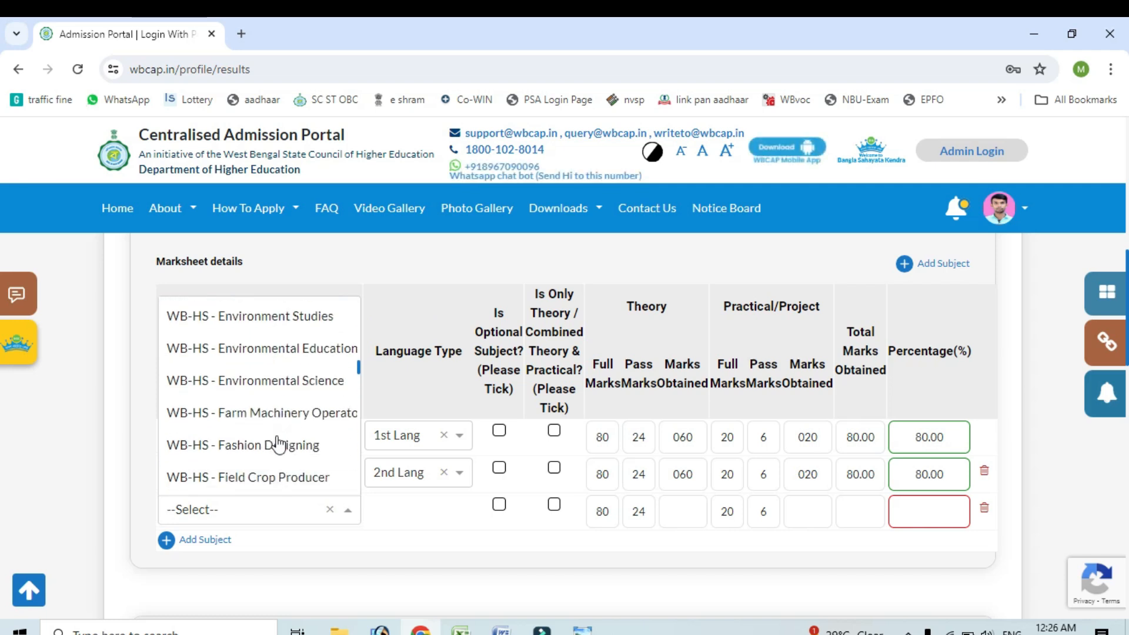
{"action": "scroll", "coordinate": [278, 443], "scroll_direction": "down", "scroll_amount": 2}
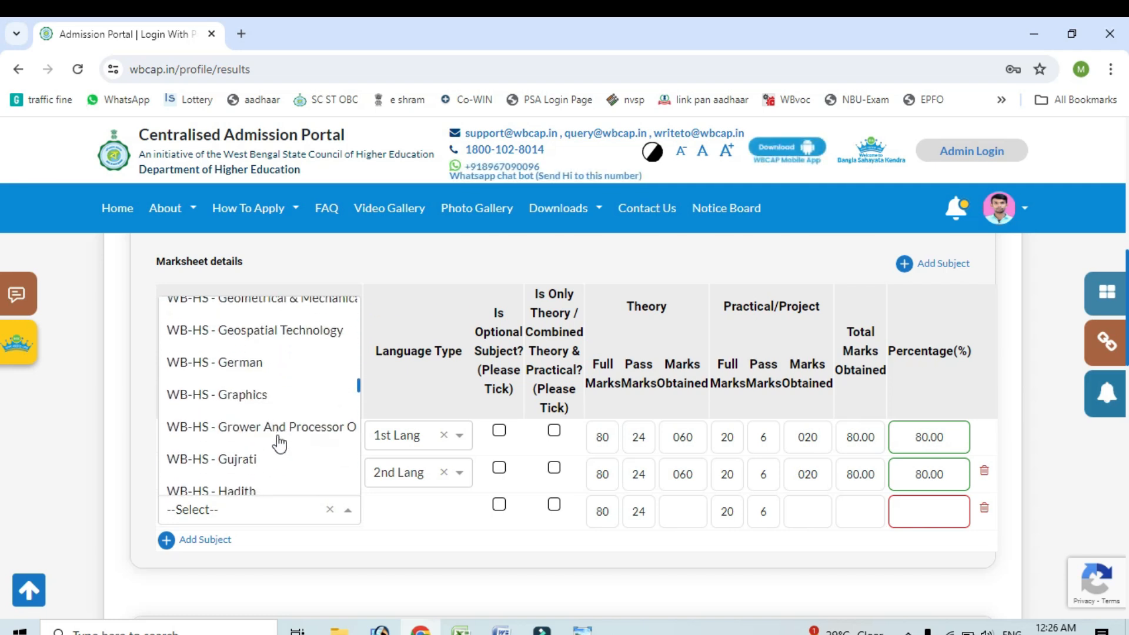
{"action": "scroll", "coordinate": [278, 416], "scroll_direction": "up", "scroll_amount": 3}
{"action": "left_click", "coordinate": [277, 397]}
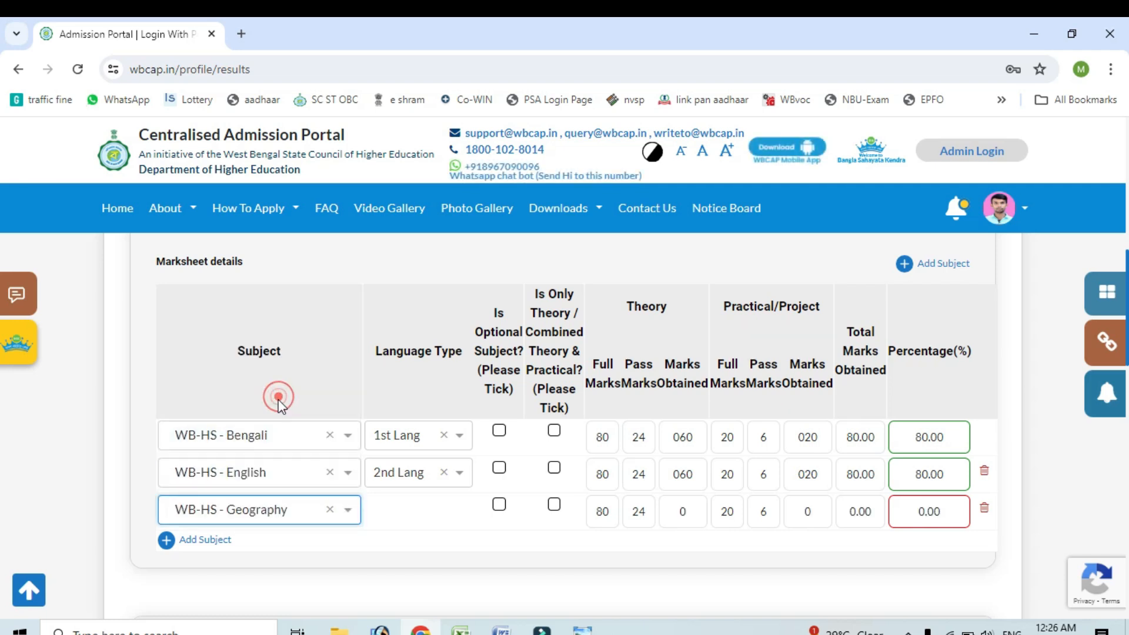
{"action": "left_click", "coordinate": [603, 511]}
{"action": "key", "text": "BackSpace"}
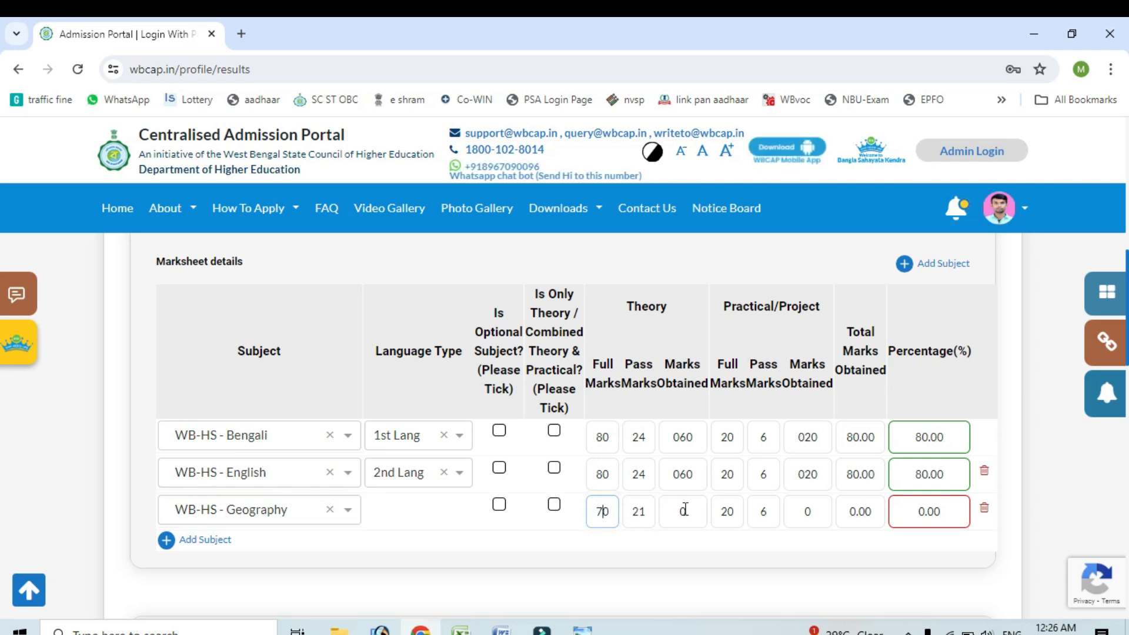
{"action": "left_click", "coordinate": [694, 517]}
{"action": "type", "text": "65"}
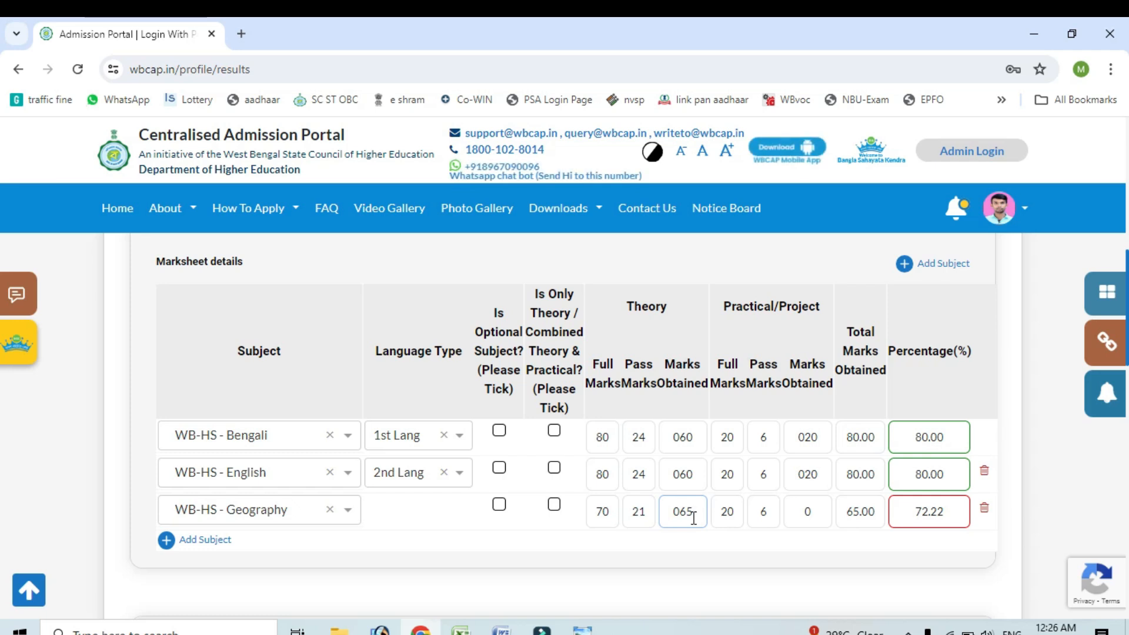
{"action": "left_click", "coordinate": [727, 511]}
{"action": "key", "text": "BackSpace"}
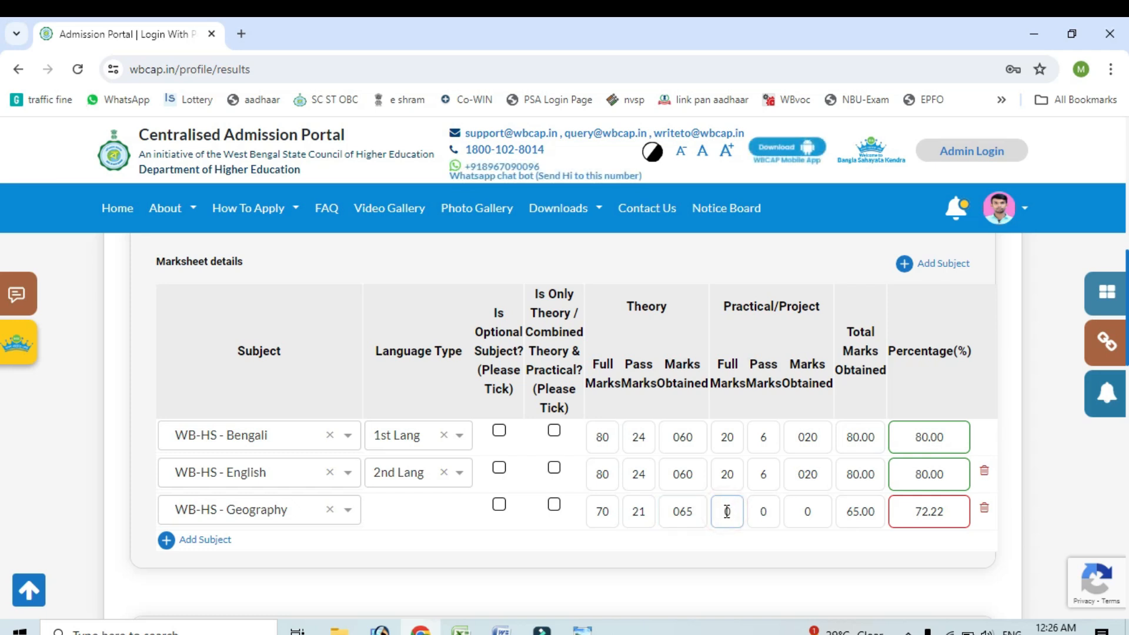
{"action": "left_click", "coordinate": [822, 511]}
{"action": "type", "text": "30"}
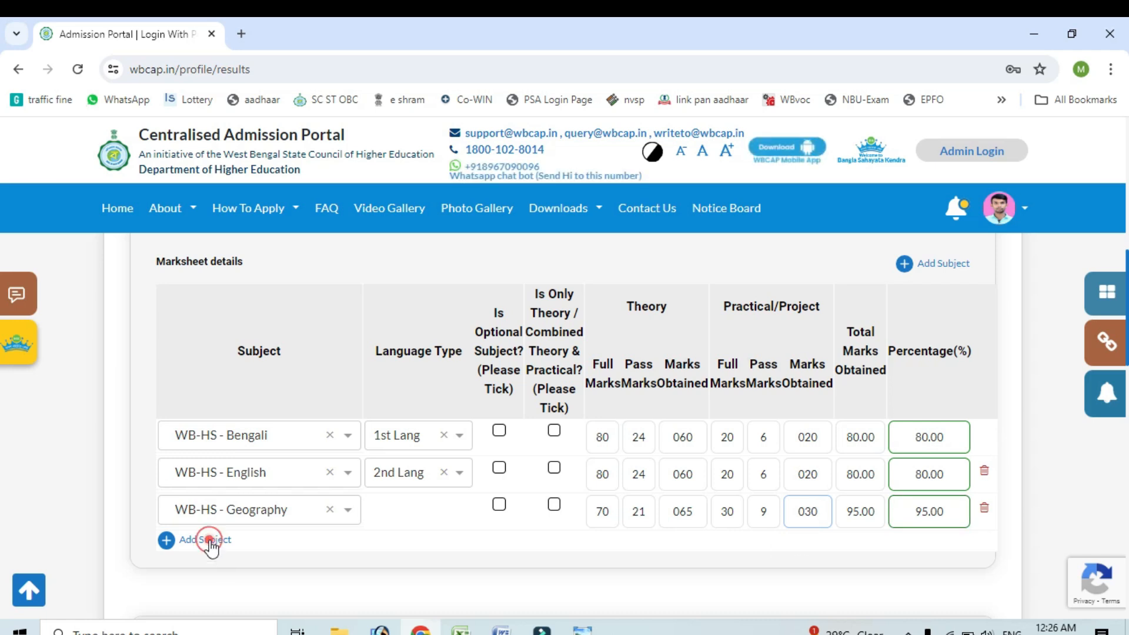
Add a WB-HS - History row with 70 theory and 20 practical marks.
{"action": "left_click", "coordinate": [207, 539]}
{"action": "left_click", "coordinate": [253, 548]}
{"action": "scroll", "coordinate": [270, 476], "scroll_direction": "down", "scroll_amount": 10}
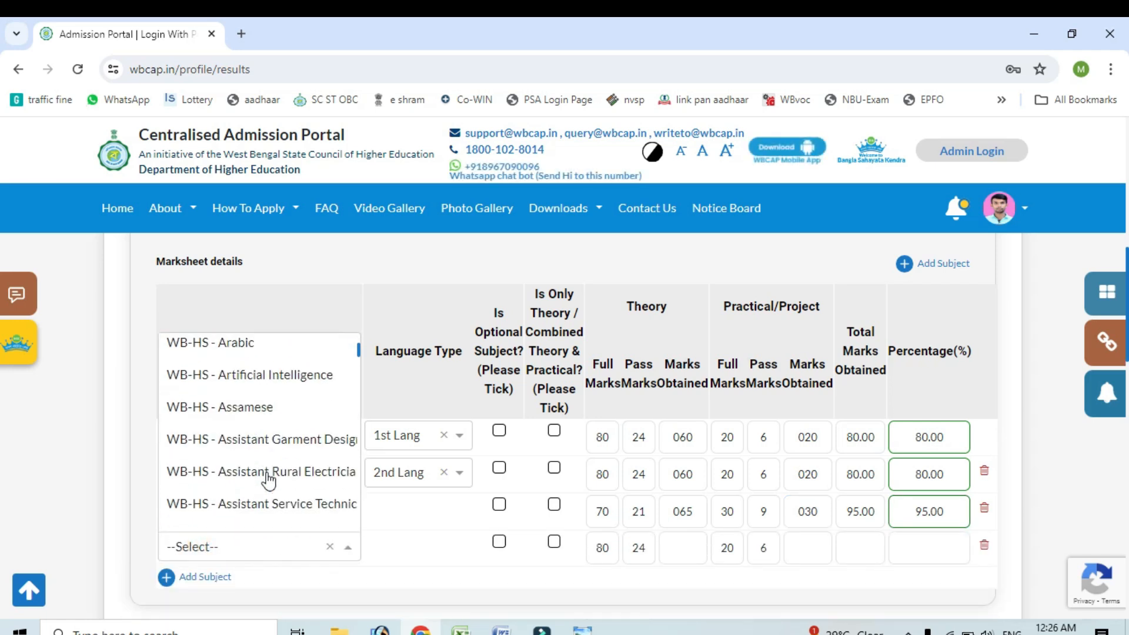
{"action": "scroll", "coordinate": [271, 479], "scroll_direction": "down", "scroll_amount": 15}
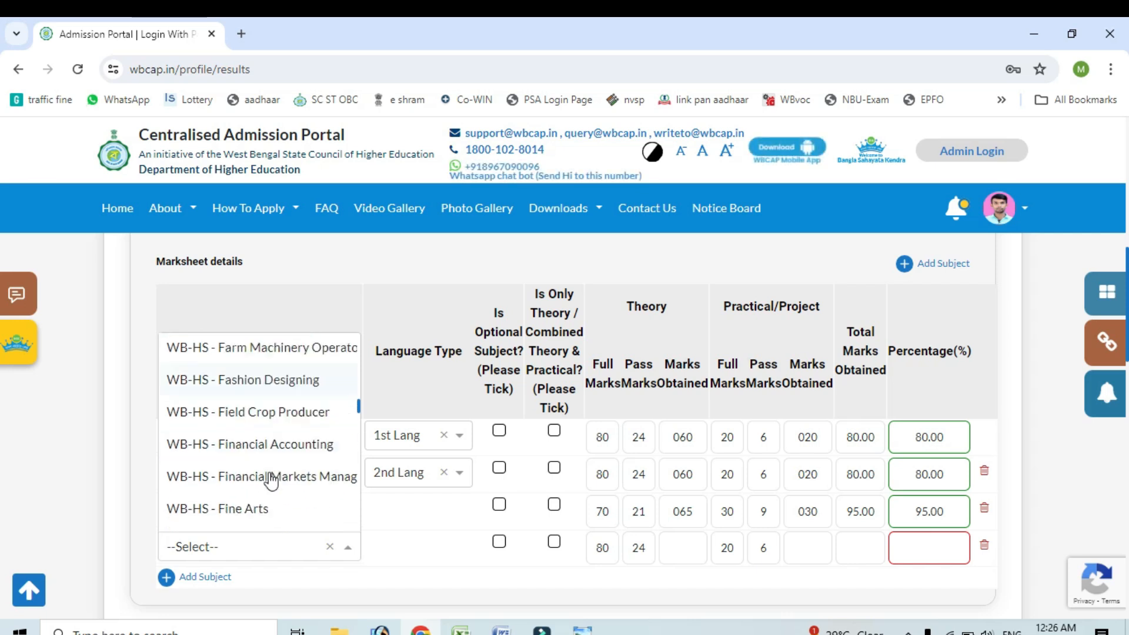
{"action": "scroll", "coordinate": [271, 479], "scroll_direction": "down", "scroll_amount": 3}
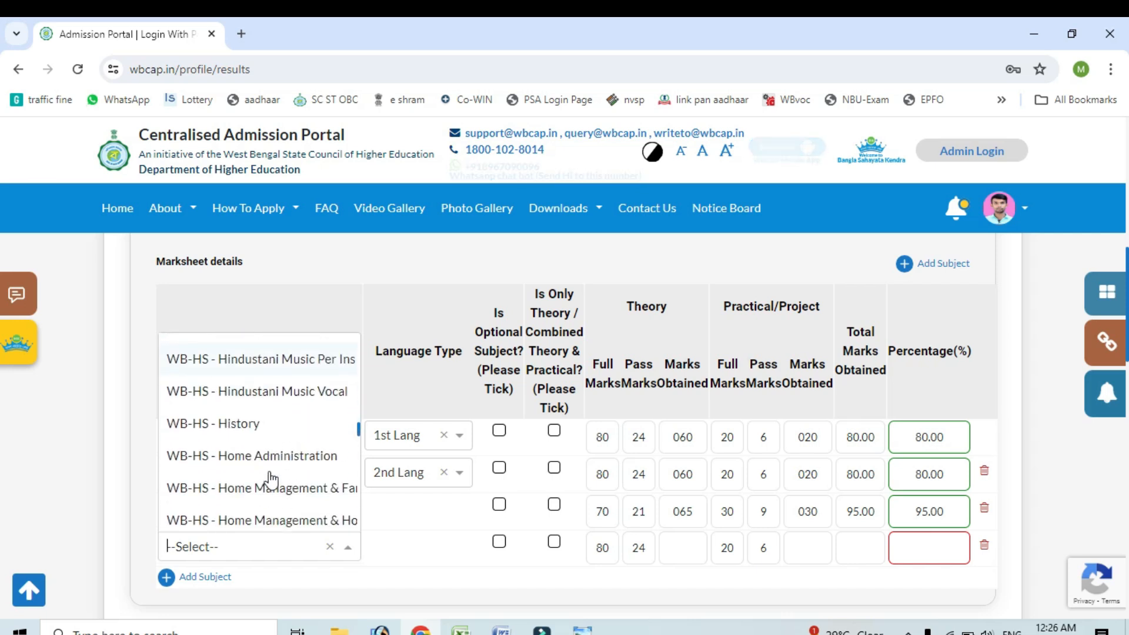
{"action": "left_click", "coordinate": [244, 429]}
{"action": "left_click", "coordinate": [693, 551]}
{"action": "left_click", "coordinate": [811, 538]}
{"action": "type", "text": "20"}
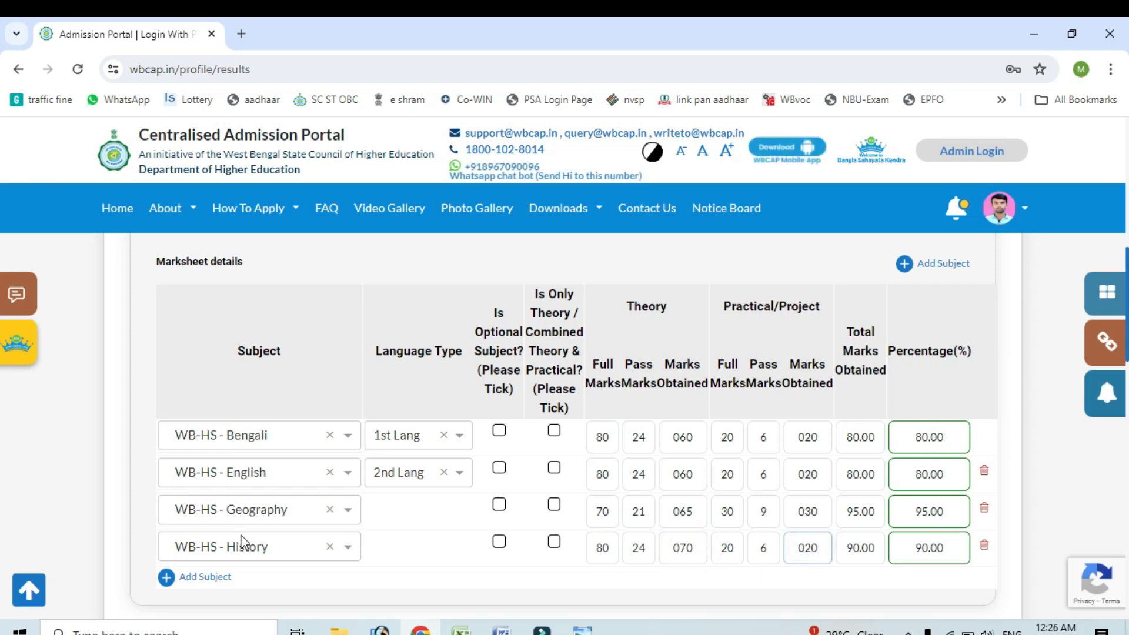
Add a WB-HS - Education row with 70 theory and 20 practical marks.
{"action": "left_click", "coordinate": [202, 577]}
{"action": "scroll", "coordinate": [257, 552], "scroll_direction": "down", "scroll_amount": 3}
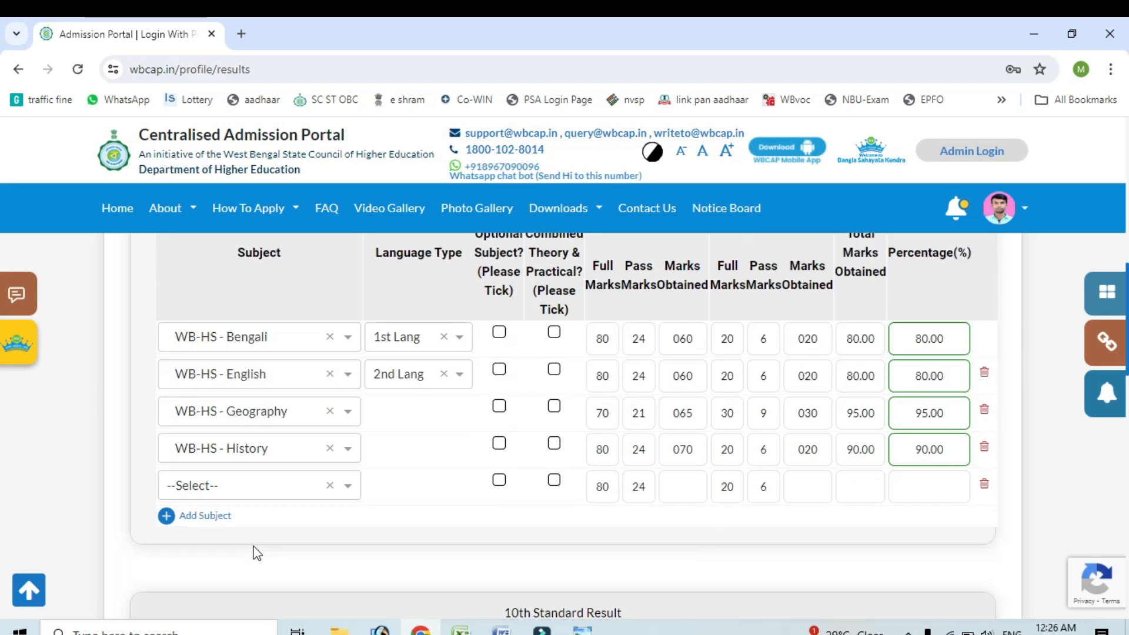
{"action": "left_click", "coordinate": [232, 422]}
{"action": "scroll", "coordinate": [269, 367], "scroll_direction": "down", "scroll_amount": 4}
{"action": "scroll", "coordinate": [268, 369], "scroll_direction": "down", "scroll_amount": 5}
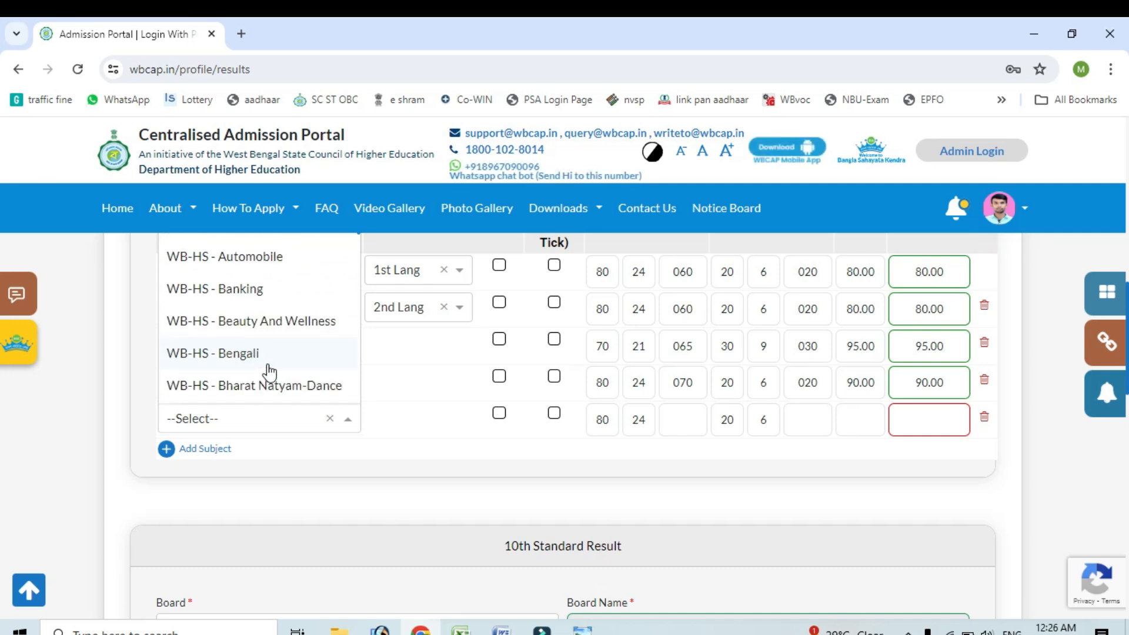
{"action": "scroll", "coordinate": [270, 372], "scroll_direction": "down", "scroll_amount": 3}
{"action": "scroll", "coordinate": [270, 372], "scroll_direction": "down", "scroll_amount": 8}
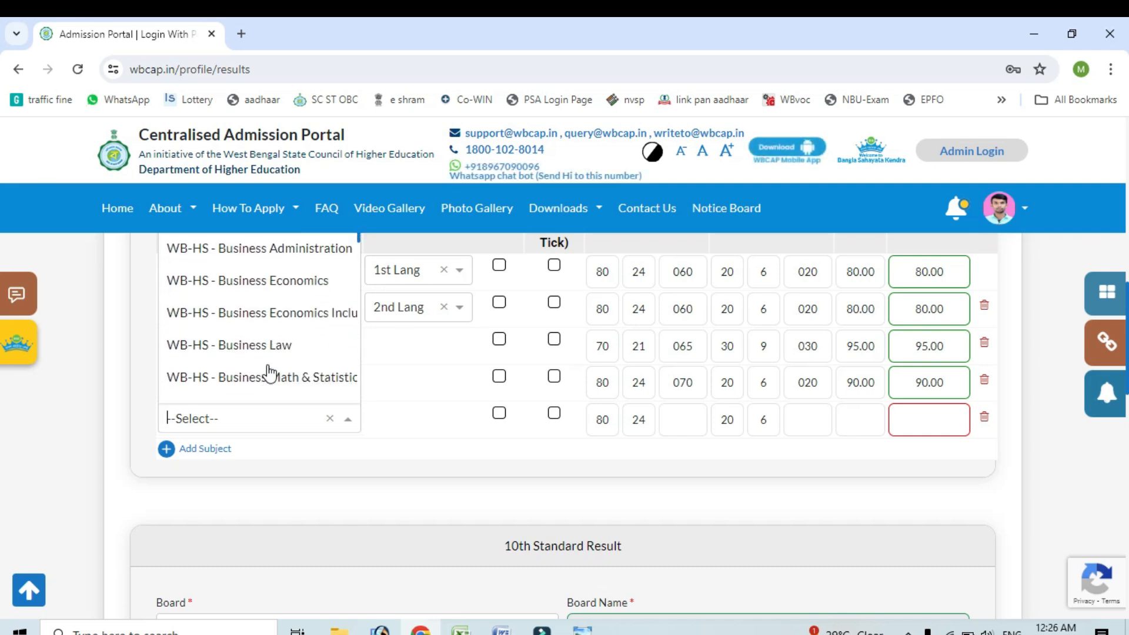
{"action": "scroll", "coordinate": [269, 377], "scroll_direction": "down", "scroll_amount": 8}
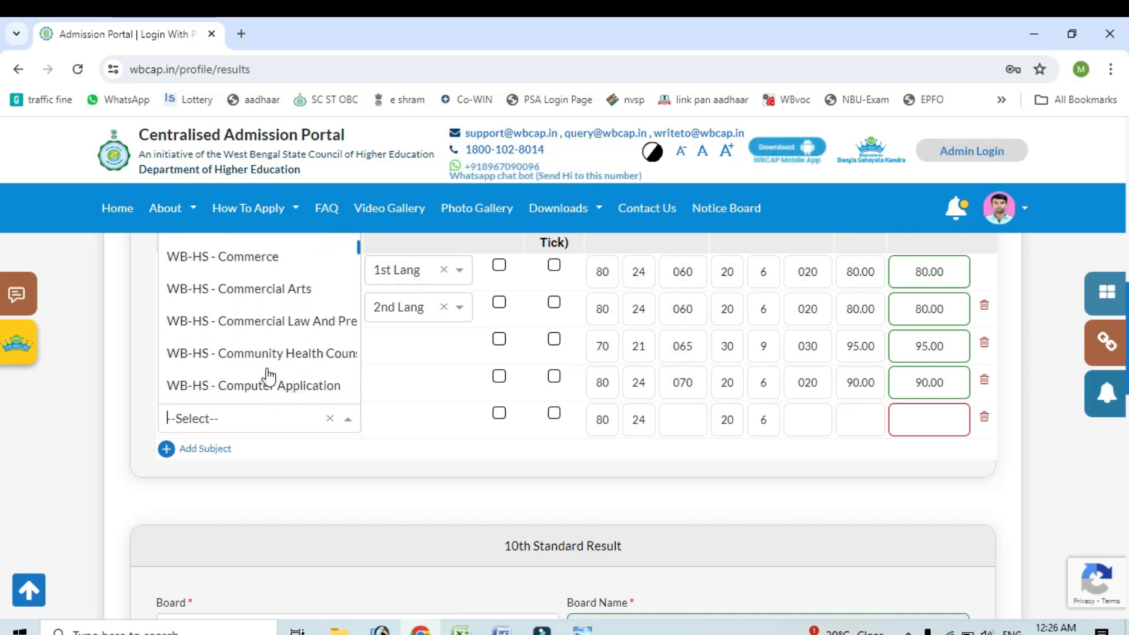
{"action": "scroll", "coordinate": [268, 376], "scroll_direction": "down", "scroll_amount": 8}
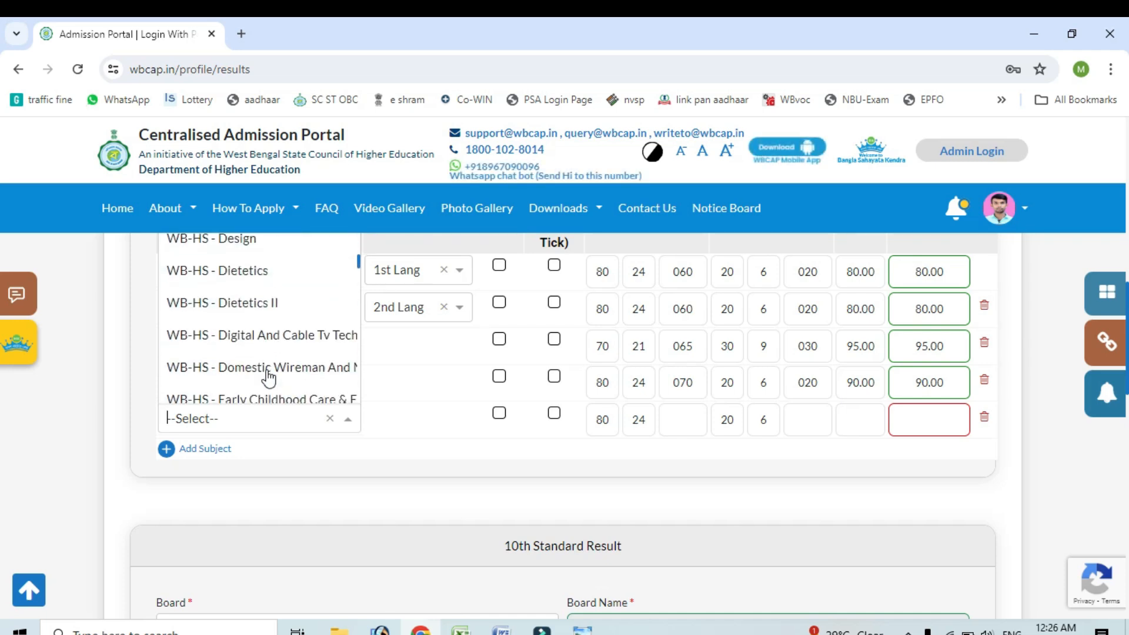
{"action": "left_click", "coordinate": [247, 282]}
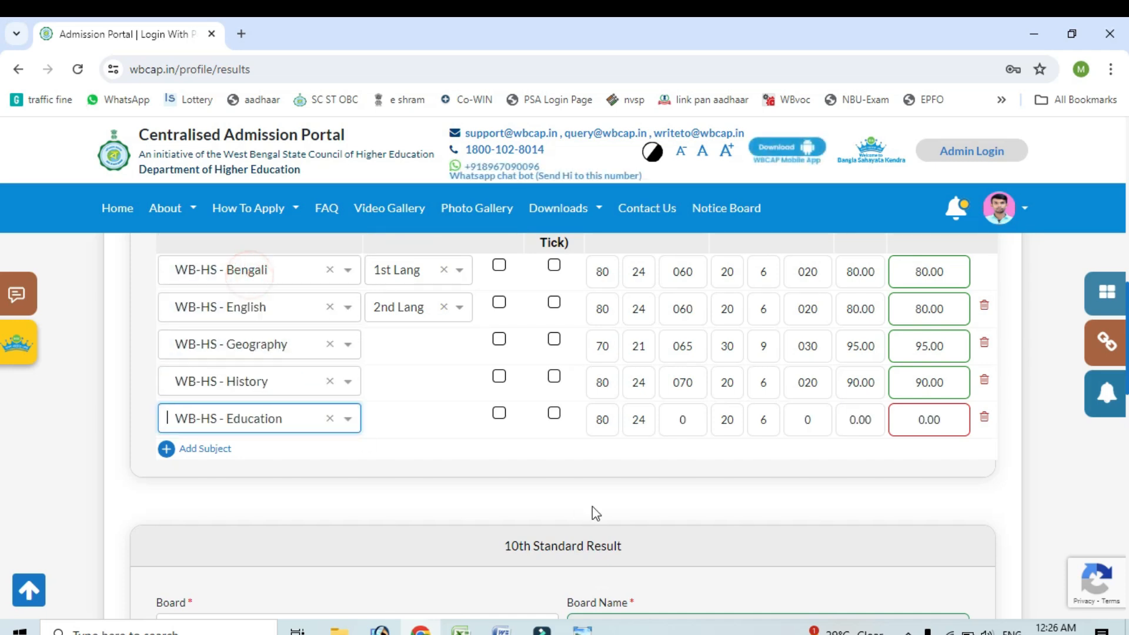
{"action": "left_click", "coordinate": [703, 418]}
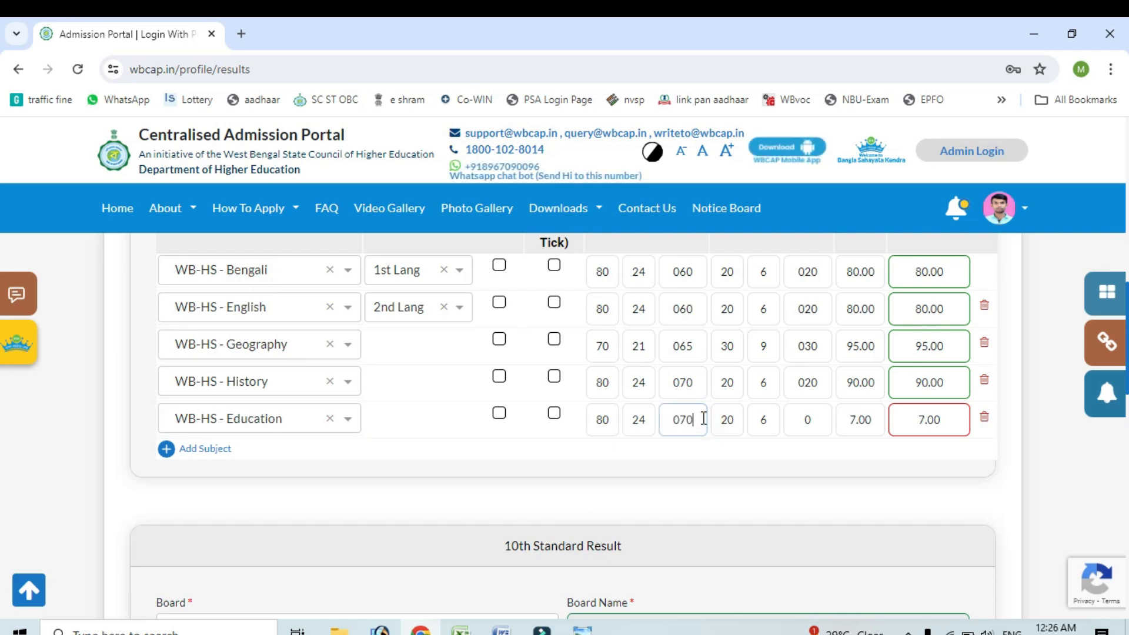
{"action": "left_click", "coordinate": [819, 422]}
{"action": "type", "text": "20"}
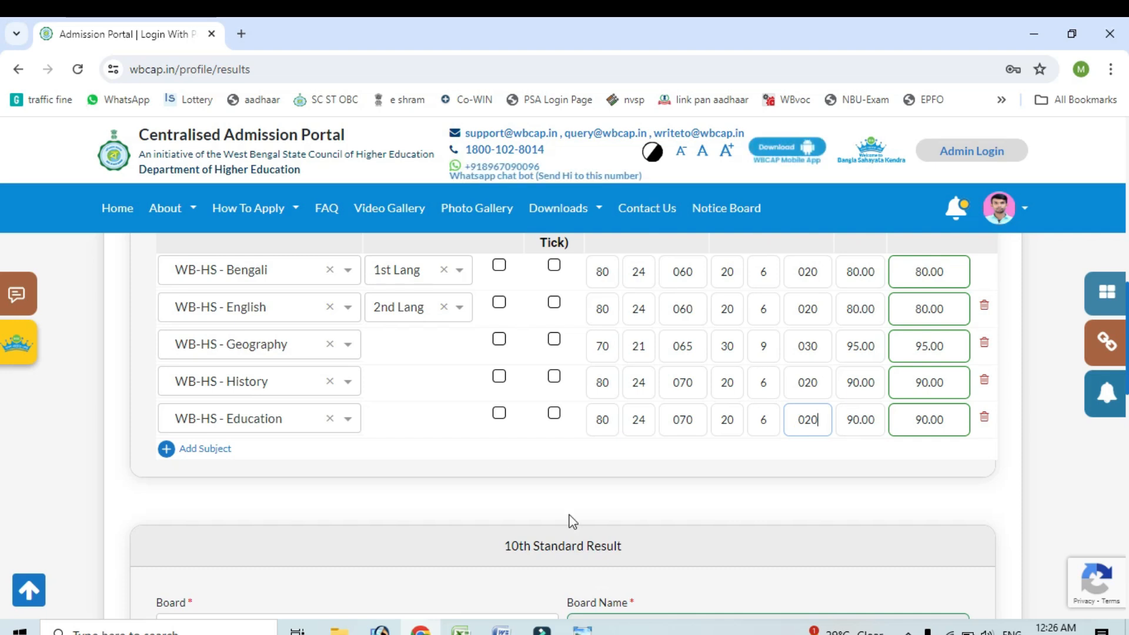
Set the 10th result's year of passing to 2016 and medium of instruction to BENGALI.
{"action": "scroll", "coordinate": [513, 475], "scroll_direction": "down", "scroll_amount": 4}
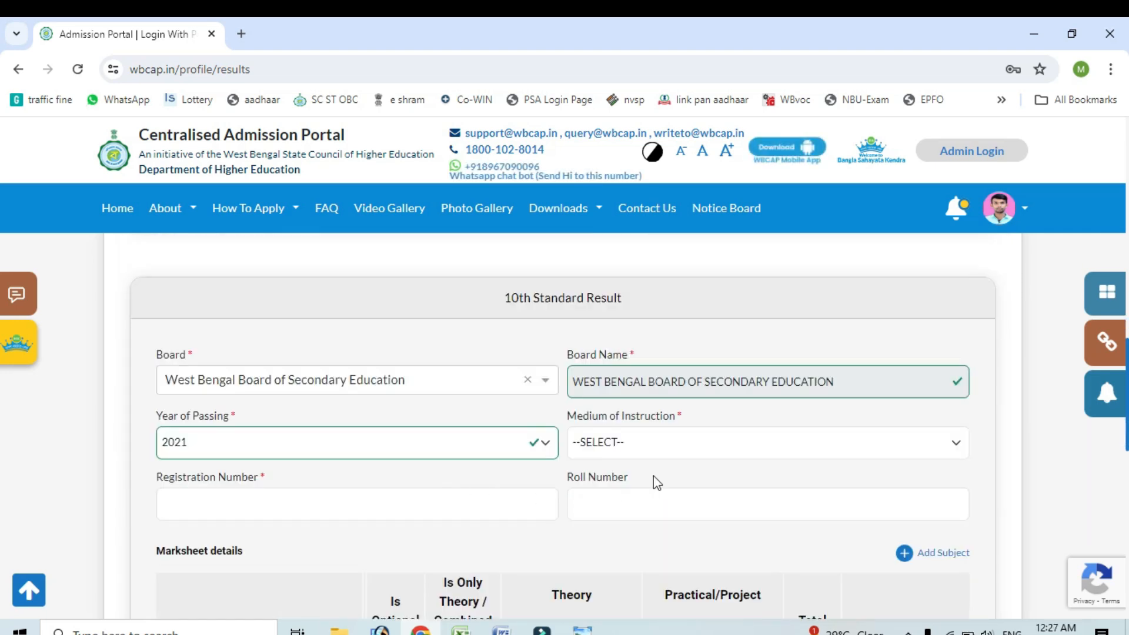
{"action": "left_click", "coordinate": [211, 442]}
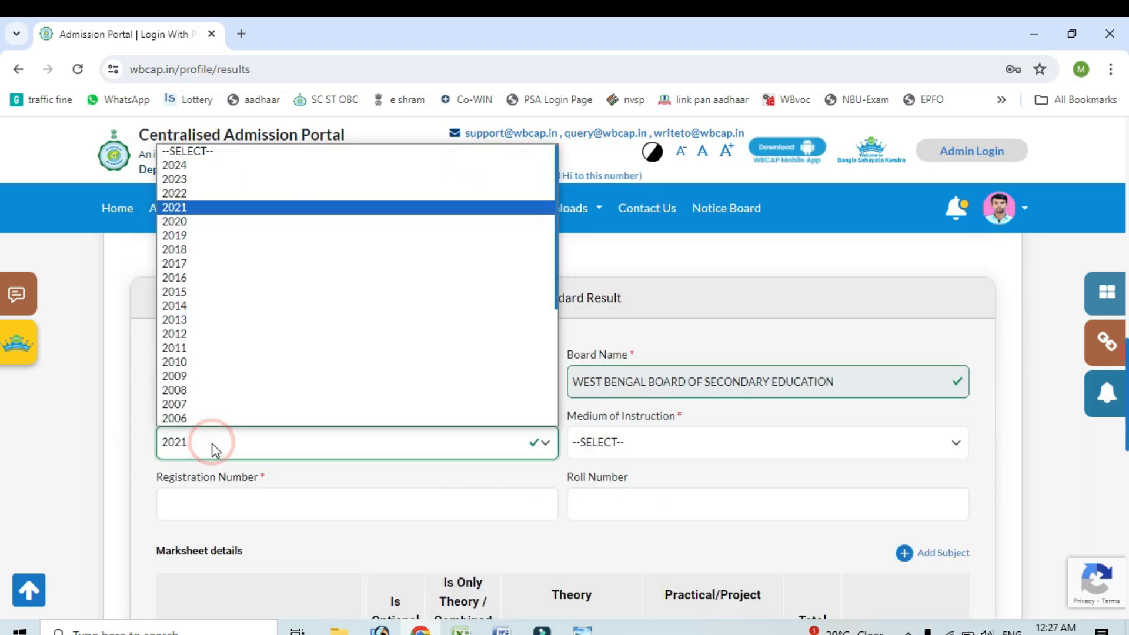
{"action": "left_click", "coordinate": [212, 443]}
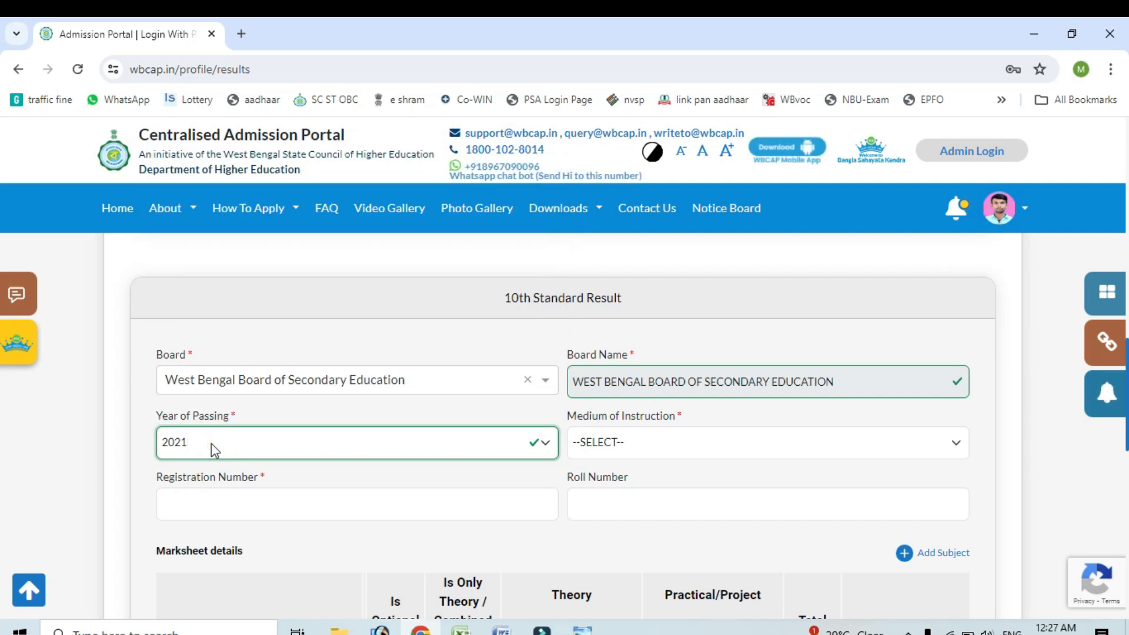
{"action": "left_click", "coordinate": [211, 443]}
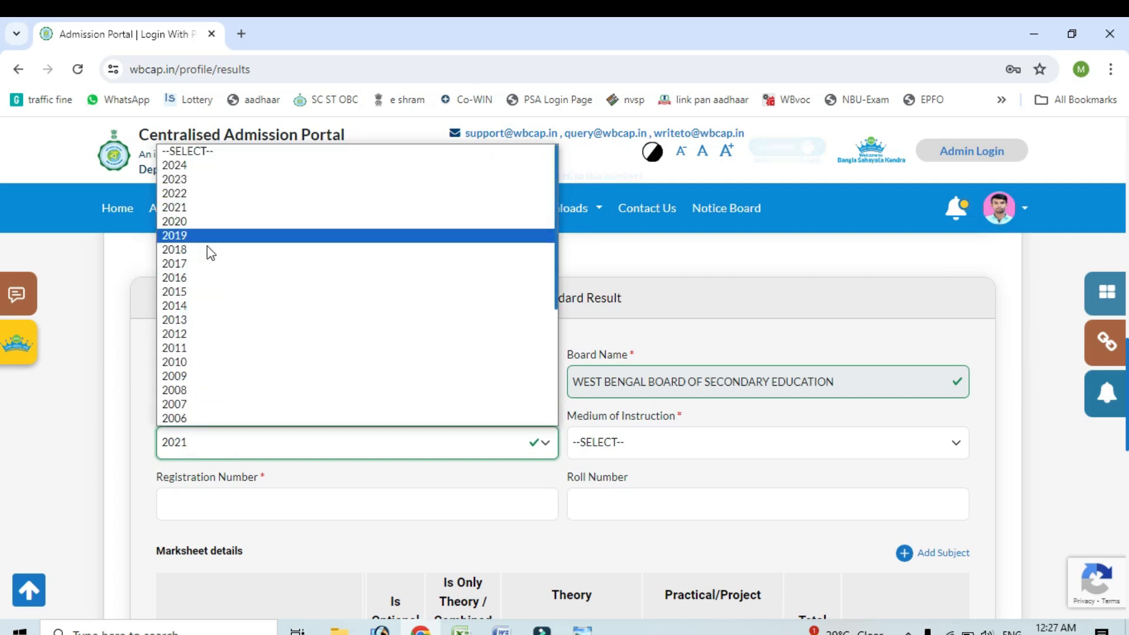
{"action": "left_click", "coordinate": [211, 277]}
{"action": "left_click", "coordinate": [690, 433]}
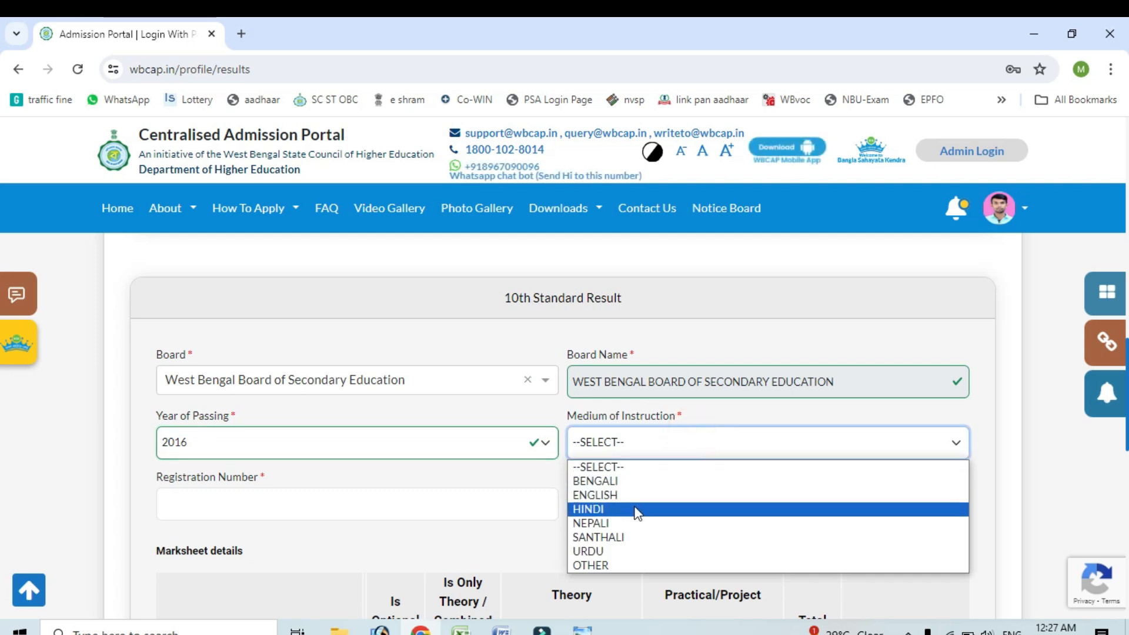
{"action": "left_click", "coordinate": [612, 483]}
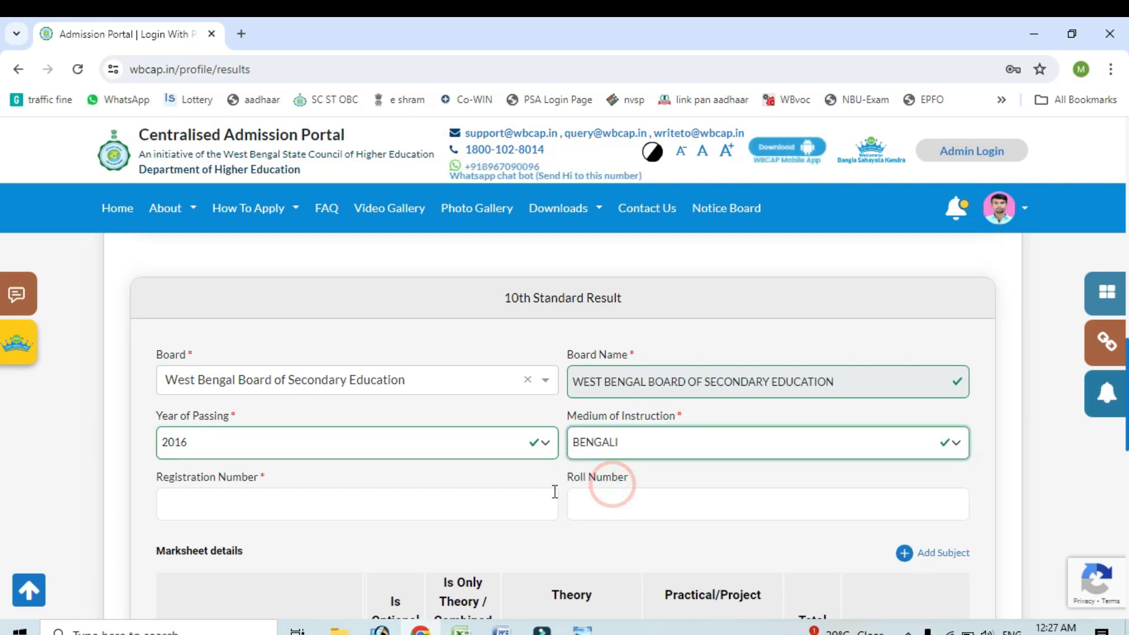
Enter the registration number and start filling in the roll number.
{"action": "left_click", "coordinate": [331, 508]}
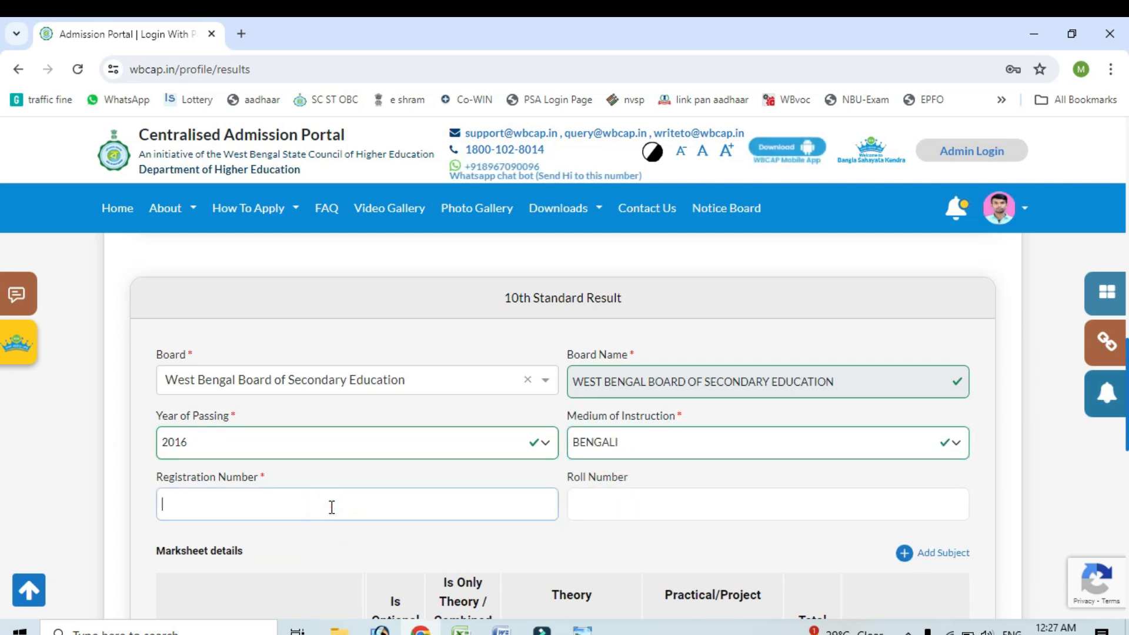
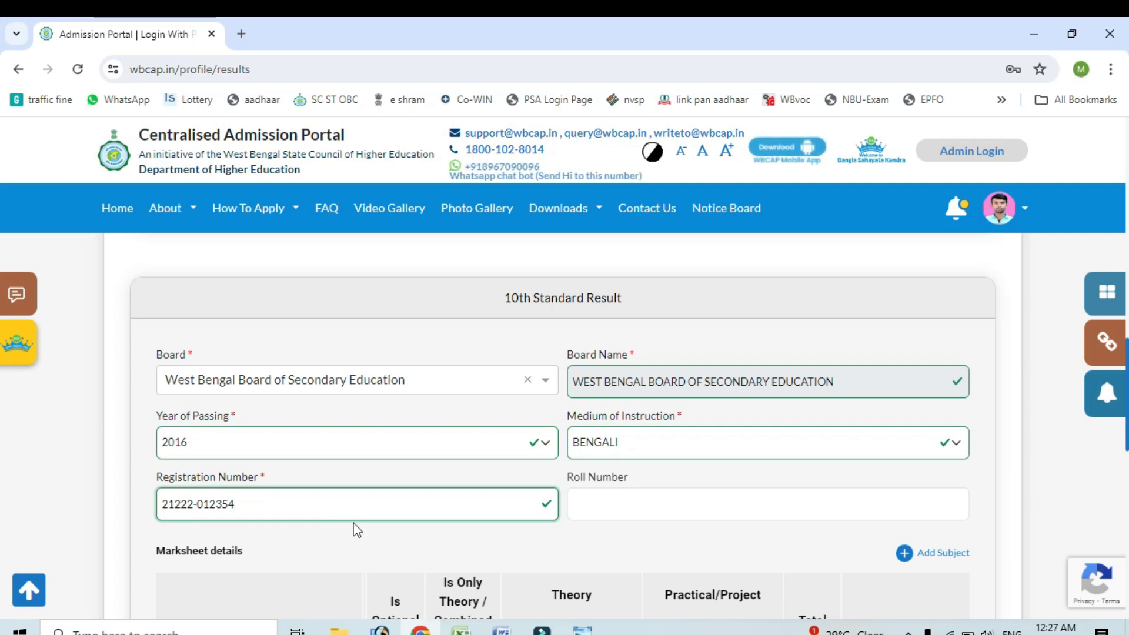
{"action": "left_click", "coordinate": [650, 499]}
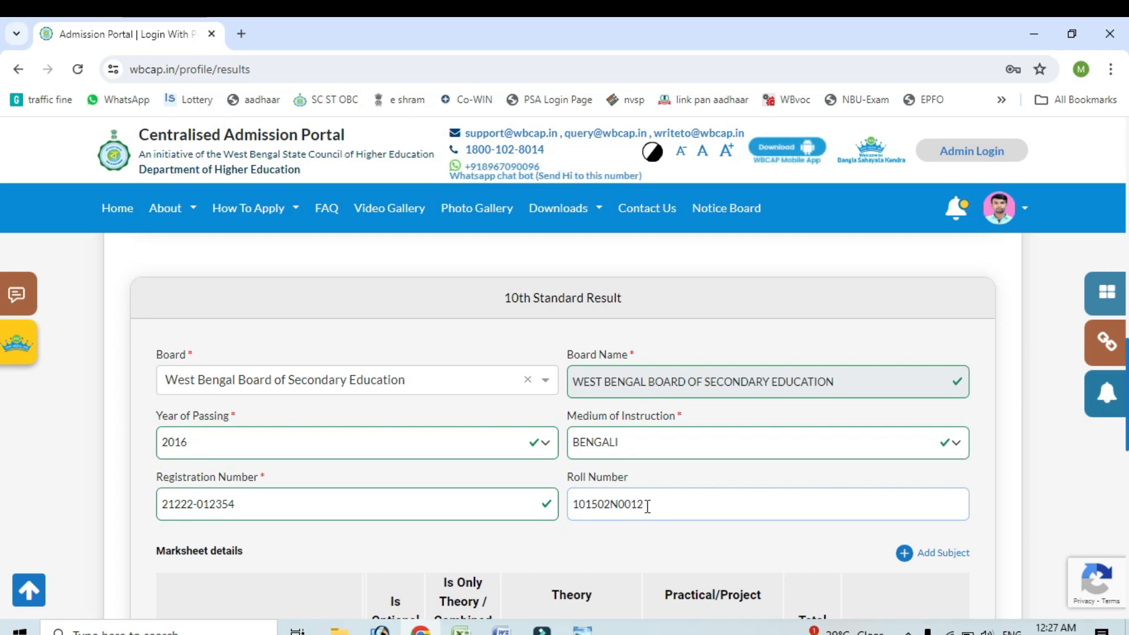
{"action": "scroll", "coordinate": [647, 505], "scroll_direction": "down", "scroll_amount": 3}
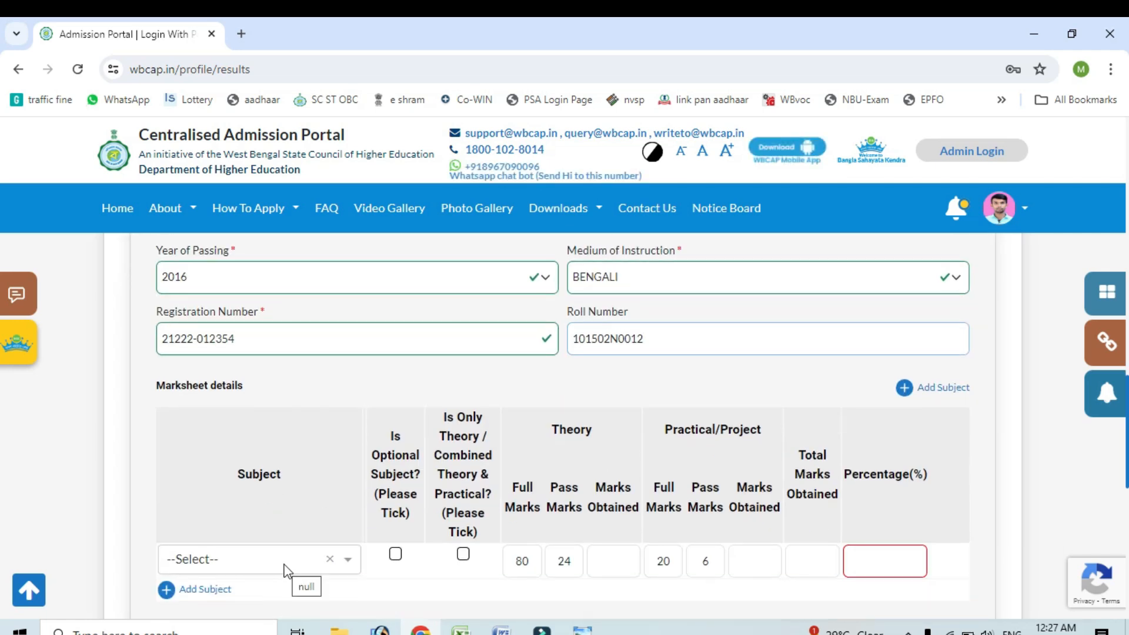
Fill the first 10th marksheet row with WB-SE - Bengali as 1st Lang, 70 theory and 10 practical.
{"action": "scroll", "coordinate": [289, 569], "scroll_direction": "down", "scroll_amount": 3}
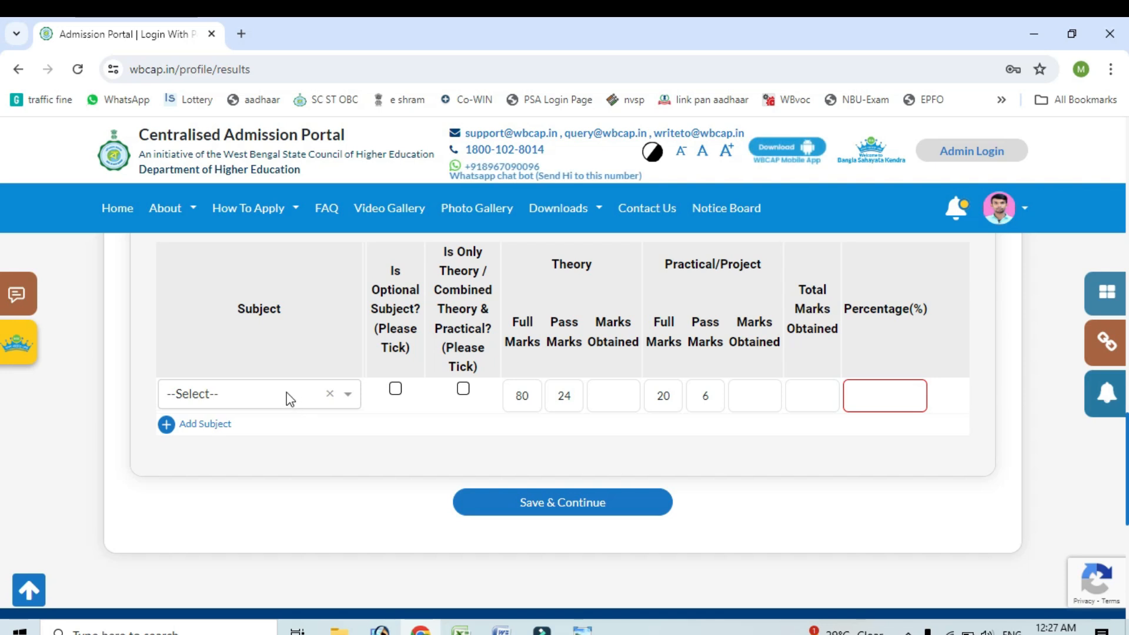
{"action": "left_click", "coordinate": [287, 393]}
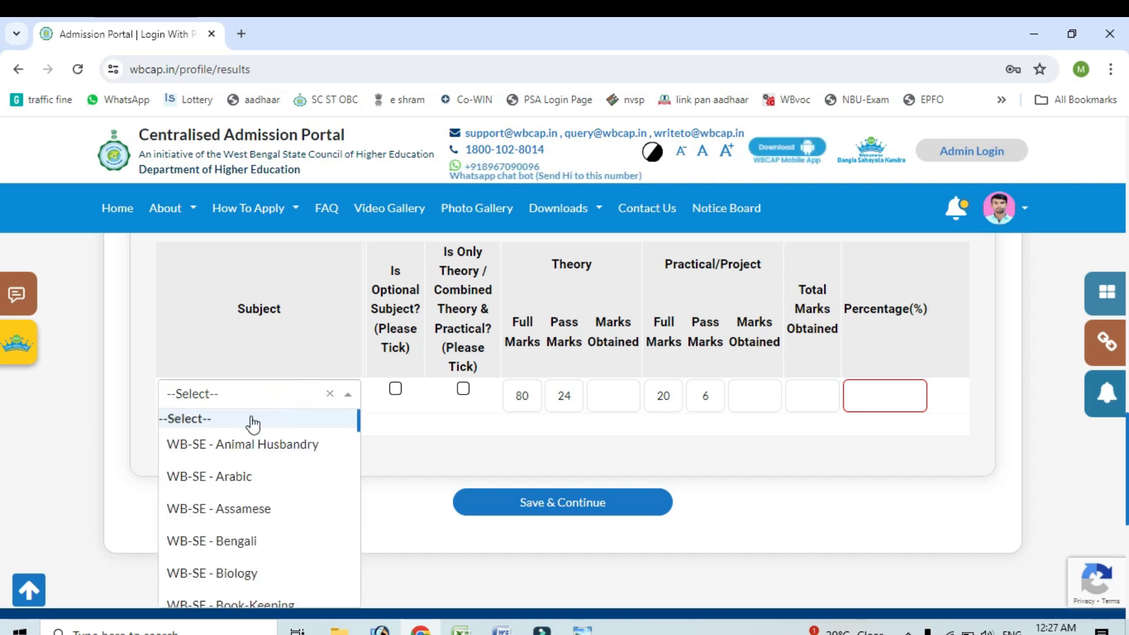
{"action": "left_click", "coordinate": [245, 541]}
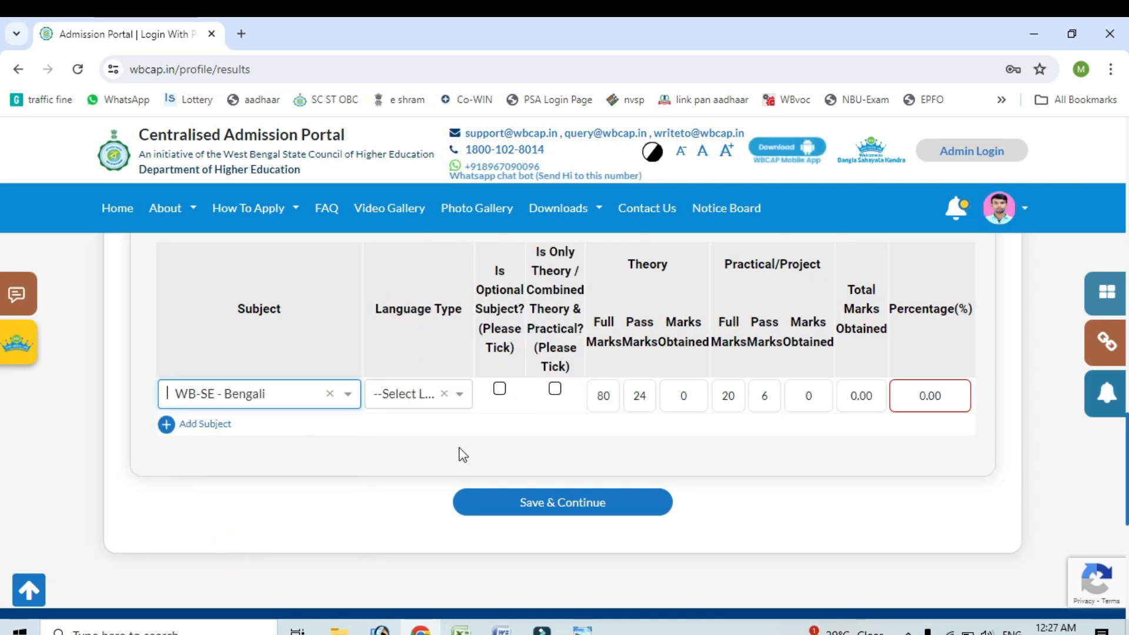
{"action": "left_click", "coordinate": [430, 399]}
{"action": "left_click", "coordinate": [417, 461]}
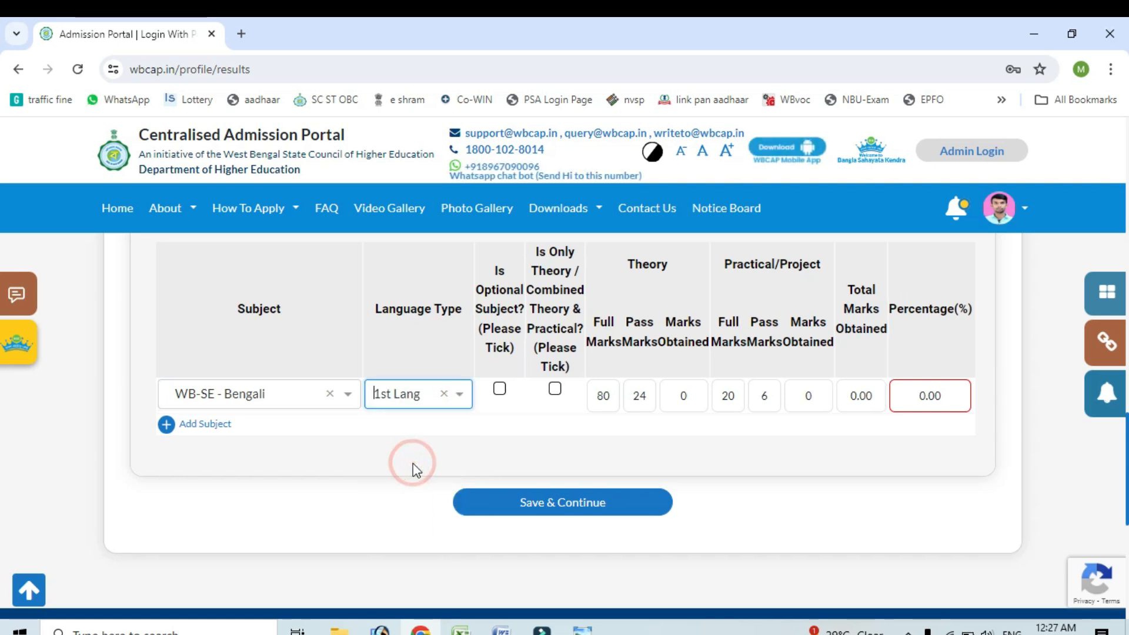
{"action": "left_click", "coordinate": [605, 399]}
{"action": "key", "text": "BackSpace"}
{"action": "type", "text": "9"}
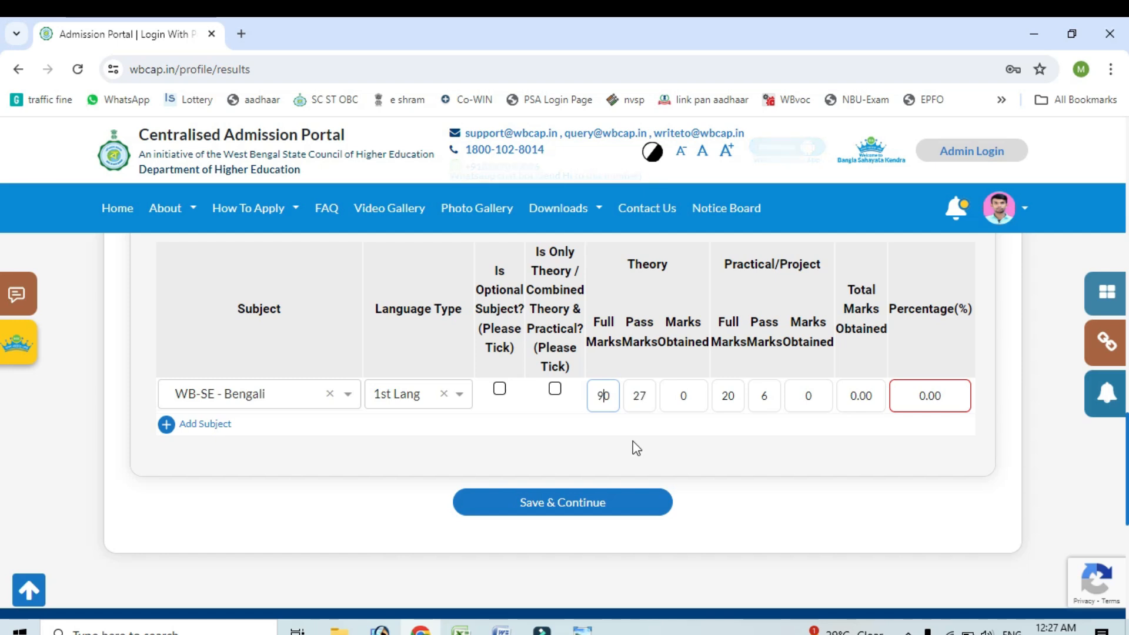
{"action": "left_click", "coordinate": [728, 398]}
{"action": "left_click", "coordinate": [689, 402]}
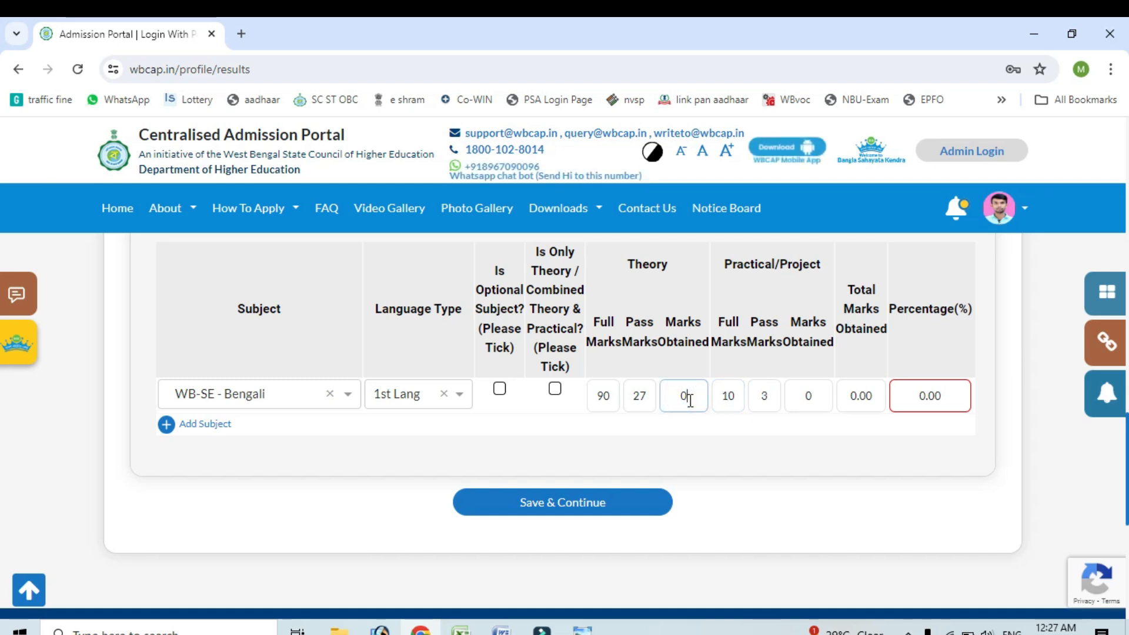
{"action": "type", "text": "70"}
{"action": "left_click", "coordinate": [809, 399]}
{"action": "type", "text": "10"}
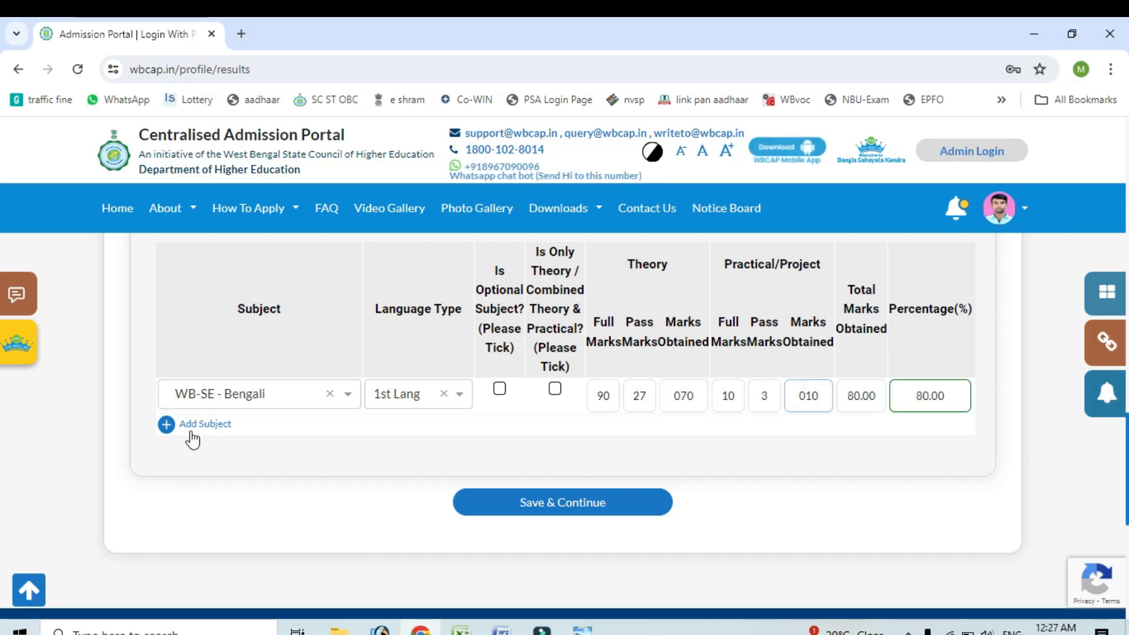
Add a WB-SE - English row as 2nd Lang with theory full marks 90 and 65 obtained.
{"action": "left_click", "coordinate": [202, 423]}
{"action": "left_click", "coordinate": [263, 435]}
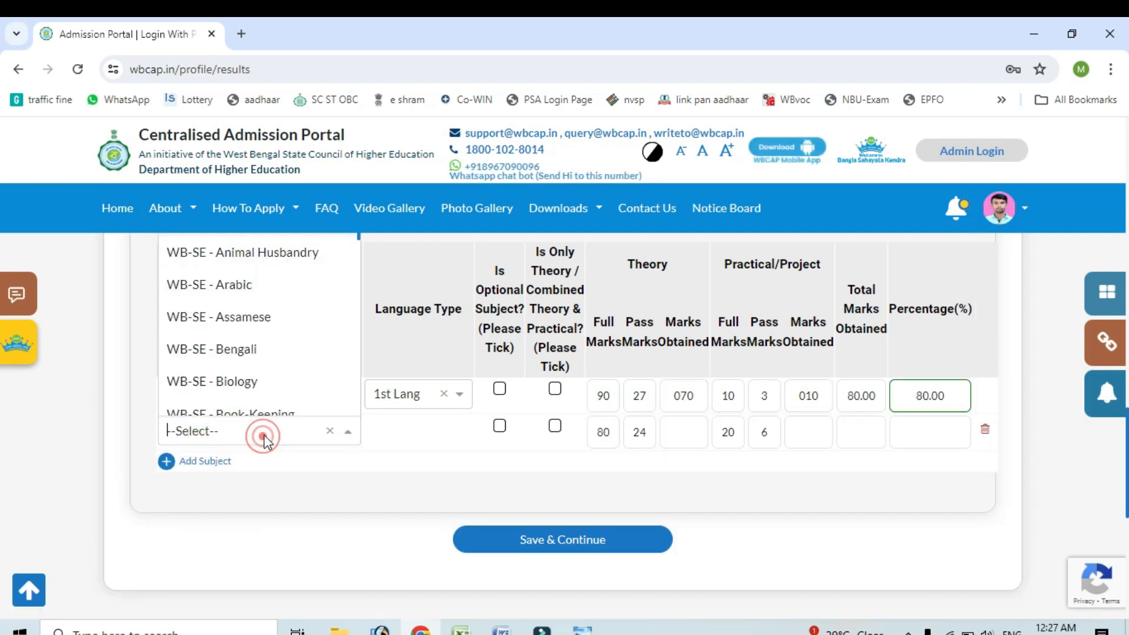
{"action": "scroll", "coordinate": [288, 354], "scroll_direction": "down", "scroll_amount": 5}
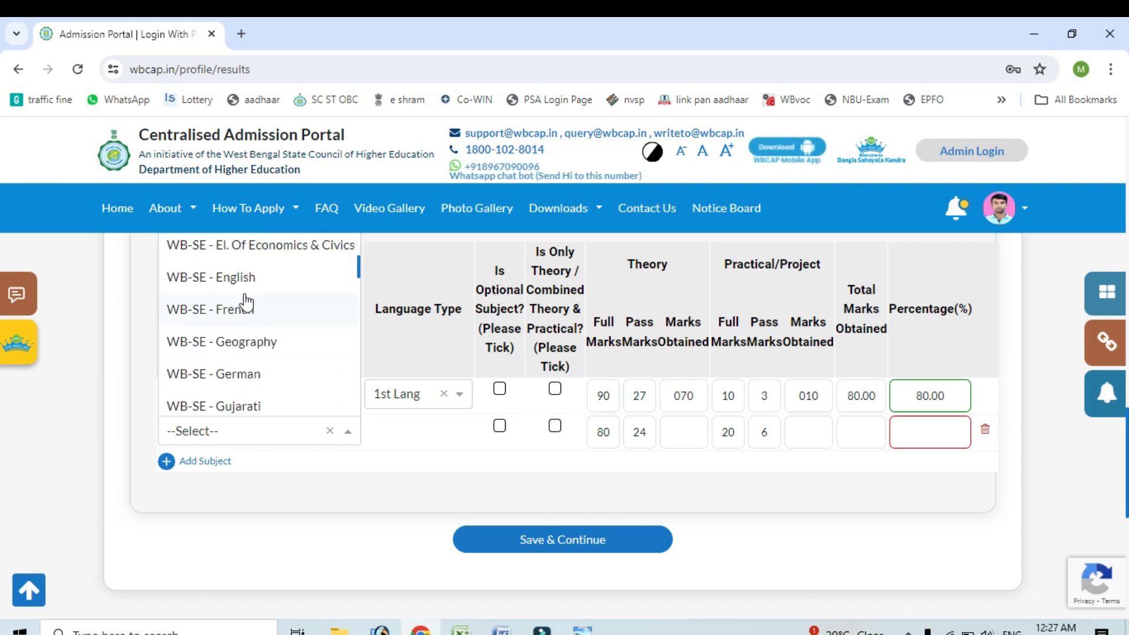
{"action": "left_click", "coordinate": [235, 278]}
{"action": "left_click", "coordinate": [415, 432]}
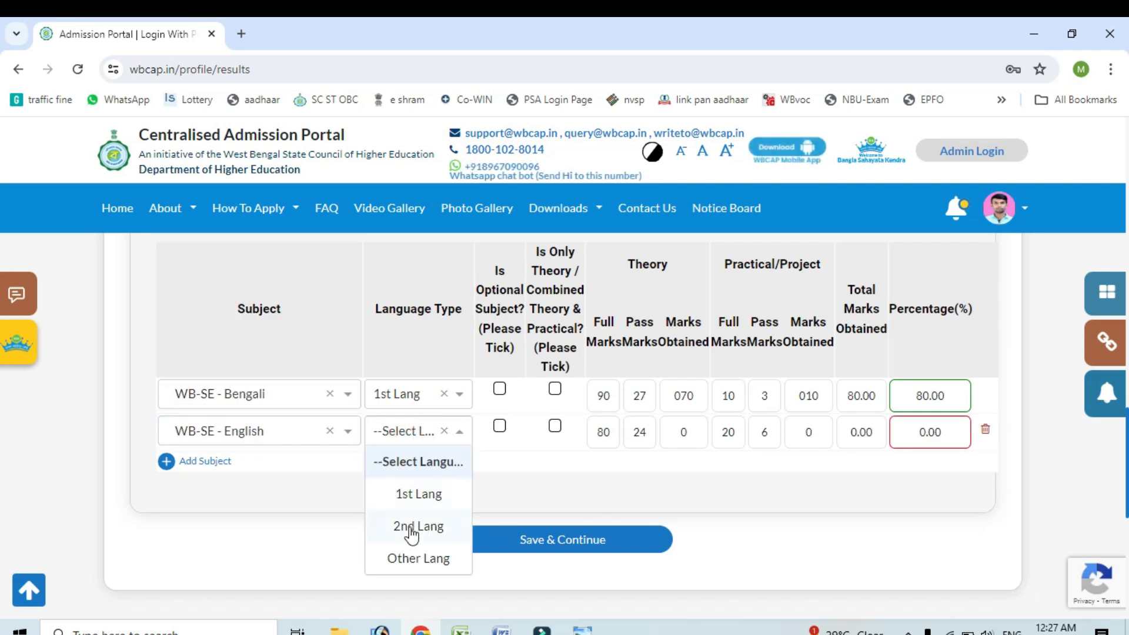
{"action": "left_click", "coordinate": [412, 528]}
{"action": "left_click", "coordinate": [604, 435]}
{"action": "key", "text": "BackSpace"}
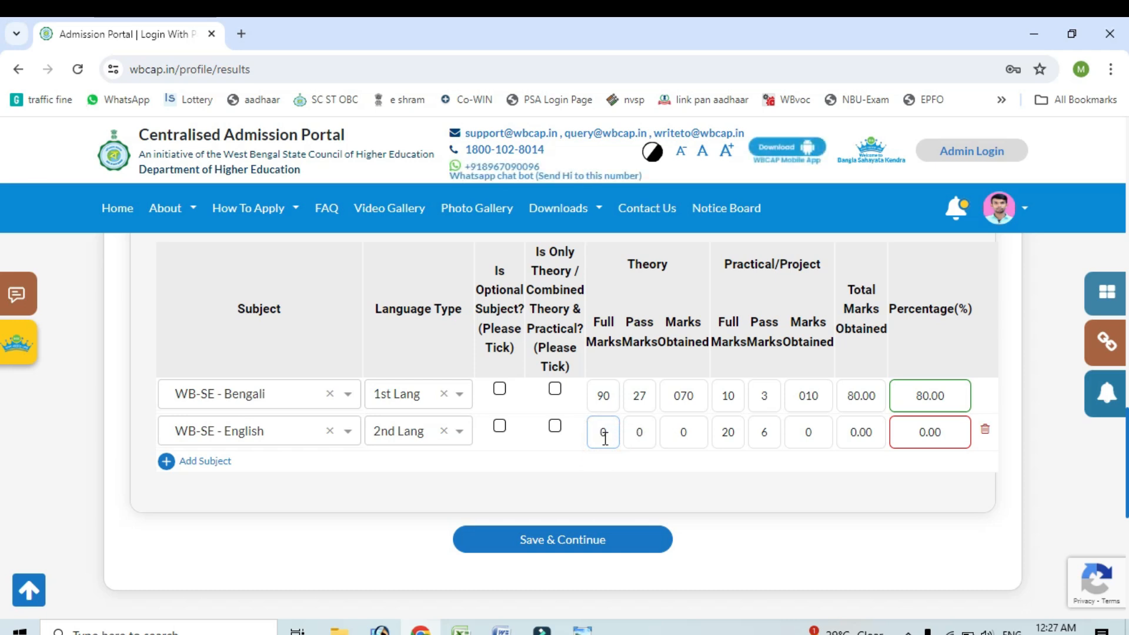
{"action": "left_click", "coordinate": [692, 439]}
{"action": "type", "text": "65"}
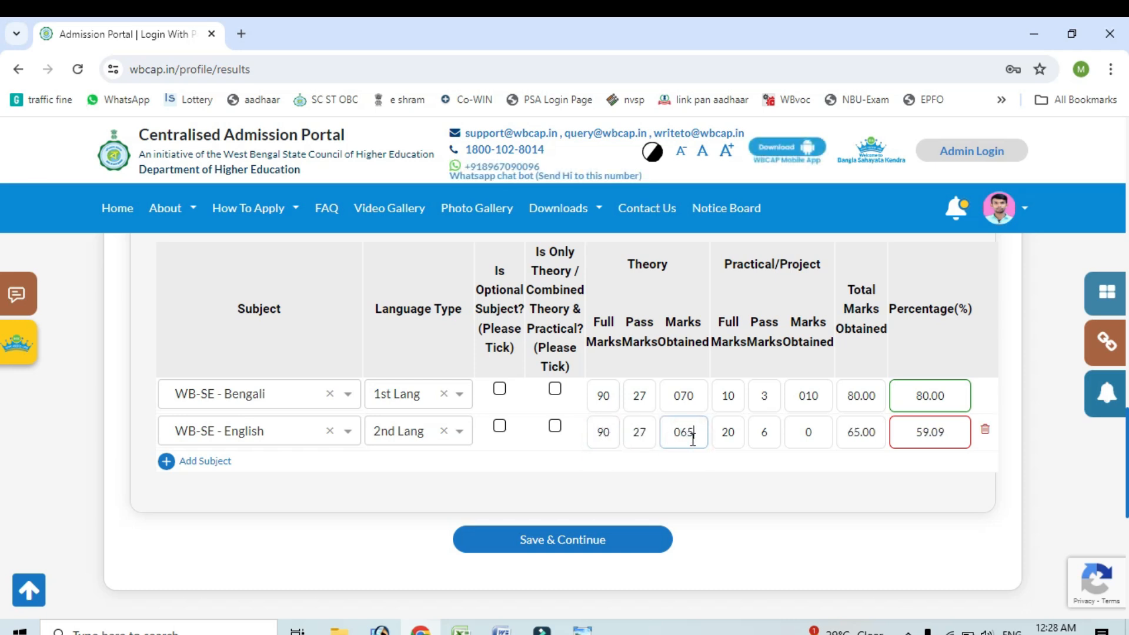
{"action": "left_click", "coordinate": [727, 430]}
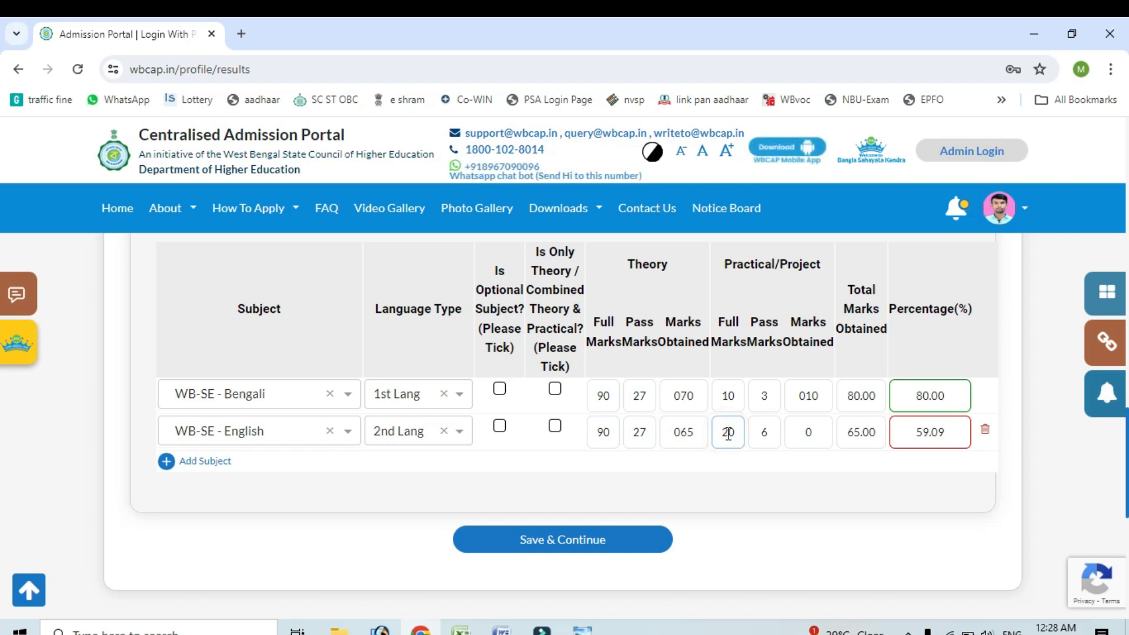
{"action": "left_click", "coordinate": [809, 433]}
Enter 10 English practical marks and add a WB-SE Geography row.
{"action": "type", "text": "10"}
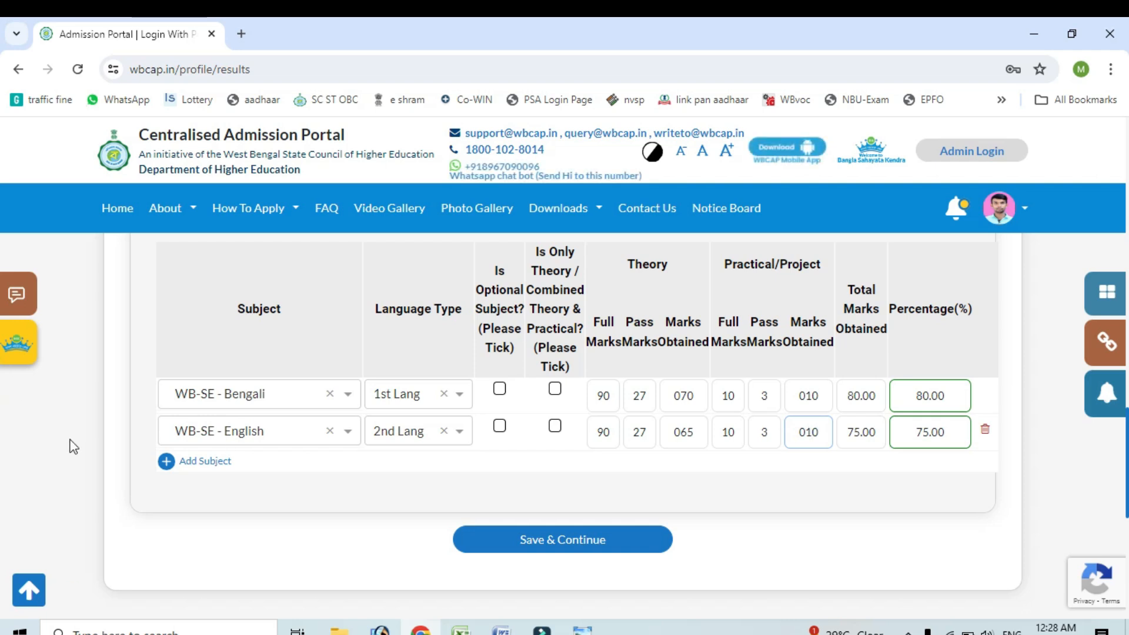
{"action": "left_click", "coordinate": [167, 460]}
{"action": "scroll", "coordinate": [345, 457], "scroll_direction": "down", "scroll_amount": 3}
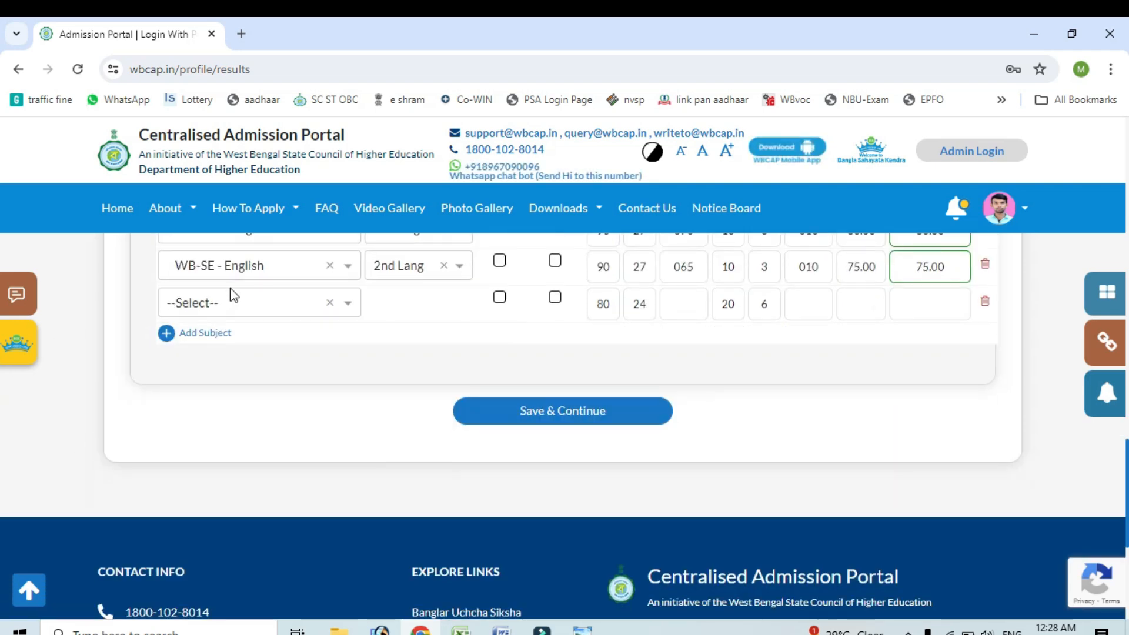
{"action": "left_click", "coordinate": [227, 312]}
{"action": "scroll", "coordinate": [272, 461], "scroll_direction": "down", "scroll_amount": 5}
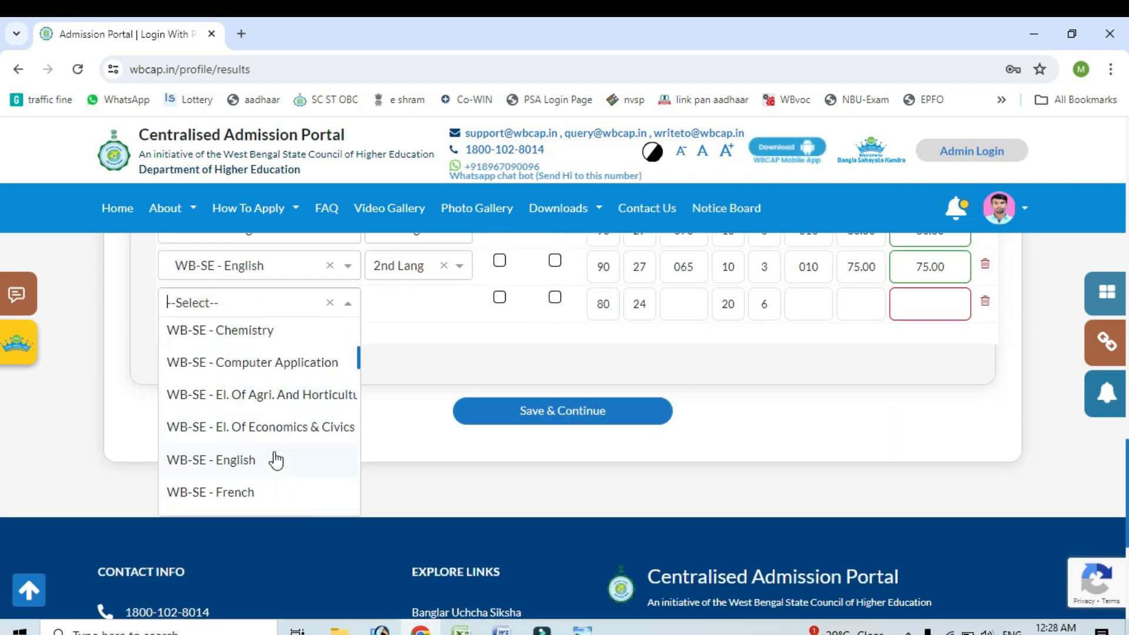
{"action": "scroll", "coordinate": [252, 471], "scroll_direction": "down", "scroll_amount": 3}
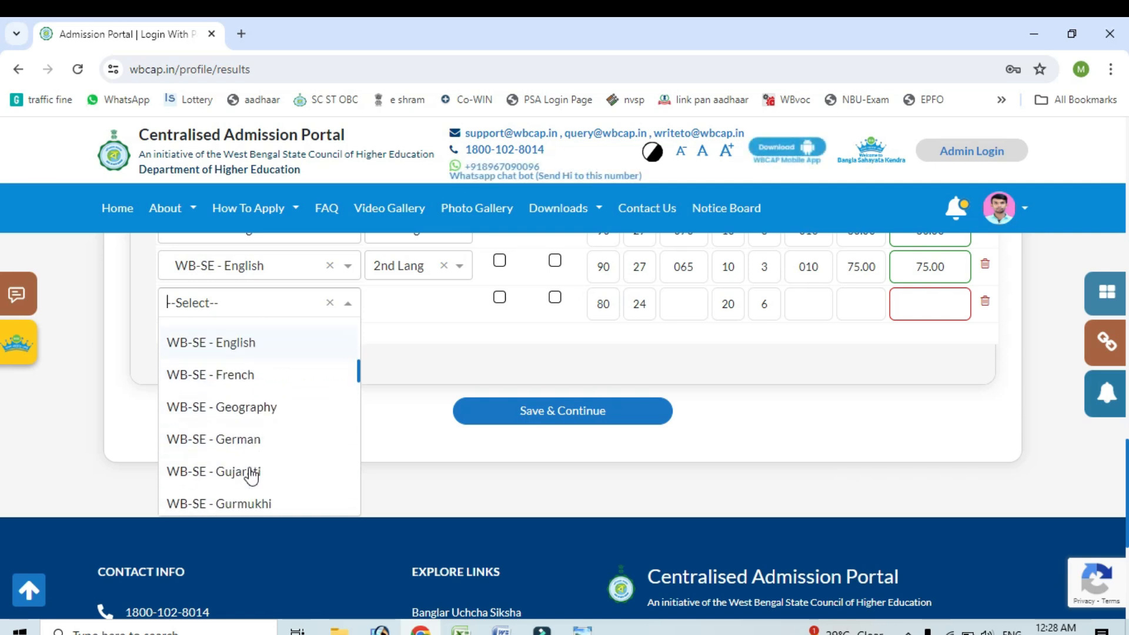
{"action": "left_click", "coordinate": [250, 361]}
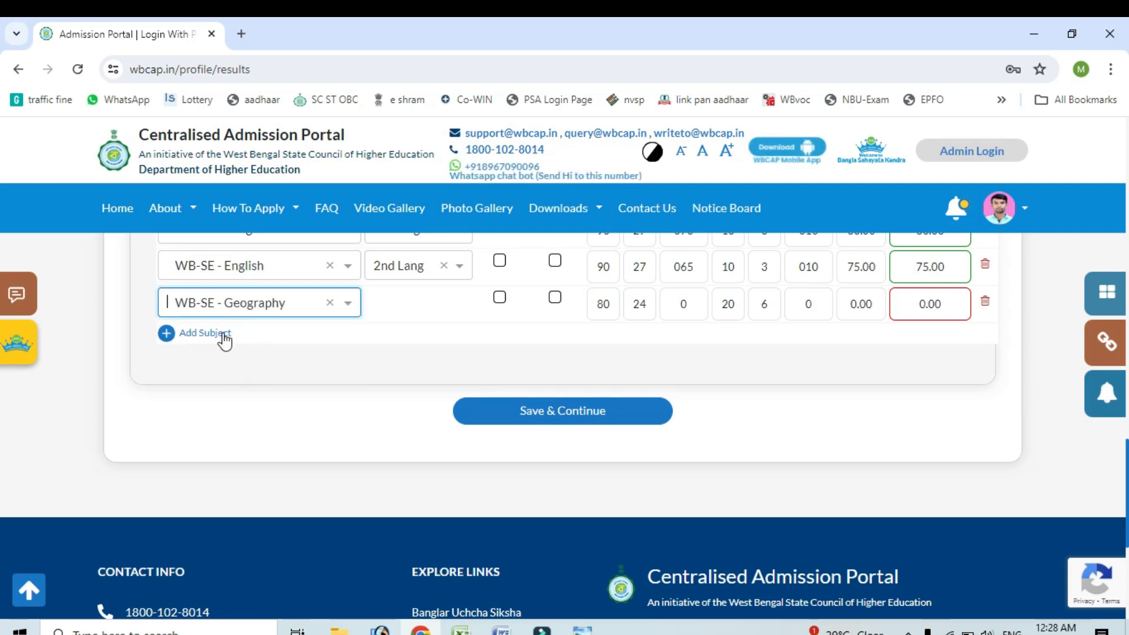
Add WB-SE History and Life Sc. subject rows.
{"action": "left_click", "coordinate": [225, 336]}
{"action": "left_click", "coordinate": [246, 346]}
{"action": "scroll", "coordinate": [246, 447], "scroll_direction": "down", "scroll_amount": 10}
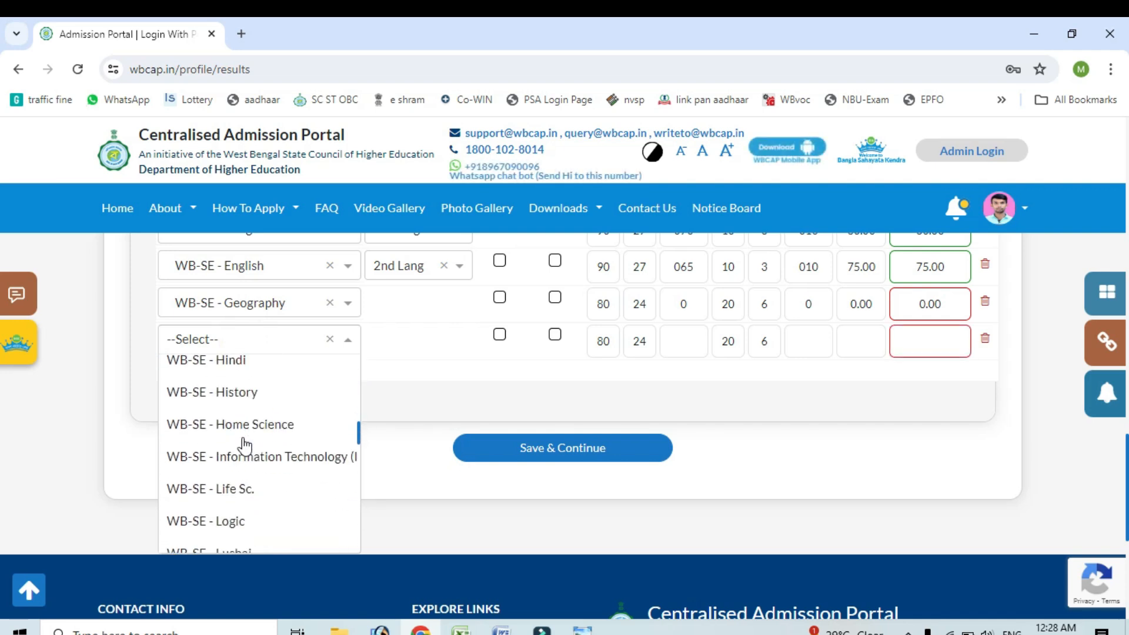
{"action": "left_click", "coordinate": [235, 392]}
{"action": "left_click", "coordinate": [217, 370]}
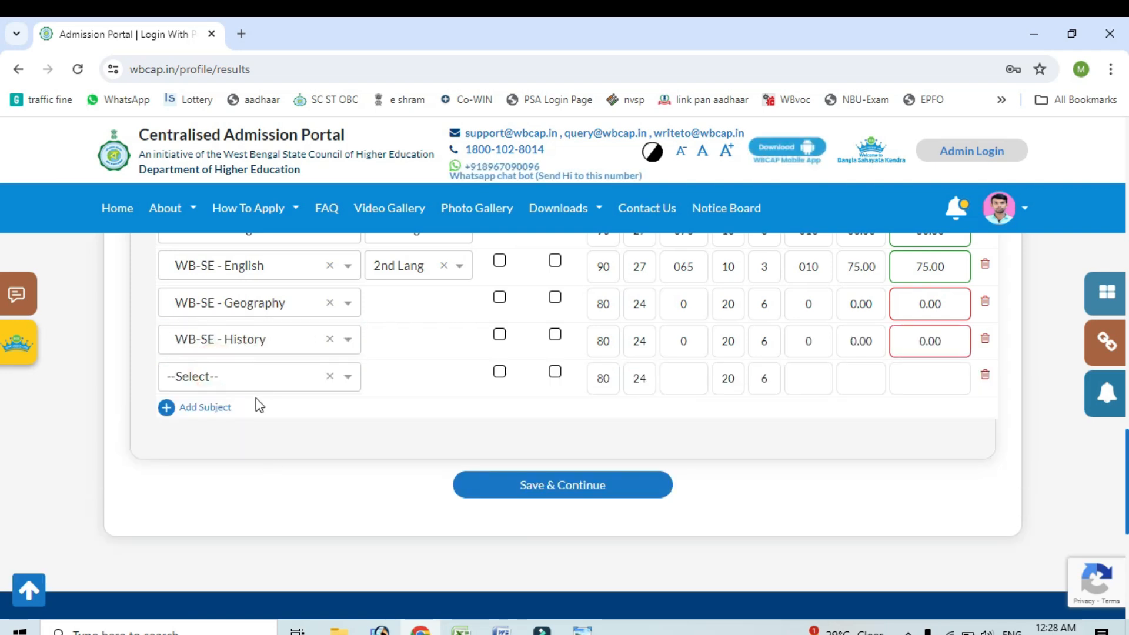
{"action": "left_click", "coordinate": [252, 379]}
{"action": "scroll", "coordinate": [250, 462], "scroll_direction": "down", "scroll_amount": 10}
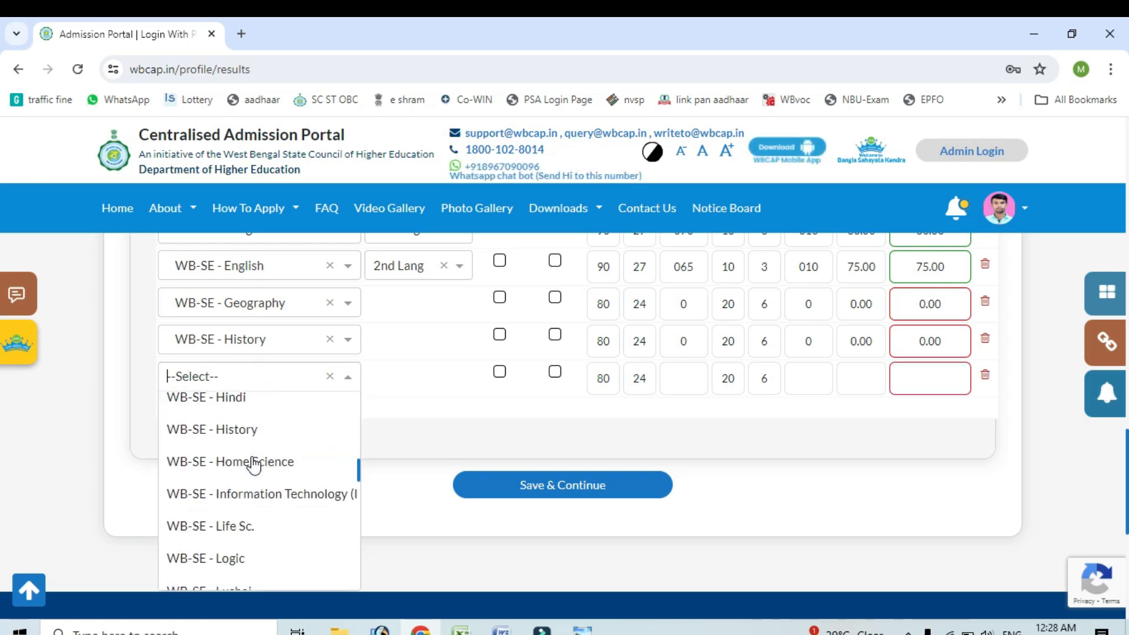
{"action": "scroll", "coordinate": [252, 464], "scroll_direction": "down", "scroll_amount": 2}
{"action": "left_click", "coordinate": [239, 440]}
Add WB-SE Physical Sc. and Mathematics rows, then begin editing Geography's theory full marks.
{"action": "left_click", "coordinate": [219, 413]}
{"action": "left_click", "coordinate": [251, 418]}
{"action": "scroll", "coordinate": [250, 312], "scroll_direction": "down", "scroll_amount": 8}
{"action": "scroll", "coordinate": [267, 339], "scroll_direction": "down", "scroll_amount": 5}
{"action": "scroll", "coordinate": [264, 344], "scroll_direction": "down", "scroll_amount": 2}
{"action": "left_click", "coordinate": [240, 374]}
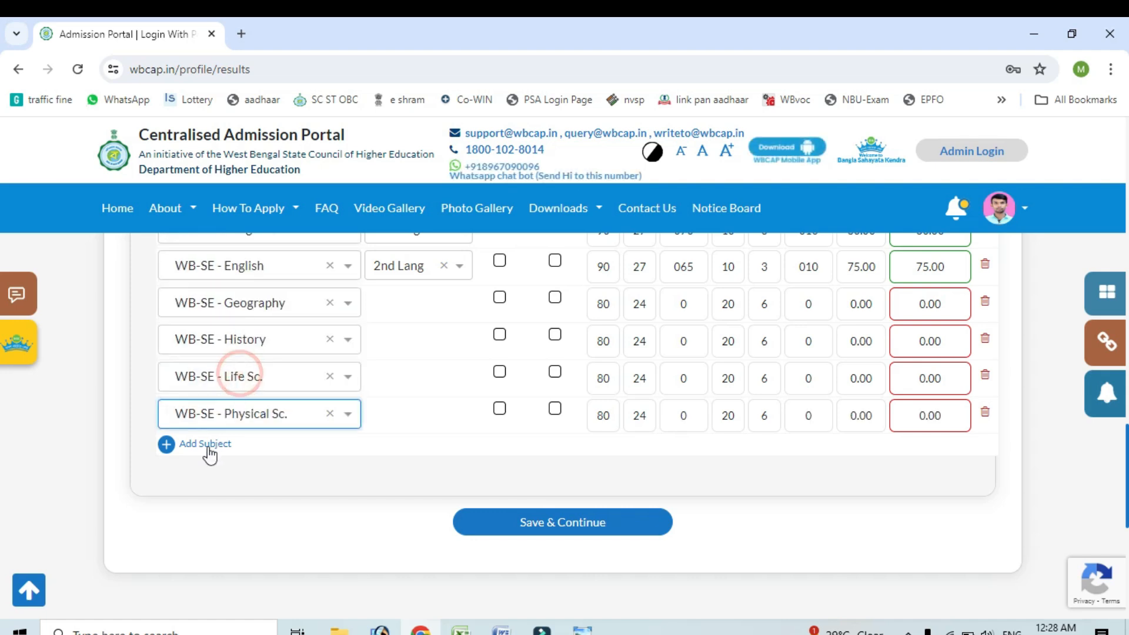
{"action": "left_click", "coordinate": [209, 448]}
{"action": "left_click", "coordinate": [235, 450]}
{"action": "scroll", "coordinate": [269, 396], "scroll_direction": "down", "scroll_amount": 8}
{"action": "scroll", "coordinate": [269, 391], "scroll_direction": "down", "scroll_amount": 1}
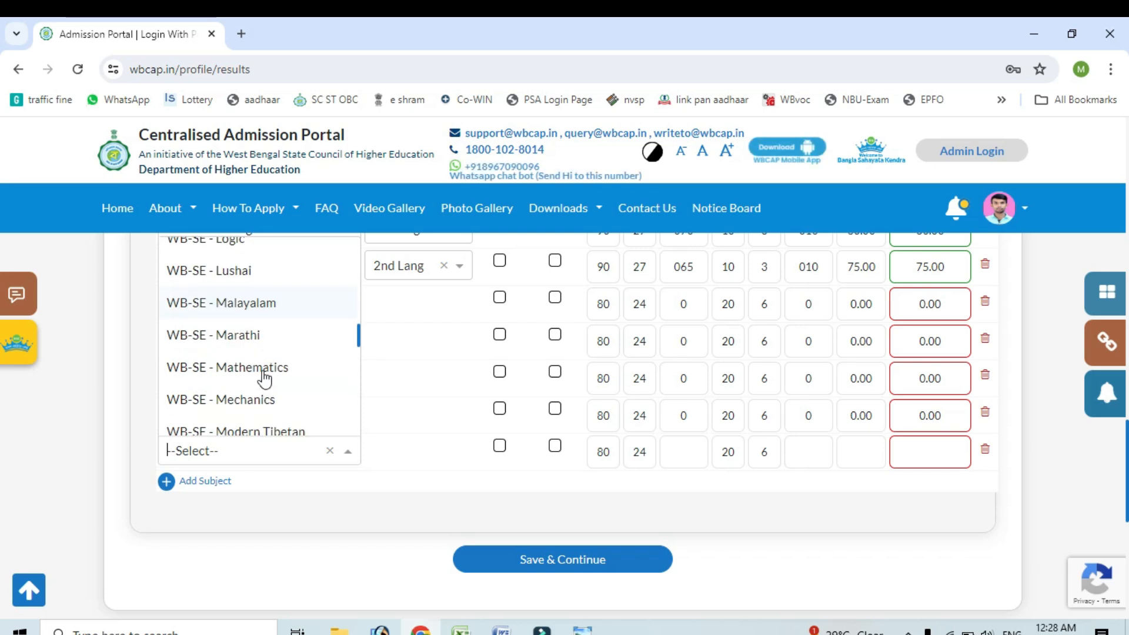
{"action": "left_click", "coordinate": [270, 369]}
{"action": "left_click", "coordinate": [605, 304]}
Enter Geography marks: 70 theory and 10 of 10 practical, totalling 80.
{"action": "key", "text": "Tab"}
{"action": "key", "text": "Tab"}
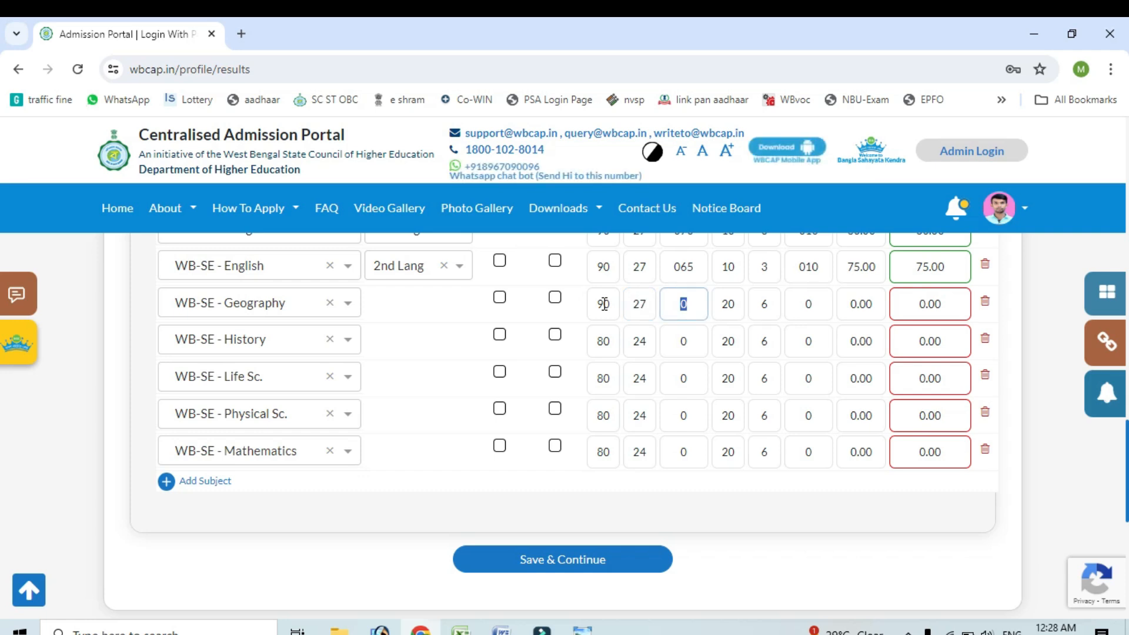
{"action": "type", "text": "70"}
{"action": "key", "text": "Tab"}
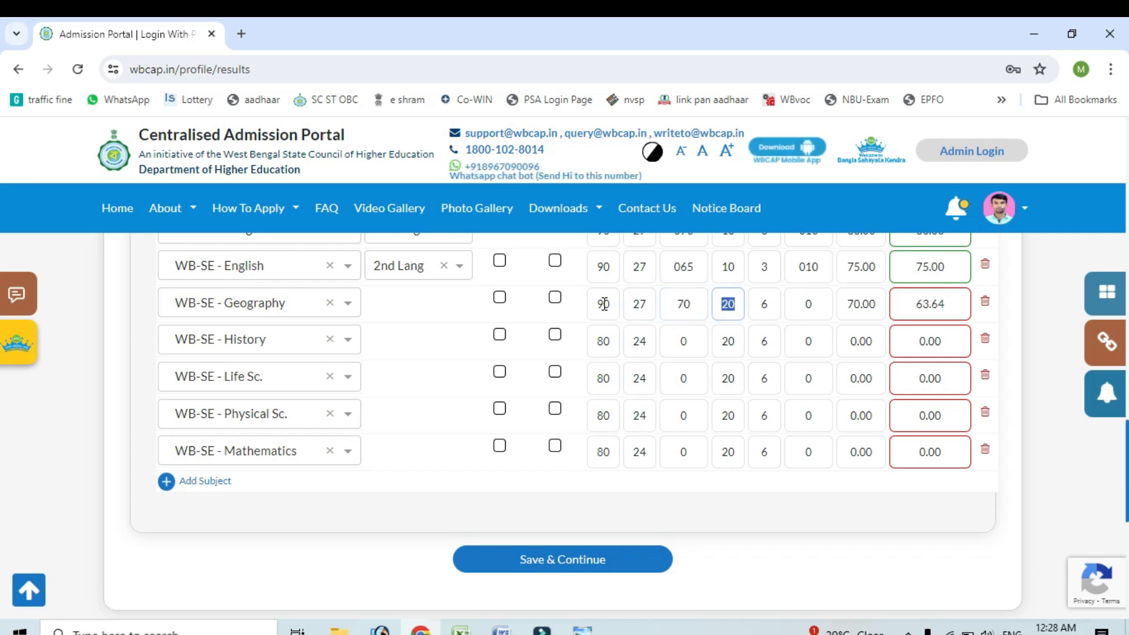
{"action": "type", "text": "10"}
{"action": "key", "text": "Tab"}
{"action": "type", "text": "3"}
{"action": "key", "text": "Tab"}
{"action": "type", "text": "10"}
Enter History marks: 78 theory out of 90, practical out of 10.
{"action": "left_click", "coordinate": [603, 348]}
{"action": "key", "text": "Tab"}
{"action": "key", "text": "Tab"}
{"action": "type", "text": "78"}
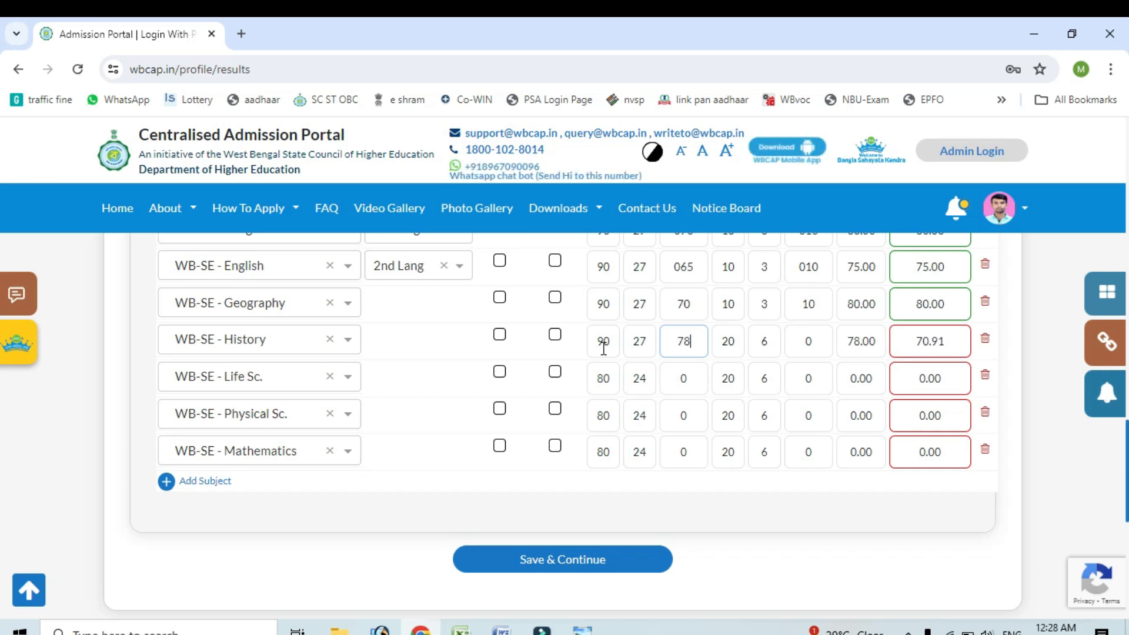
{"action": "key", "text": "Tab"}
{"action": "key", "text": "Tab"}
{"action": "type", "text": "10"}
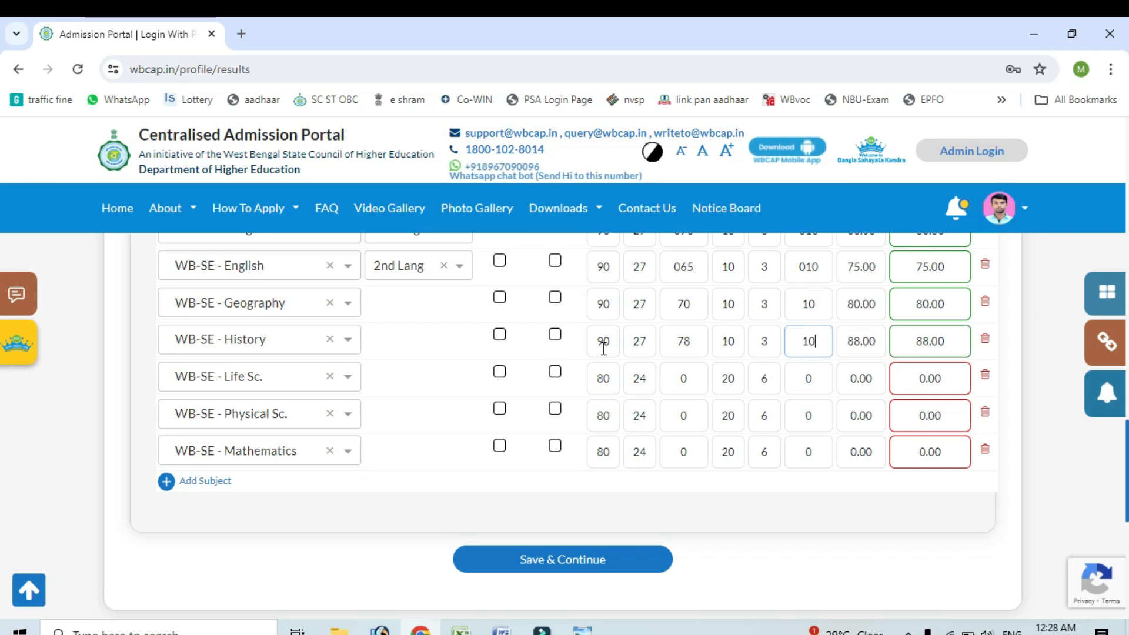
Enter Life Sc. marks: 45 of 90 theory and 10 of 10 practical, totalling 55.
{"action": "left_click", "coordinate": [604, 381]}
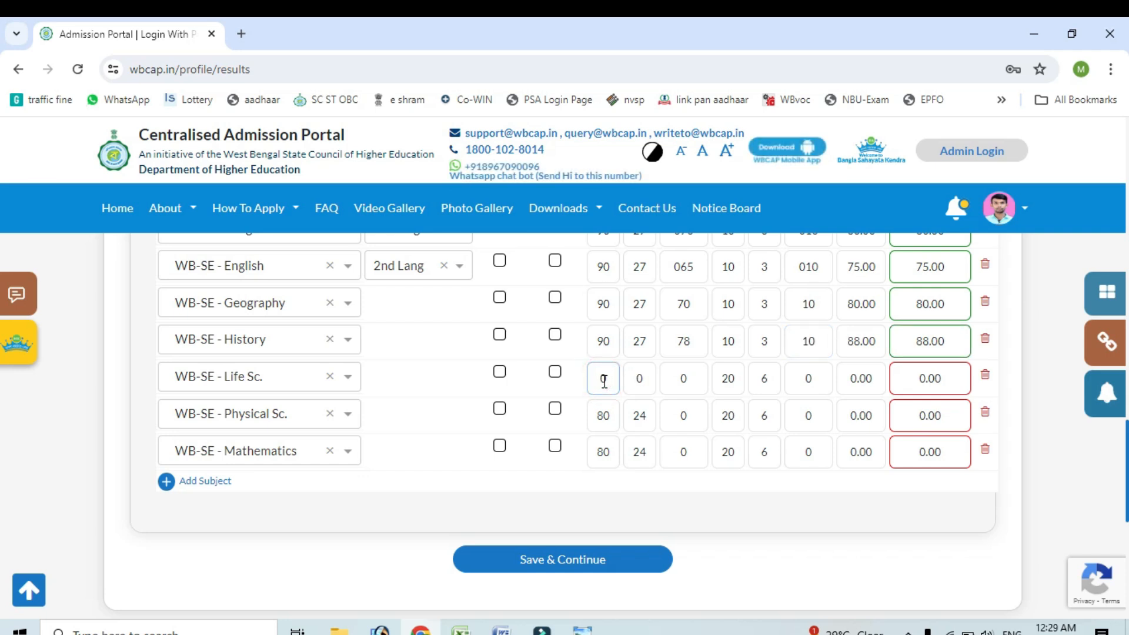
{"action": "type", "text": "90"}
{"action": "key", "text": "Tab"}
{"action": "key", "text": "Tab"}
{"action": "type", "text": "45"}
{"action": "key", "text": "Tab"}
{"action": "key", "text": "Tab"}
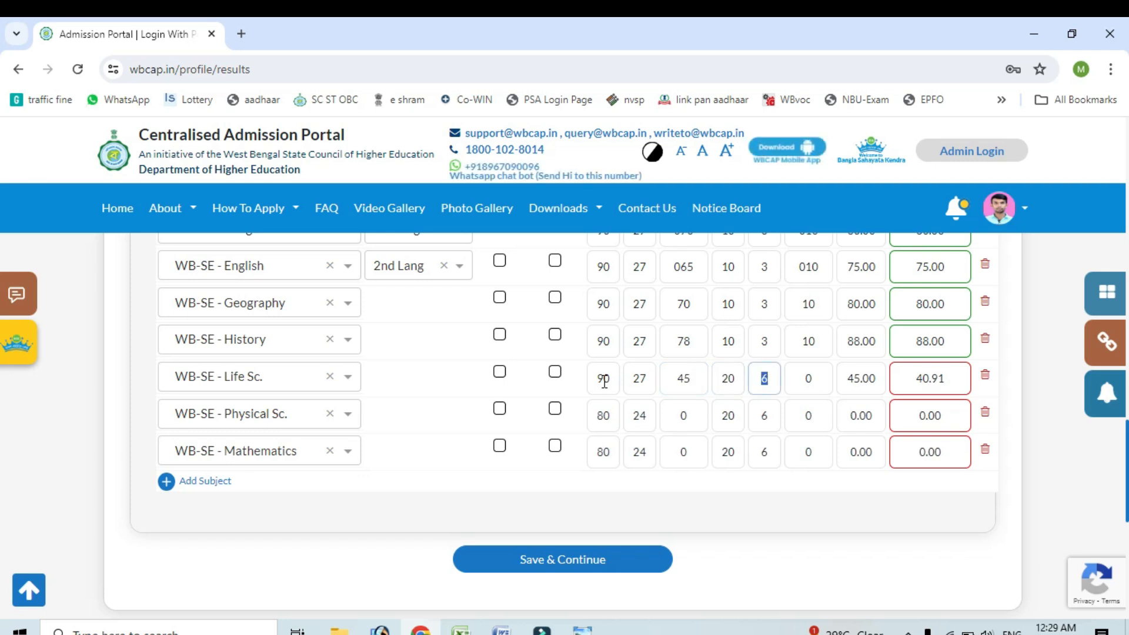
{"action": "left_click", "coordinate": [730, 378]}
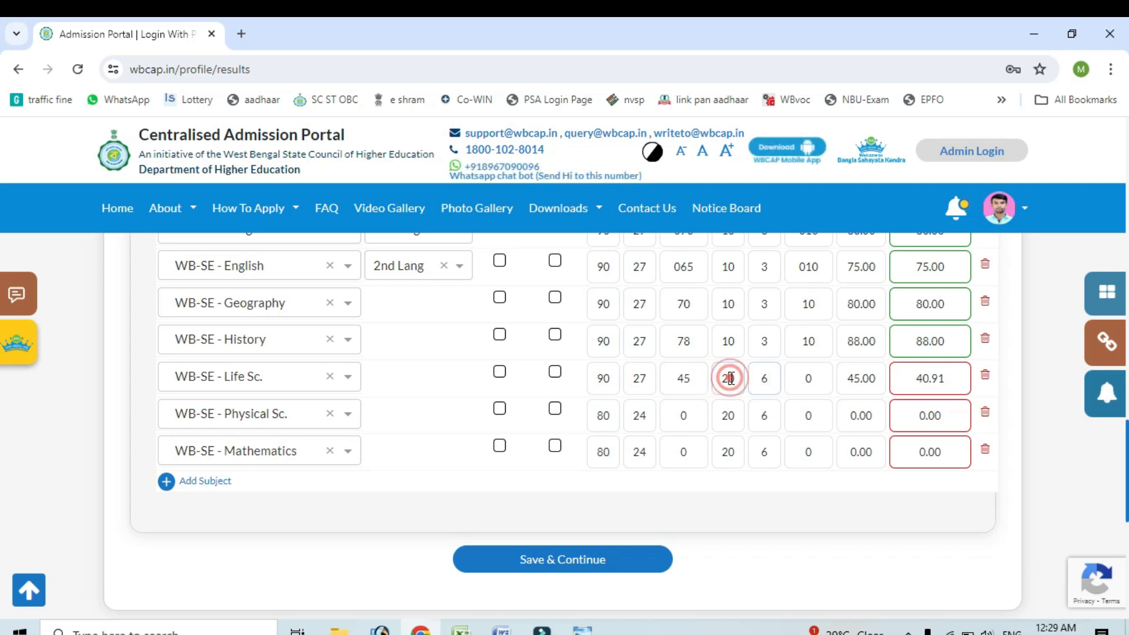
{"action": "type", "text": "10"}
{"action": "key", "text": "Tab"}
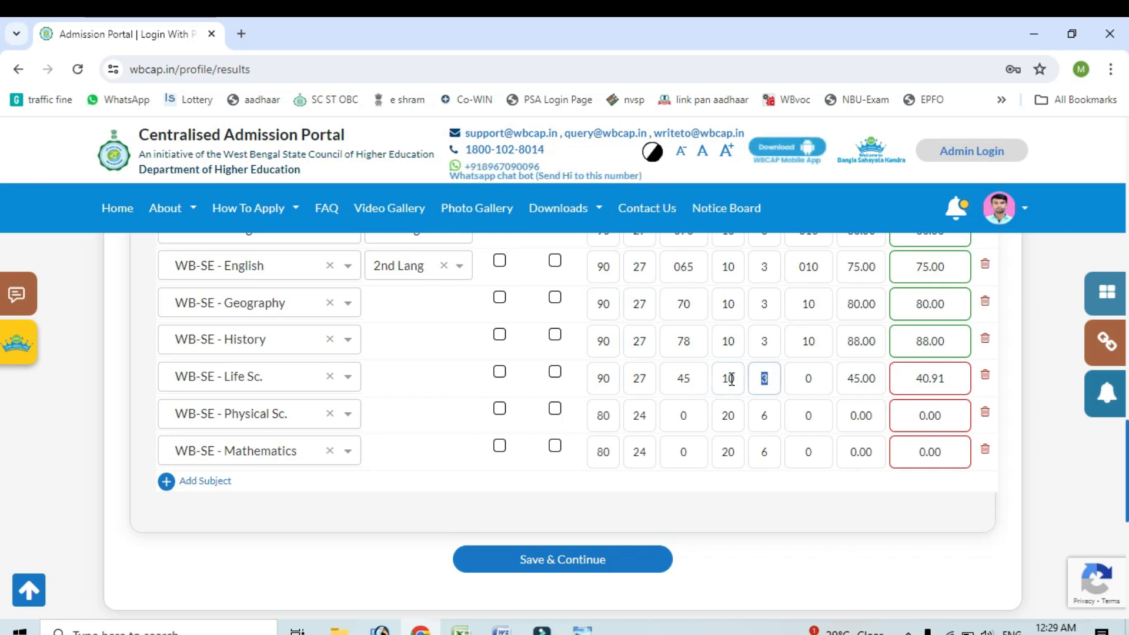
{"action": "key", "text": "Tab"}
{"action": "type", "text": "10"}
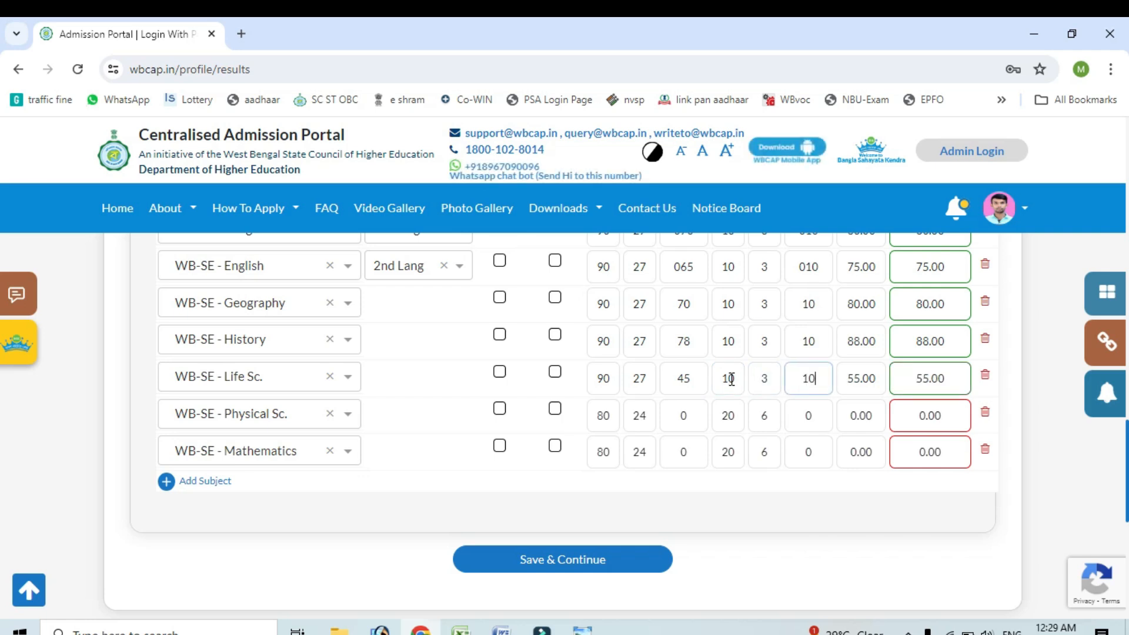
Enter Physical Sc. marks: 89 of 90 theory and 10 practical, totalling 99.
{"action": "double_click", "coordinate": [603, 415]}
{"action": "key", "text": "BackSpace"}
{"action": "type", "text": "90"}
{"action": "key", "text": "Tab"}
{"action": "key", "text": "Tab"}
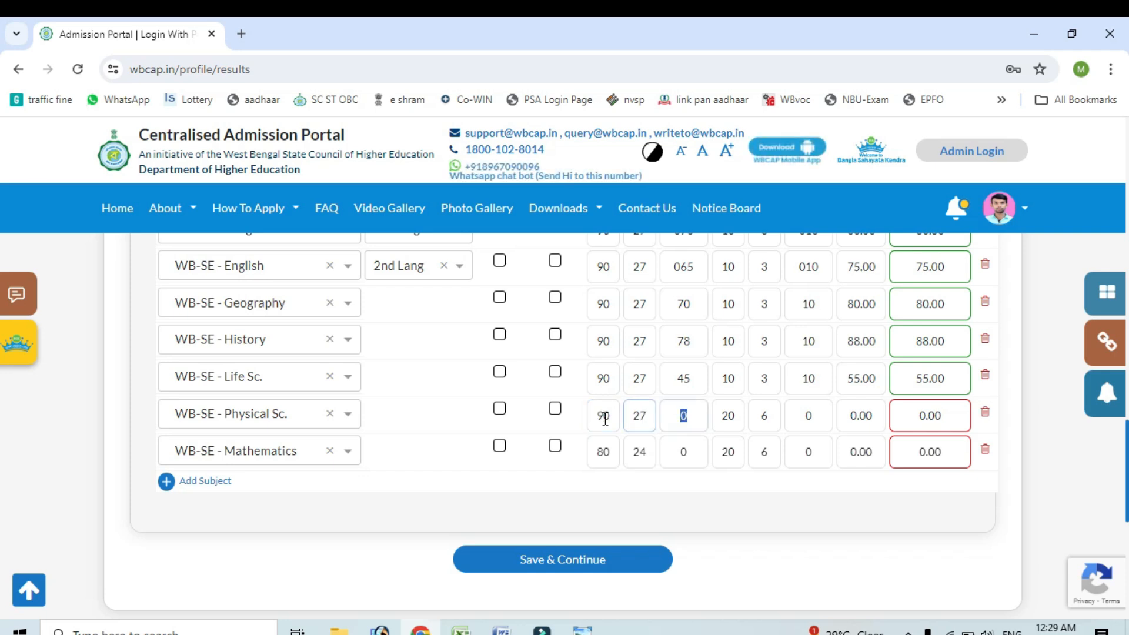
{"action": "type", "text": "89"}
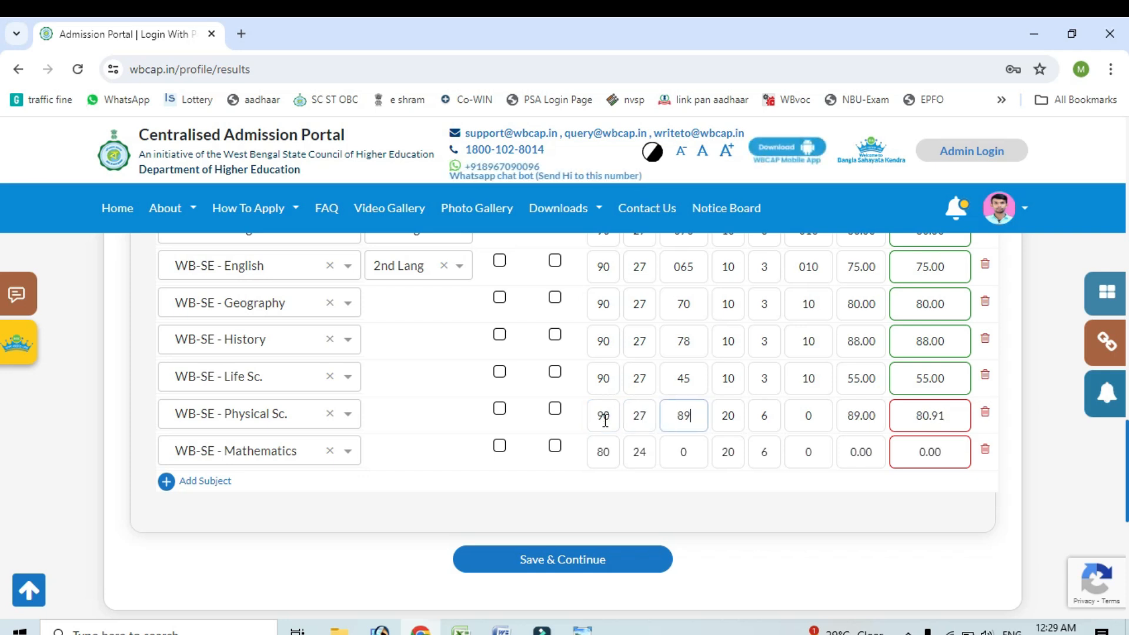
{"action": "left_click", "coordinate": [727, 417]}
{"action": "key", "text": "Tab"}
{"action": "key", "text": "Tab"}
{"action": "type", "text": "10"}
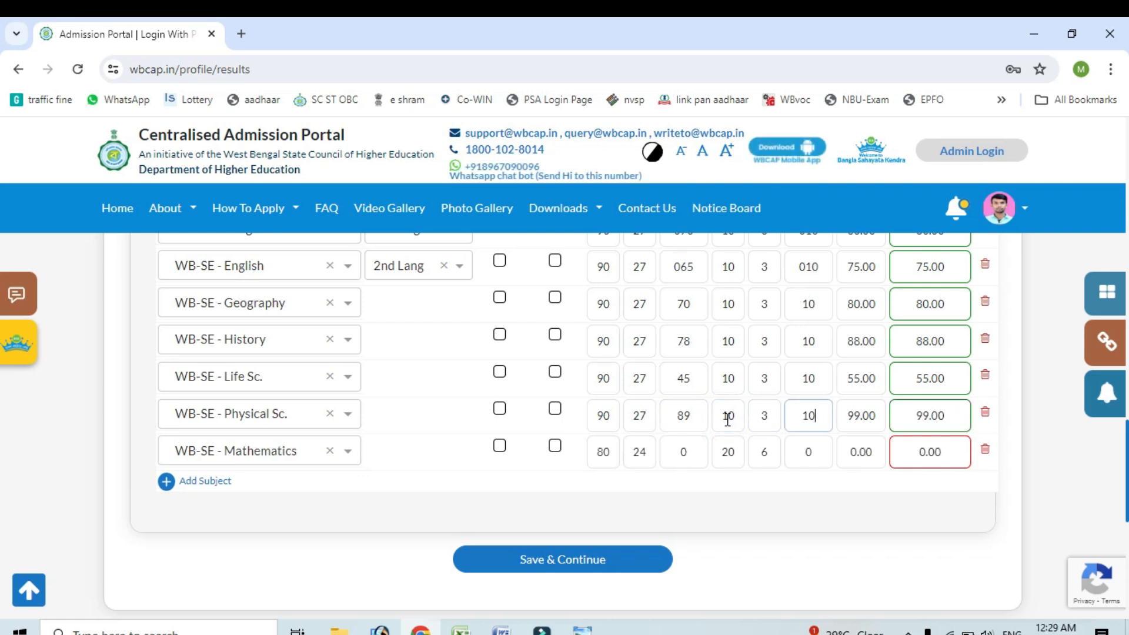
Enter Mathematics marks: 78 of 90 theory and 10 of 10 practical, totalling 88.
{"action": "double_click", "coordinate": [604, 452]}
{"action": "key", "text": "BackSpace"}
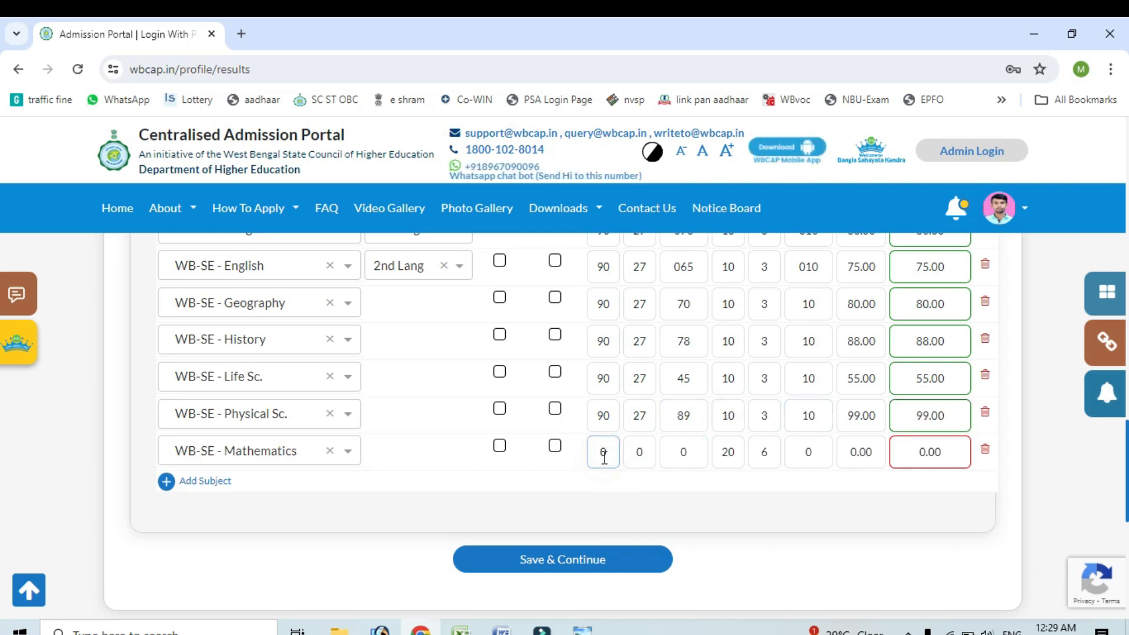
{"action": "type", "text": "90"}
{"action": "key", "text": "Tab"}
{"action": "key", "text": "Tab"}
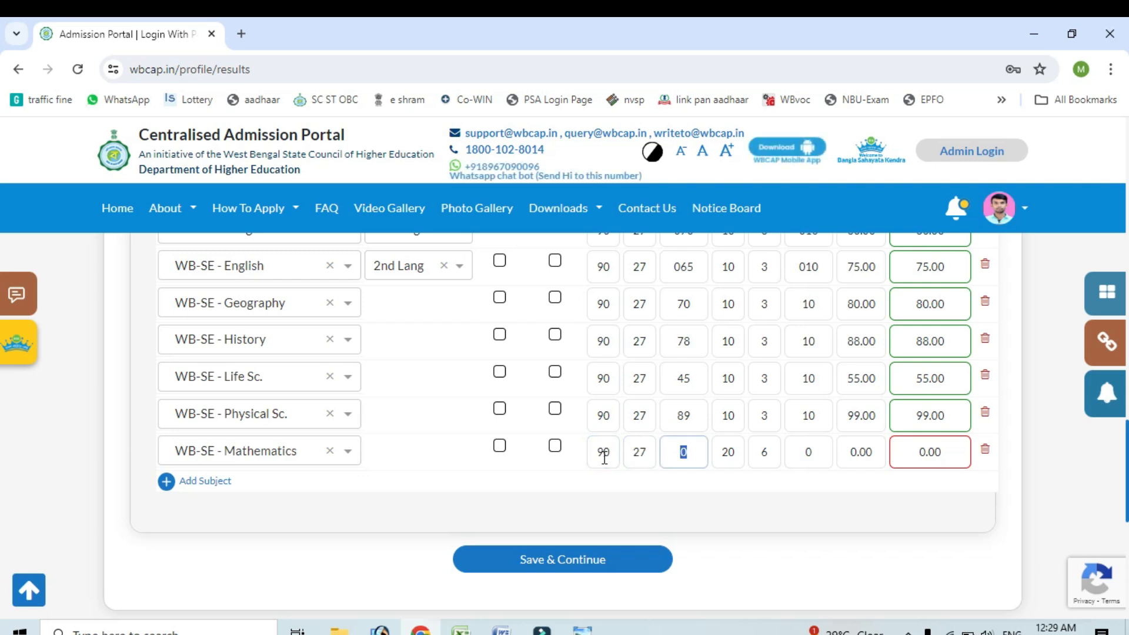
{"action": "type", "text": "78"}
{"action": "key", "text": "Tab"}
{"action": "type", "text": "10"}
{"action": "key", "text": "Tab"}
{"action": "key", "text": "Tab"}
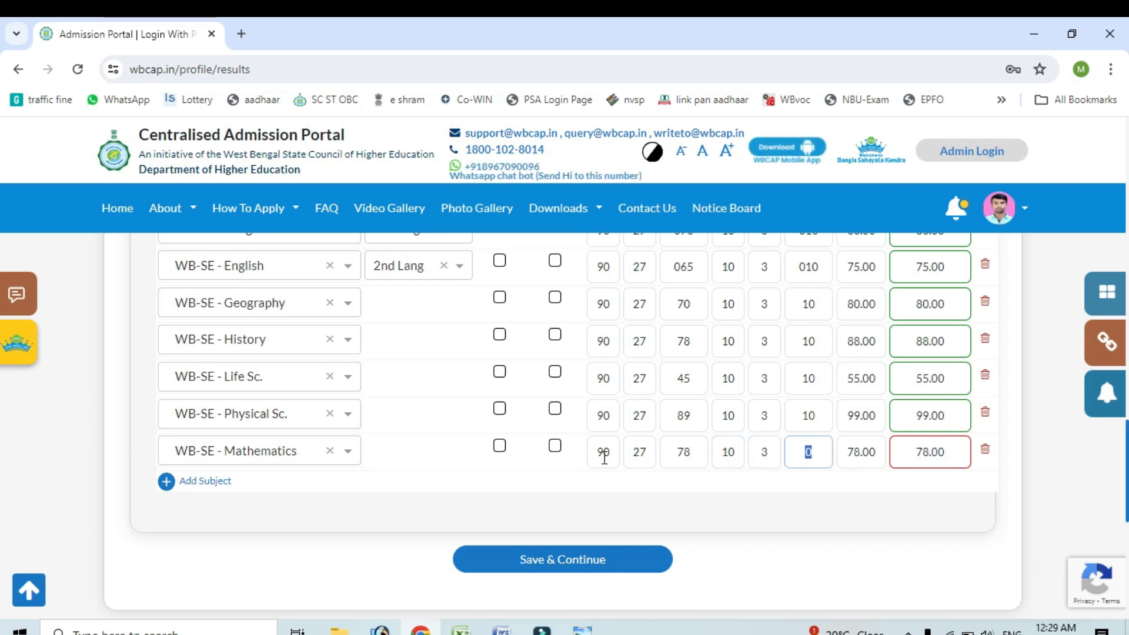
{"action": "type", "text": "10"}
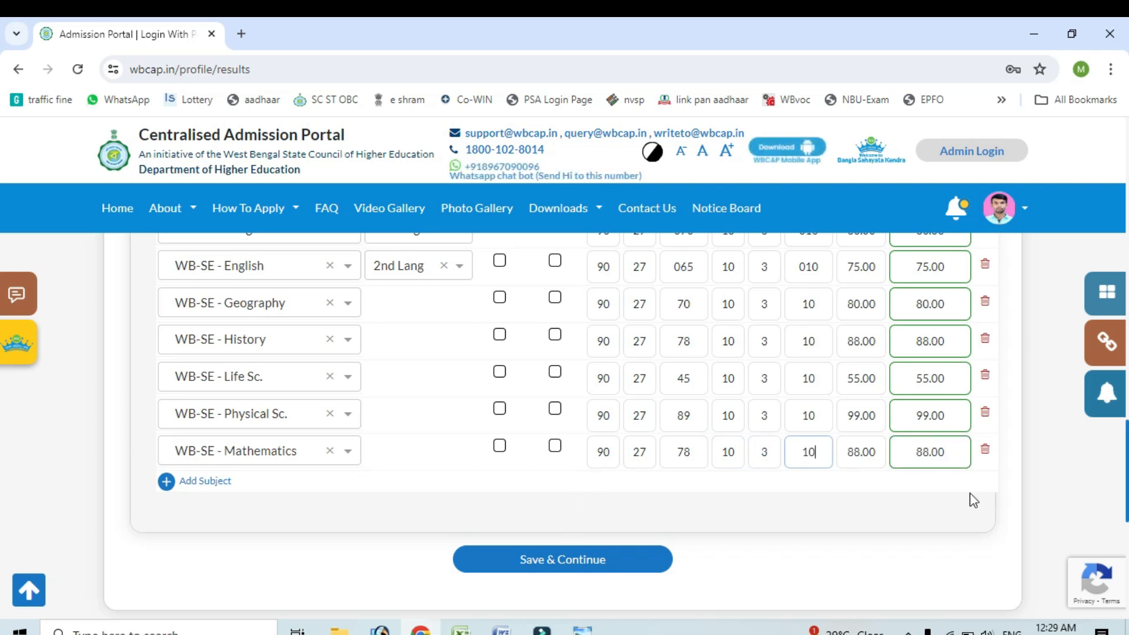
{"action": "left_click", "coordinate": [828, 536]}
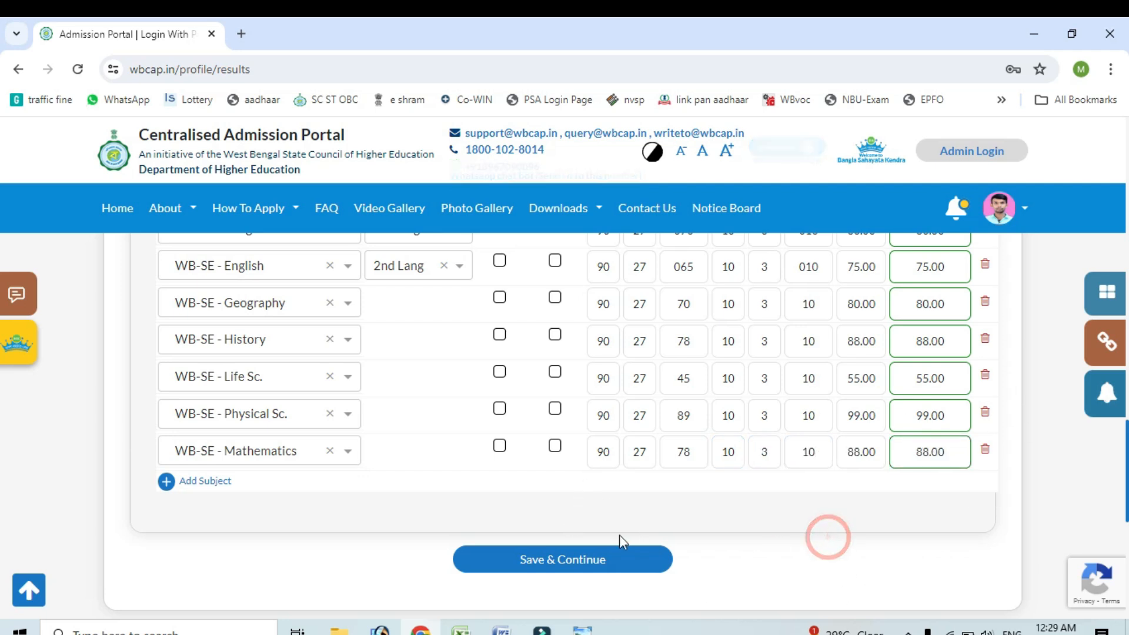
Save and confirm the 10th marks page, then dismiss the upload guide popup.
{"action": "left_click", "coordinate": [566, 564]}
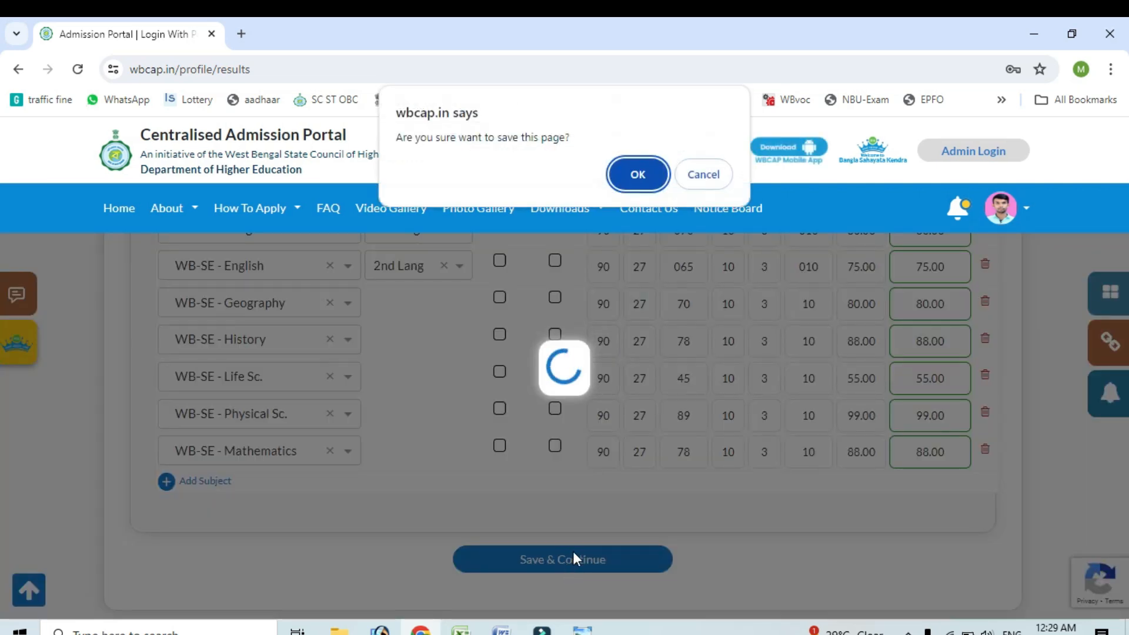
{"action": "left_click", "coordinate": [638, 176]}
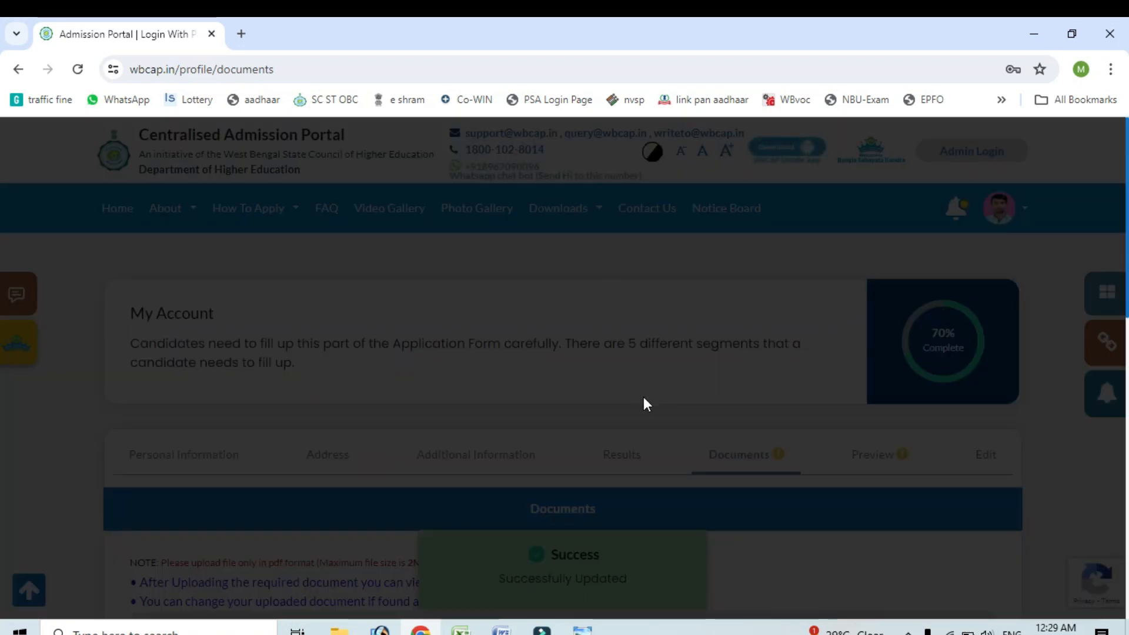
{"action": "scroll", "coordinate": [643, 397], "scroll_direction": "down", "scroll_amount": 10}
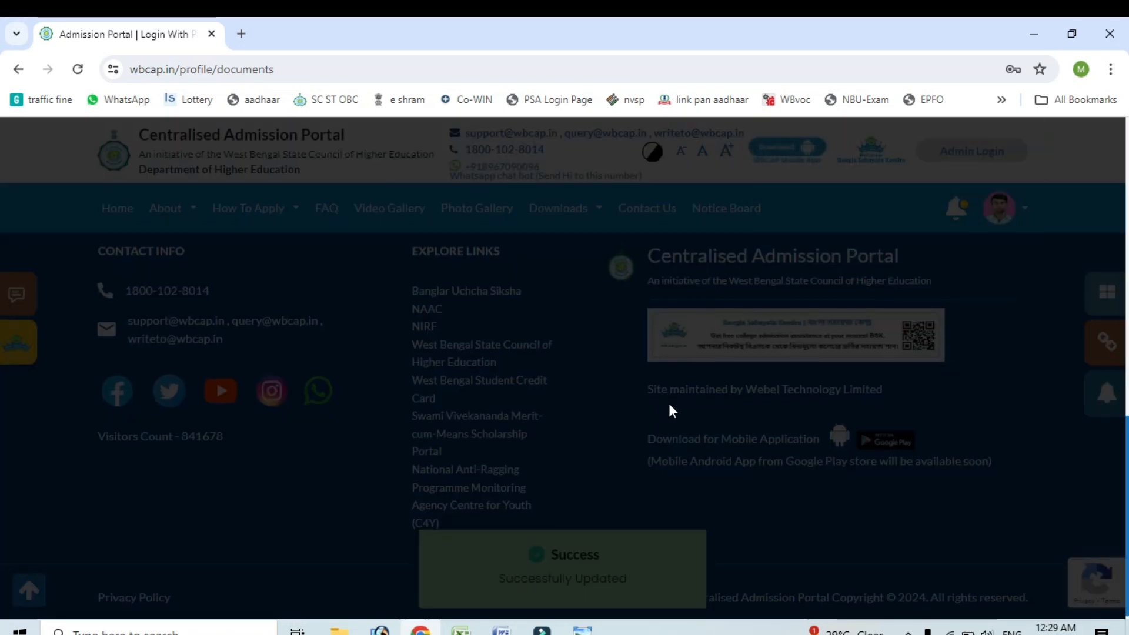
{"action": "scroll", "coordinate": [669, 406], "scroll_direction": "up", "scroll_amount": 6}
{"action": "left_click", "coordinate": [1031, 299]}
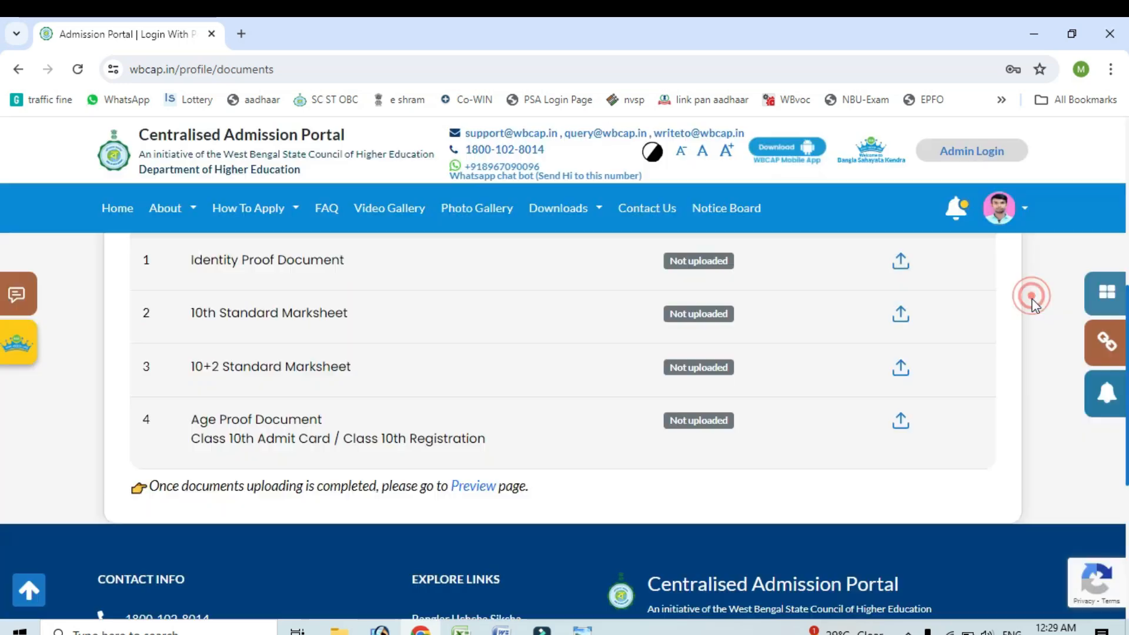
{"action": "scroll", "coordinate": [668, 366], "scroll_direction": "up", "scroll_amount": 2}
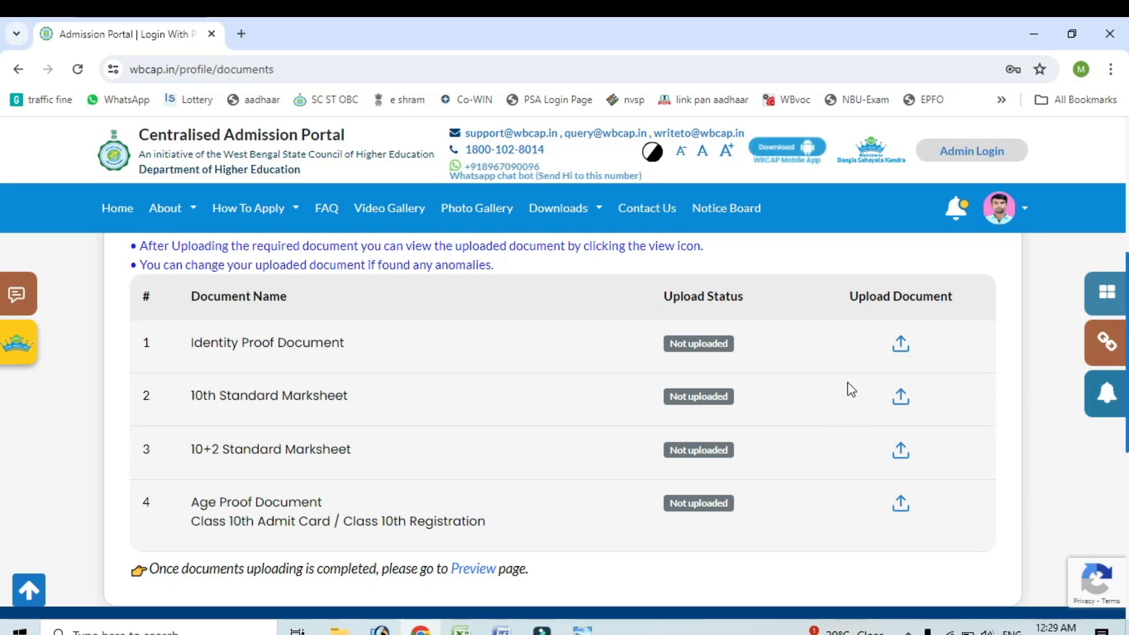
Upload PDFs for the Identity Proof Document and the 10th Standard Marksheet.
{"action": "left_click", "coordinate": [901, 345]}
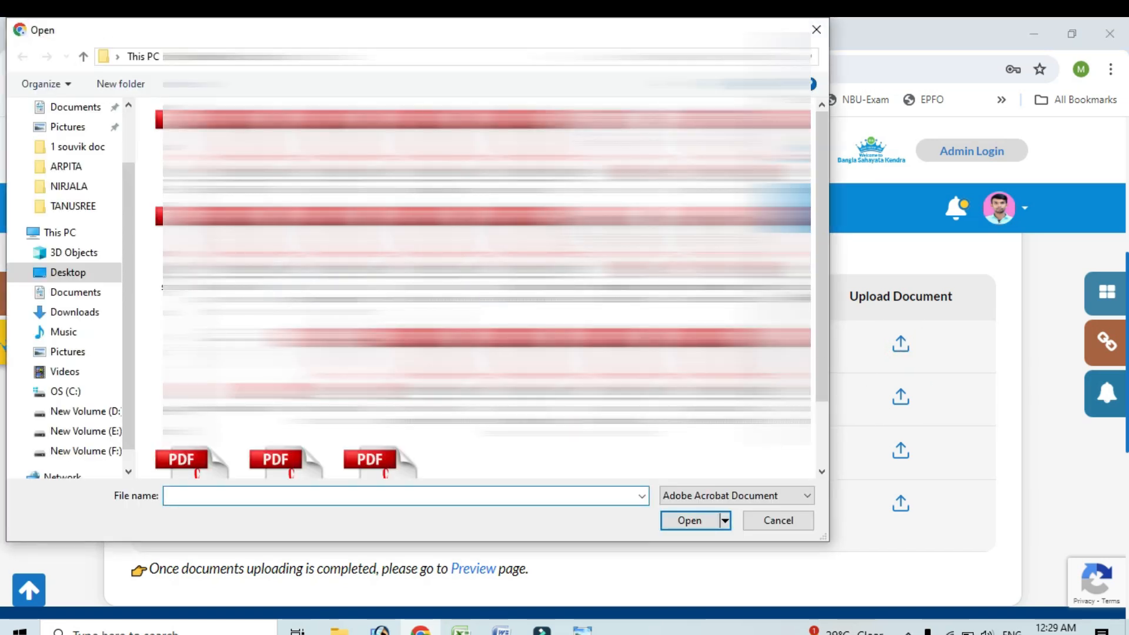
{"action": "left_click", "coordinate": [194, 250]}
{"action": "left_click", "coordinate": [688, 520]}
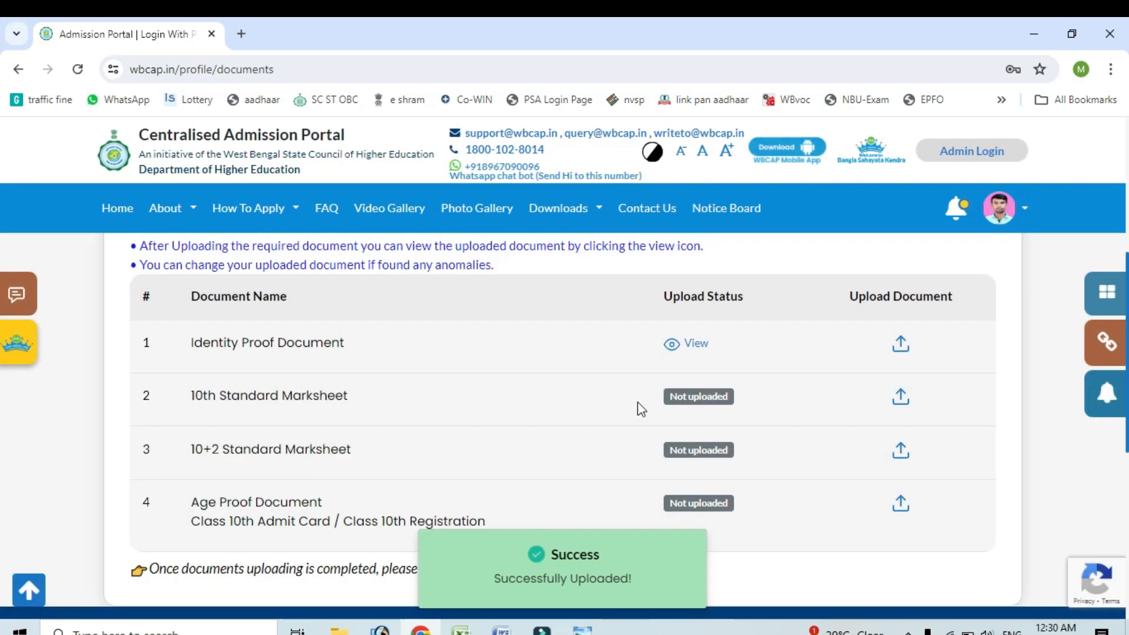
{"action": "left_click", "coordinate": [899, 398]}
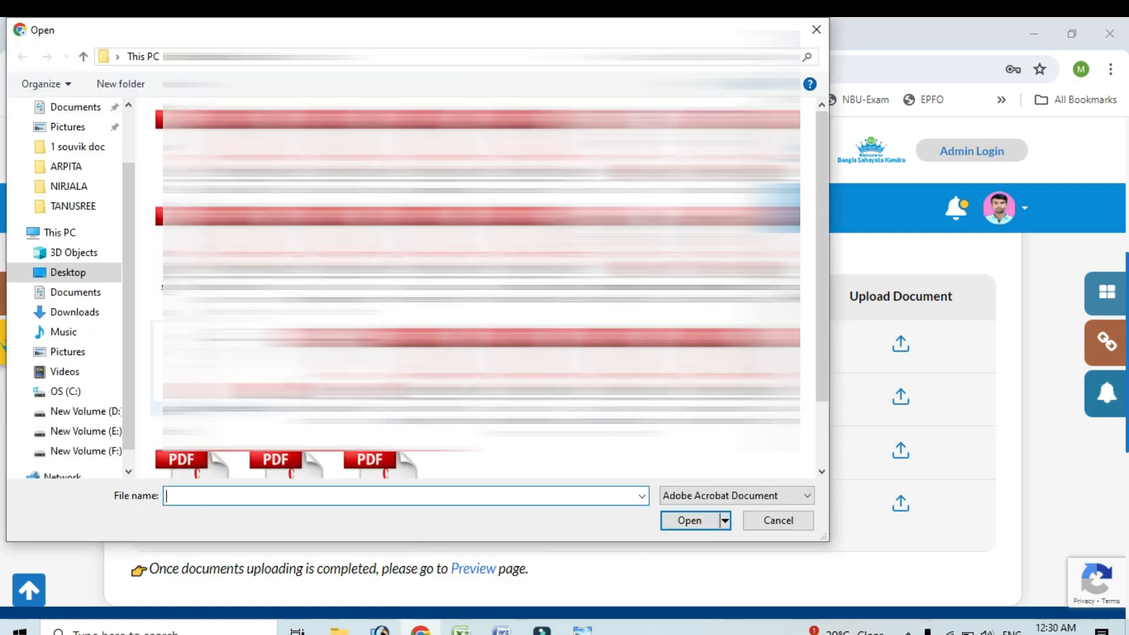
{"action": "left_click", "coordinate": [198, 241]}
{"action": "left_click", "coordinate": [682, 521]}
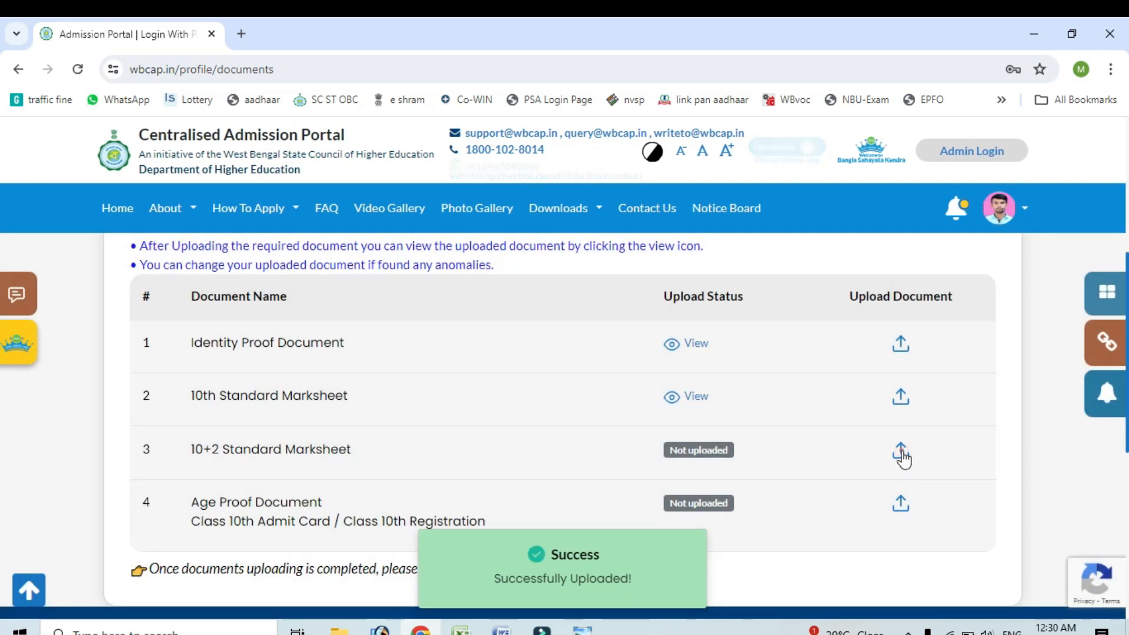
Upload PDFs for the 10+2 Standard Marksheet and the Age Proof Document.
{"action": "left_click", "coordinate": [902, 455]}
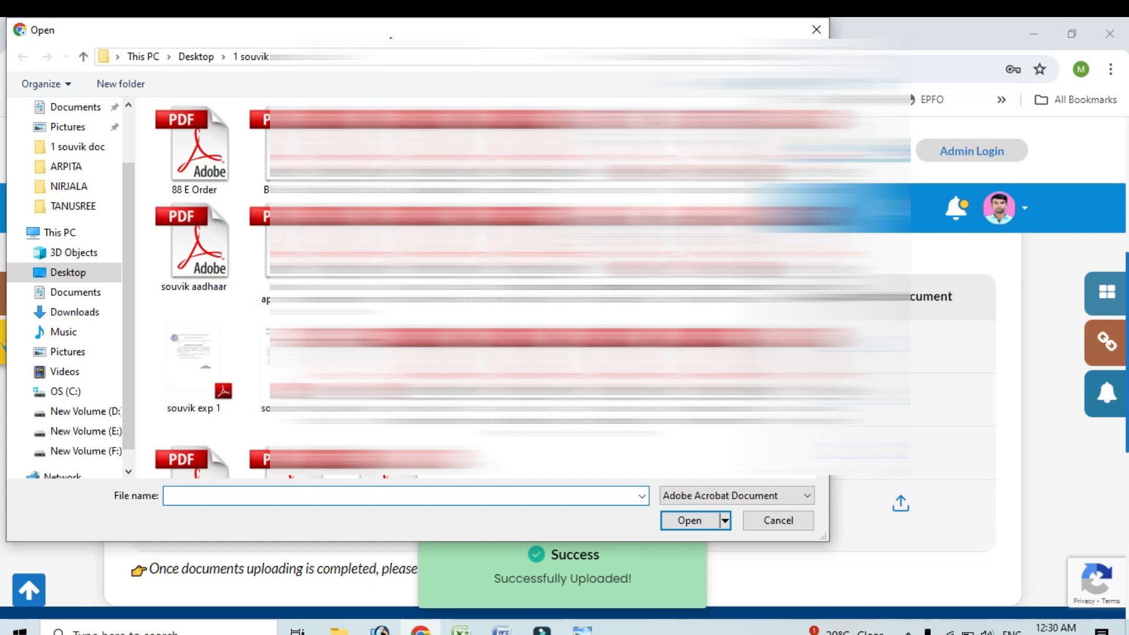
{"action": "left_click_drag", "start_coordinate": [390, 37], "coordinate": [502, 61]}
{"action": "left_click", "coordinate": [312, 273]}
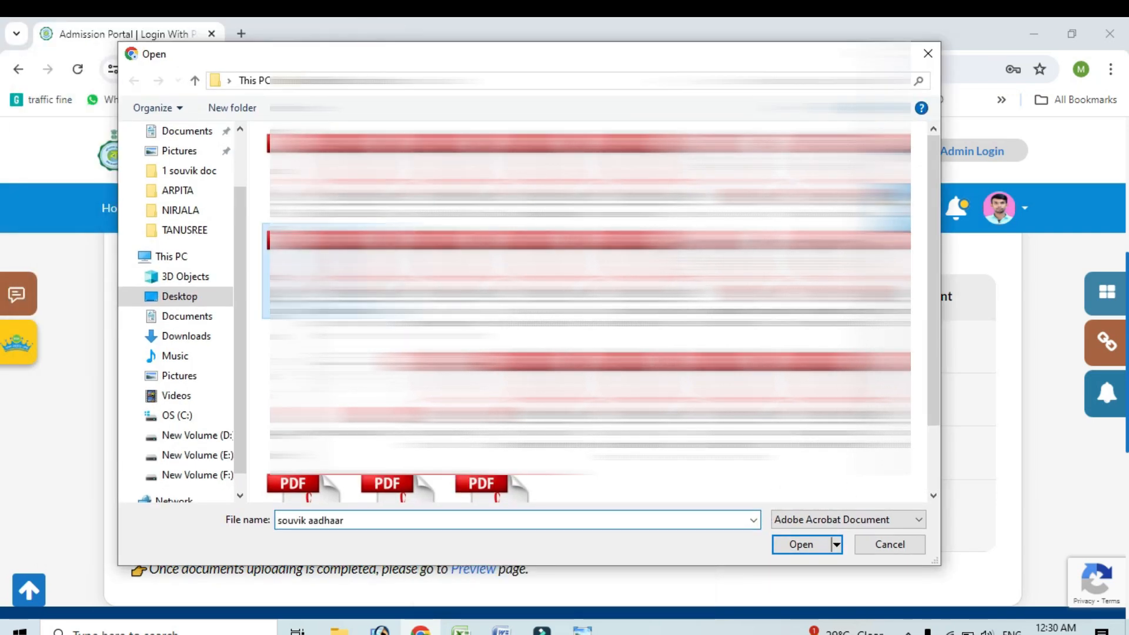
{"action": "left_click", "coordinate": [799, 549]}
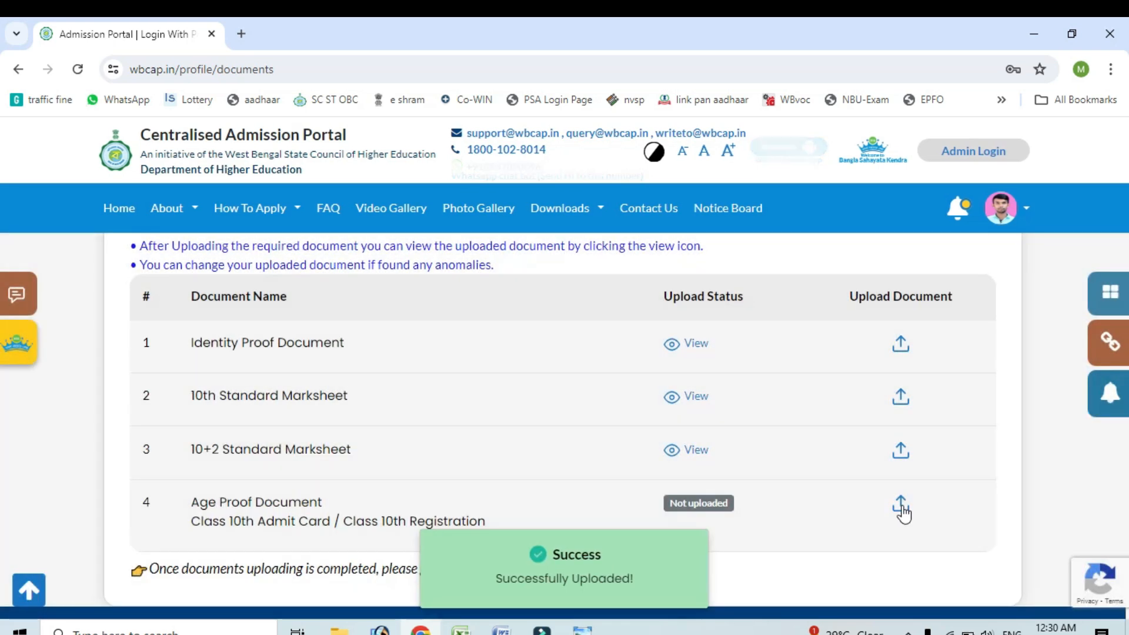
{"action": "left_click", "coordinate": [901, 506]}
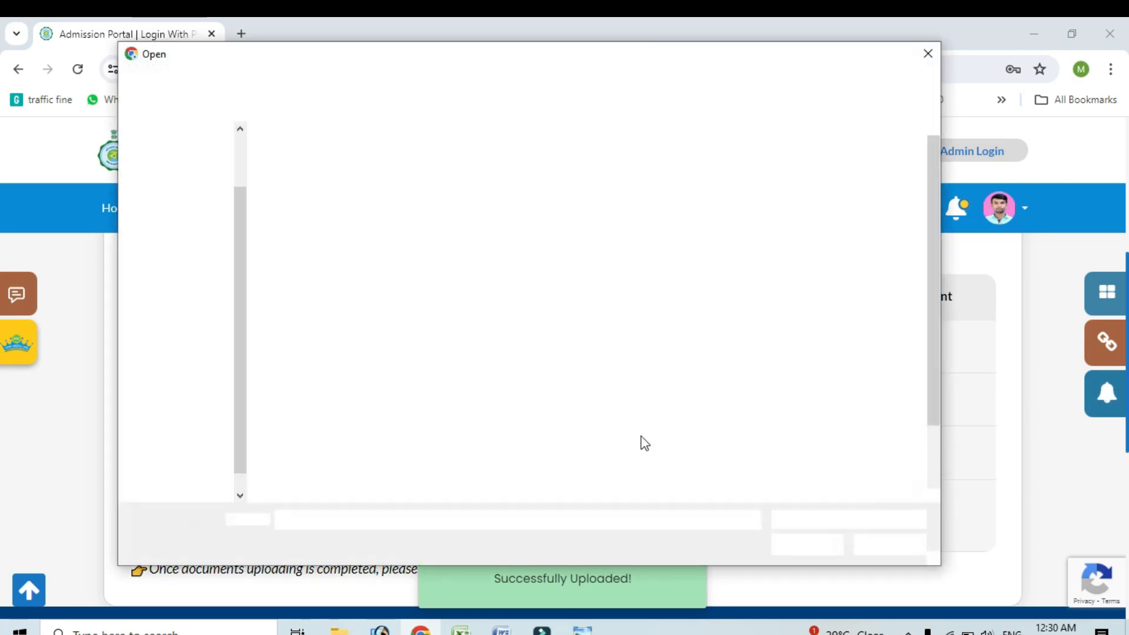
{"action": "left_click", "coordinate": [320, 270]}
{"action": "left_click", "coordinate": [812, 545]}
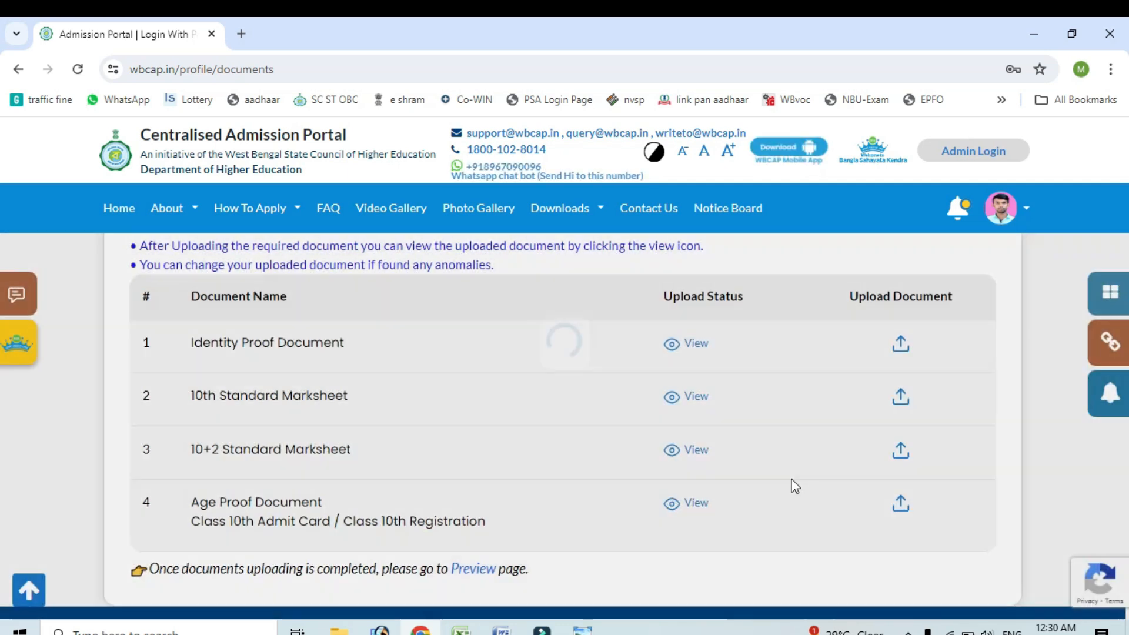
{"action": "scroll", "coordinate": [552, 464], "scroll_direction": "down", "scroll_amount": 3}
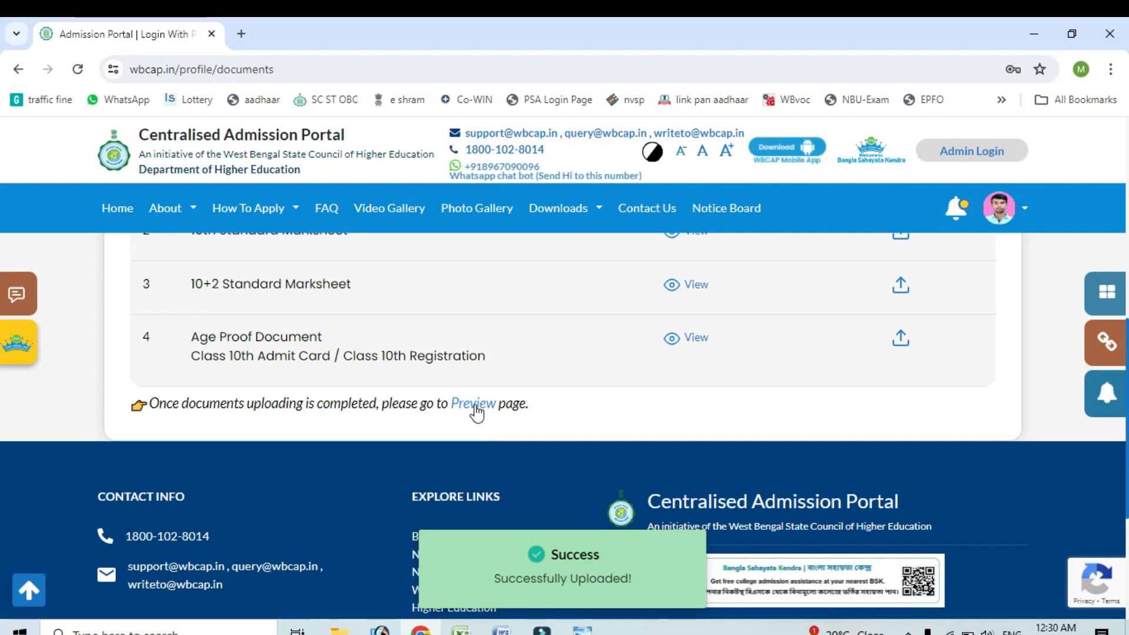
On the preview page, mark personal, address and additional information as checked and verified.
{"action": "left_click", "coordinate": [475, 405]}
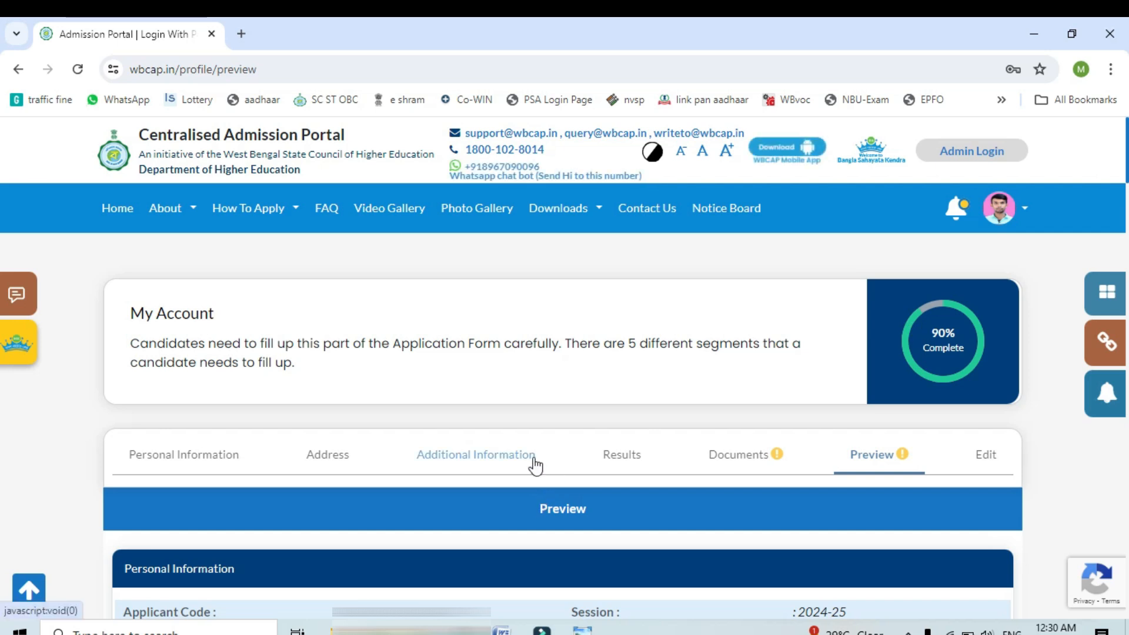
{"action": "scroll", "coordinate": [529, 464], "scroll_direction": "down", "scroll_amount": 5}
{"action": "scroll", "coordinate": [207, 469], "scroll_direction": "down", "scroll_amount": 3}
{"action": "left_click", "coordinate": [124, 475]}
{"action": "scroll", "coordinate": [474, 451], "scroll_direction": "down", "scroll_amount": 1}
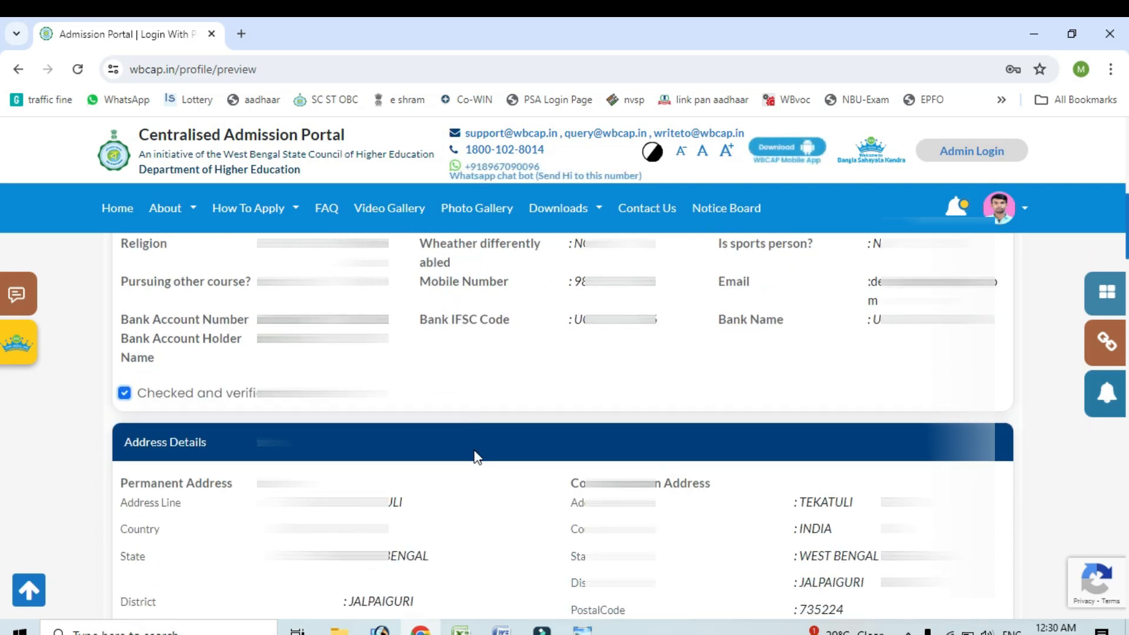
{"action": "scroll", "coordinate": [473, 456], "scroll_direction": "down", "scroll_amount": 3}
{"action": "left_click", "coordinate": [124, 532]}
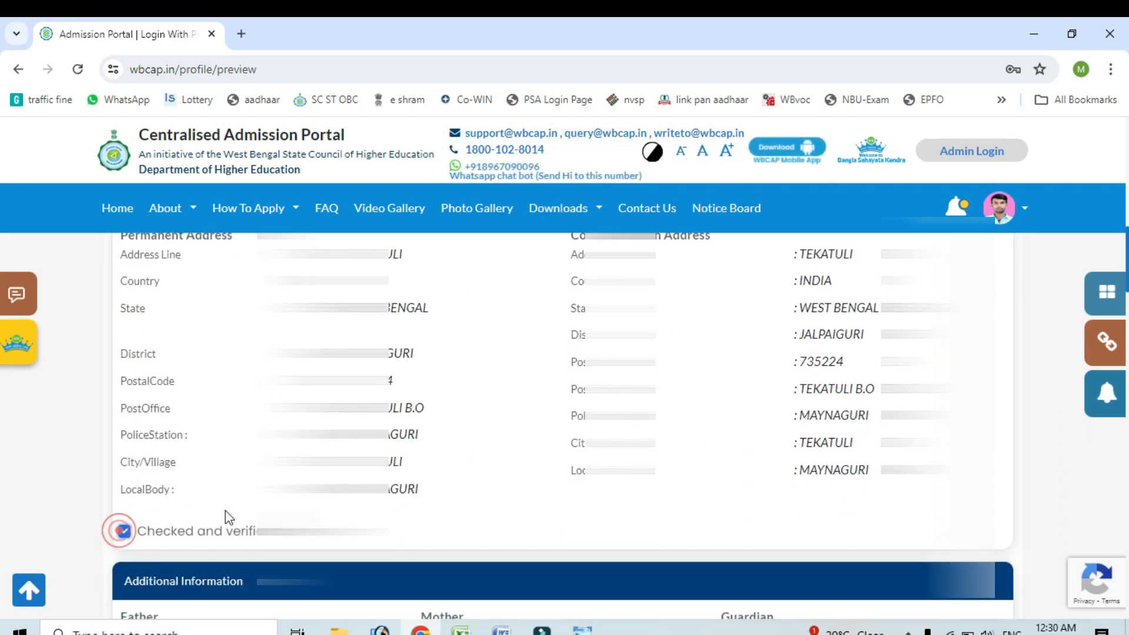
{"action": "scroll", "coordinate": [154, 489], "scroll_direction": "down", "scroll_amount": 3}
{"action": "left_click", "coordinate": [124, 476]}
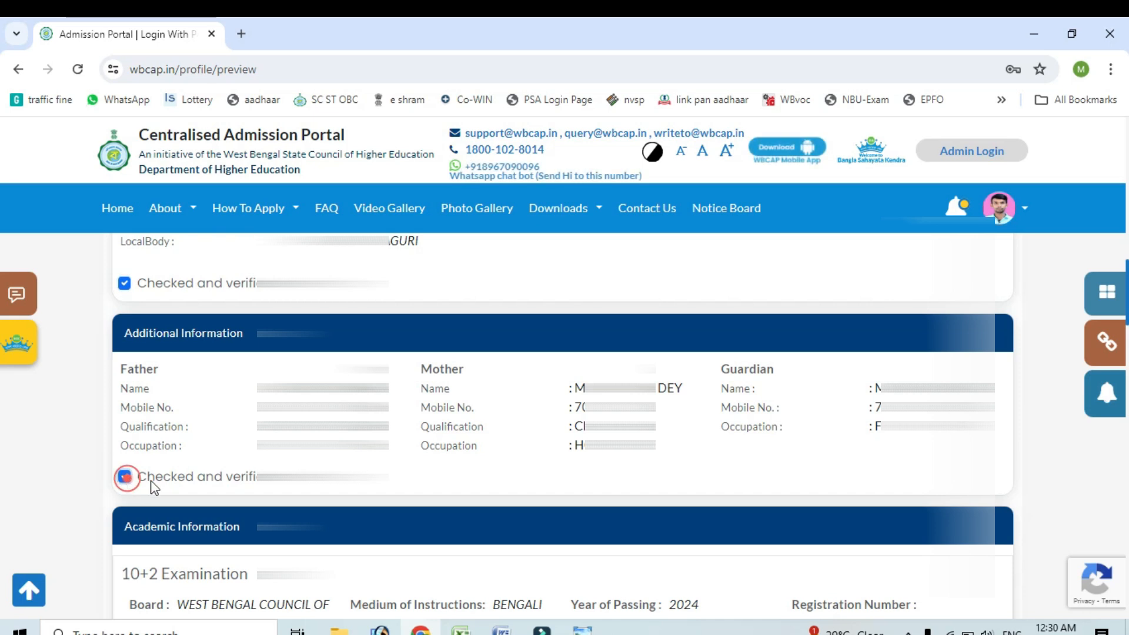
Verify the 10th marks and uploaded documents, then acknowledge the anti-ragging and consent declarations.
{"action": "scroll", "coordinate": [131, 485], "scroll_direction": "down", "scroll_amount": 6}
{"action": "scroll", "coordinate": [205, 485], "scroll_direction": "down", "scroll_amount": 4}
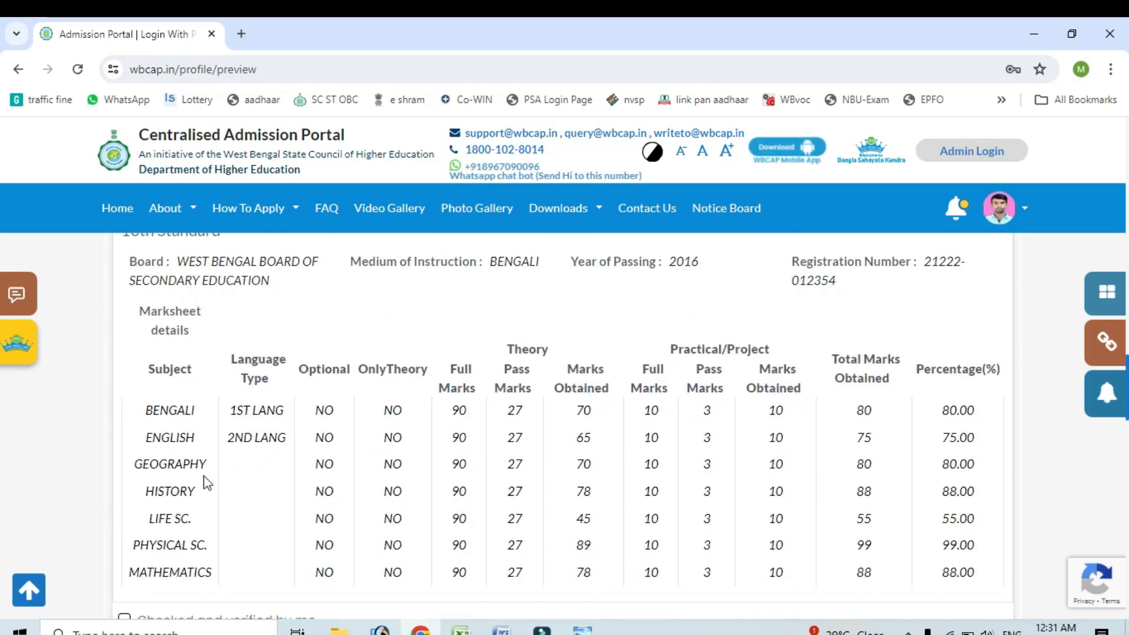
{"action": "left_click", "coordinate": [124, 510]}
{"action": "scroll", "coordinate": [281, 474], "scroll_direction": "down", "scroll_amount": 5}
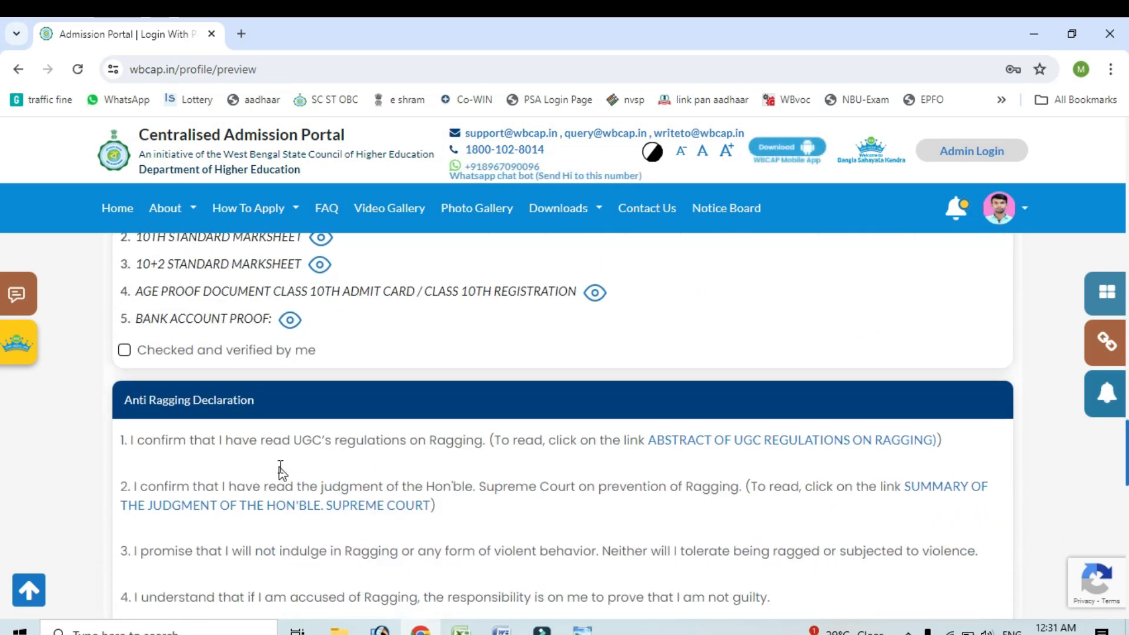
{"action": "left_click", "coordinate": [124, 324]}
{"action": "scroll", "coordinate": [259, 457], "scroll_direction": "down", "scroll_amount": 3}
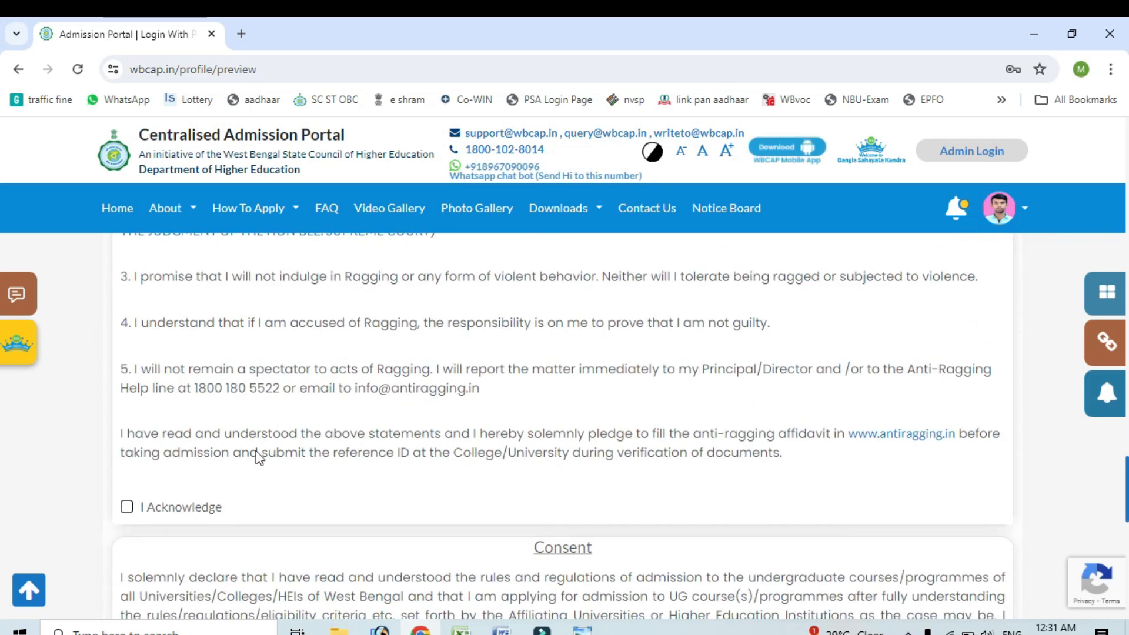
{"action": "left_click", "coordinate": [127, 508]}
{"action": "scroll", "coordinate": [305, 496], "scroll_direction": "down", "scroll_amount": 4}
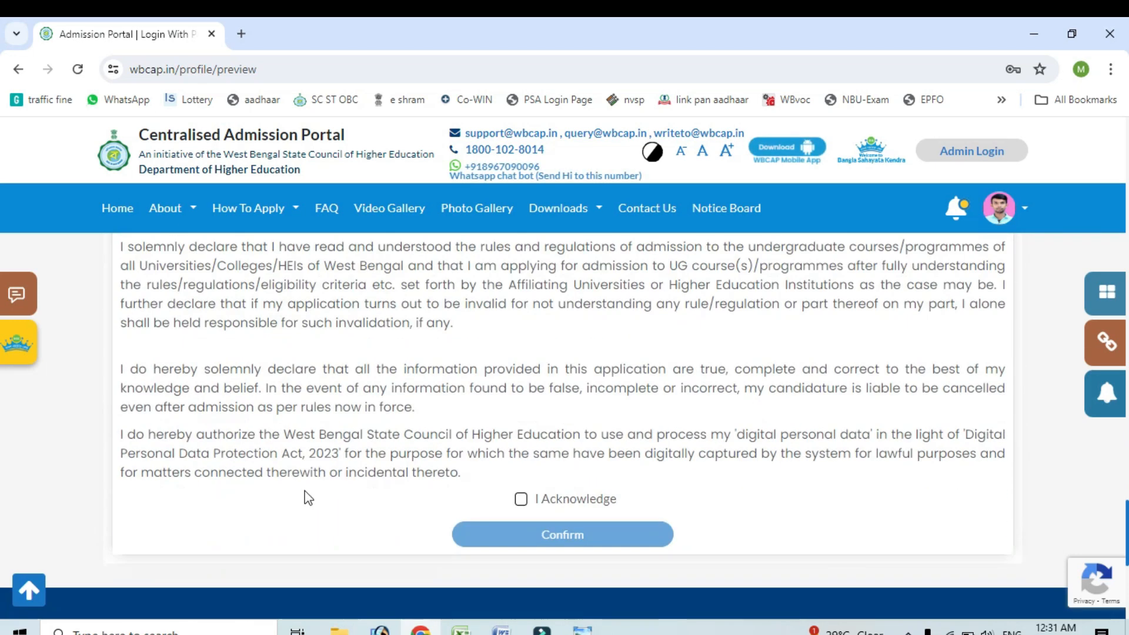
{"action": "left_click", "coordinate": [520, 499]}
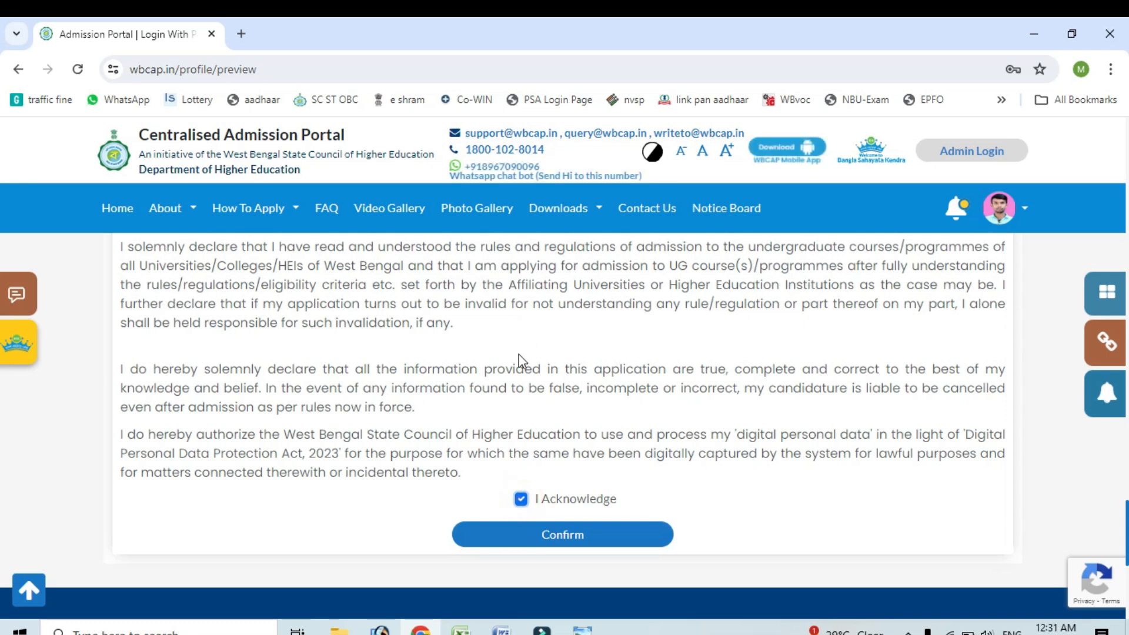
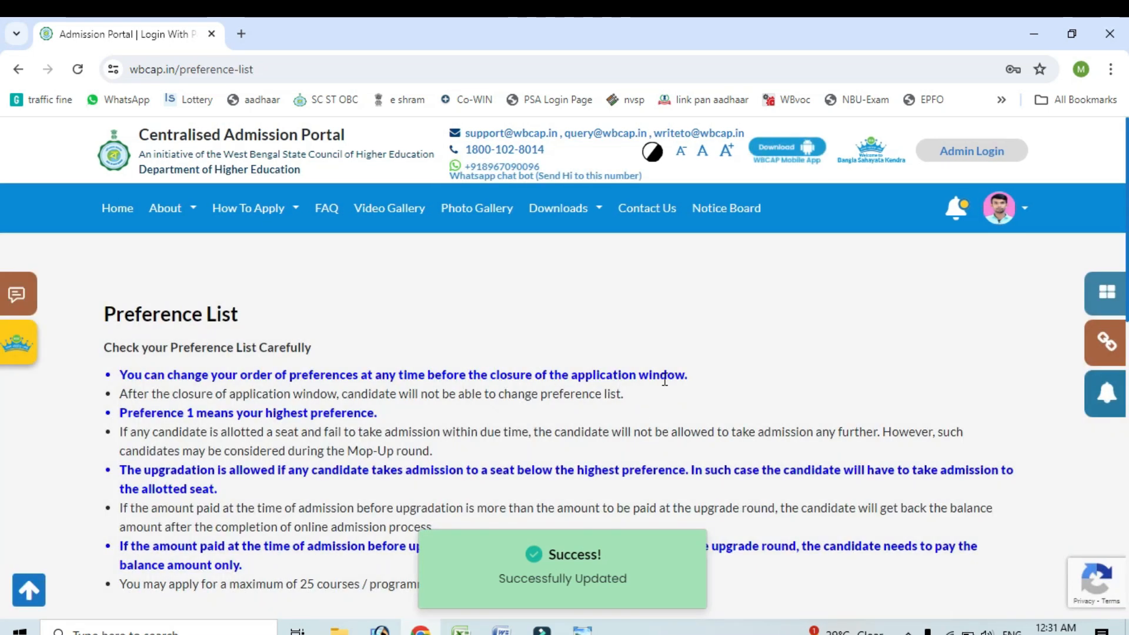
Scroll down the empty Preference List page and open the Add Course/College search.
{"action": "scroll", "coordinate": [665, 380], "scroll_direction": "down", "scroll_amount": 5}
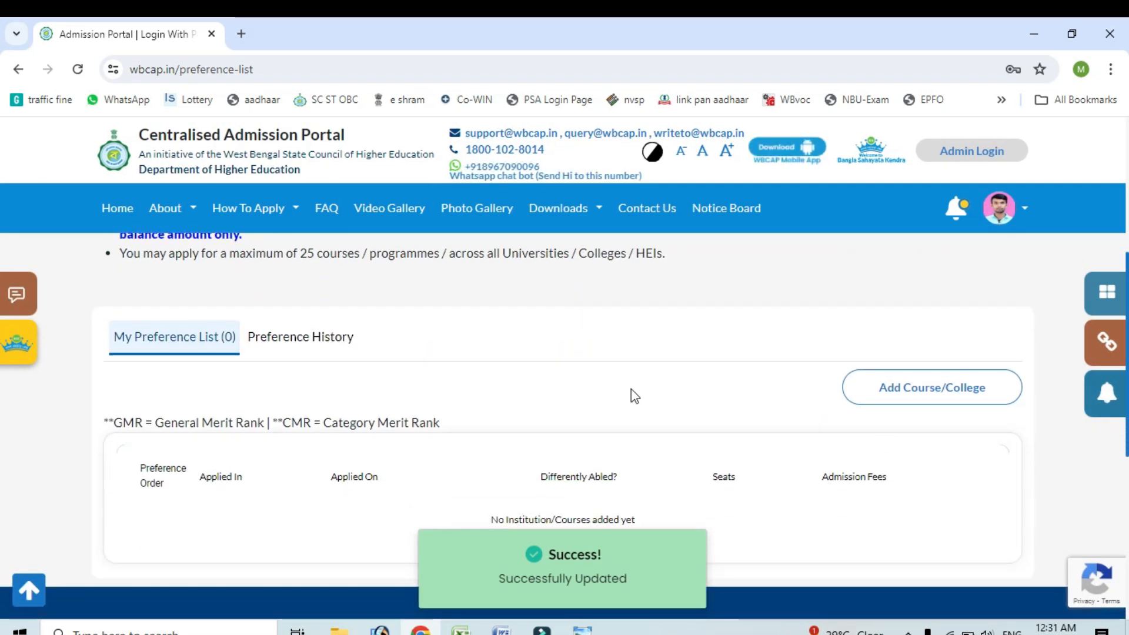
{"action": "left_click", "coordinate": [924, 393]}
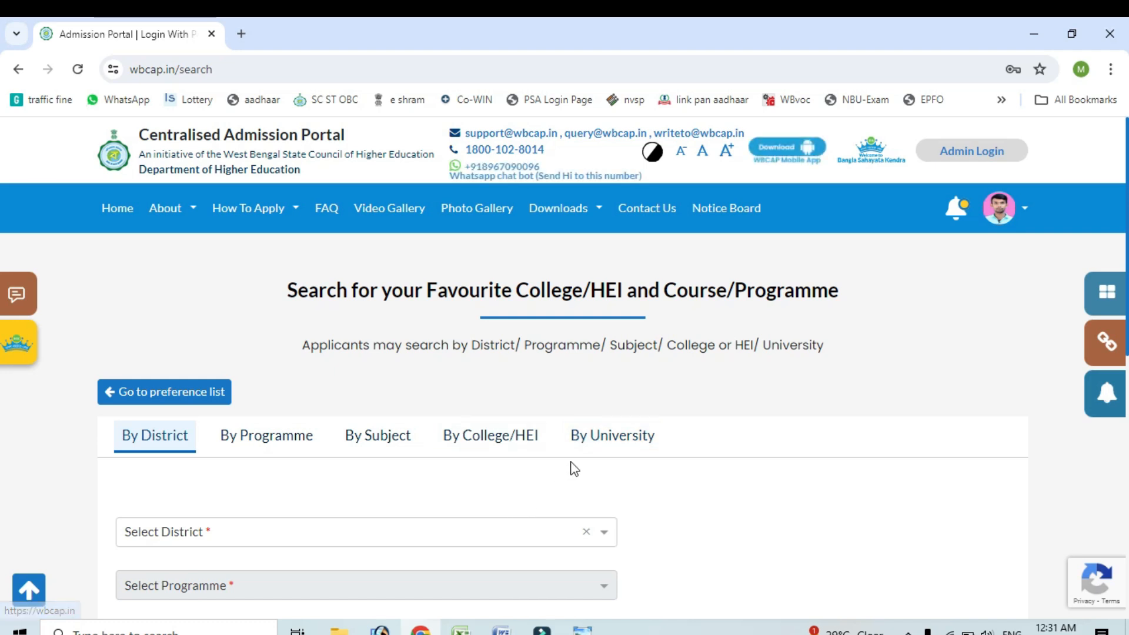
Switch the search to By University and select North Bengal University.
{"action": "left_click", "coordinate": [608, 442]}
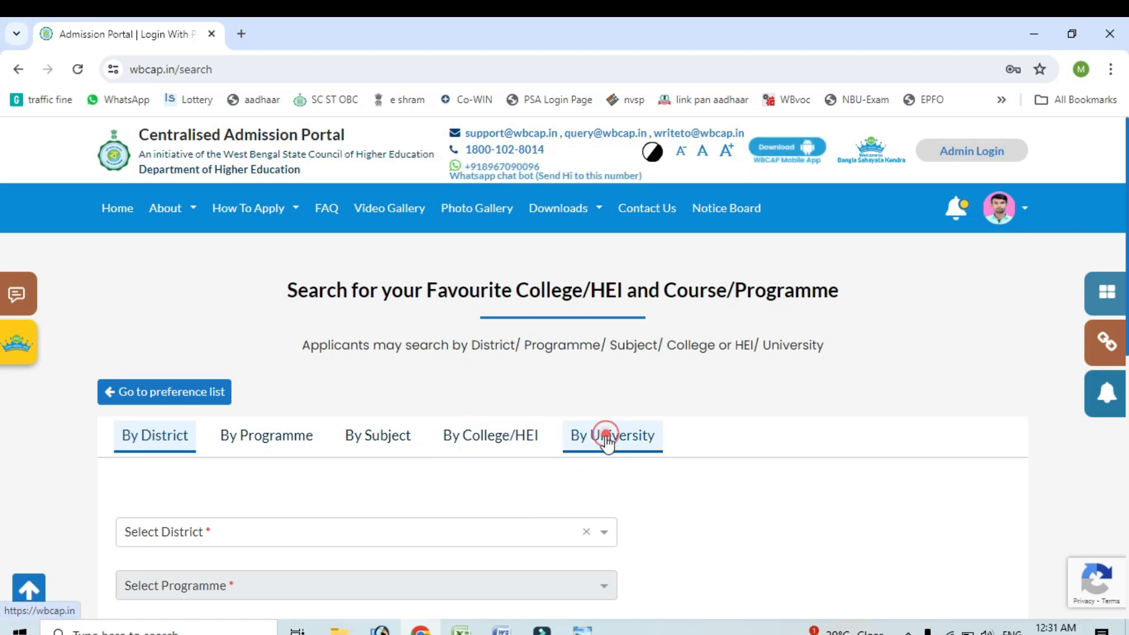
{"action": "scroll", "coordinate": [599, 447], "scroll_direction": "down", "scroll_amount": 1}
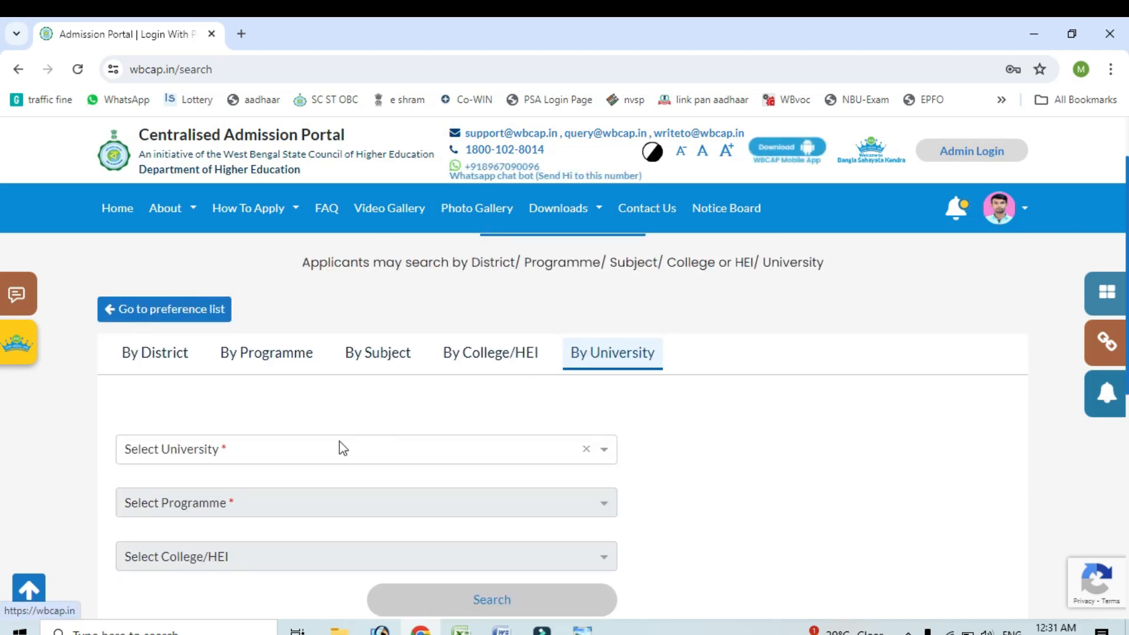
{"action": "left_click", "coordinate": [306, 453]}
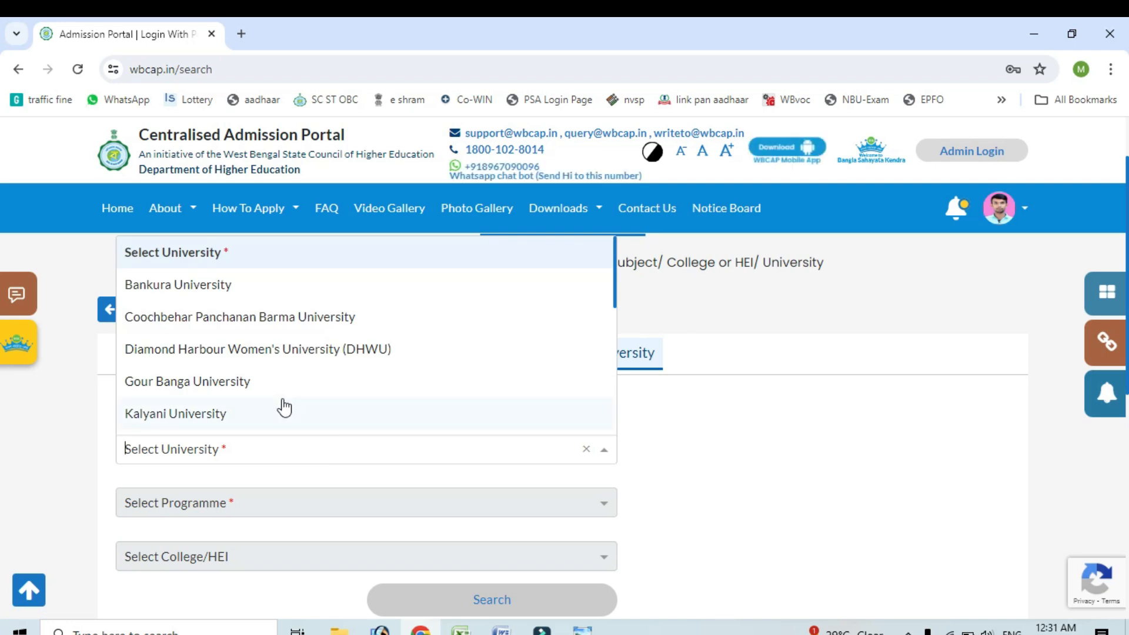
{"action": "type", "text": "NO"}
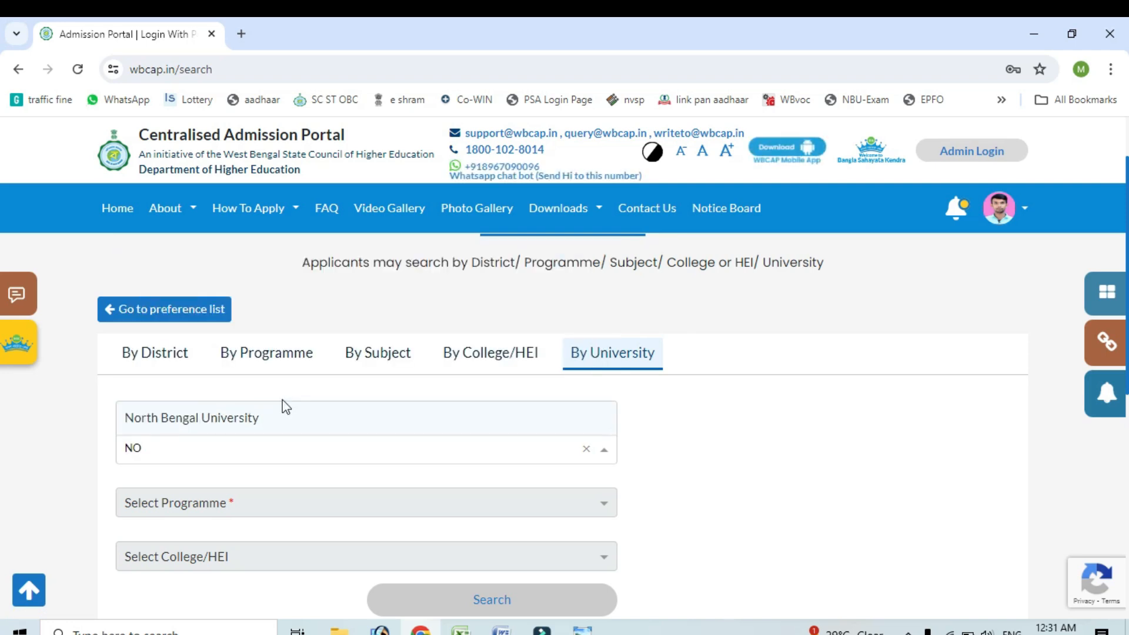
{"action": "left_click", "coordinate": [195, 419]}
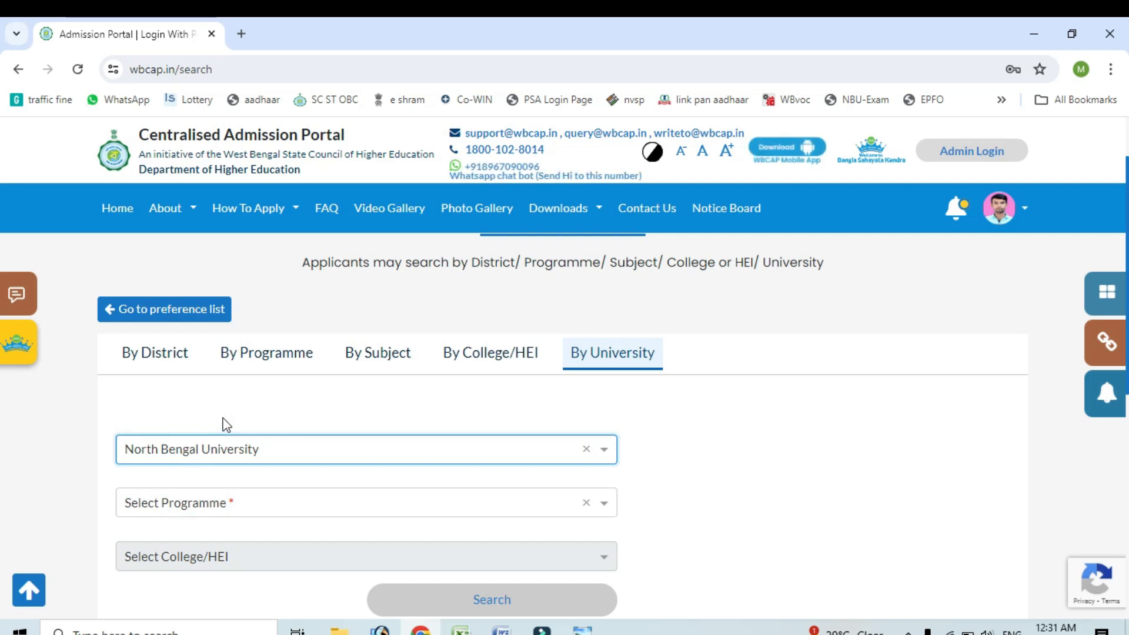
Choose the 4-Year B.A. (Hons./Hons. with Research) programme and Maynaguri College, Jalpaiguri, then search.
{"action": "scroll", "coordinate": [226, 424], "scroll_direction": "down", "scroll_amount": 3}
{"action": "left_click", "coordinate": [217, 336]}
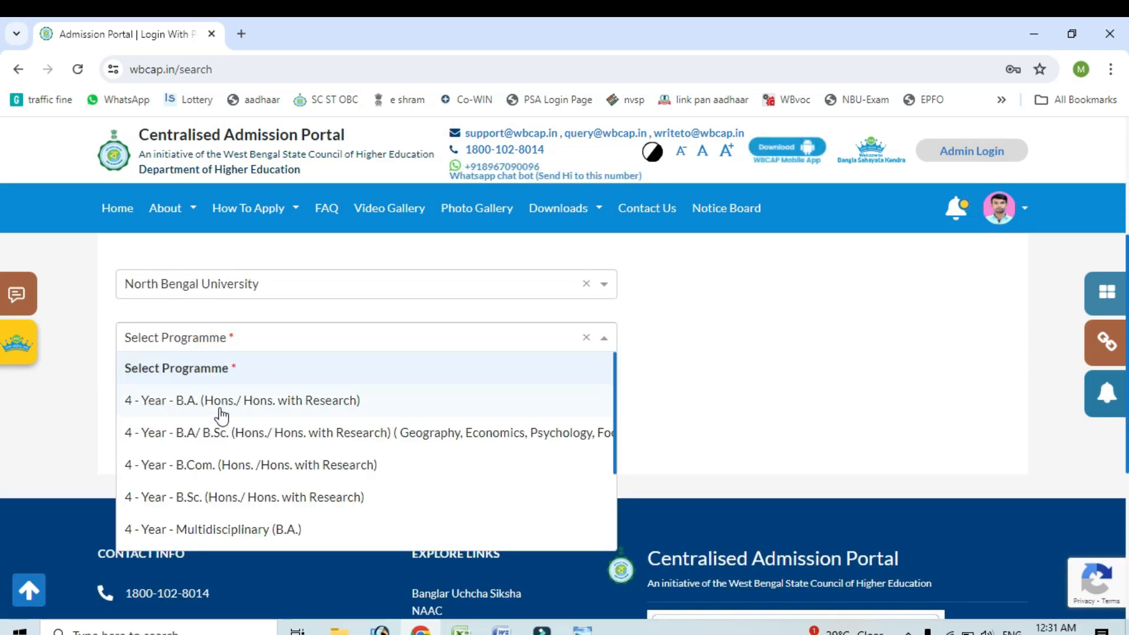
{"action": "scroll", "coordinate": [222, 413], "scroll_direction": "down", "scroll_amount": 2}
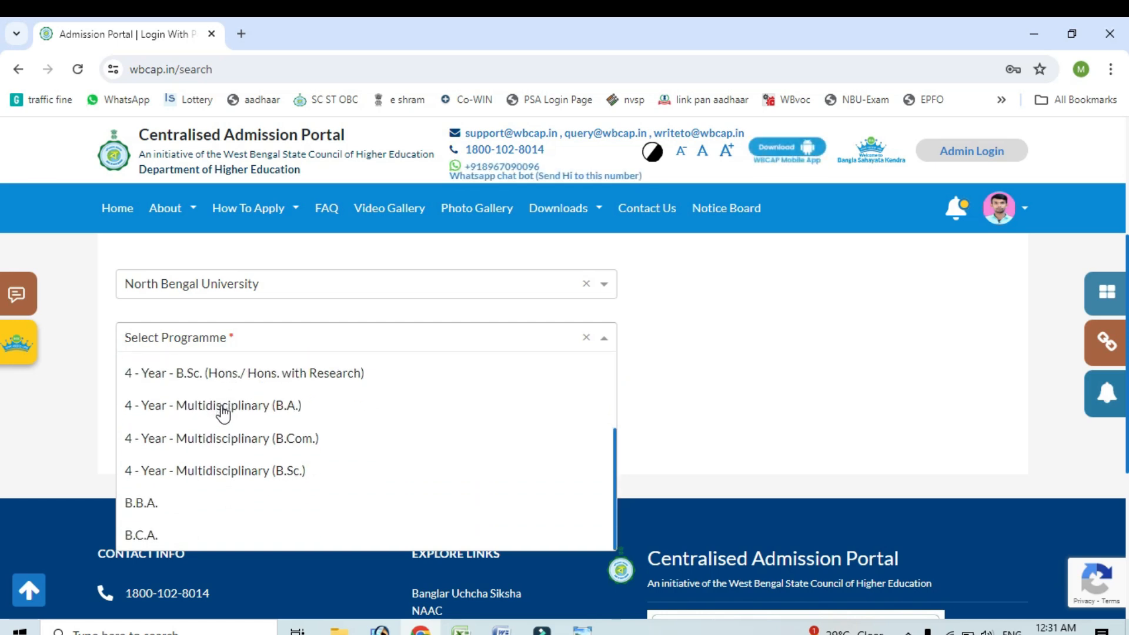
{"action": "scroll", "coordinate": [217, 447], "scroll_direction": "up", "scroll_amount": 2}
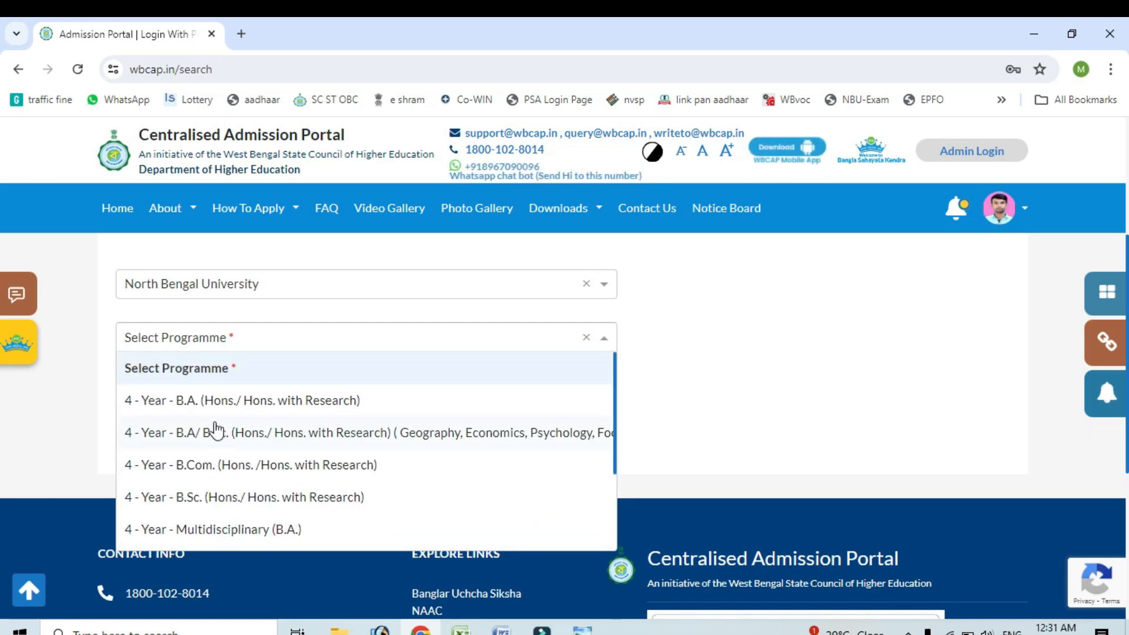
{"action": "left_click", "coordinate": [182, 399]}
{"action": "left_click", "coordinate": [214, 392]}
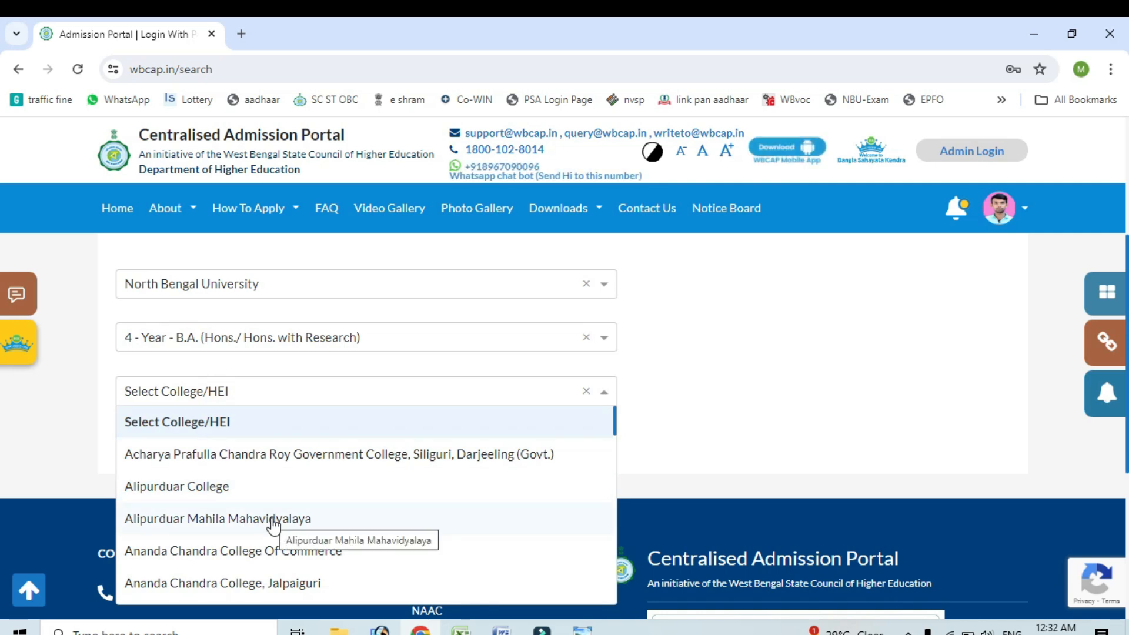
{"action": "type", "text": "M"}
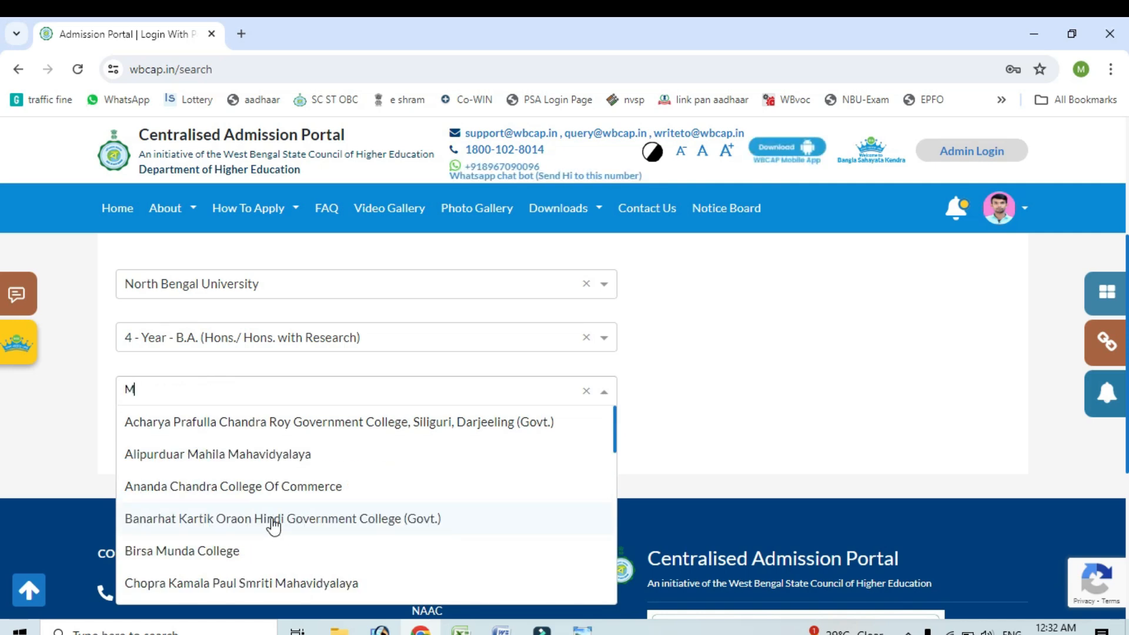
{"action": "type", "text": "A"}
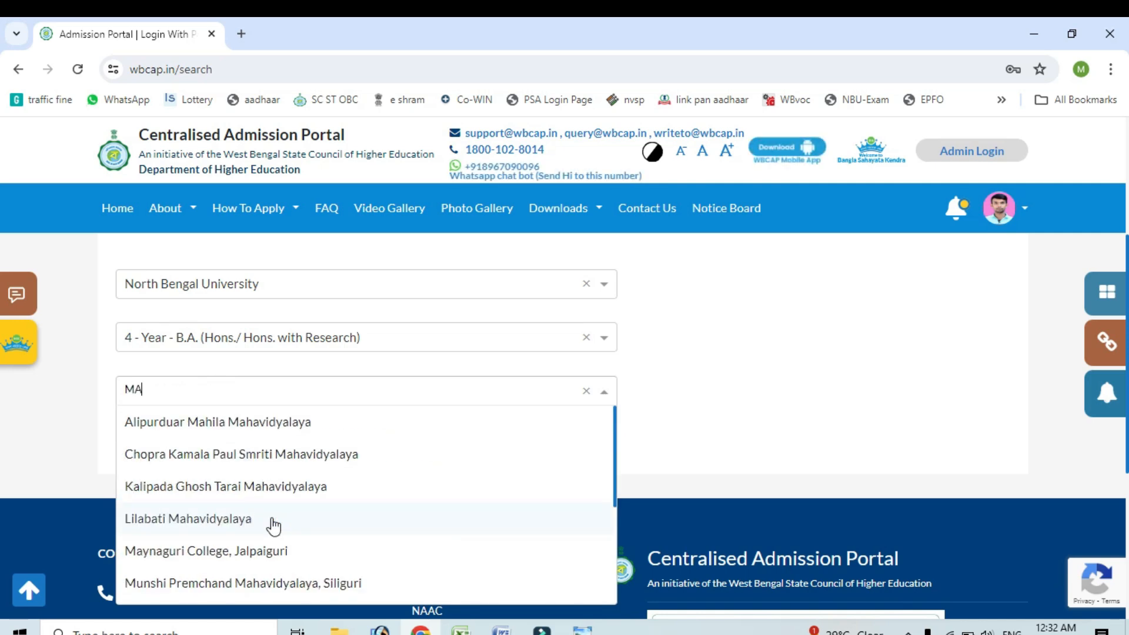
{"action": "left_click", "coordinate": [214, 555]}
{"action": "left_click", "coordinate": [504, 436]}
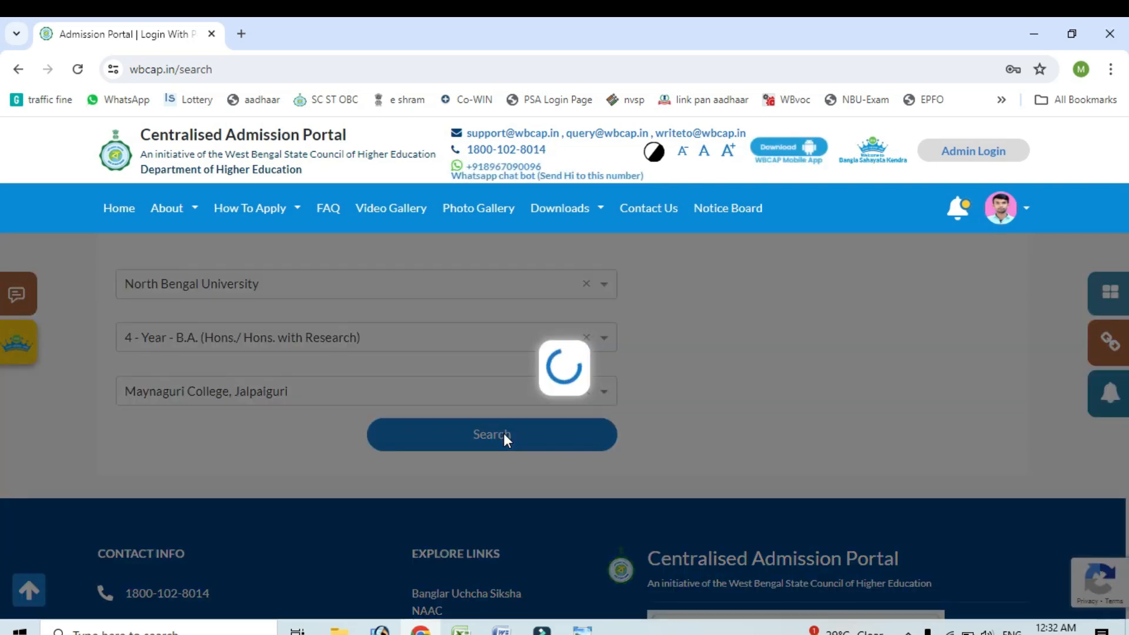
Check eligibility for the Bengali course in Maynaguri College's B.A. results.
{"action": "scroll", "coordinate": [529, 426], "scroll_direction": "down", "scroll_amount": 6}
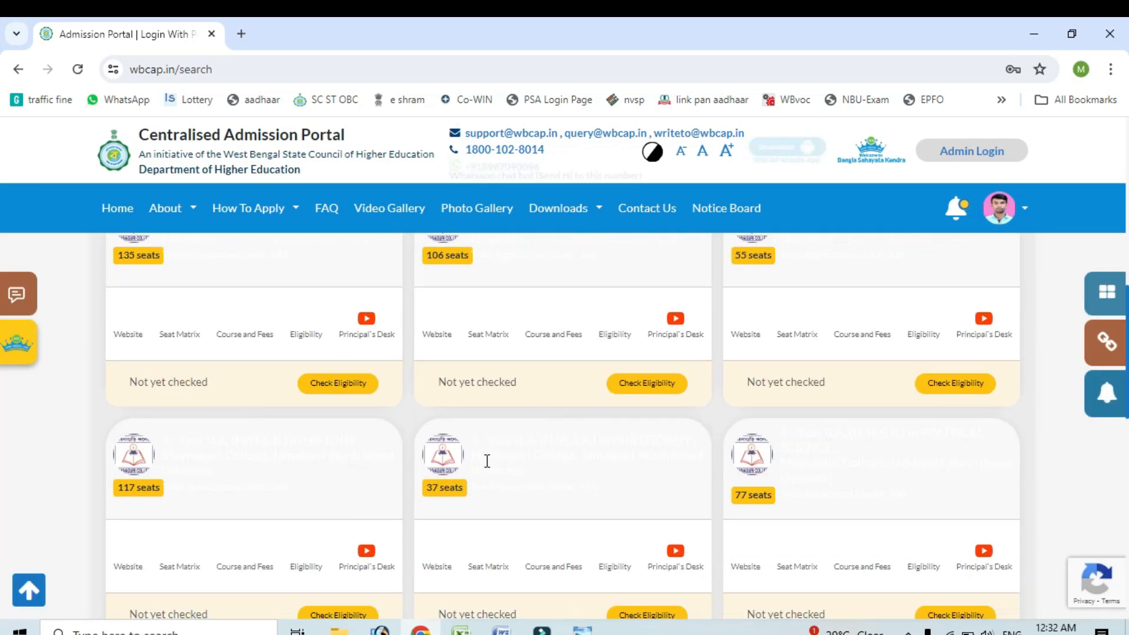
{"action": "scroll", "coordinate": [493, 456], "scroll_direction": "up", "scroll_amount": 1}
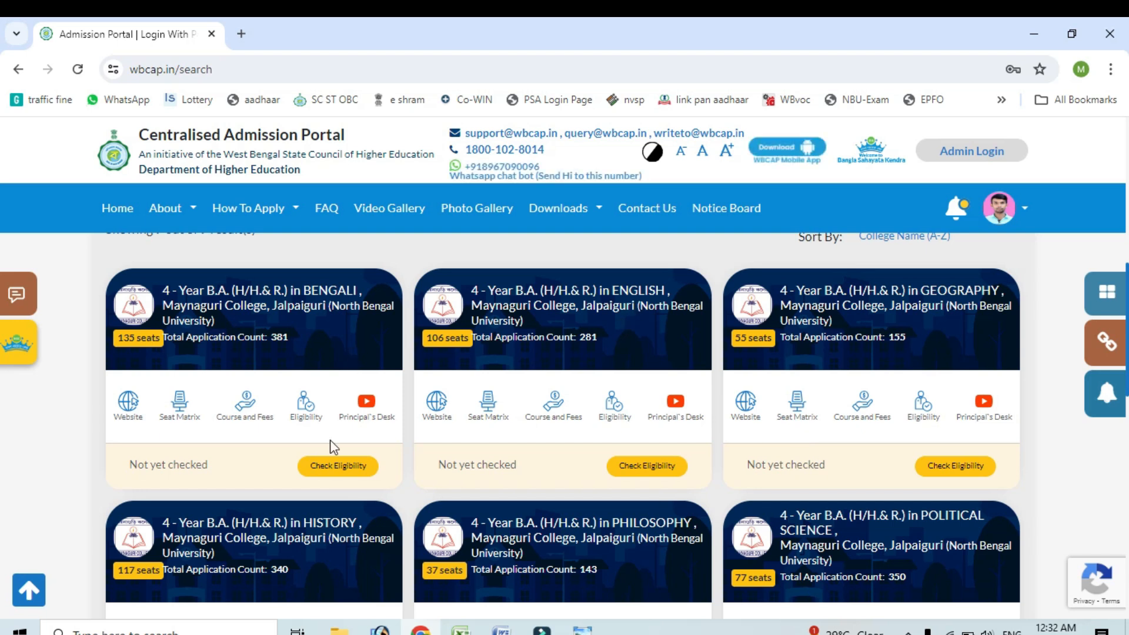
{"action": "left_click", "coordinate": [339, 468]}
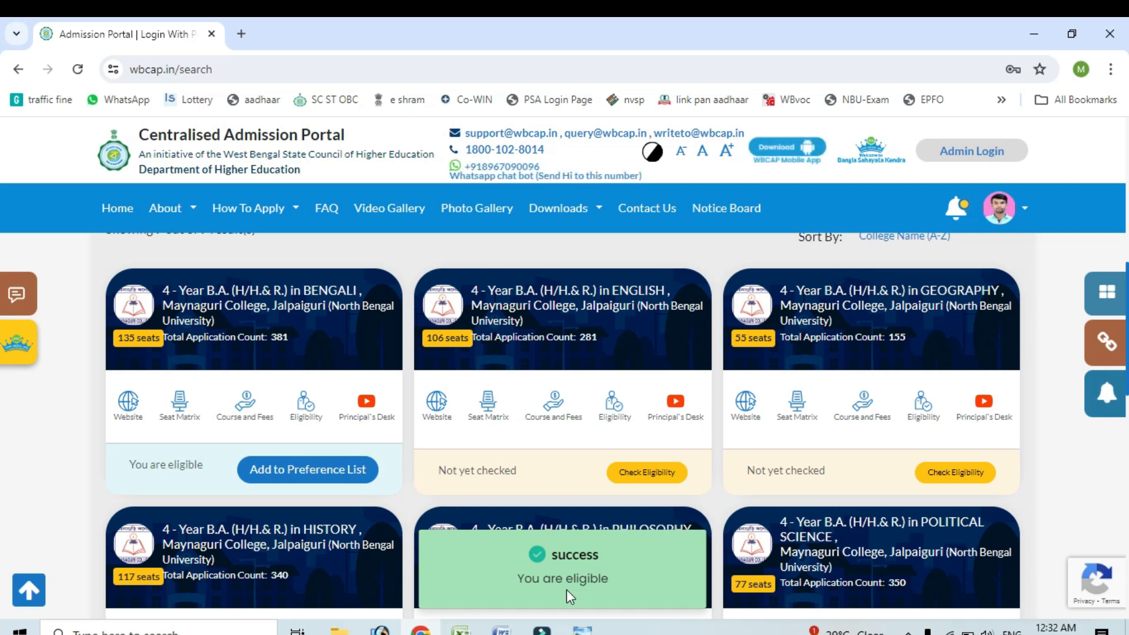
Start adding the Bengali course and pick Minor 1: Education from page 2 of combinations.
{"action": "left_click", "coordinate": [309, 468]}
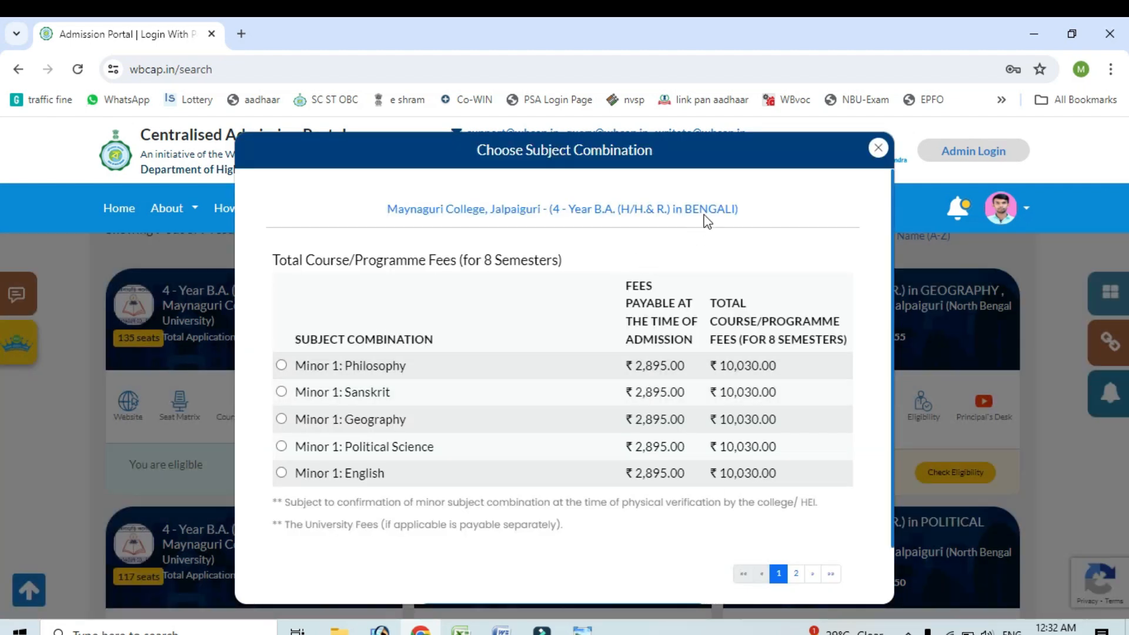
{"action": "left_click_drag", "start_coordinate": [686, 214], "coordinate": [742, 213]}
{"action": "left_click", "coordinate": [758, 212]}
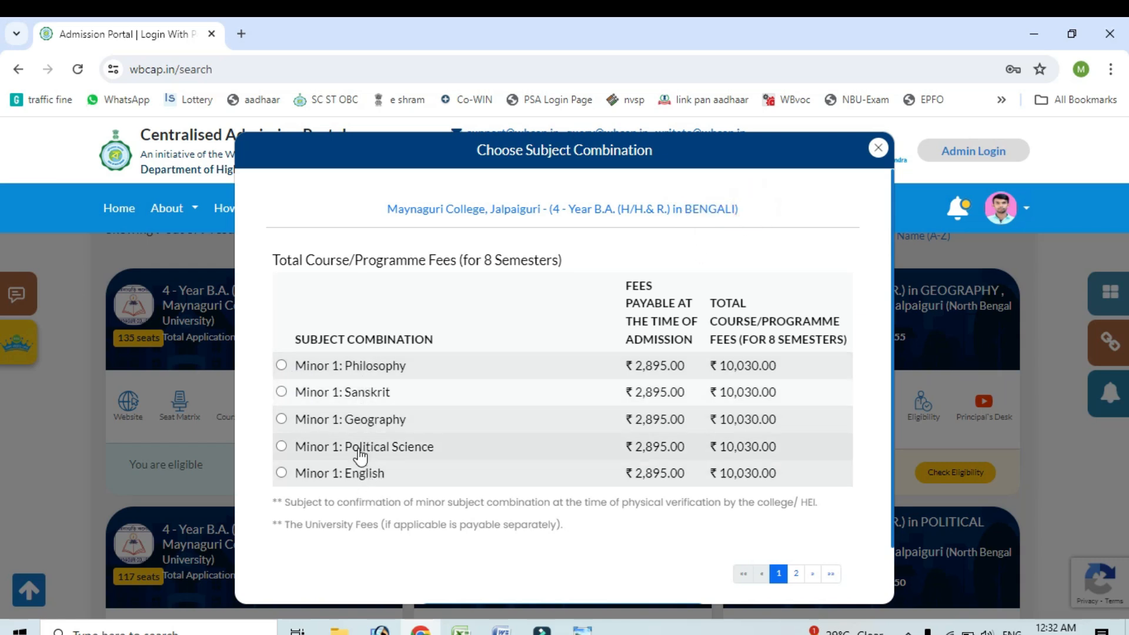
{"action": "left_click", "coordinate": [376, 367]}
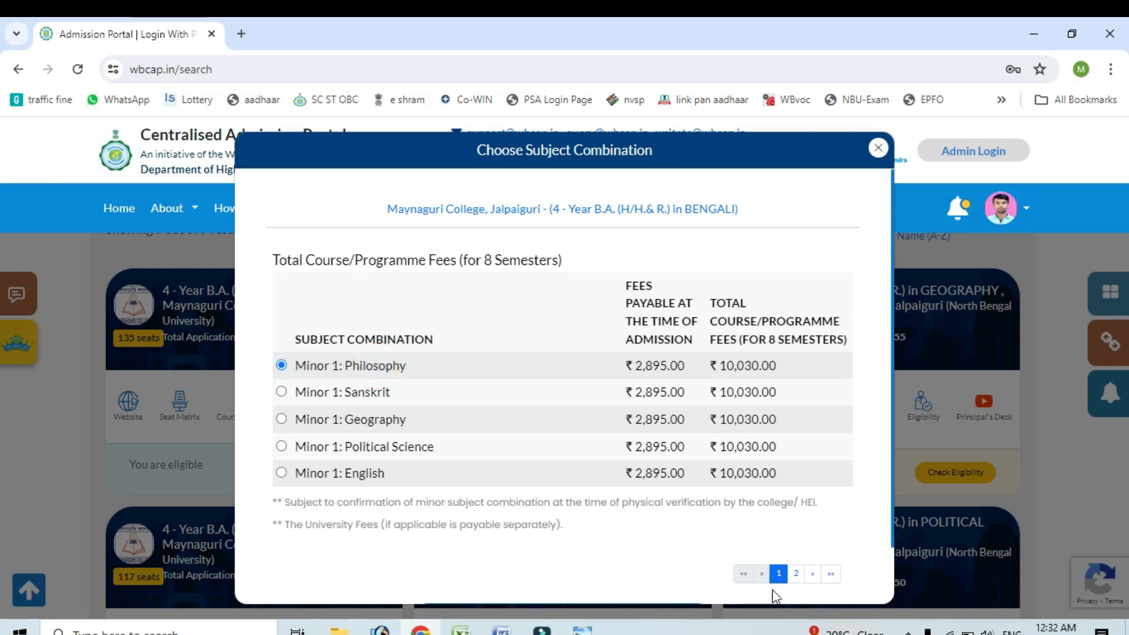
{"action": "left_click", "coordinate": [797, 573]}
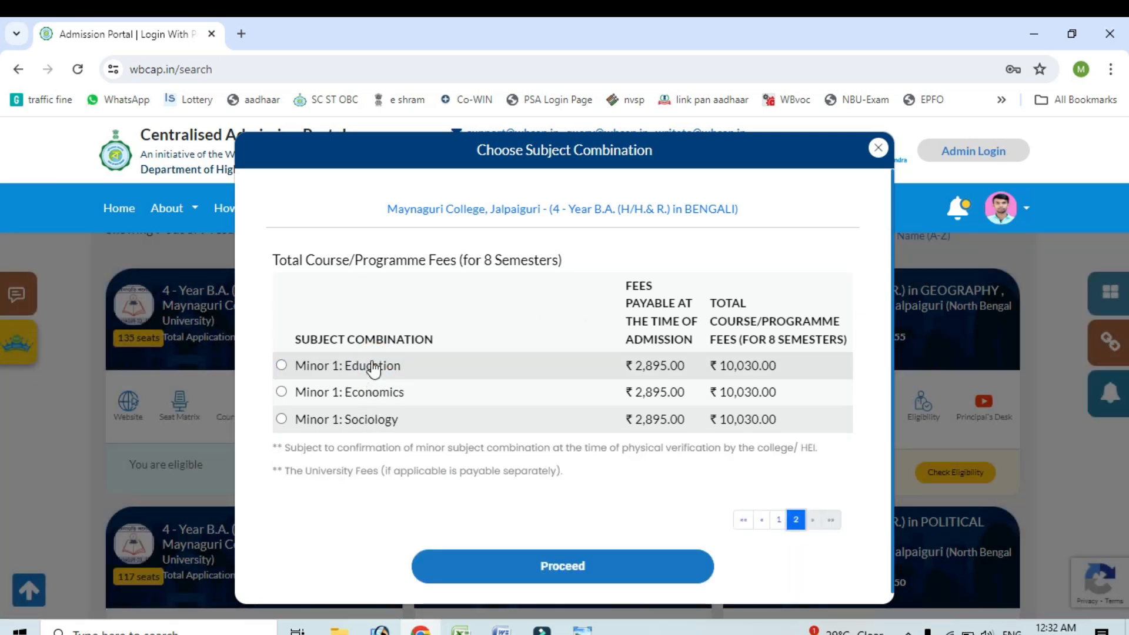
{"action": "left_click", "coordinate": [372, 368]}
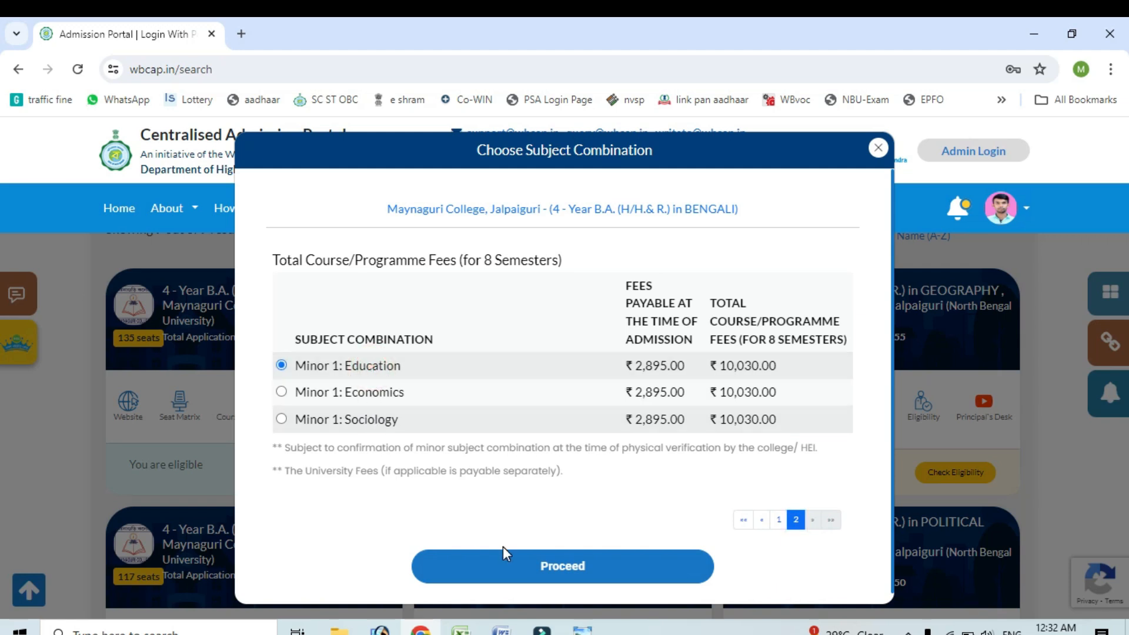
{"action": "left_click", "coordinate": [562, 568]}
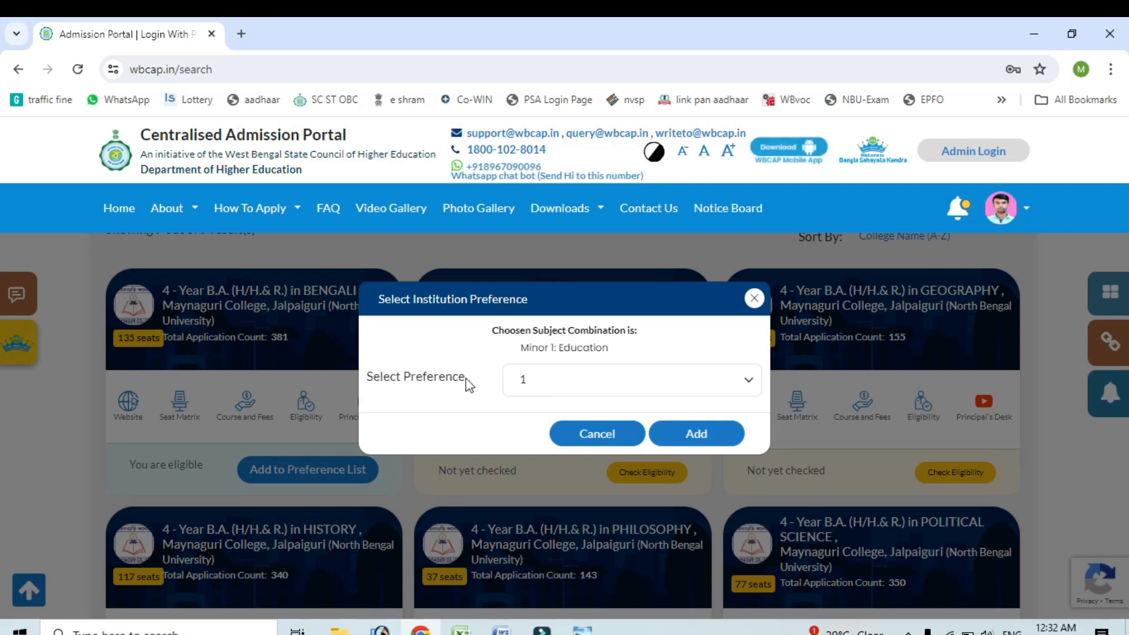
Add Bengali as preference 1, then check eligibility for the History course.
{"action": "left_click", "coordinate": [683, 435]}
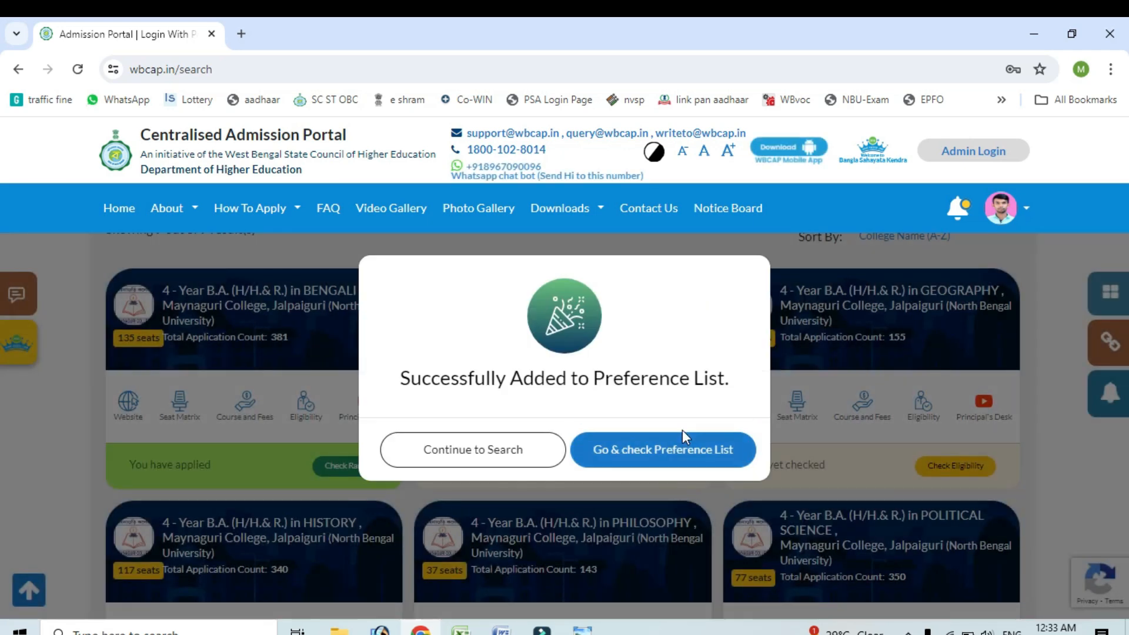
{"action": "left_click", "coordinate": [478, 463]}
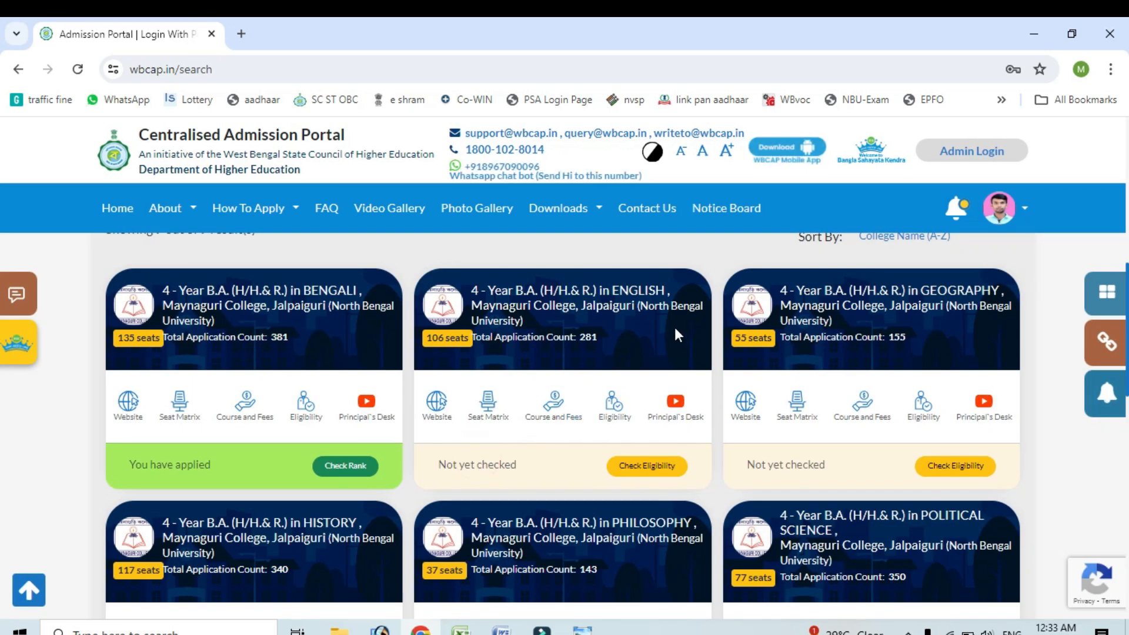
{"action": "scroll", "coordinate": [292, 513], "scroll_direction": "down", "scroll_amount": 3}
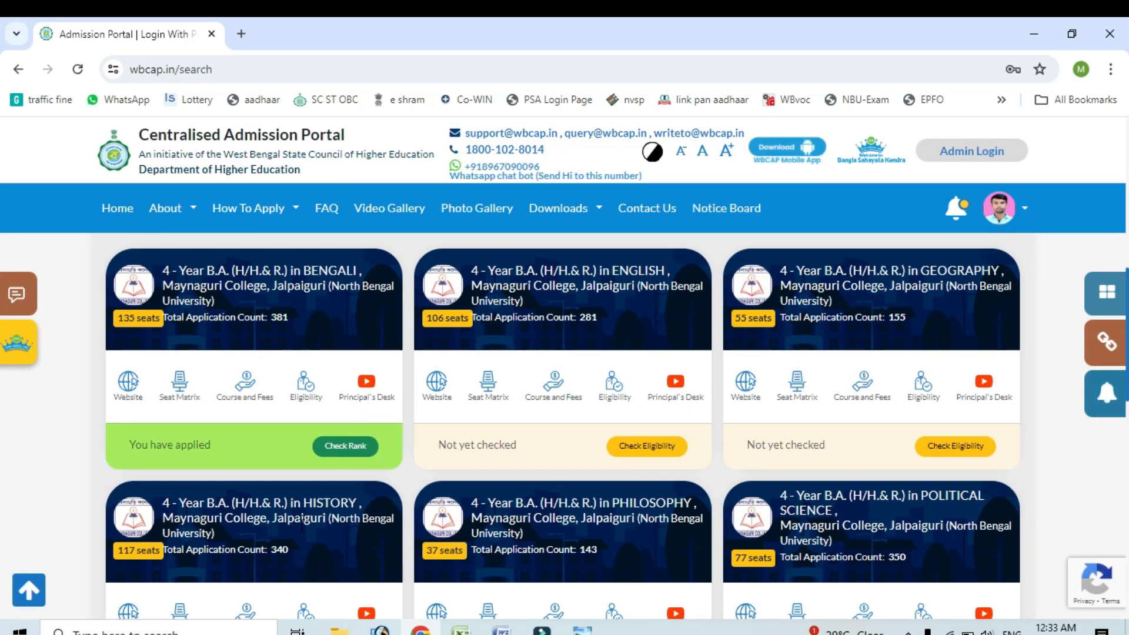
{"action": "scroll", "coordinate": [337, 447], "scroll_direction": "down", "scroll_amount": 1}
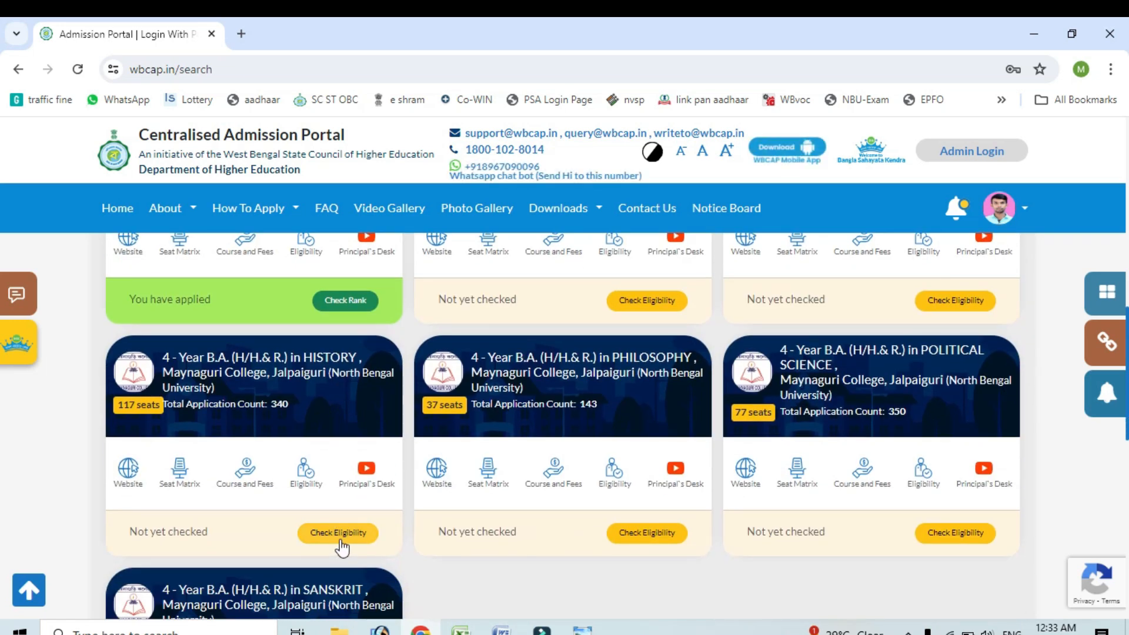
{"action": "left_click", "coordinate": [341, 532]}
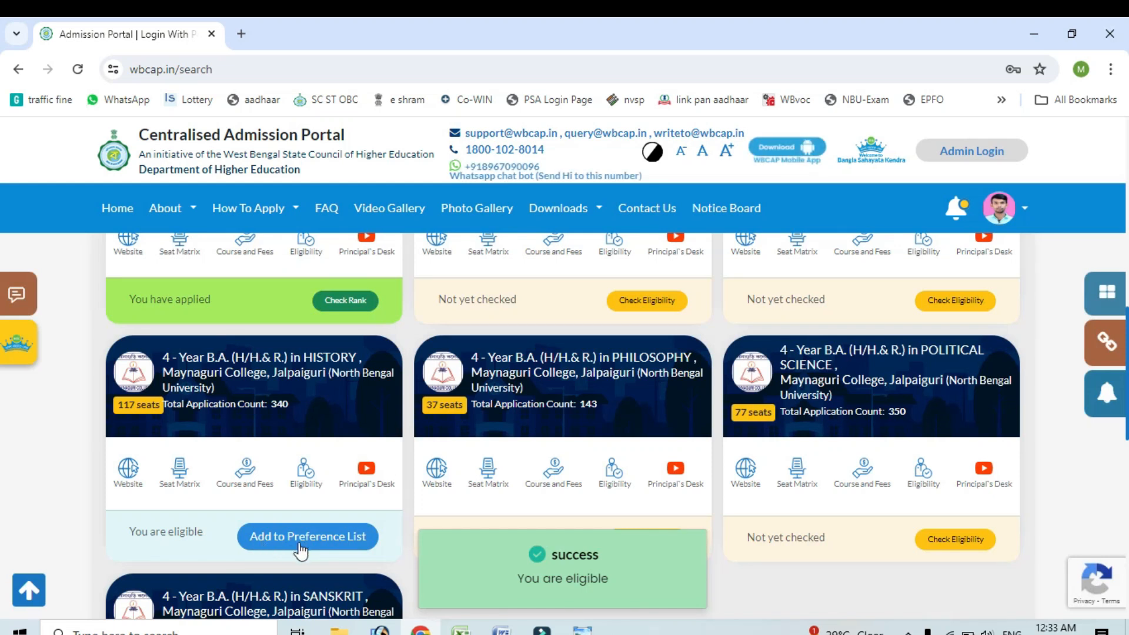
Add the History course with Minor 1: Education as preference 2, then return to search.
{"action": "left_click", "coordinate": [316, 538]}
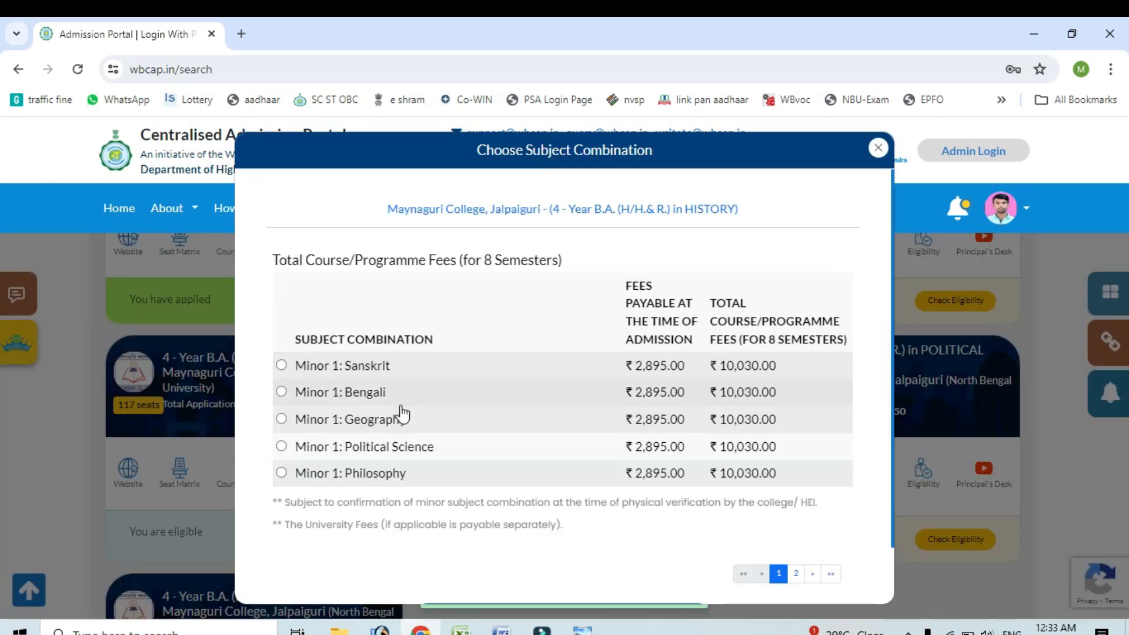
{"action": "left_click", "coordinate": [385, 475]}
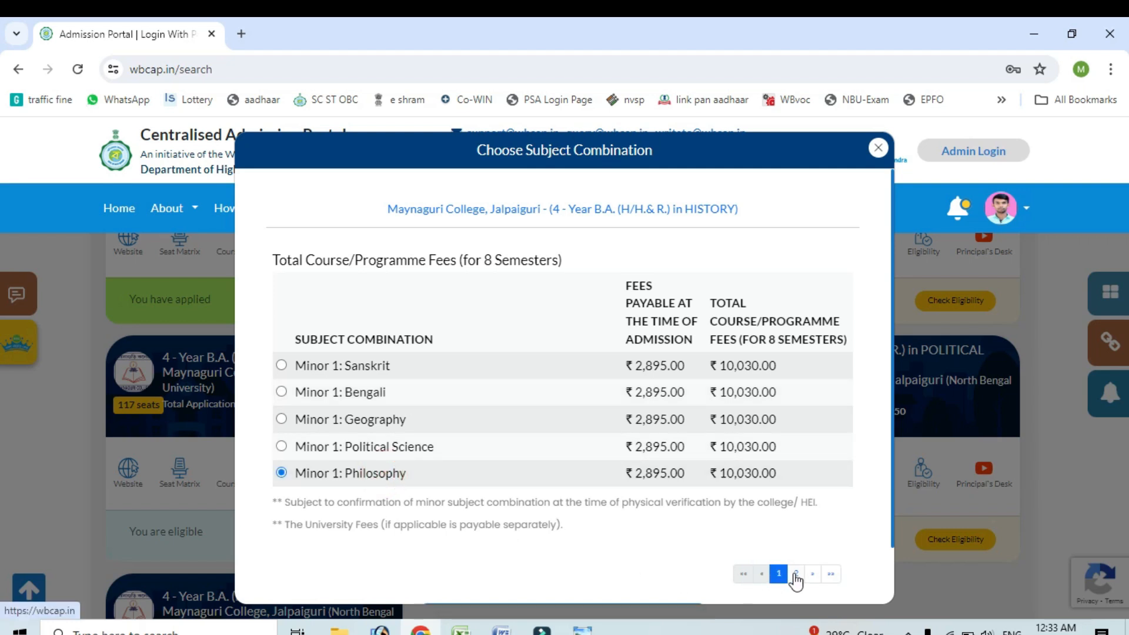
{"action": "left_click", "coordinate": [795, 574]}
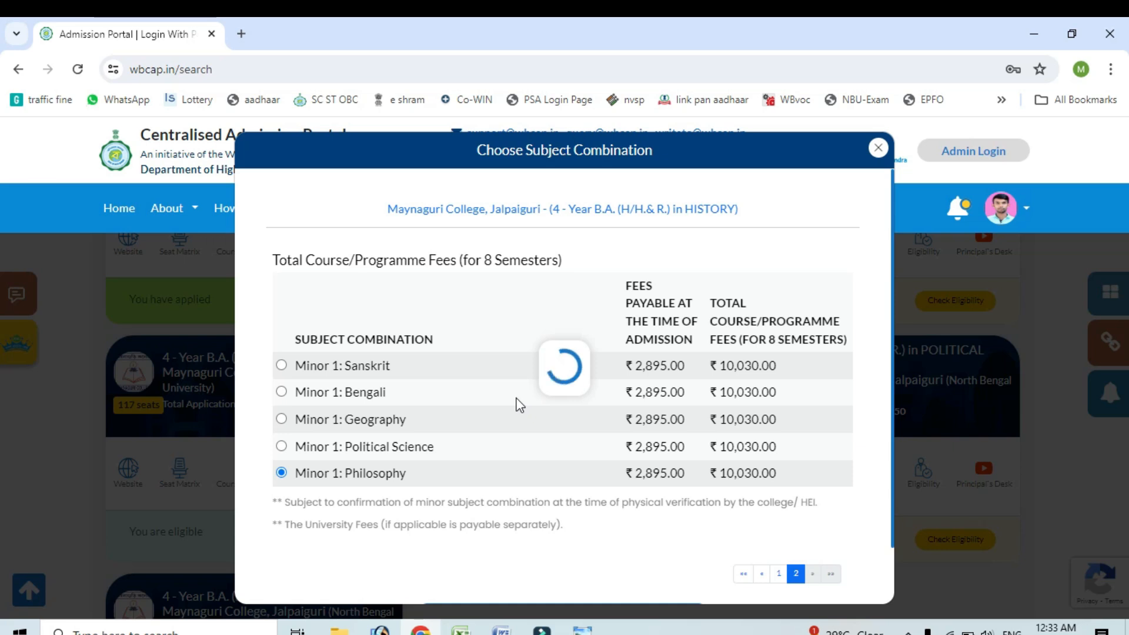
{"action": "left_click", "coordinate": [374, 393]}
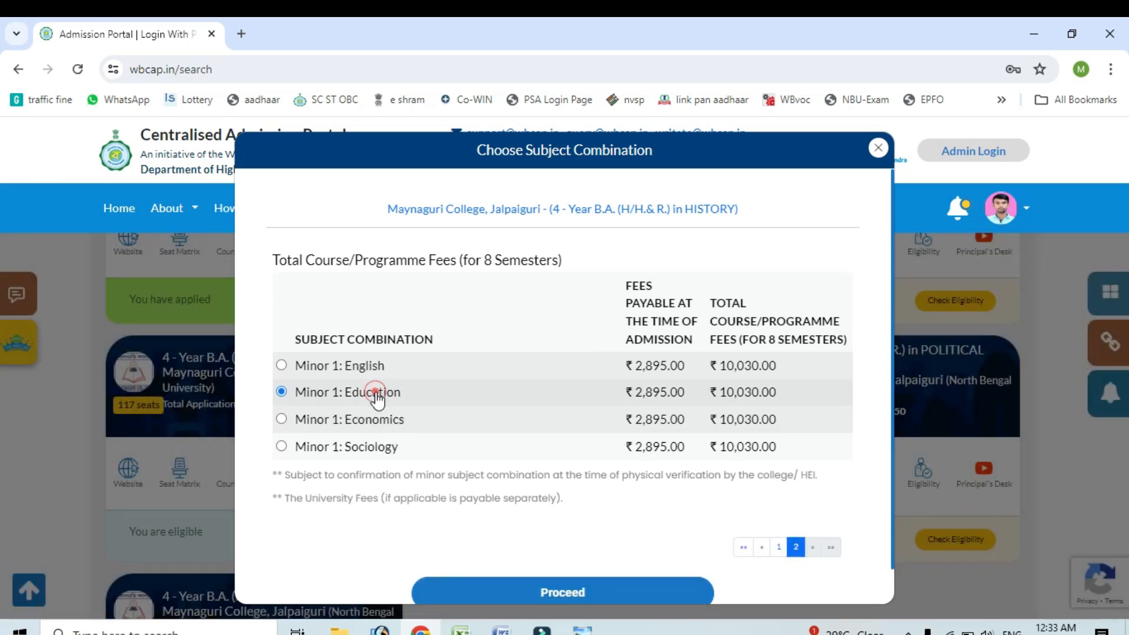
{"action": "left_click", "coordinate": [580, 588]}
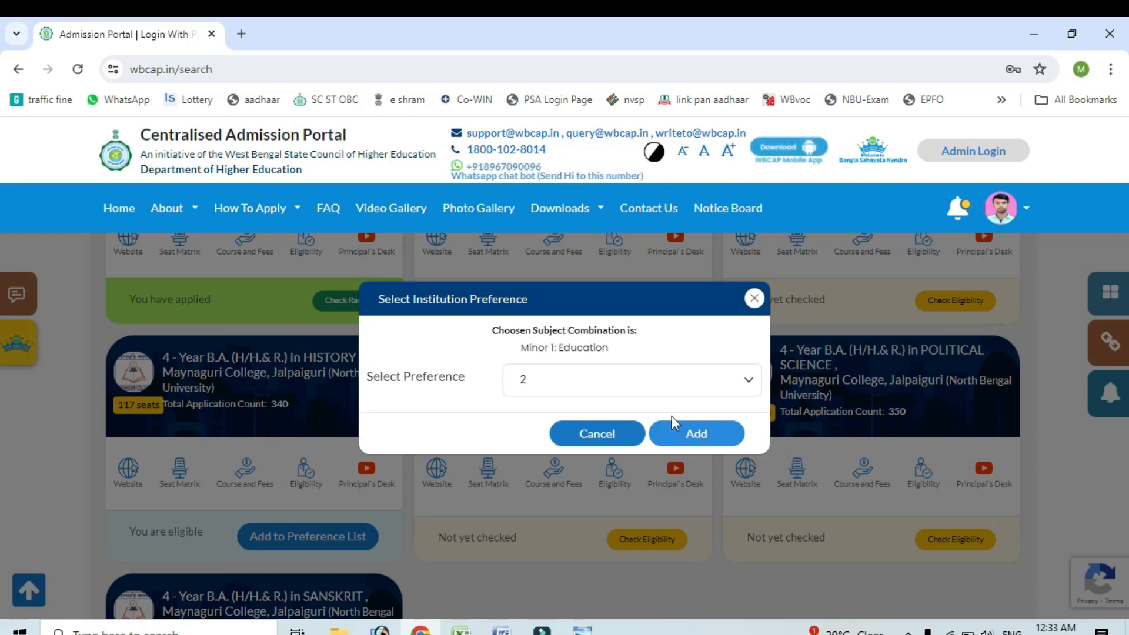
{"action": "left_click", "coordinate": [693, 432]}
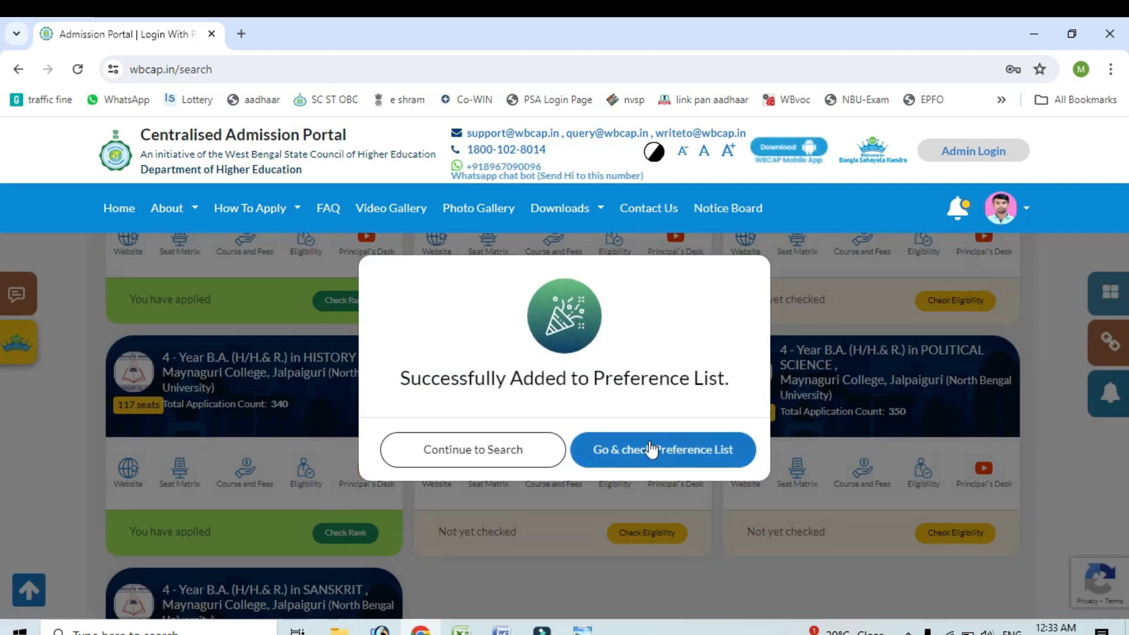
{"action": "left_click", "coordinate": [493, 450]}
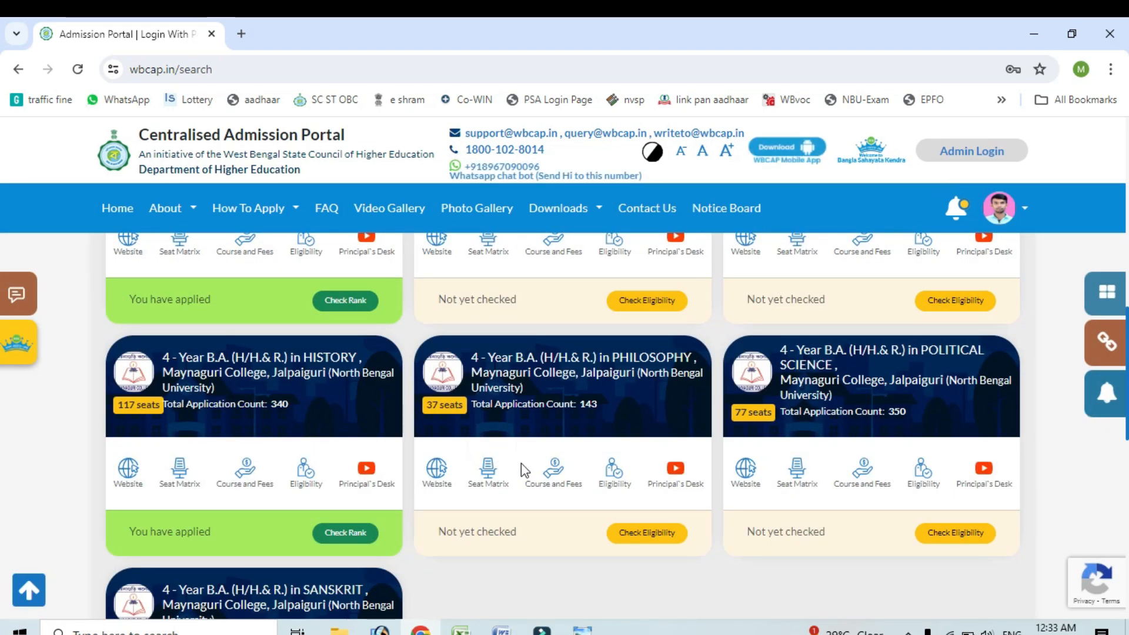
Change the college to Parimal Mitra Smriti Mahavidyalaya and search its B.A. courses.
{"action": "scroll", "coordinate": [514, 472], "scroll_direction": "up", "scroll_amount": 3}
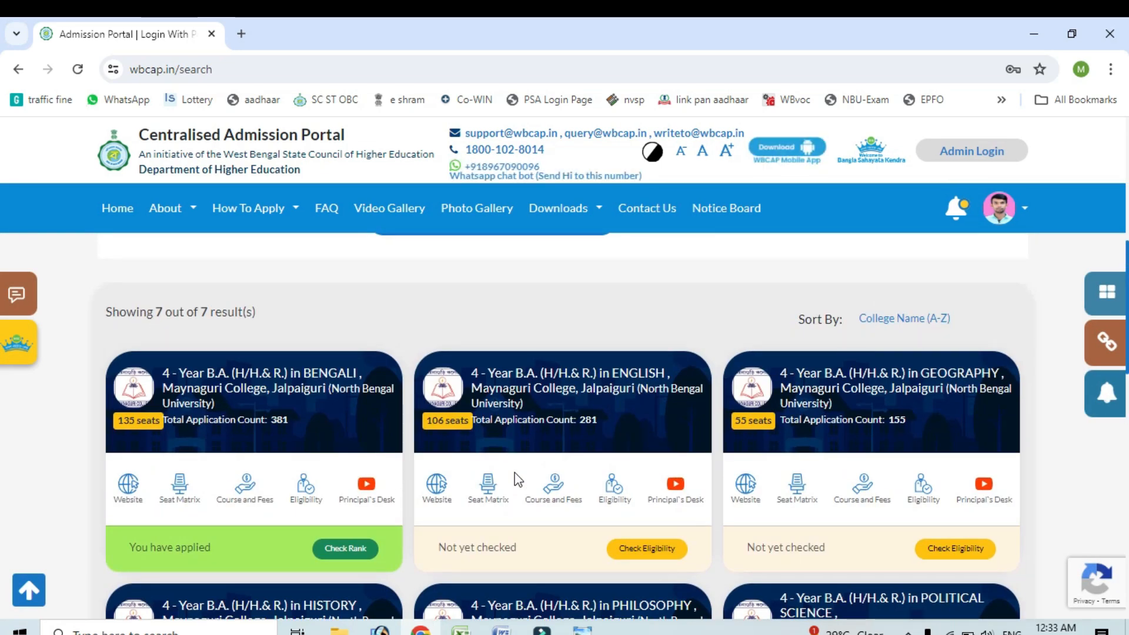
{"action": "scroll", "coordinate": [516, 476], "scroll_direction": "up", "scroll_amount": 3}
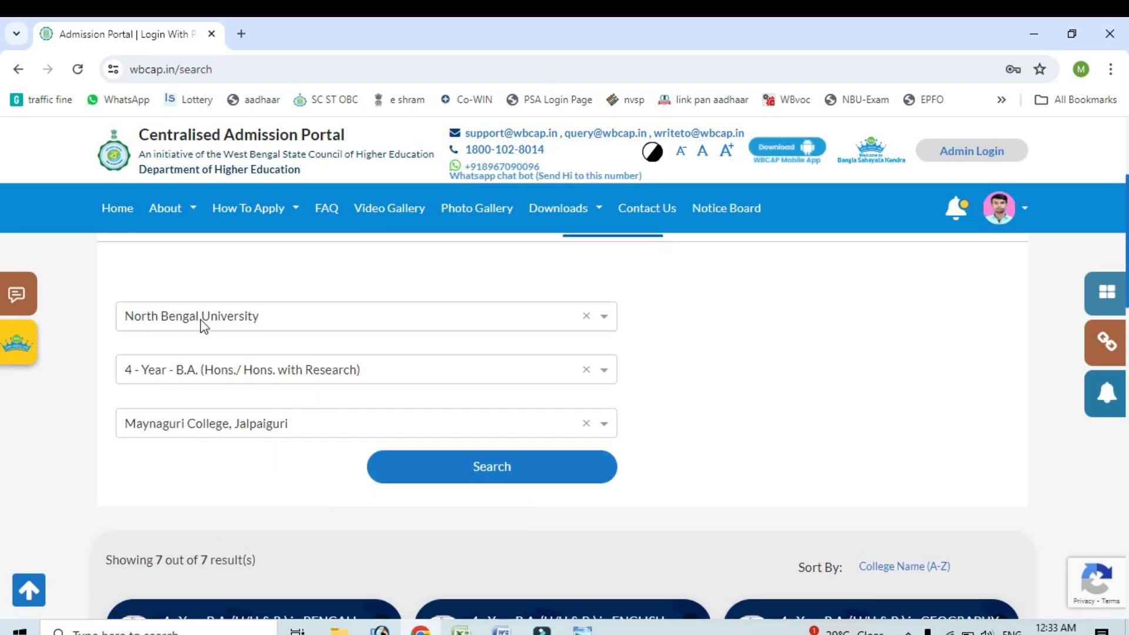
{"action": "left_click", "coordinate": [241, 423]}
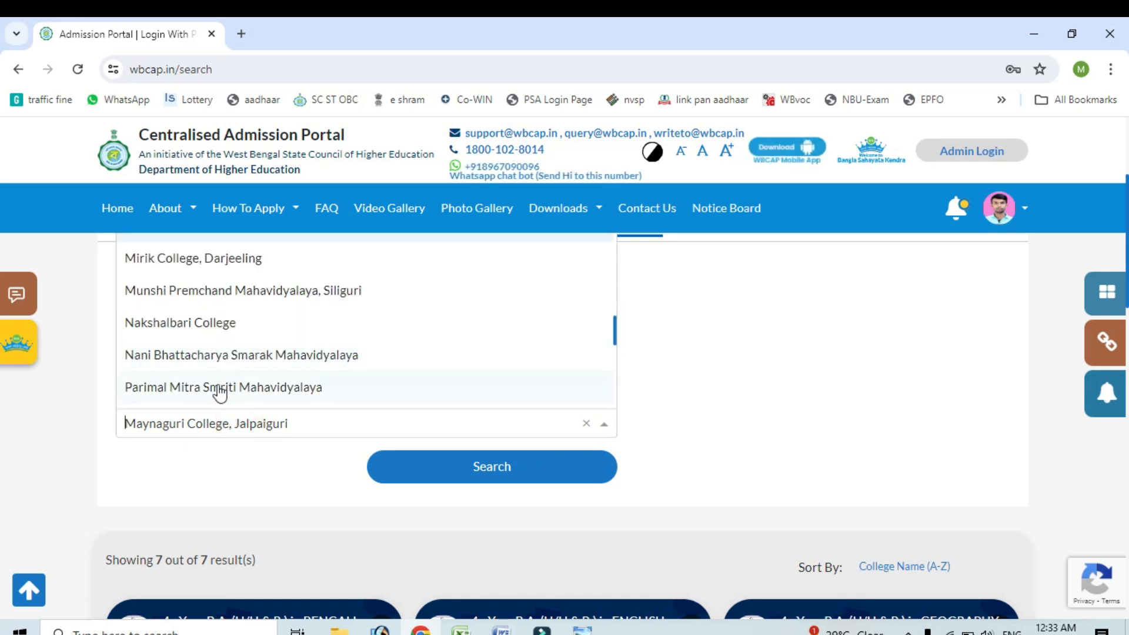
{"action": "left_click", "coordinate": [251, 393]}
{"action": "left_click", "coordinate": [483, 474]}
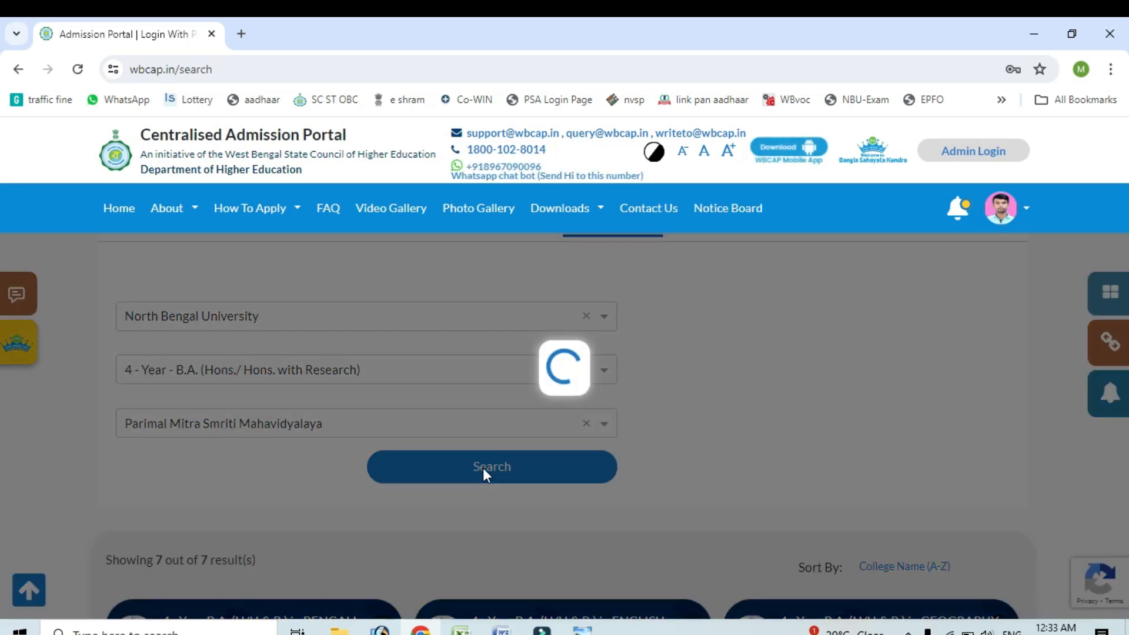
{"action": "scroll", "coordinate": [487, 461], "scroll_direction": "down", "scroll_amount": 7}
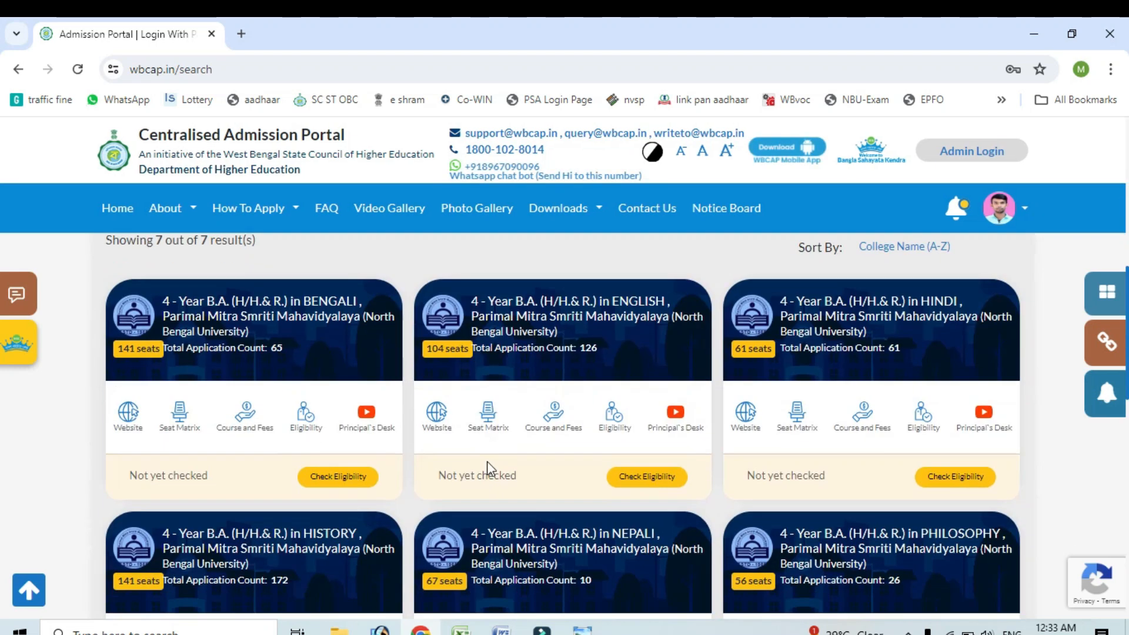
{"action": "scroll", "coordinate": [496, 439], "scroll_direction": "up", "scroll_amount": 1}
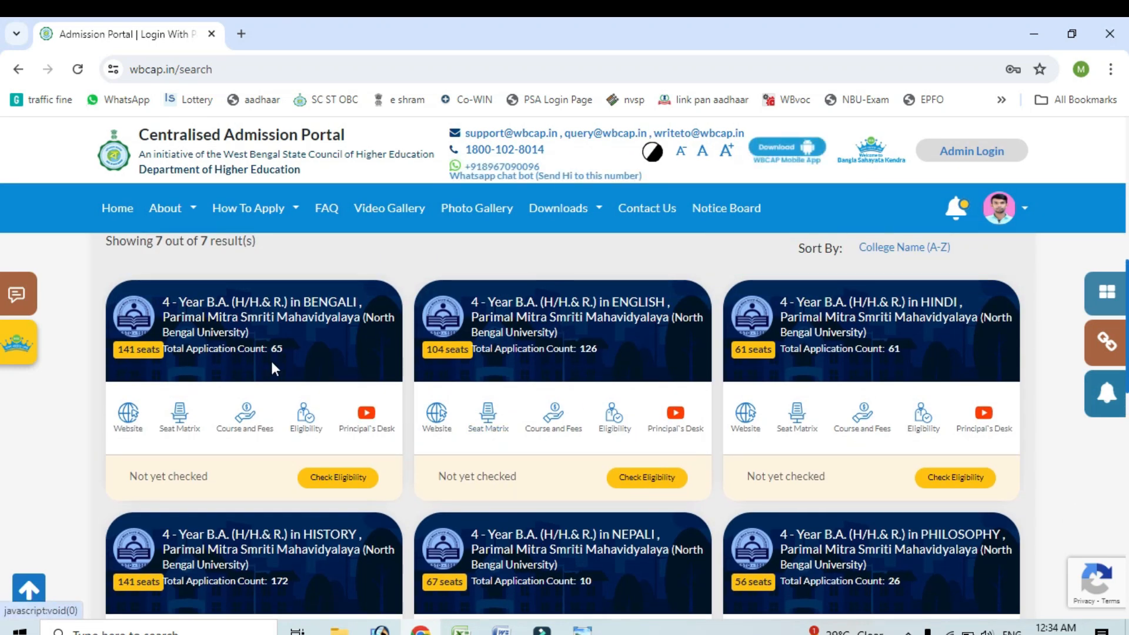
Check eligibility for the Bengali course and add it with Minor 1: Philosophy as preference 3.
{"action": "left_click", "coordinate": [337, 479]}
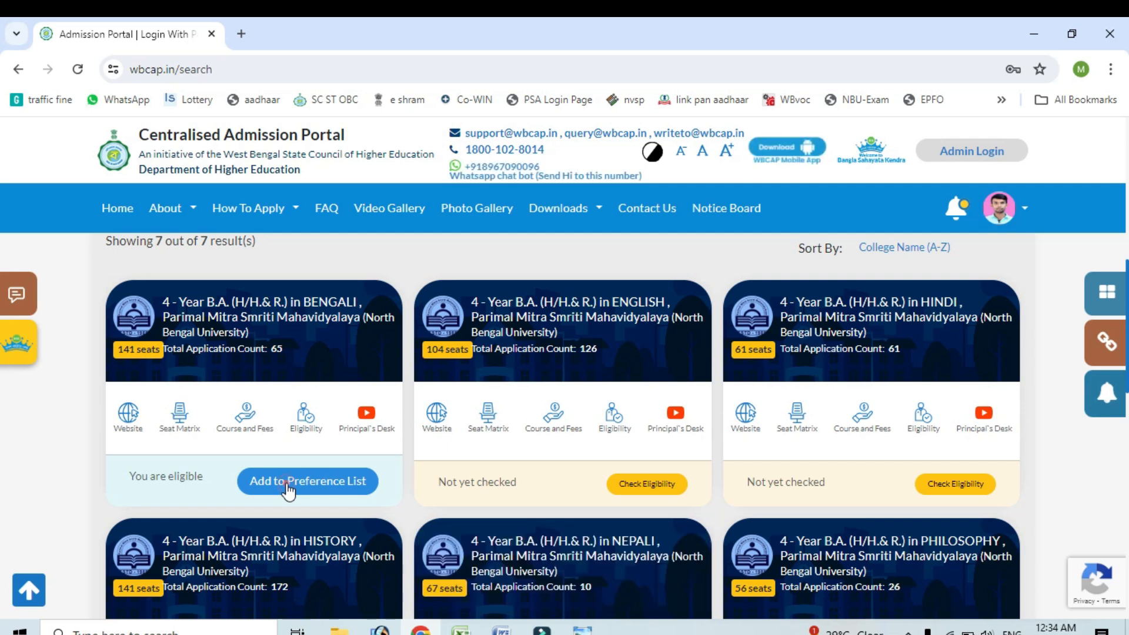
{"action": "left_click", "coordinate": [288, 489]}
{"action": "left_click", "coordinate": [700, 385]}
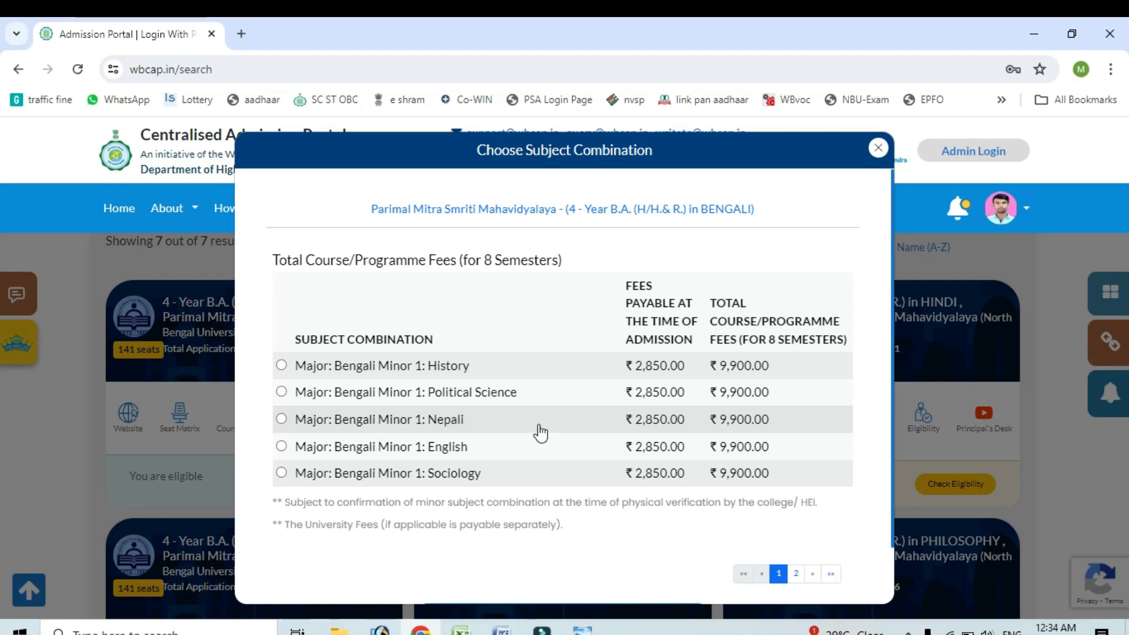
{"action": "left_click", "coordinate": [437, 365]}
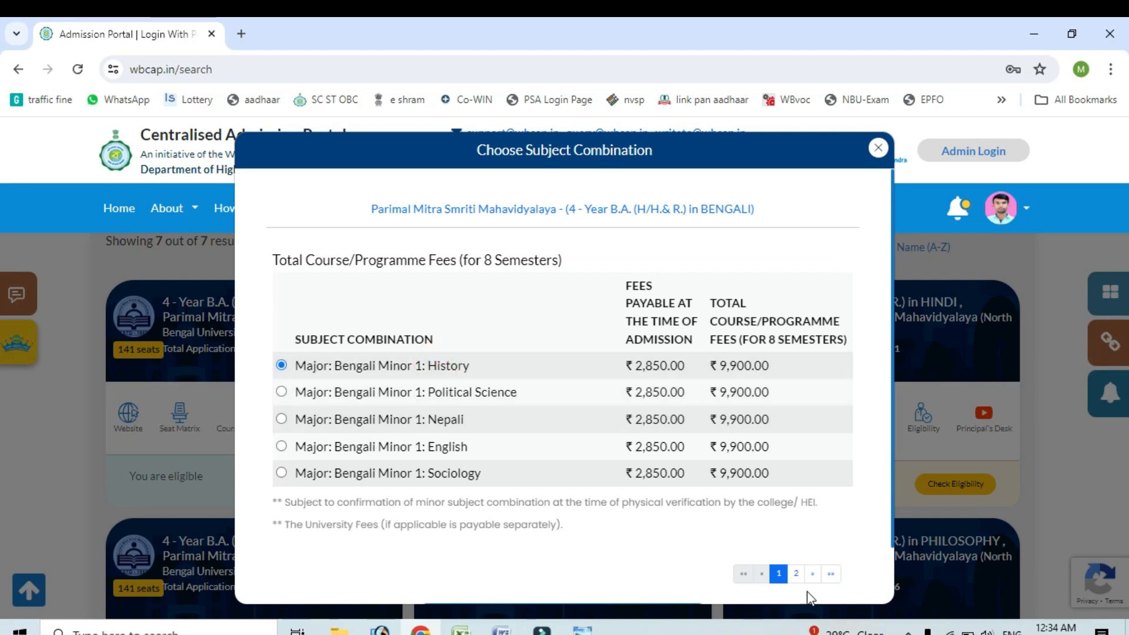
{"action": "left_click", "coordinate": [795, 573]}
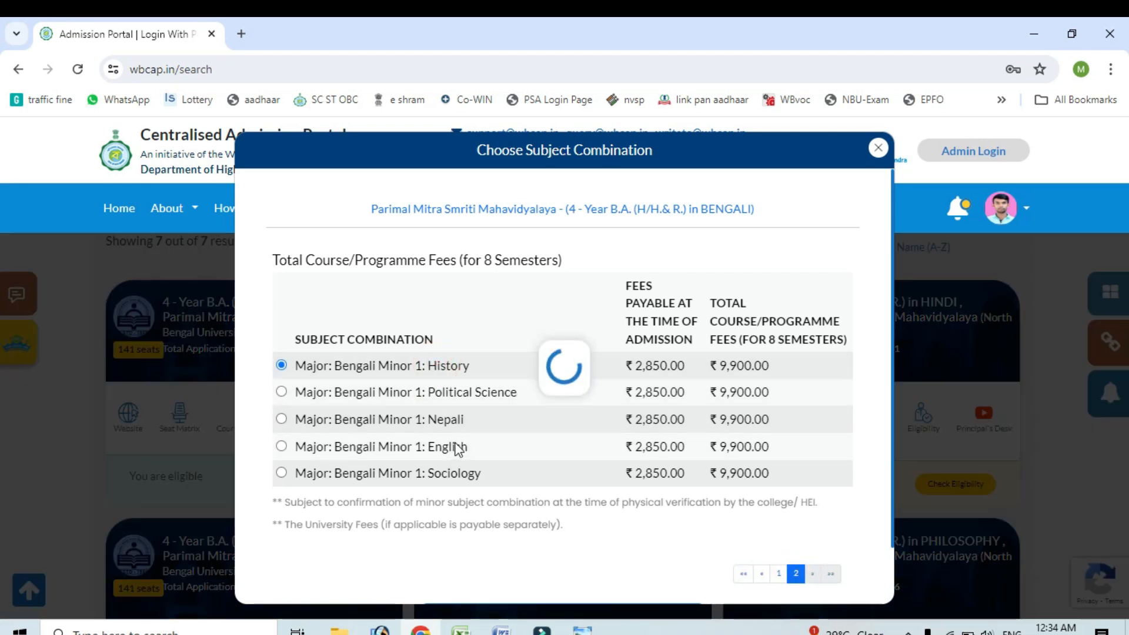
{"action": "left_click", "coordinate": [443, 419]}
{"action": "scroll", "coordinate": [700, 523], "scroll_direction": "down", "scroll_amount": 1}
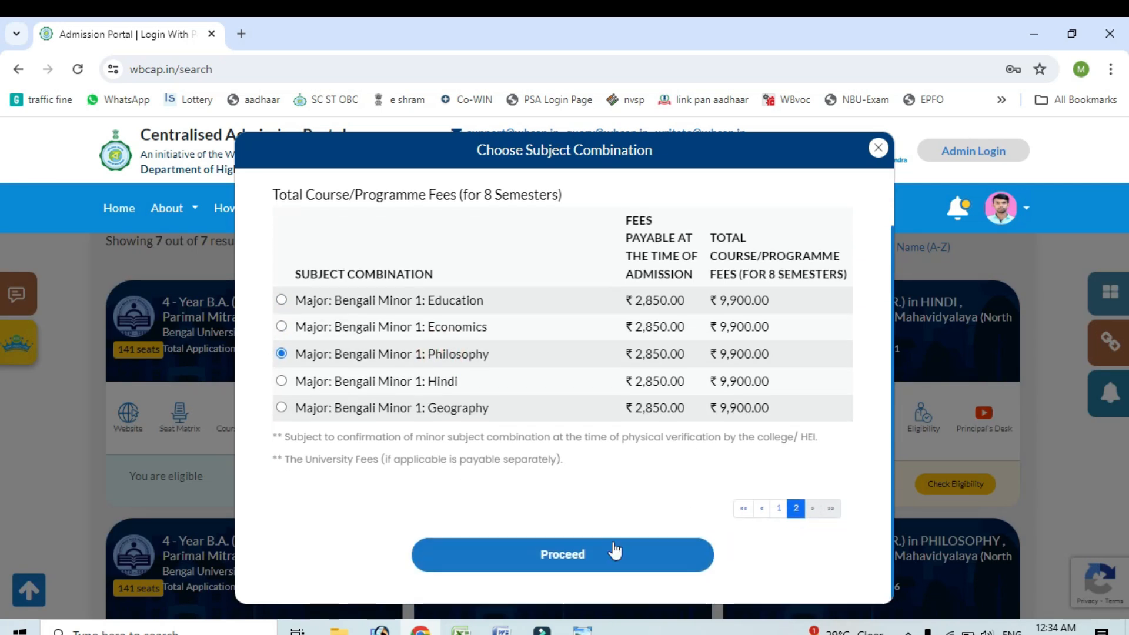
{"action": "left_click", "coordinate": [555, 558]}
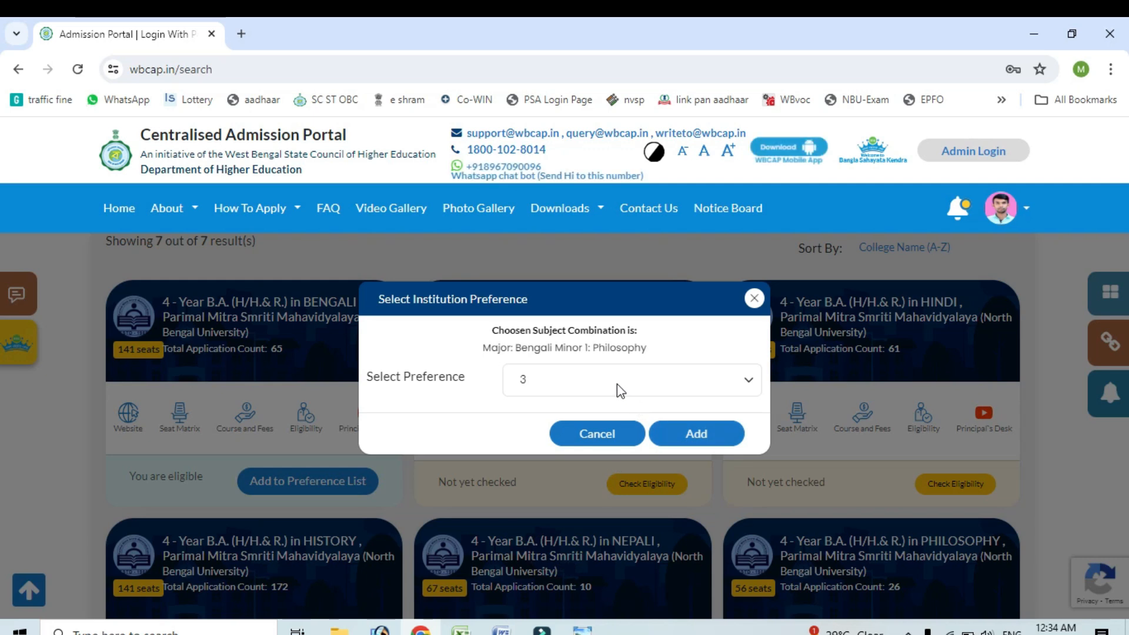
{"action": "left_click", "coordinate": [704, 433]}
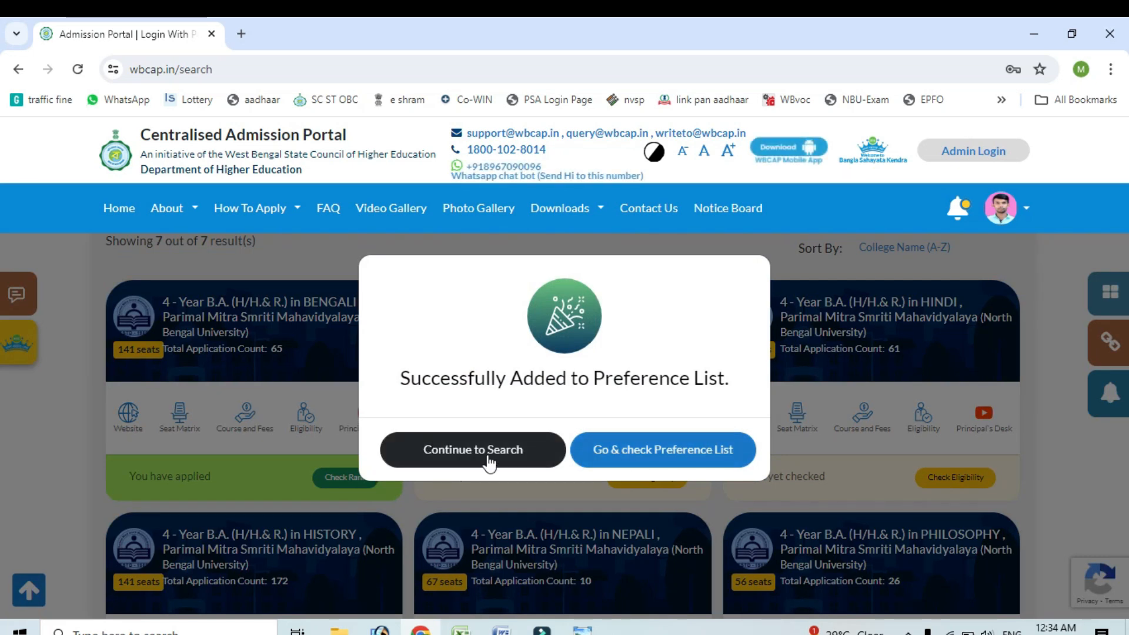
{"action": "left_click", "coordinate": [494, 454]}
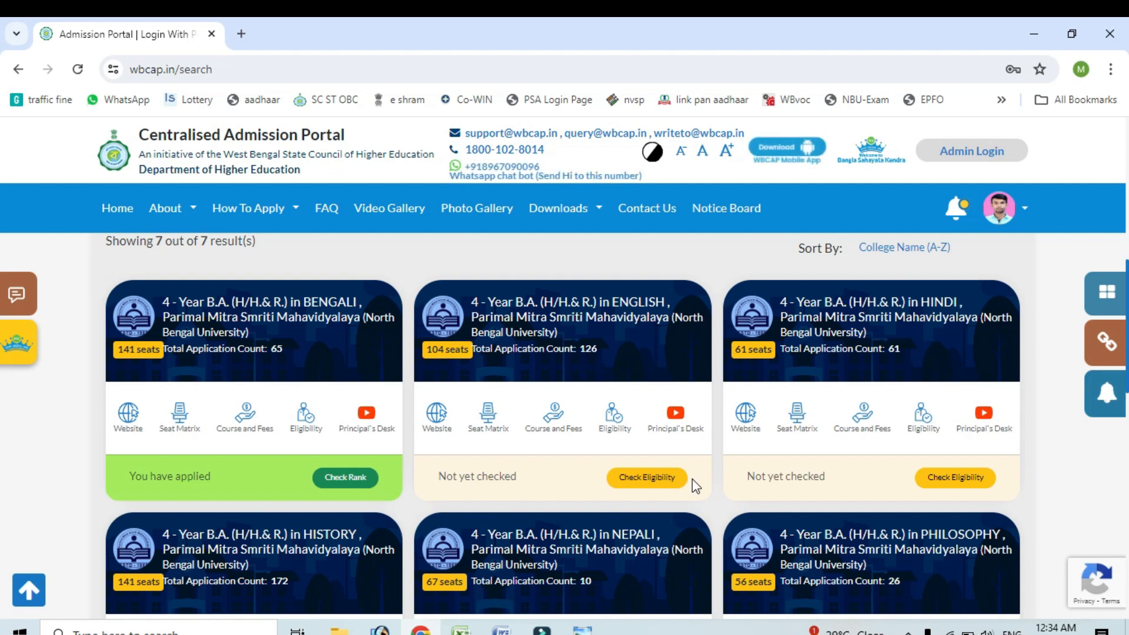
Open Dashboard from the avatar menu to see My Preferences listing 3 of 25 courses.
{"action": "scroll", "coordinate": [692, 477], "scroll_direction": "down", "scroll_amount": 3}
{"action": "scroll", "coordinate": [695, 492], "scroll_direction": "up", "scroll_amount": 9}
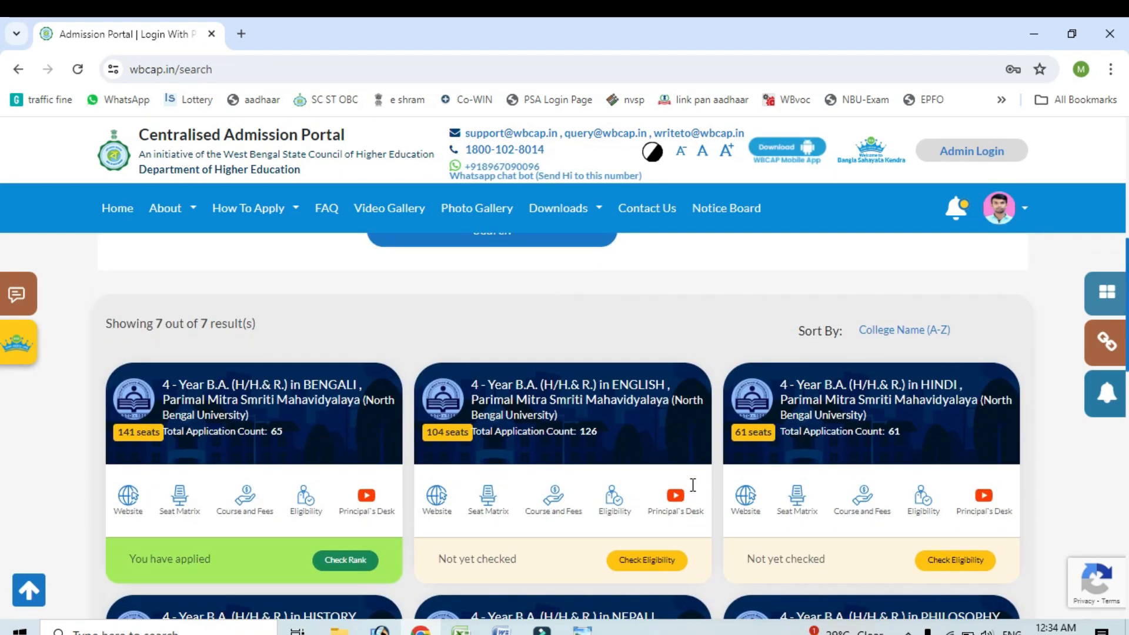
{"action": "left_click", "coordinate": [1022, 211]}
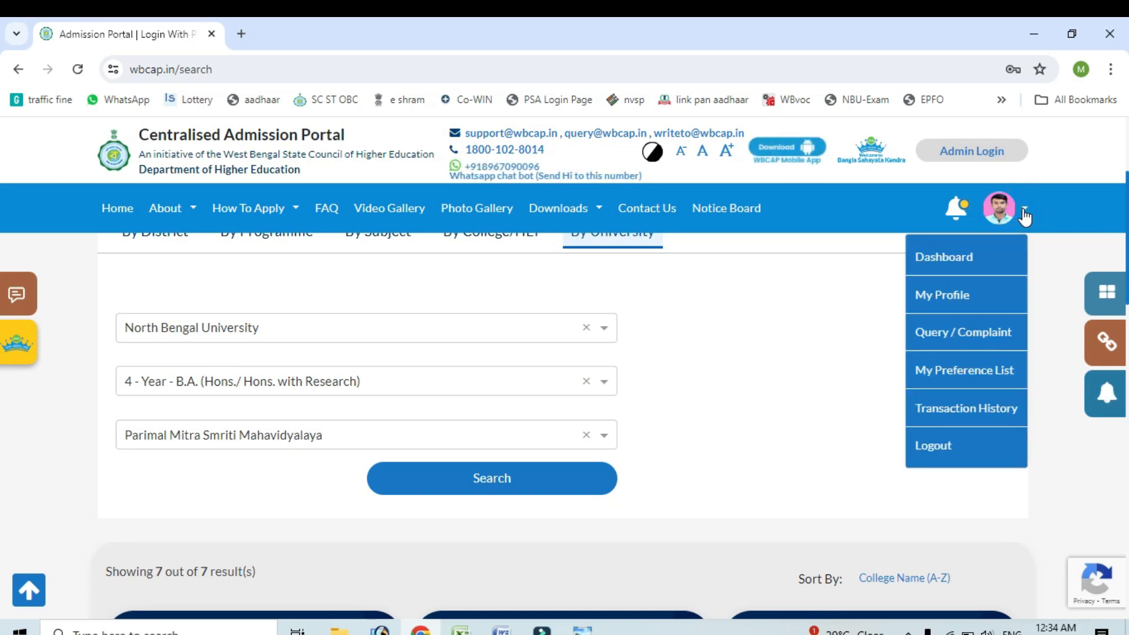
{"action": "left_click", "coordinate": [981, 262]}
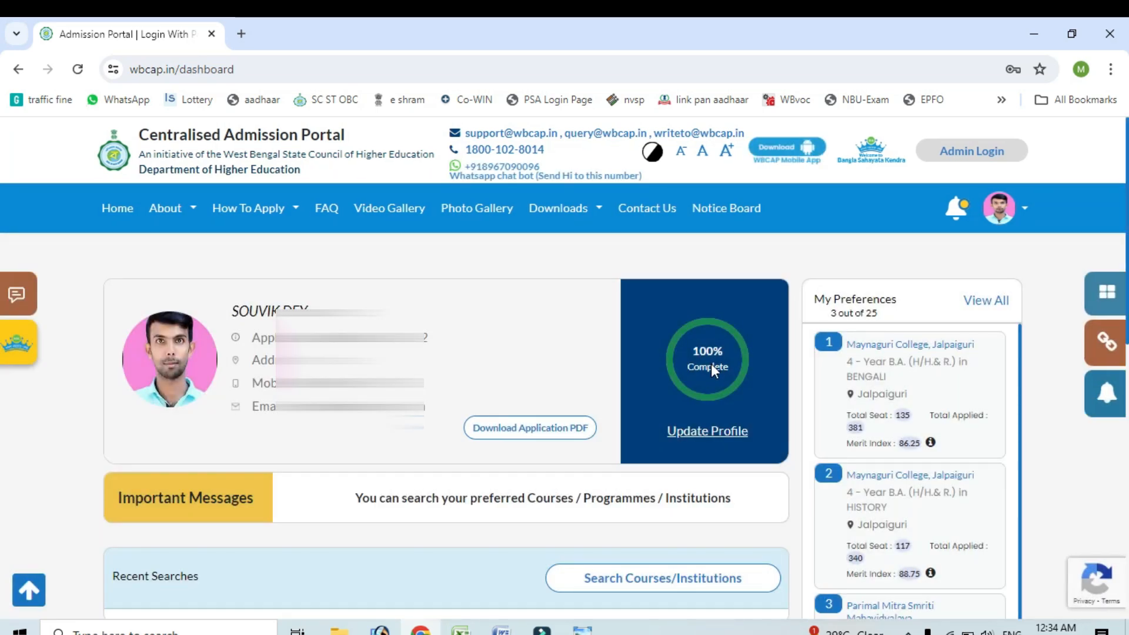
{"action": "scroll", "coordinate": [711, 364], "scroll_direction": "down", "scroll_amount": 3}
{"action": "left_click", "coordinate": [614, 421]}
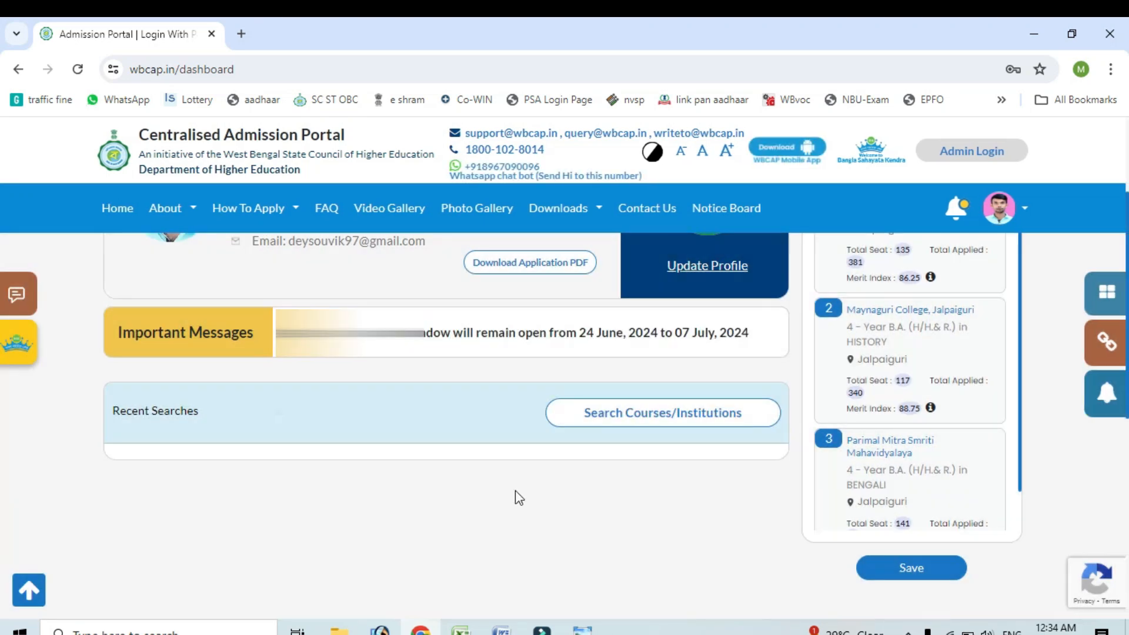
{"action": "scroll", "coordinate": [683, 463], "scroll_direction": "up", "scroll_amount": 3}
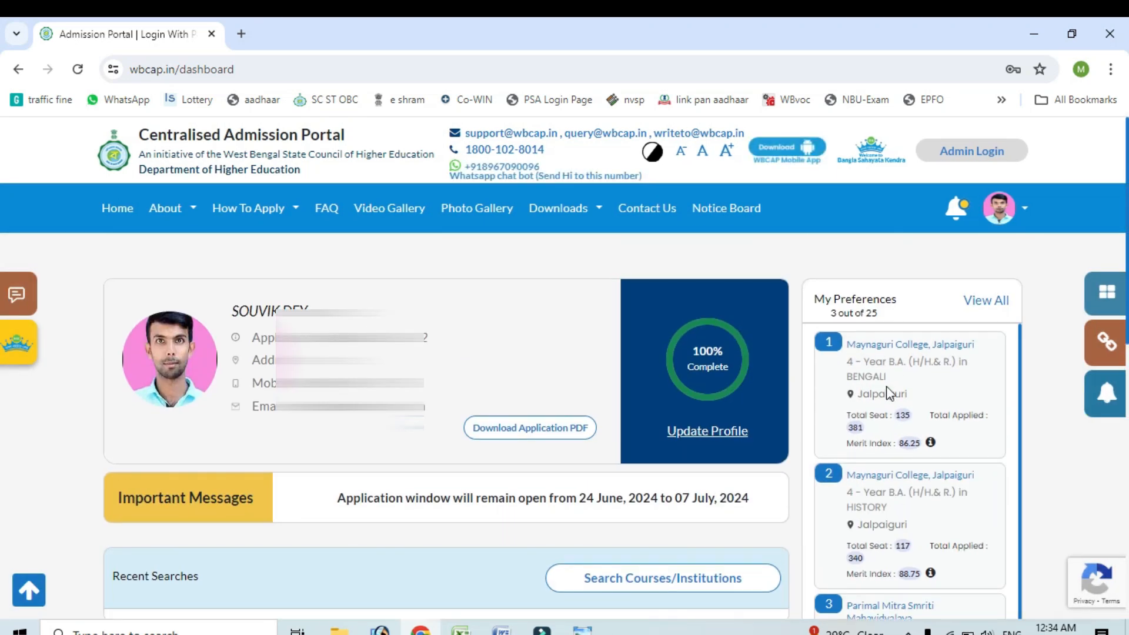